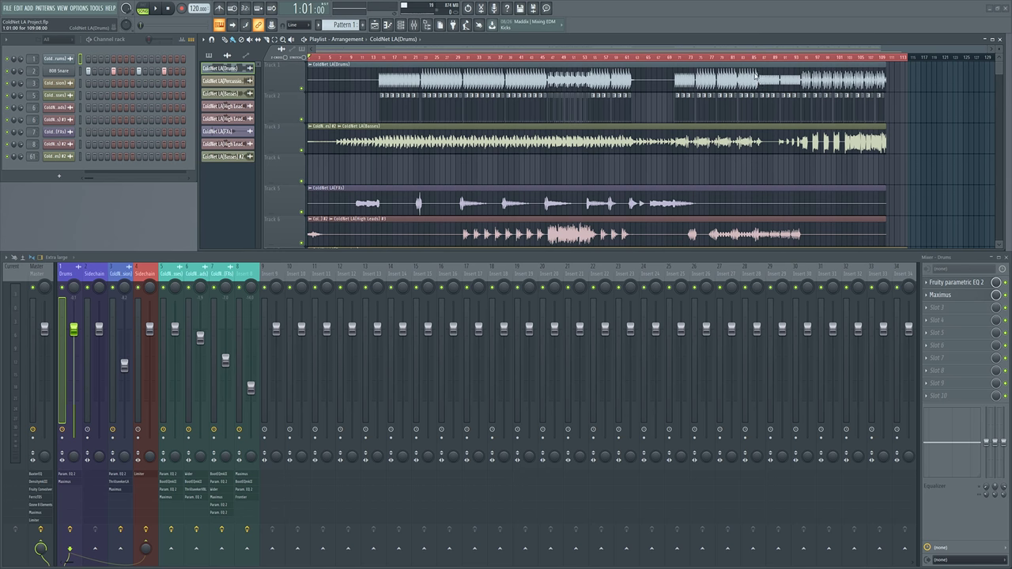
# Step: Move the ColdNet LA(FXs) clip up from Track 5 to the empty Track 4 in the playlist
pyautogui.scroll(2, 546, 203)
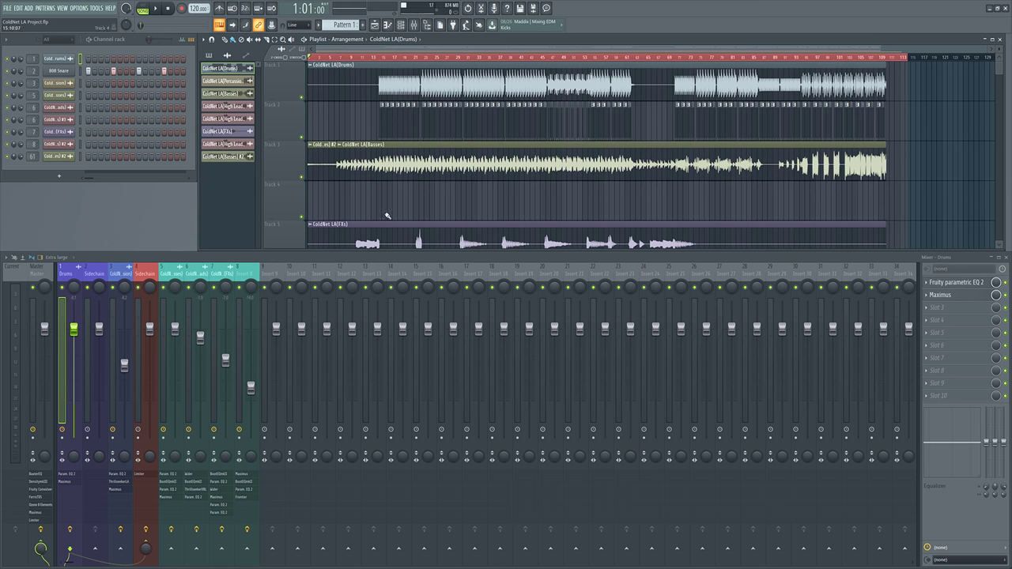
pyautogui.scroll(2, 594, 219)
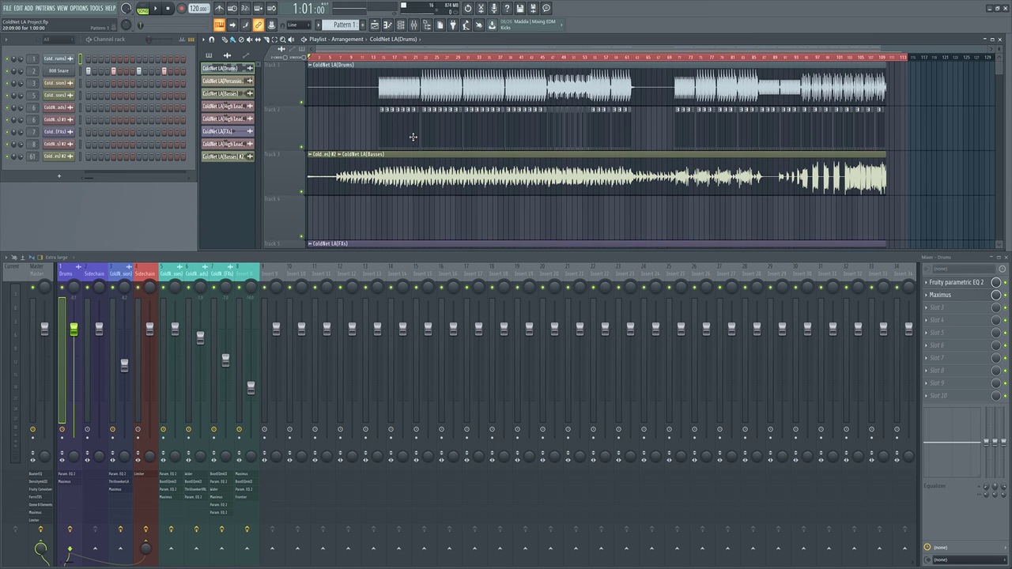
pyautogui.scroll(2, 400, 127)
pyautogui.scroll(-2, 515, 153)
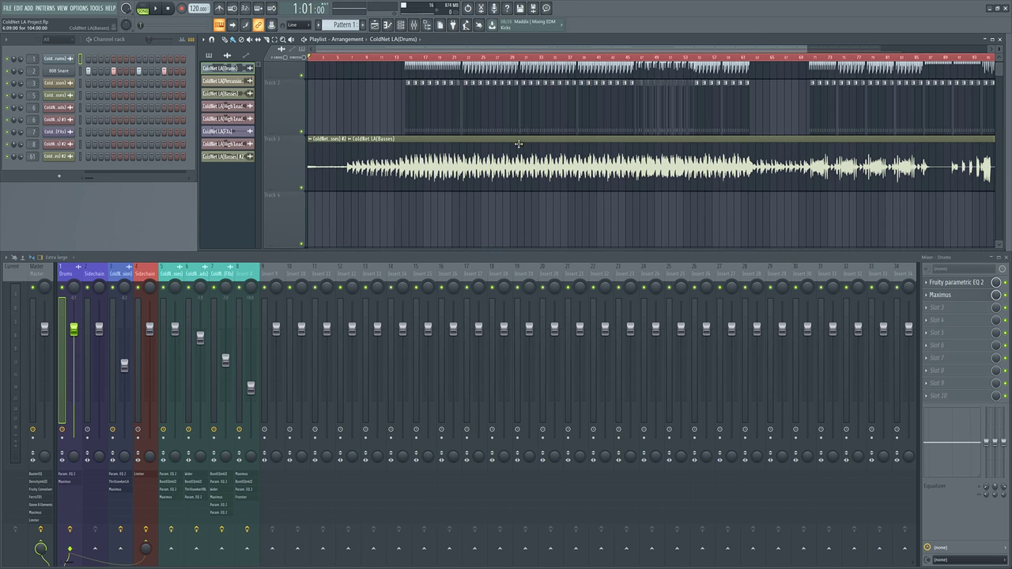
pyautogui.scroll(-2, 515, 152)
pyautogui.scroll(-2, 516, 152)
pyautogui.scroll(-1, 527, 176)
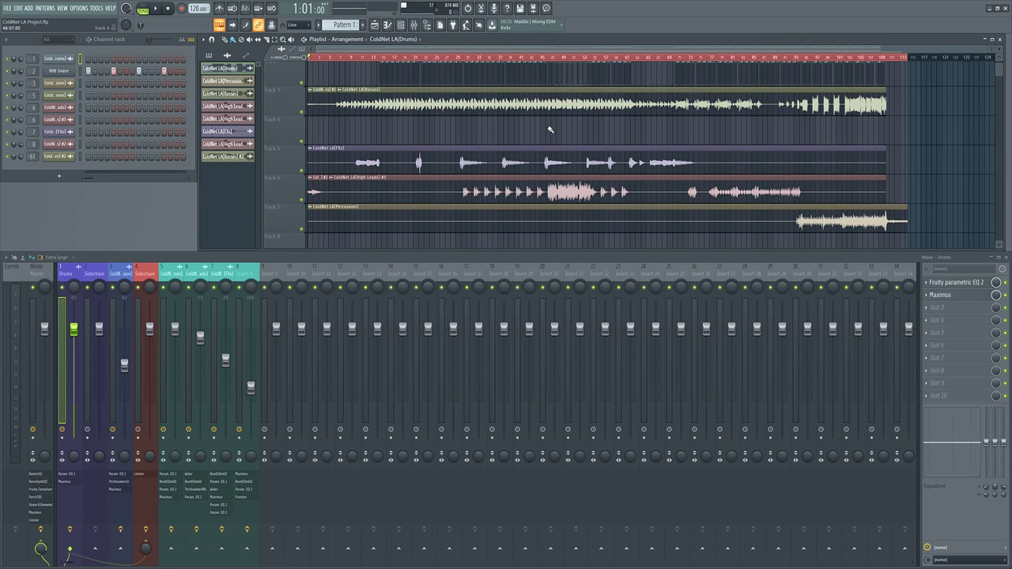
pyautogui.moveTo(370, 152); pyautogui.dragTo(351, 117)
# Step: Select the High Leads and Percussion clips together and move them up to Tracks 5 and 6, closing the gap below the FXs
pyautogui.moveTo(343, 190); pyautogui.dragTo(316, 190)
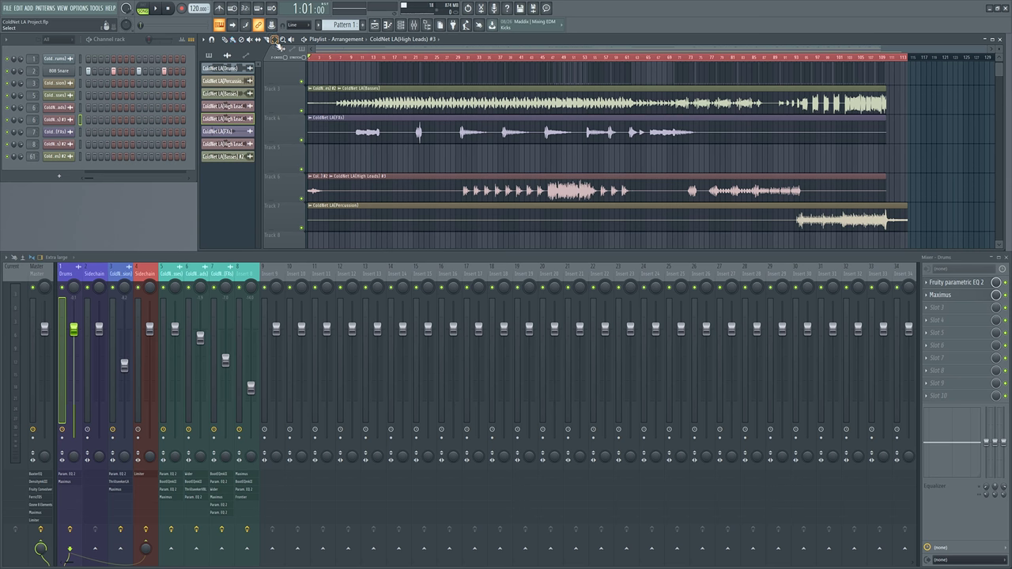
pyautogui.moveTo(470, 162); pyautogui.dragTo(310, 229)
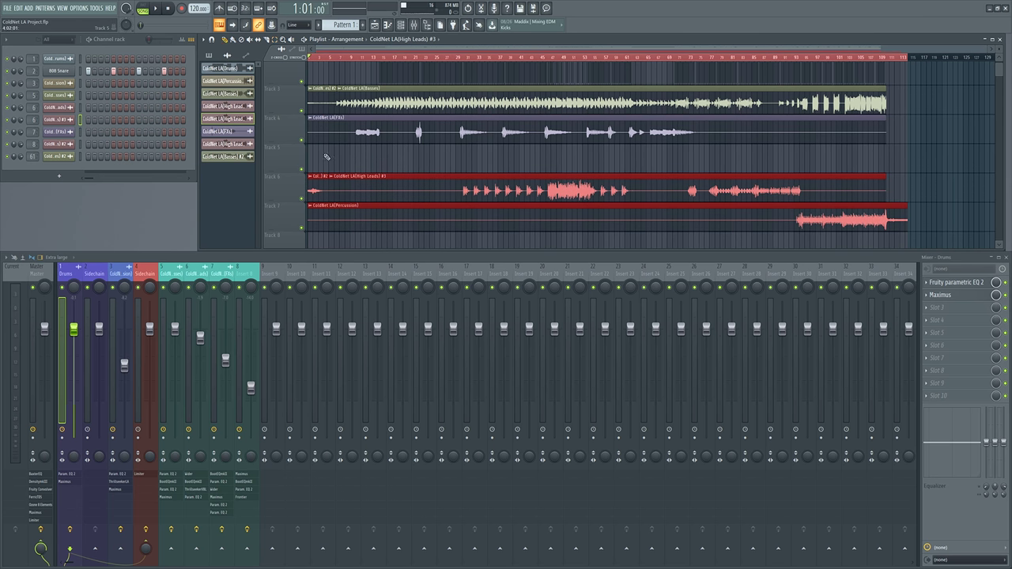
pyautogui.scroll(2, 411, 146)
pyautogui.click(494, 236)
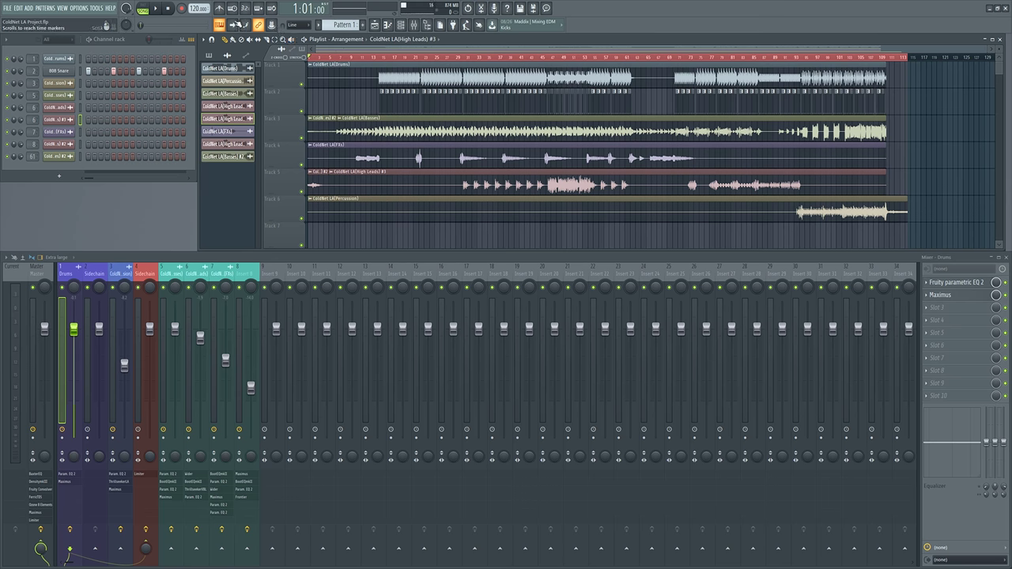
# Step: Examine the drum, pattern, bass, FX, lead and percussion clips across the playlist at different magnifications
pyautogui.scroll(5, 388, 104)
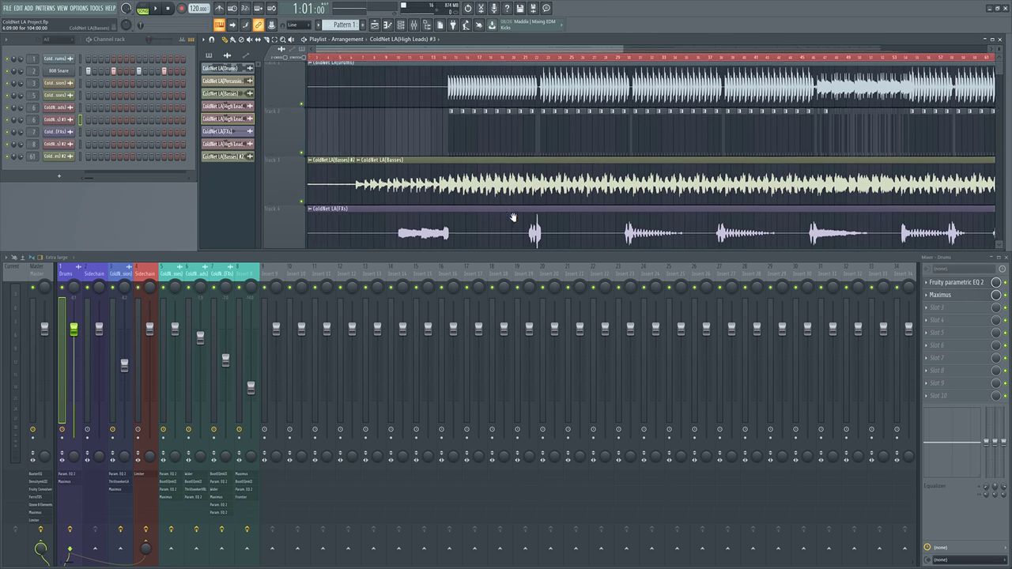
pyautogui.scroll(-5, 500, 101)
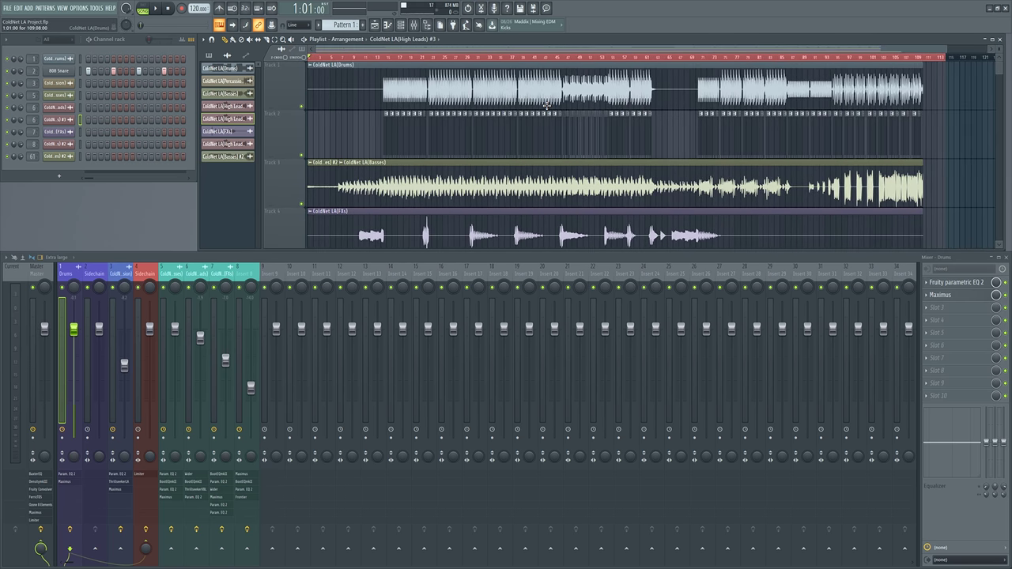
pyautogui.scroll(6, 488, 91)
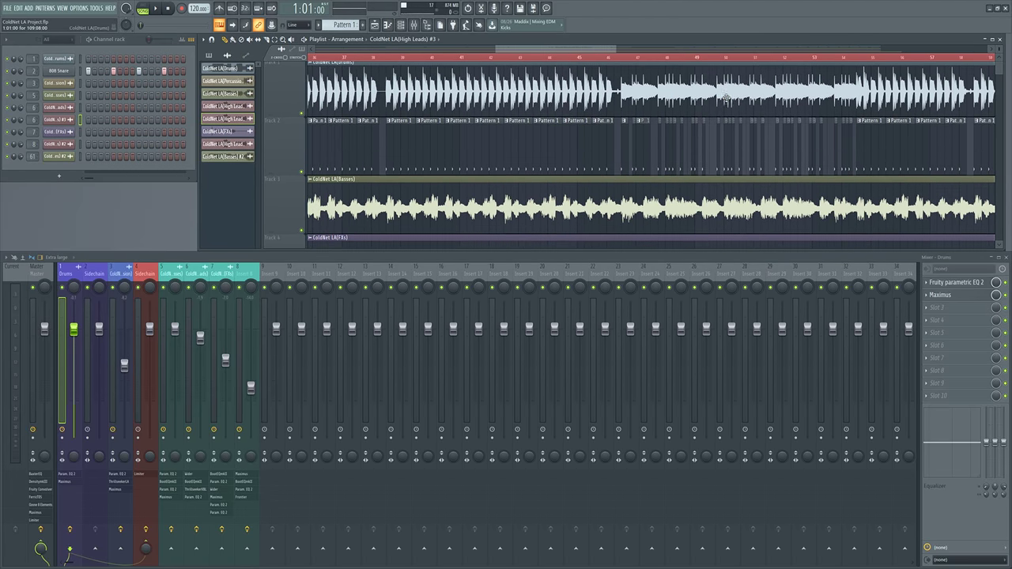
pyautogui.scroll(-5, 581, 151)
pyautogui.scroll(-1, 522, 150)
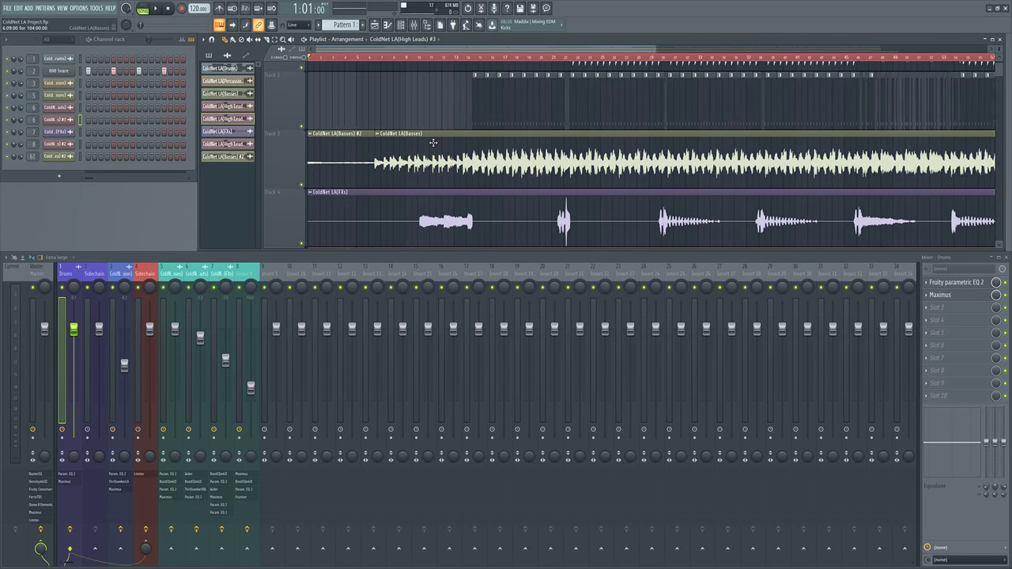
pyautogui.scroll(2, 404, 152)
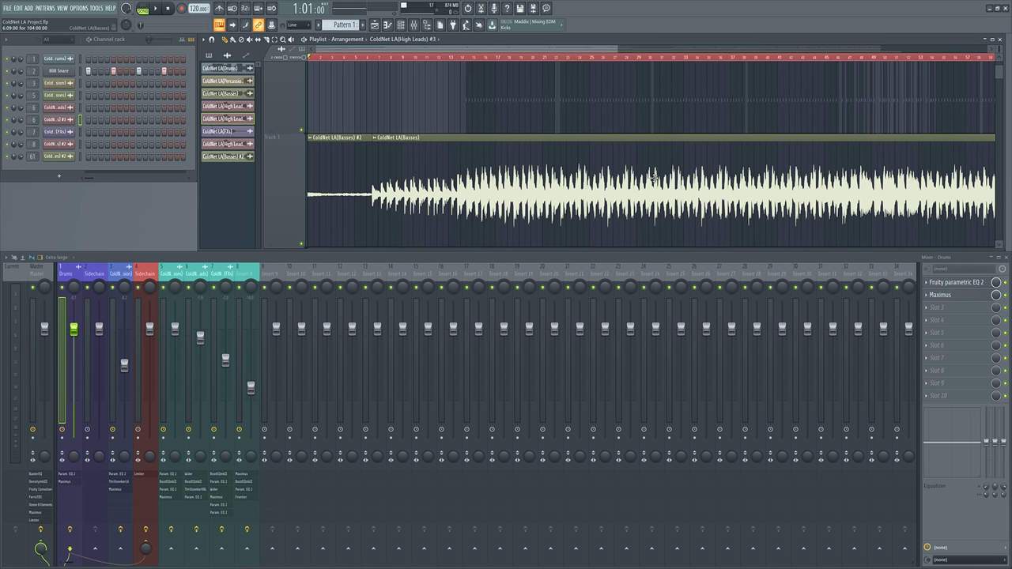
pyautogui.scroll(-3, 687, 182)
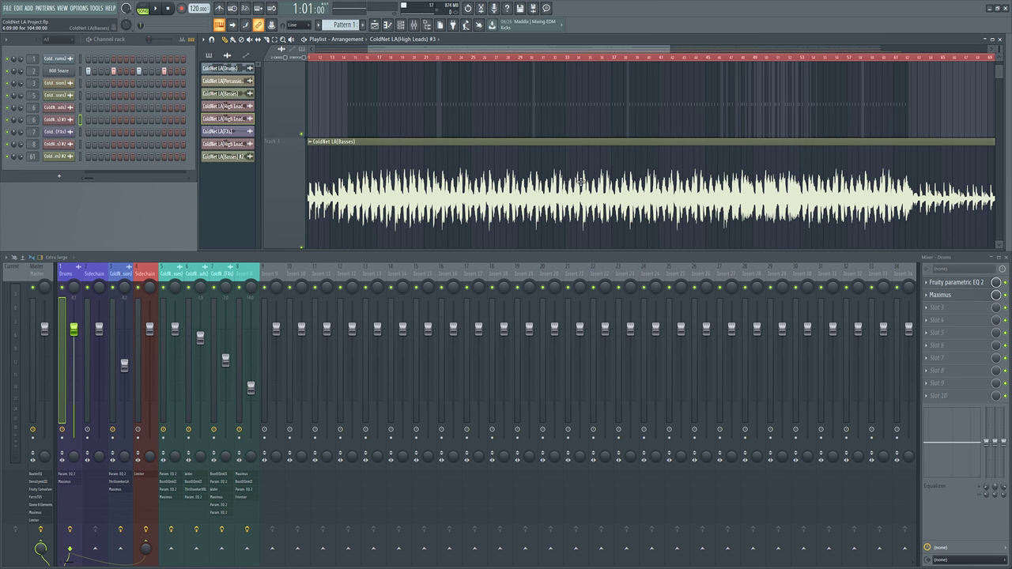
pyautogui.scroll(-2, 606, 158)
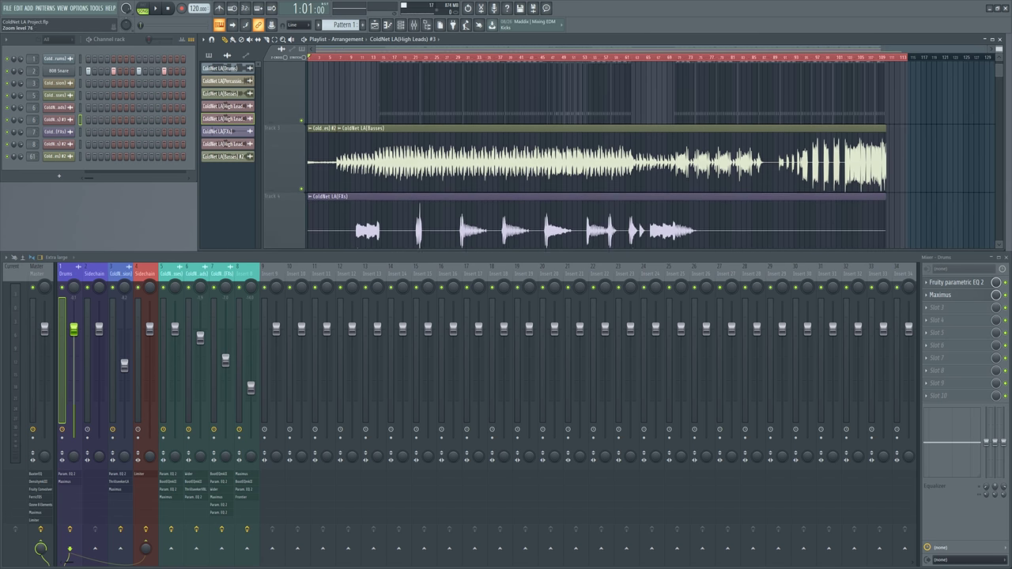
pyautogui.scroll(-2, 677, 103)
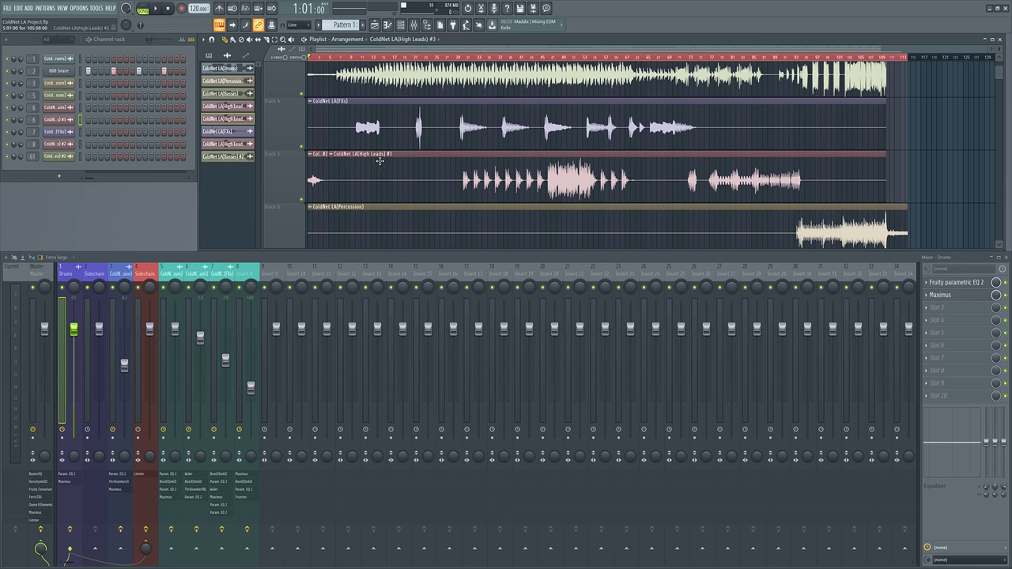
pyautogui.scroll(-1, 711, 170)
pyautogui.scroll(3, 836, 150)
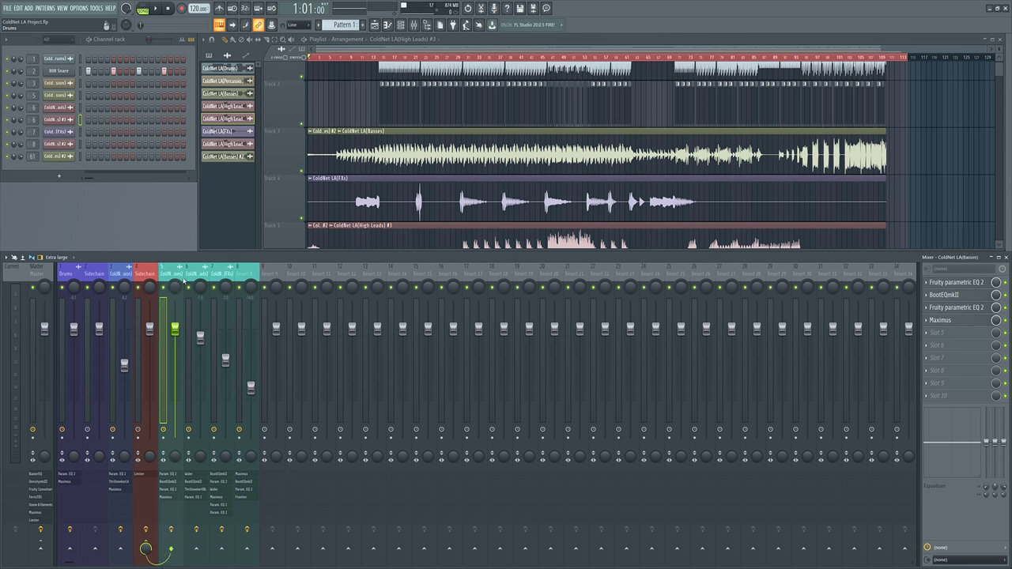
# Step: Go through the mixer tracks one by one from Insert 9 back to the Master track
pyautogui.click(271, 274)
pyautogui.press('Left')
pyautogui.press('Left')
pyautogui.press('Left')
pyautogui.press('Left')
pyautogui.press('Left')
pyautogui.press('Left')
pyautogui.press('Left')
pyautogui.press('Left')
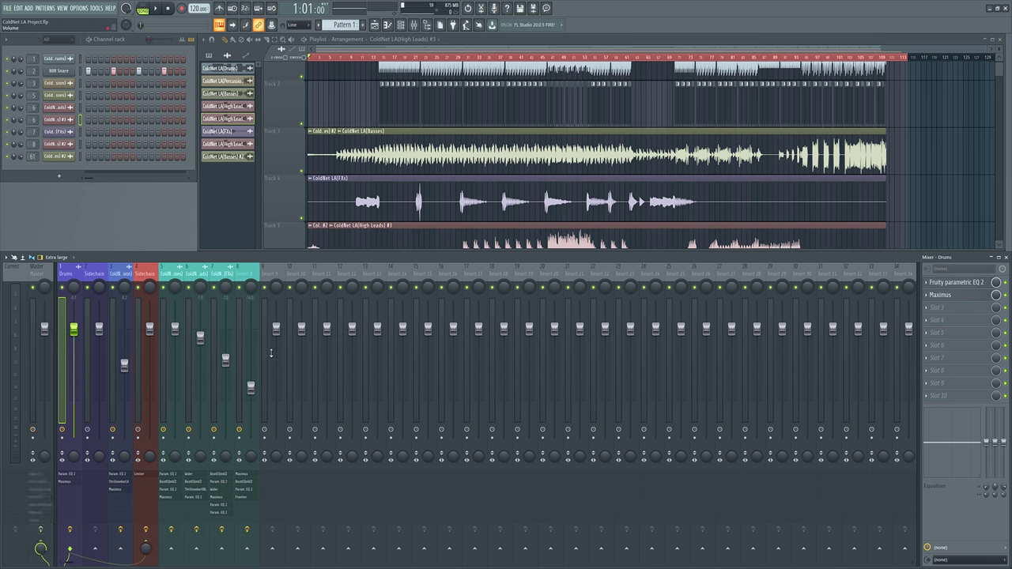
pyautogui.press('Left')
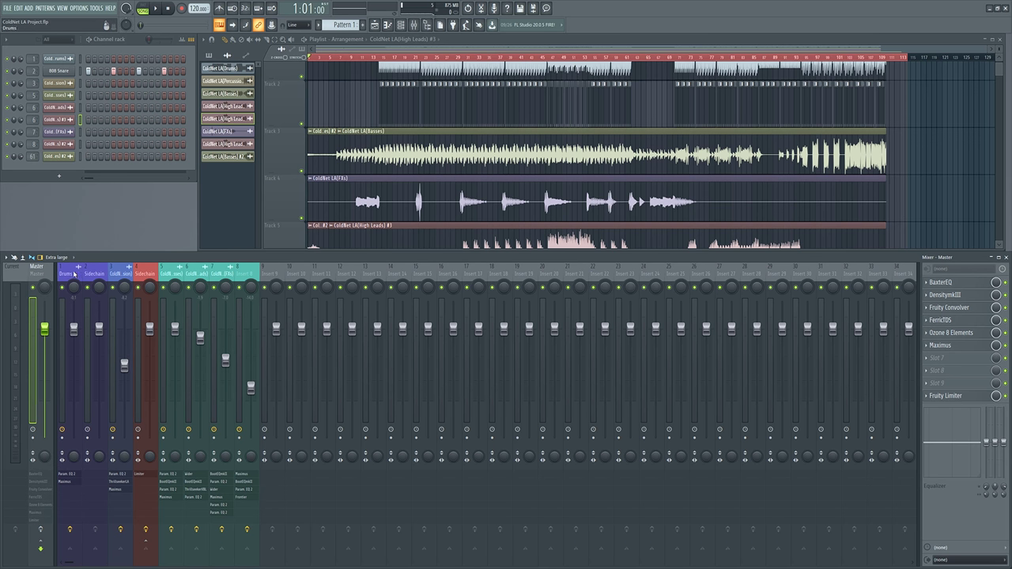
# Step: Play the arrangement from where the drums come in during bar 14 and stop playback after a few bars
pyautogui.scroll(1, 379, 127)
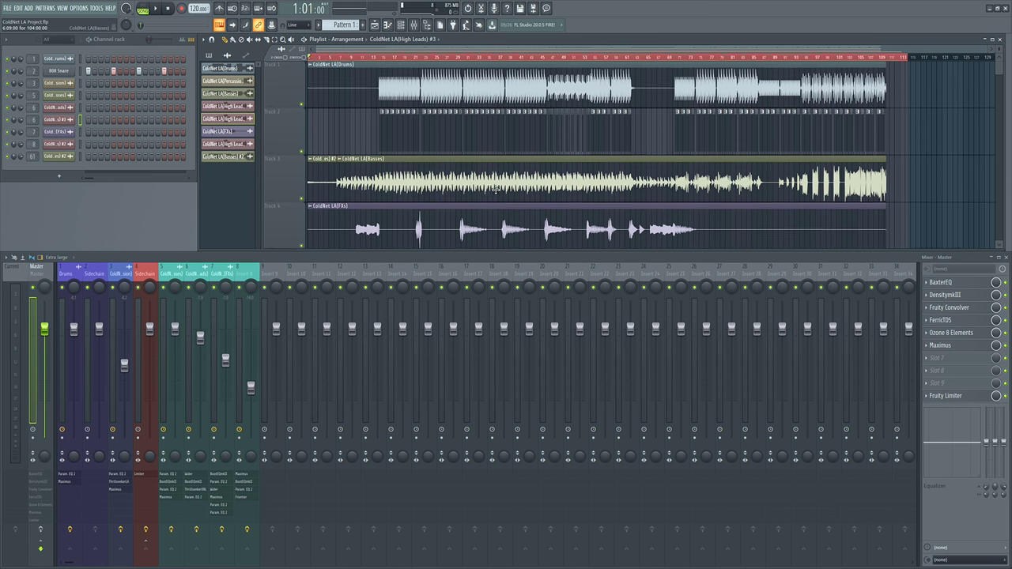
pyautogui.click(381, 59)
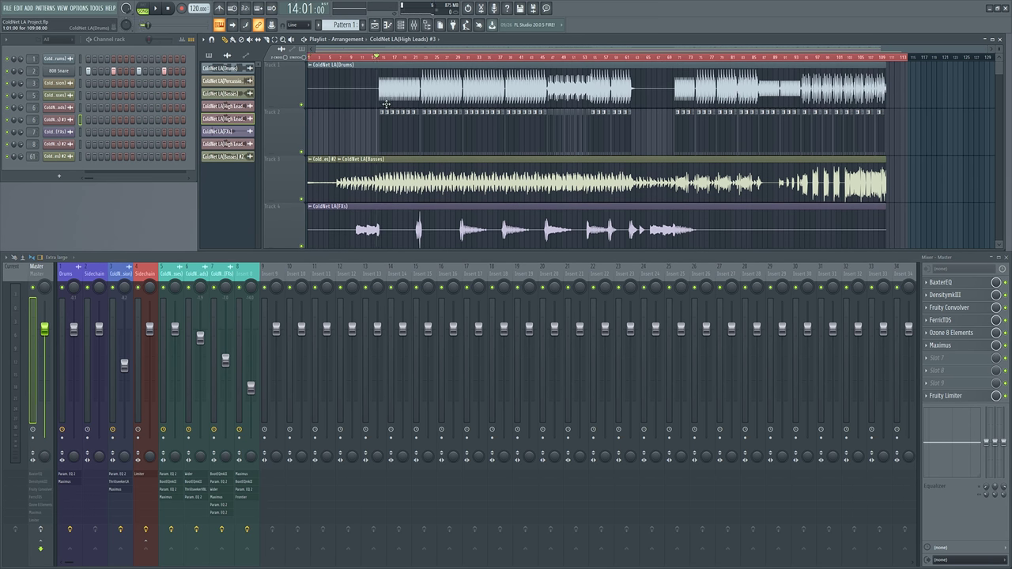
pyautogui.scroll(3, 432, 155)
pyautogui.scroll(2, 432, 156)
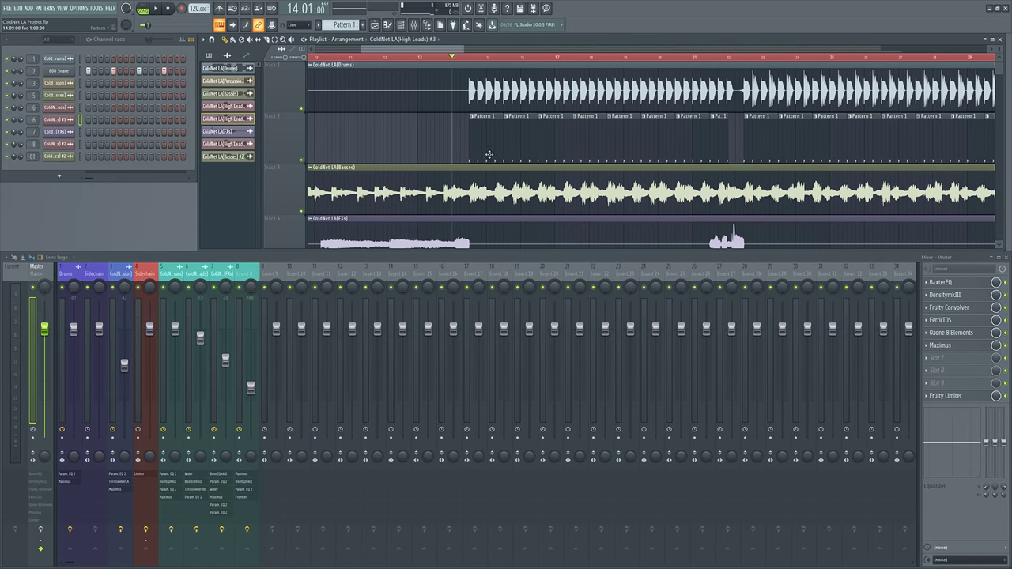
pyautogui.click(470, 60)
pyautogui.press('space')
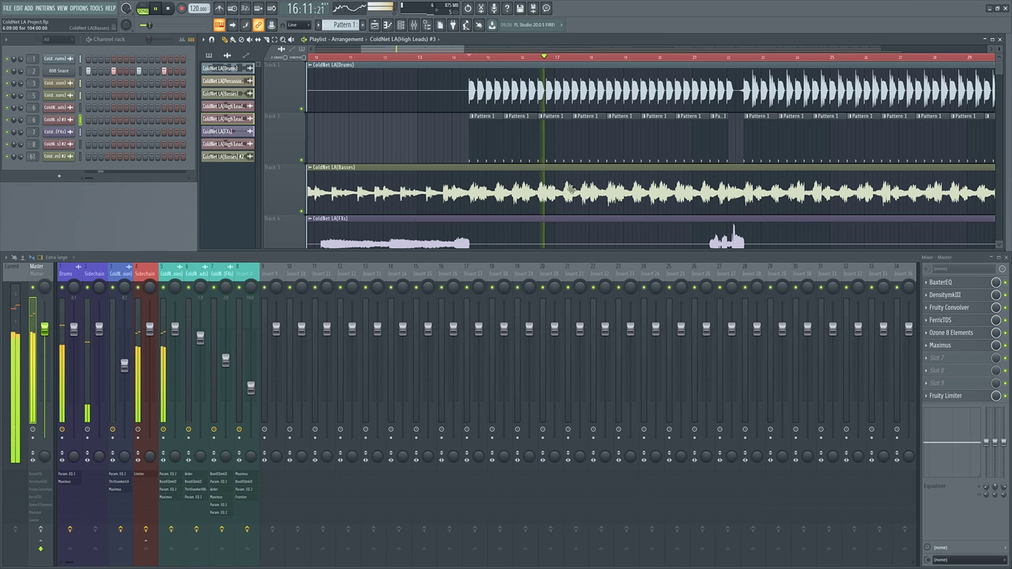
pyautogui.scroll(-1, 549, 181)
pyautogui.moveTo(518, 170); pyautogui.dragTo(393, 176)
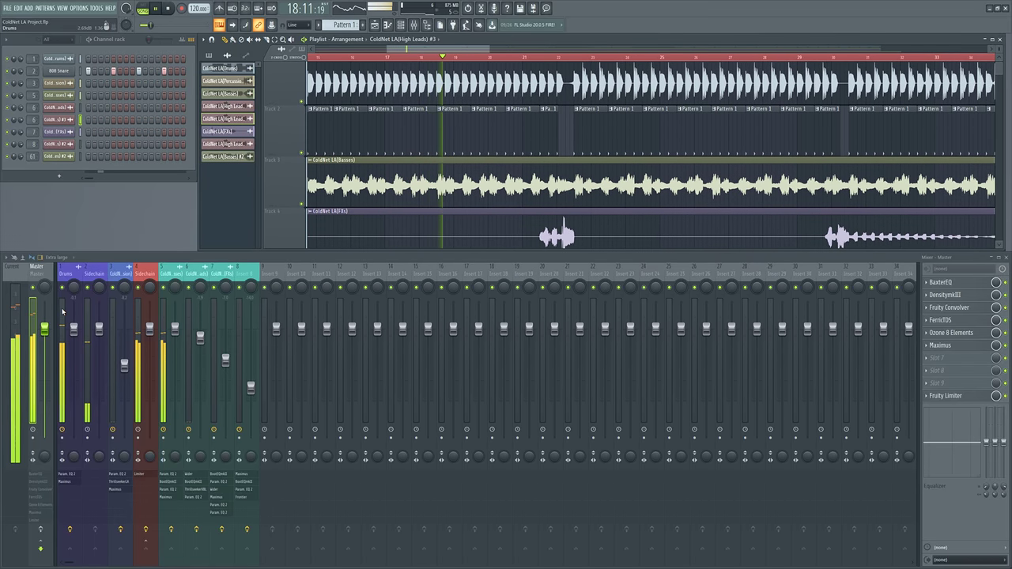
pyautogui.press('space')
# Step: Place the playhead exactly on the first drum hit at 14:09:00, where the Pattern 1 clips begin
pyautogui.scroll(2, 558, 162)
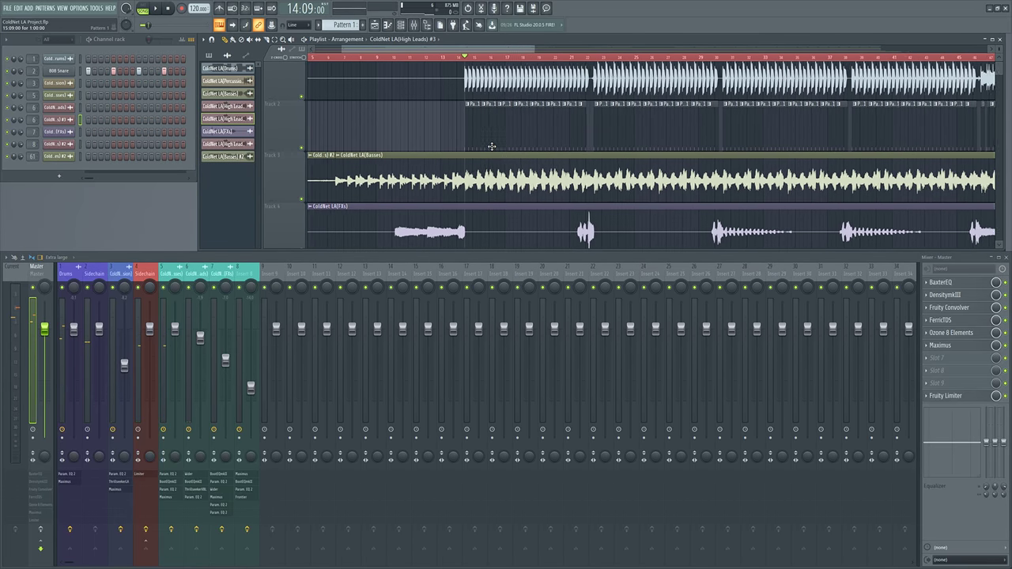
pyautogui.scroll(-2, 69, 271)
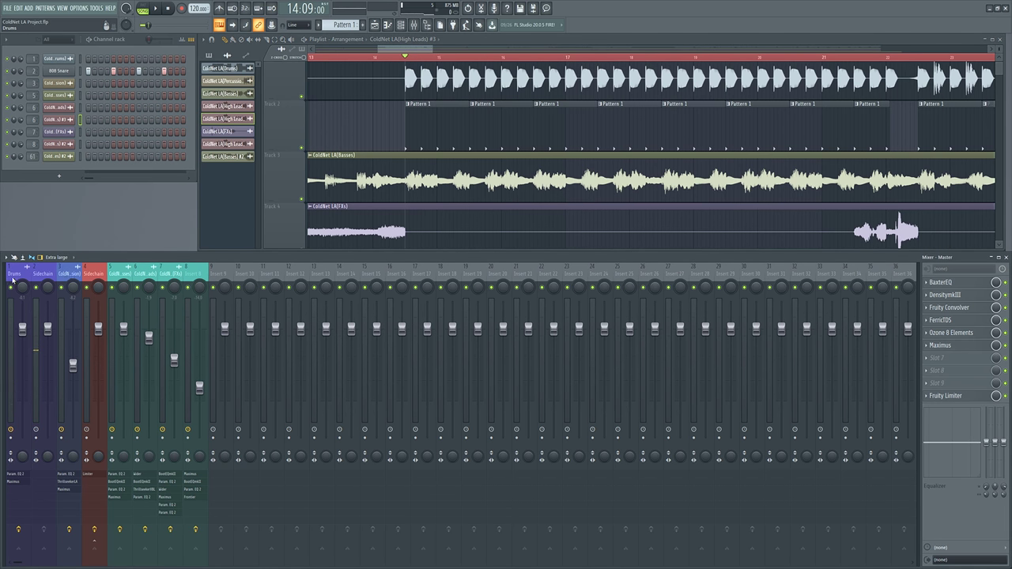
pyautogui.scroll(2, 12, 279)
pyautogui.moveTo(498, 102); pyautogui.dragTo(409, 109)
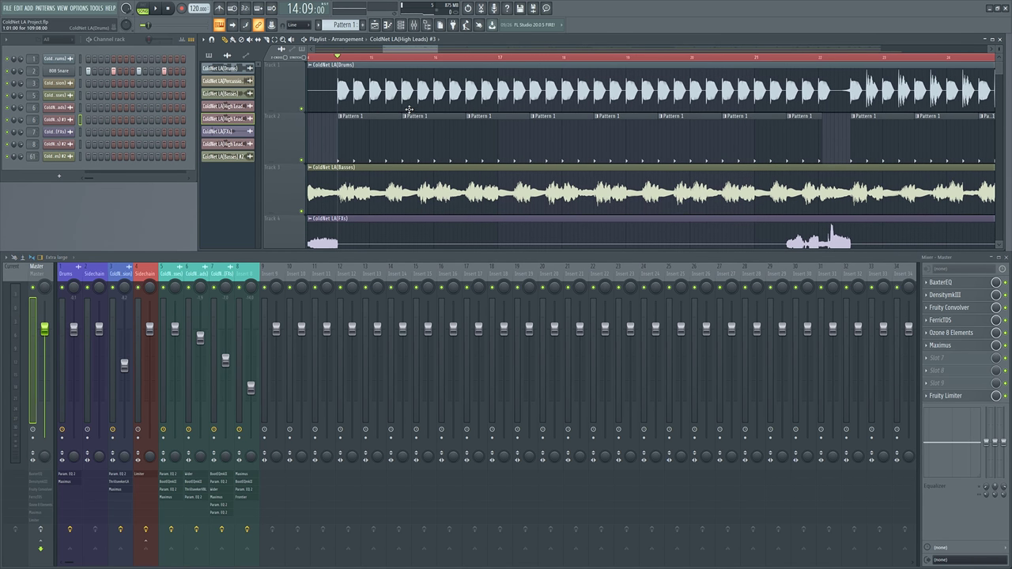
pyautogui.scroll(2, 345, 143)
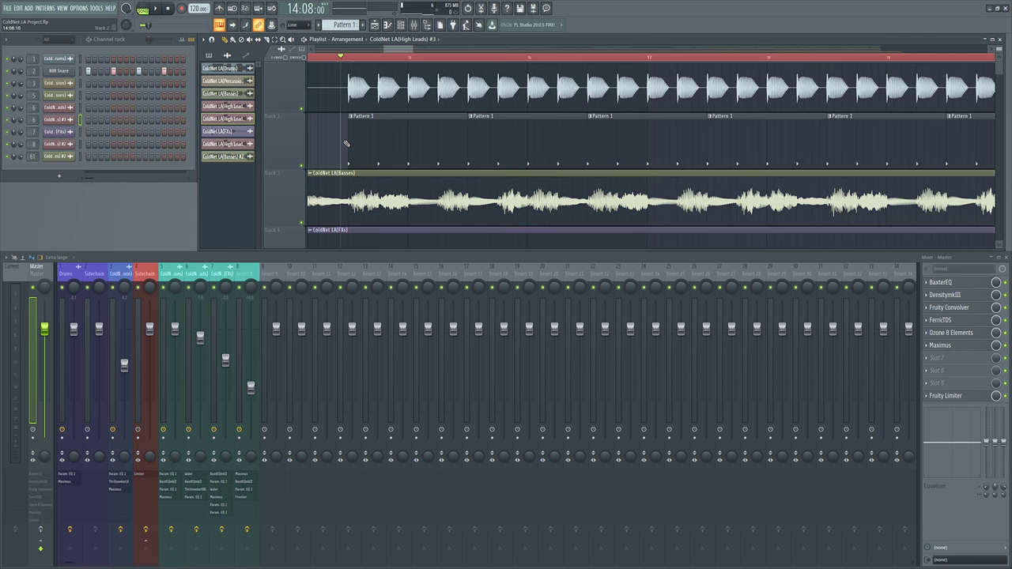
pyautogui.click(348, 58)
pyautogui.scroll(1, 428, 170)
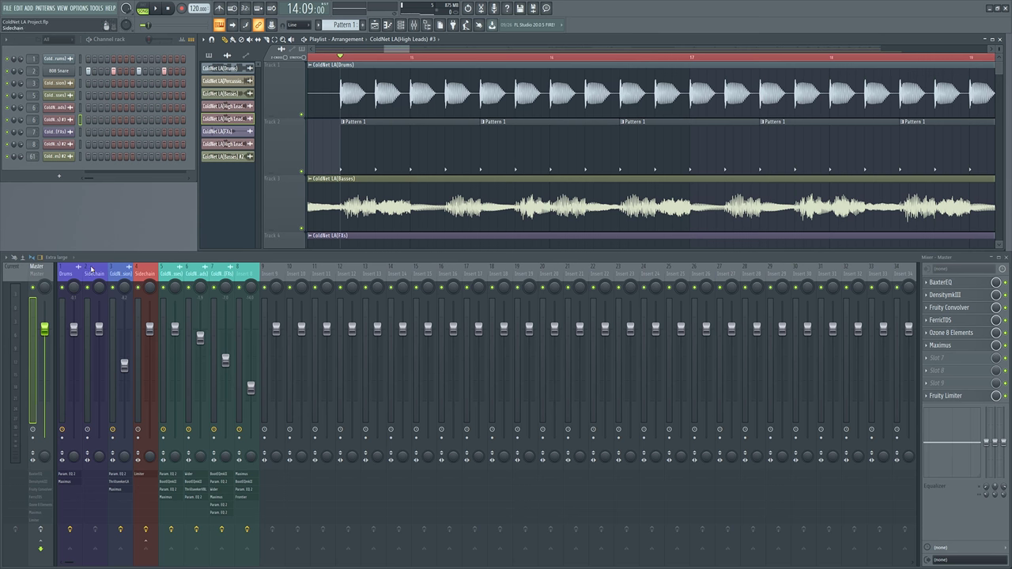
# Step: Select the Drums mixer track and compare the kick waveform with the trigger notes of the Pattern 1 clips below it
pyautogui.click(70, 275)
pyautogui.hscroll(-2, 408, 129)
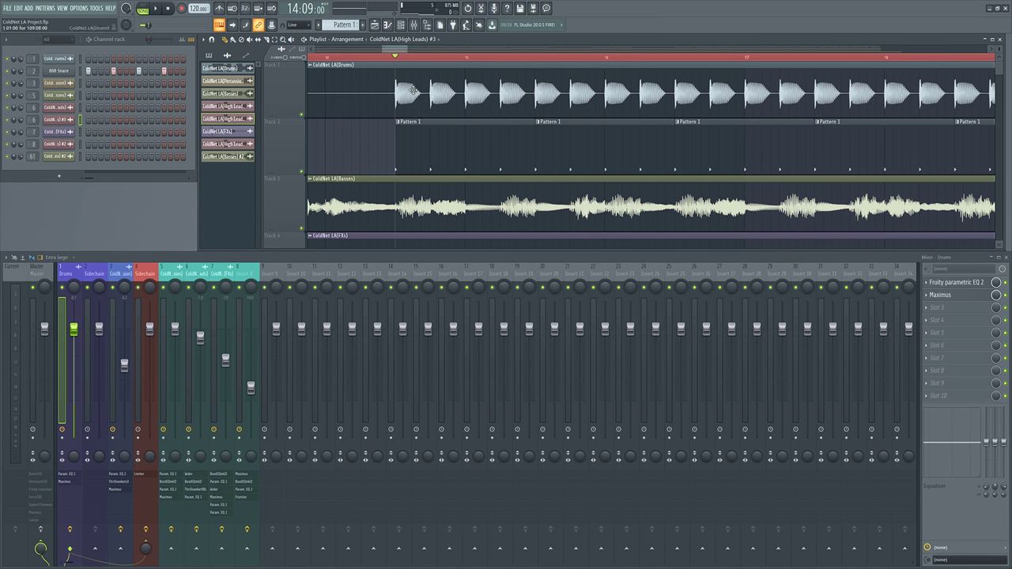
pyautogui.scroll(5, 411, 91)
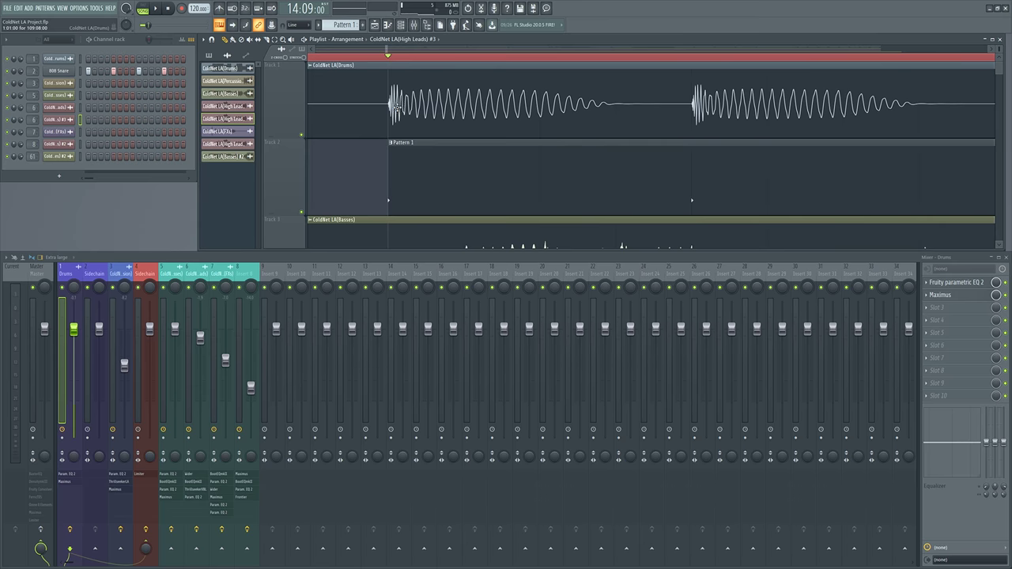
pyautogui.scroll(-3, 394, 103)
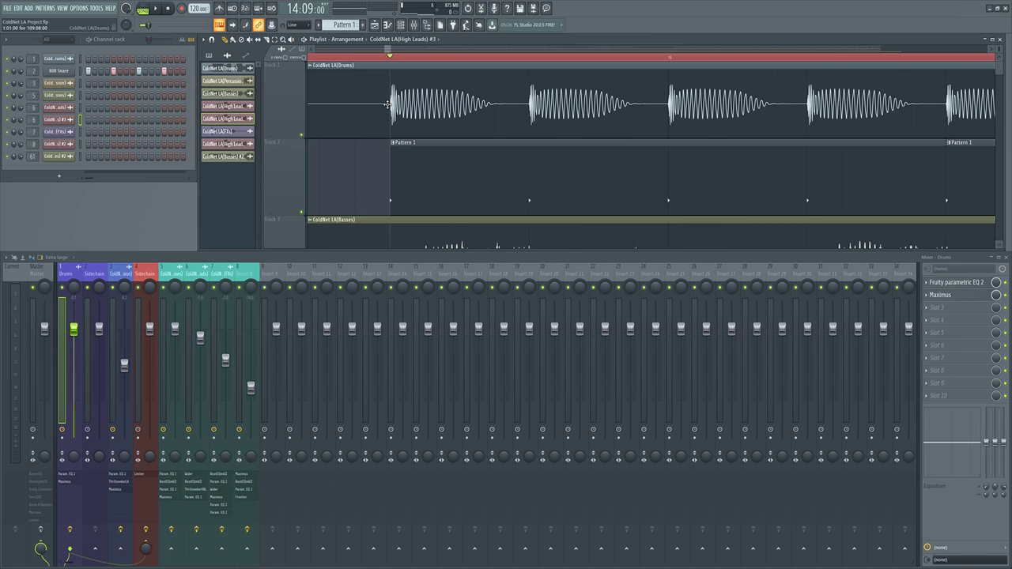
pyautogui.scroll(-6, 403, 63)
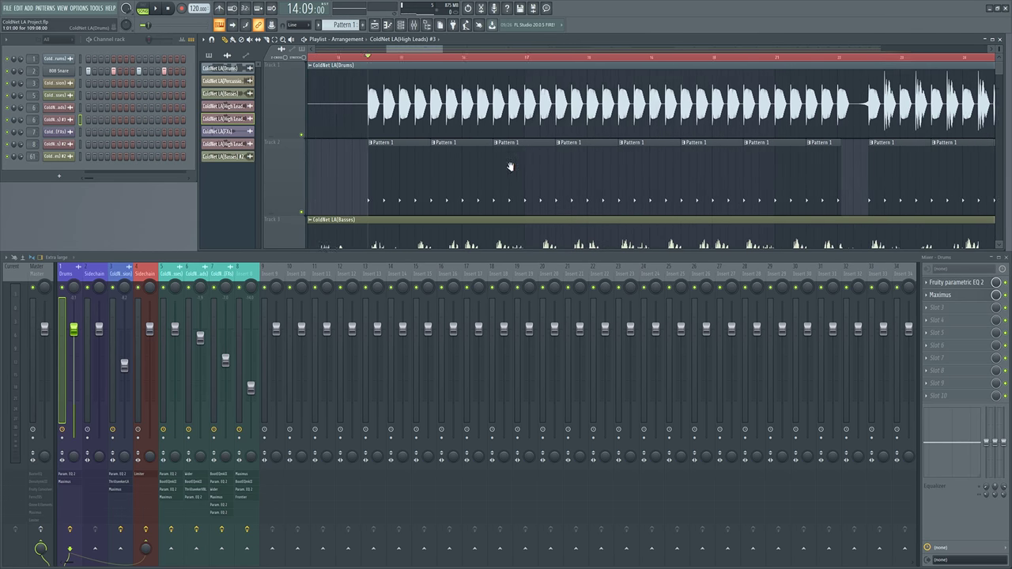
pyautogui.scroll(2, 676, 128)
pyautogui.hscroll(4, 625, 120)
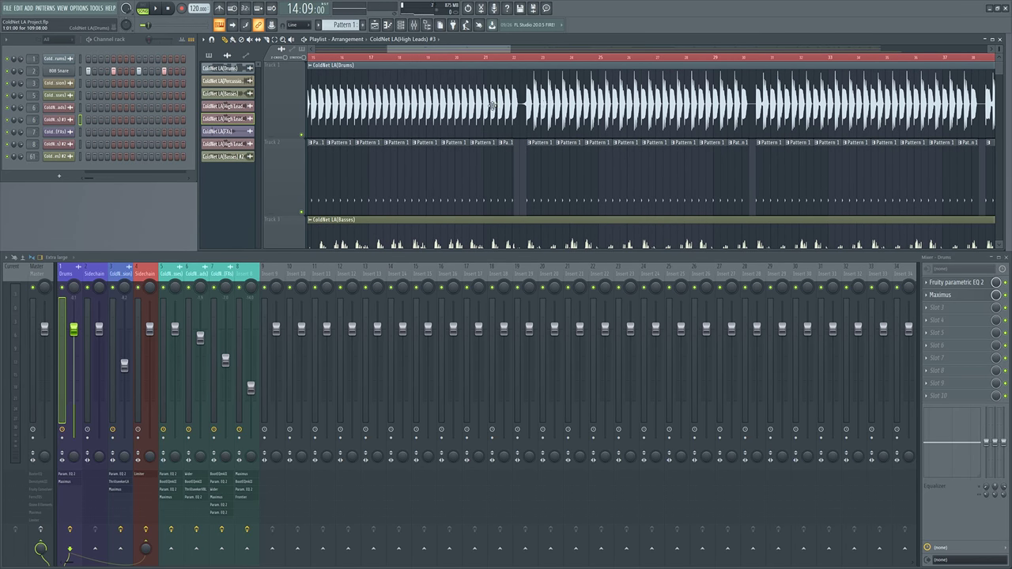
pyautogui.hscroll(1, 585, 162)
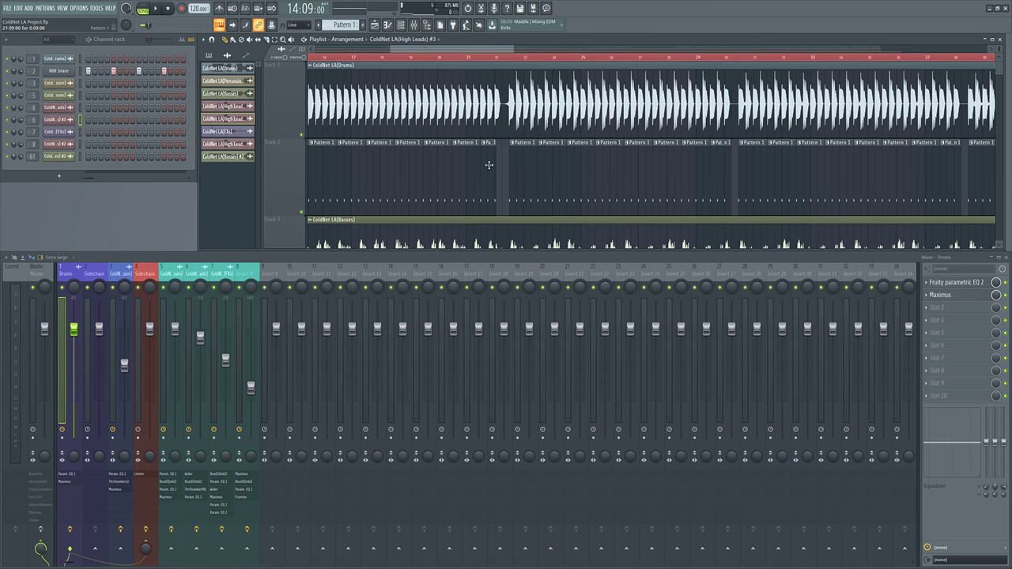
# Step: Open the sampler settings of the 808 Snare channel
pyautogui.hscroll(-5, 506, 170)
pyautogui.click(59, 71)
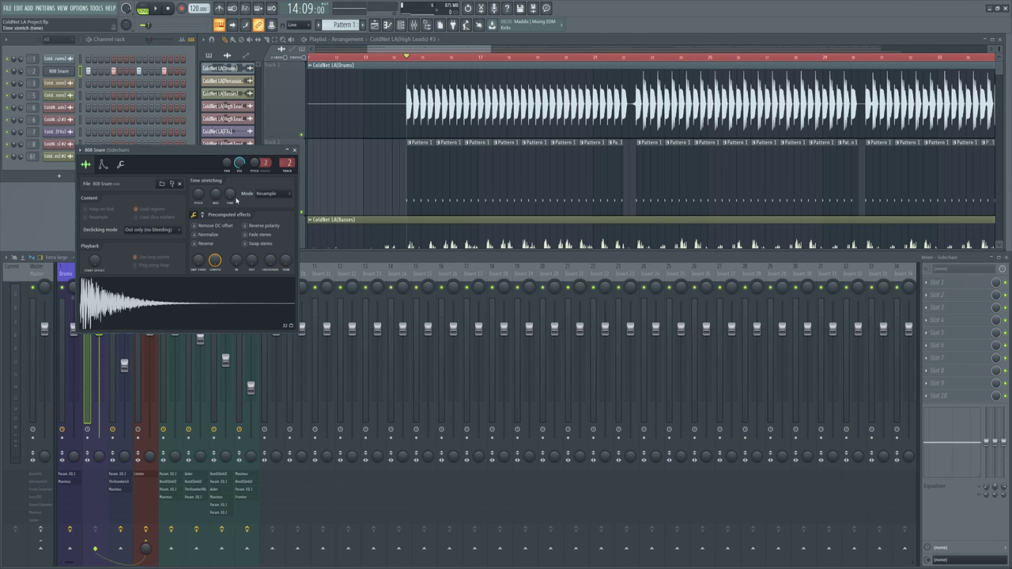
# Step: Close the 808 Snare sampler settings and open the Fruity Limiter on the red Sidechain mixer track
pyautogui.click(295, 149)
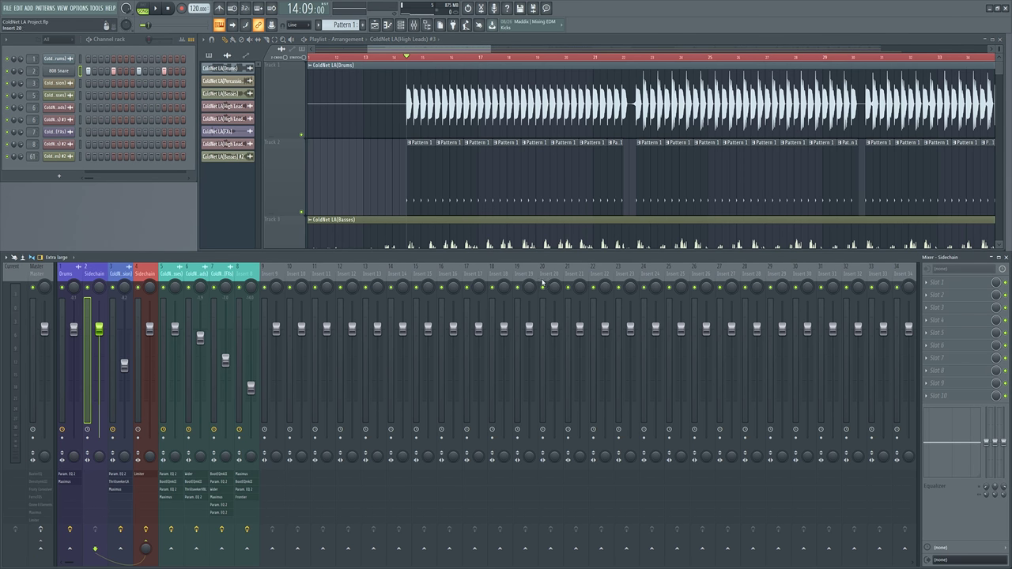
pyautogui.moveTo(445, 175); pyautogui.dragTo(471, 219)
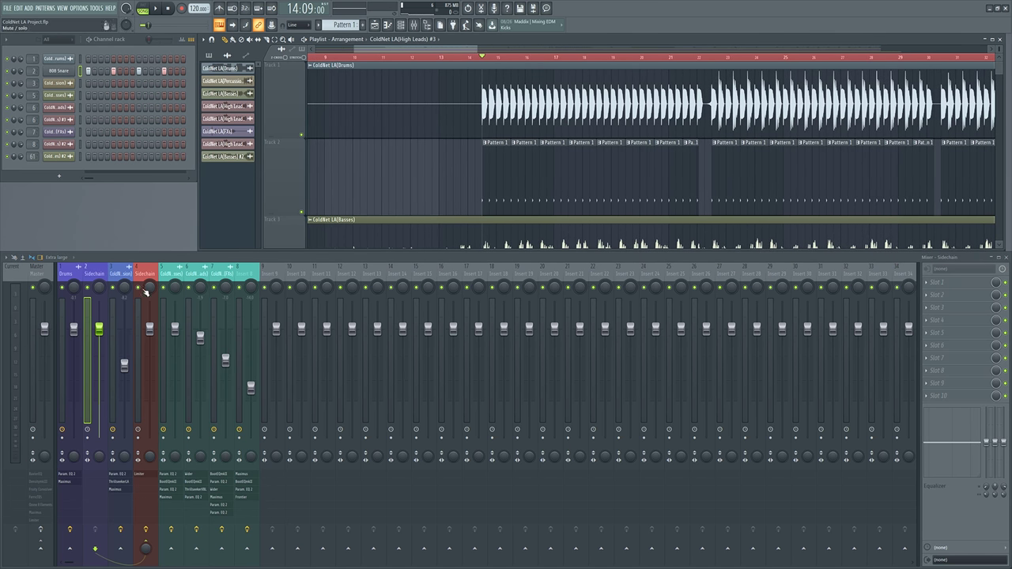
pyautogui.click(139, 275)
pyautogui.click(972, 283)
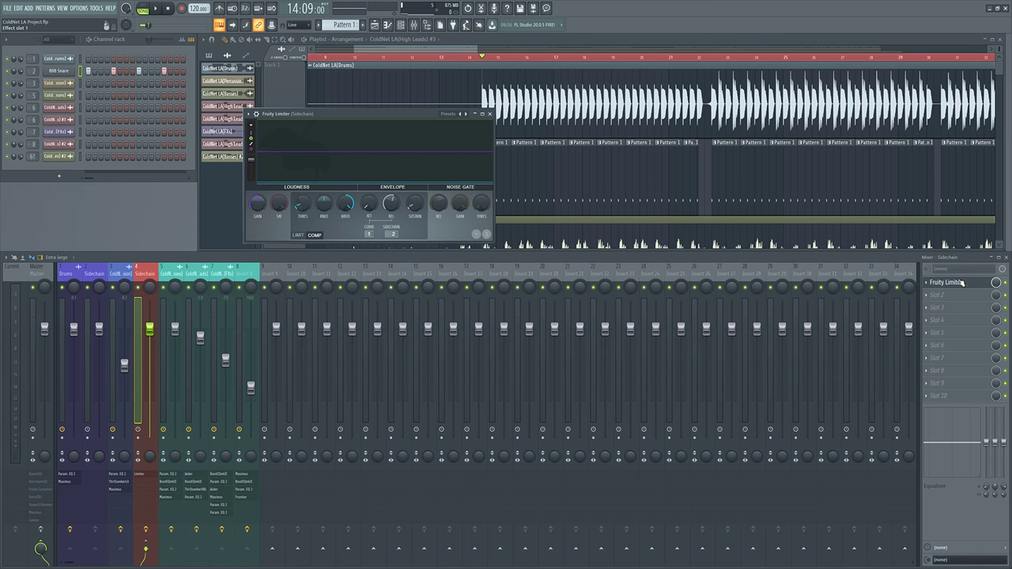
# Step: Play the arrangement from 14:09:00 and examine the Fruity Limiter's compression curve and ducking in an enlarged window, closing the plugin at the end
pyautogui.press('space')
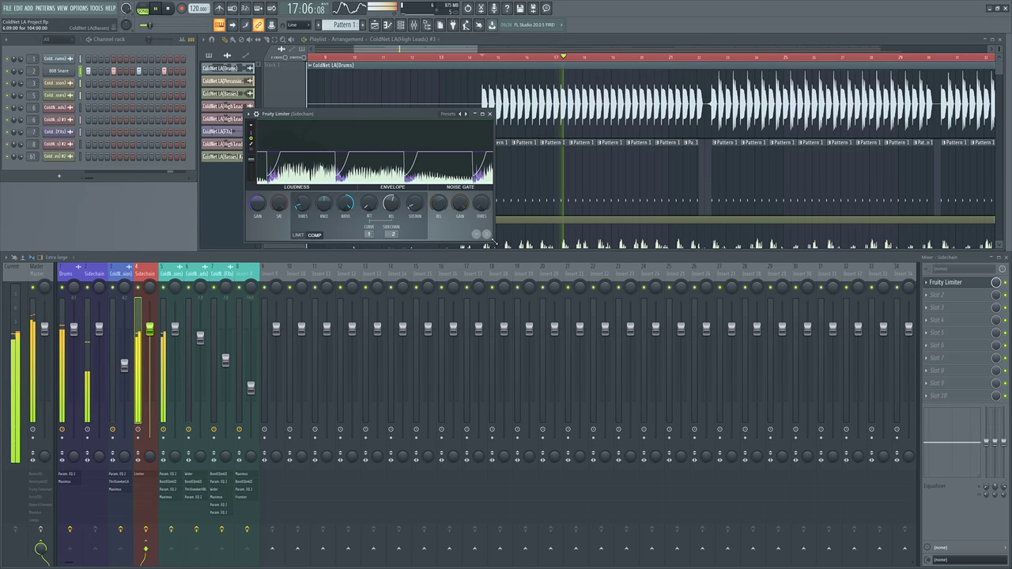
pyautogui.moveTo(496, 246); pyautogui.dragTo(964, 391)
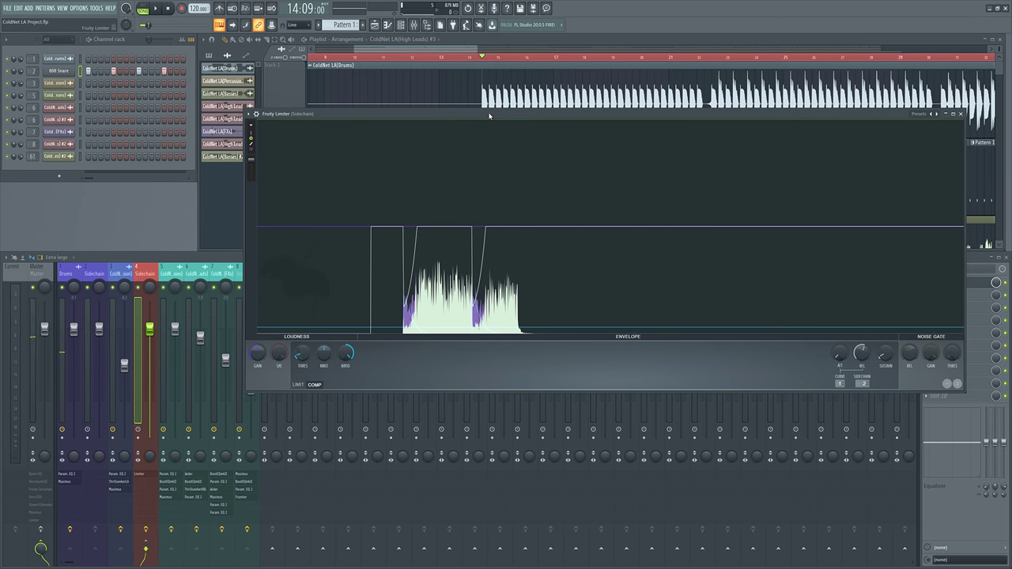
pyautogui.moveTo(489, 115); pyautogui.dragTo(437, 115)
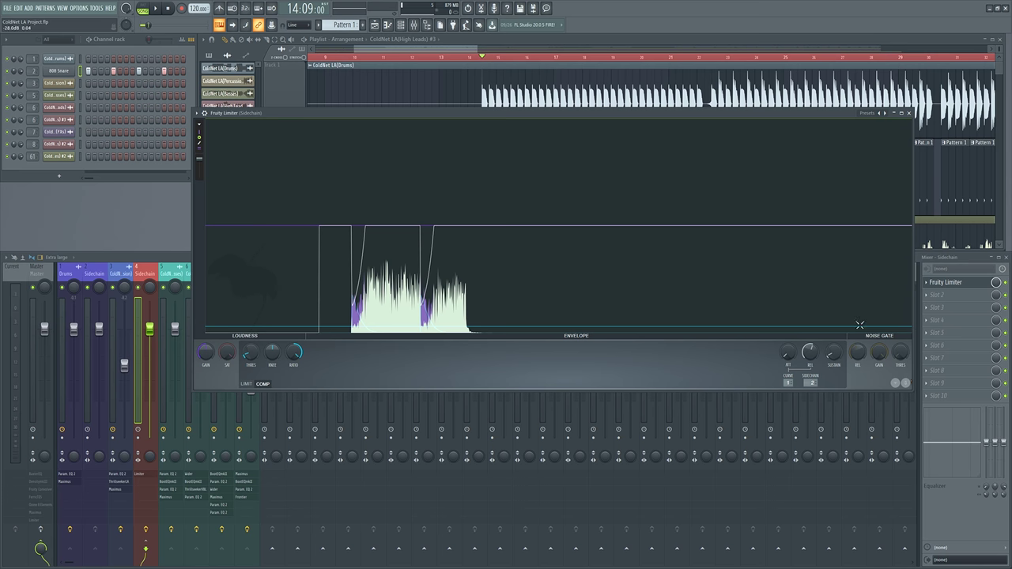
pyautogui.click(908, 113)
# Step: Play from 14:09:00 again and compare the Basses waveform with the drum hits and Pattern 1 trigger notes above it
pyautogui.press('space')
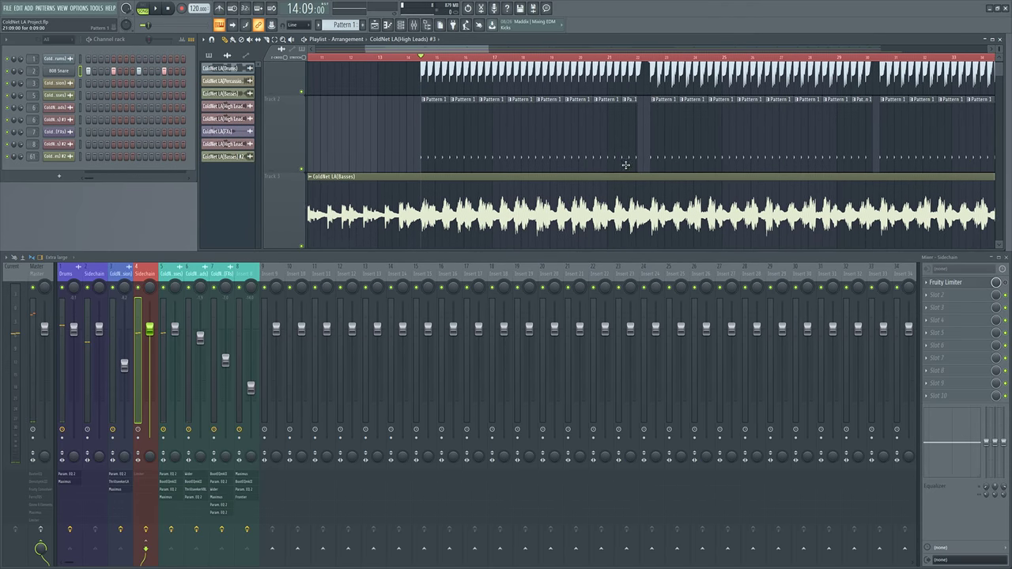
pyautogui.scroll(5, 626, 164)
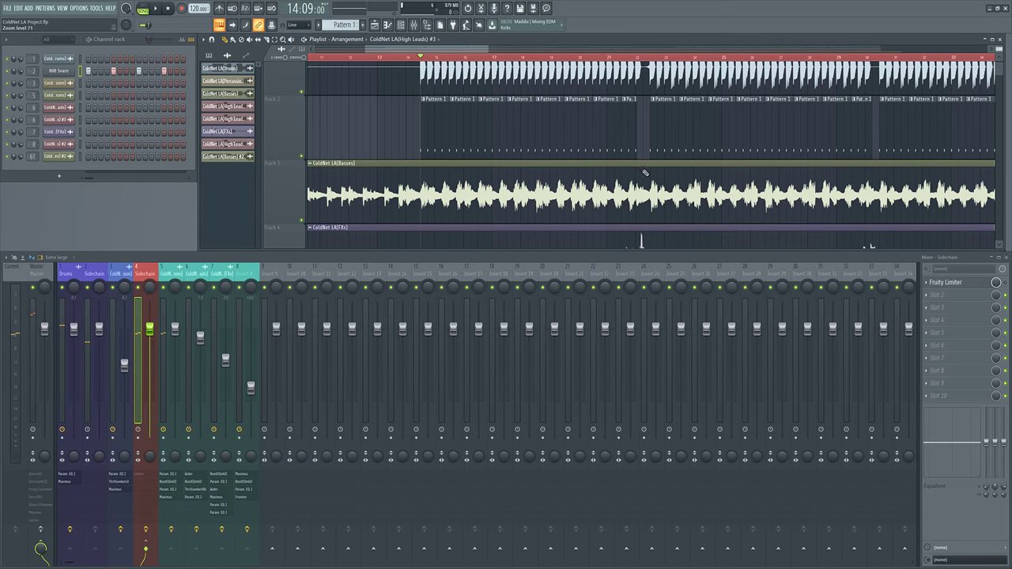
pyautogui.scroll(-5, 480, 199)
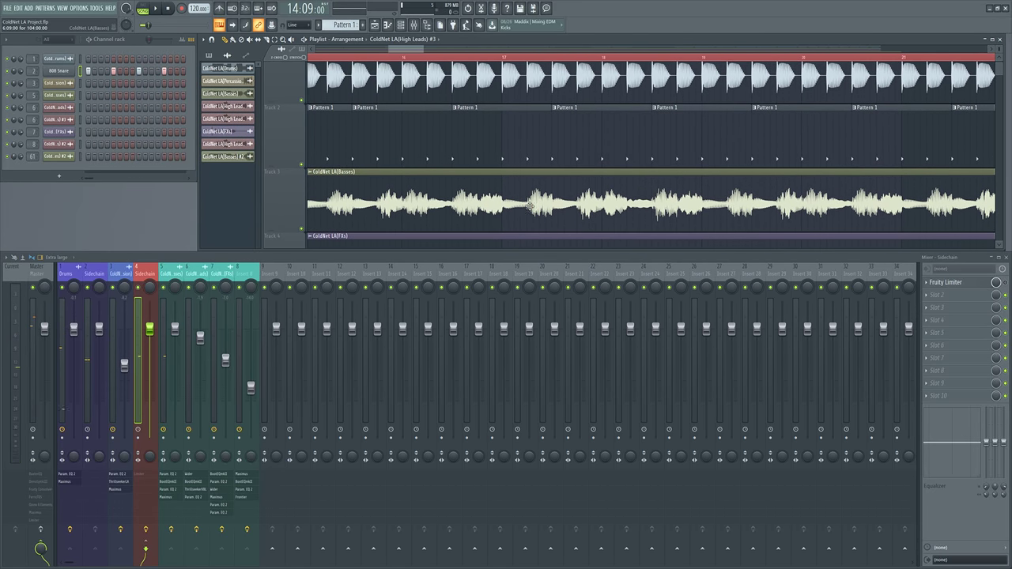
pyautogui.scroll(4, 480, 199)
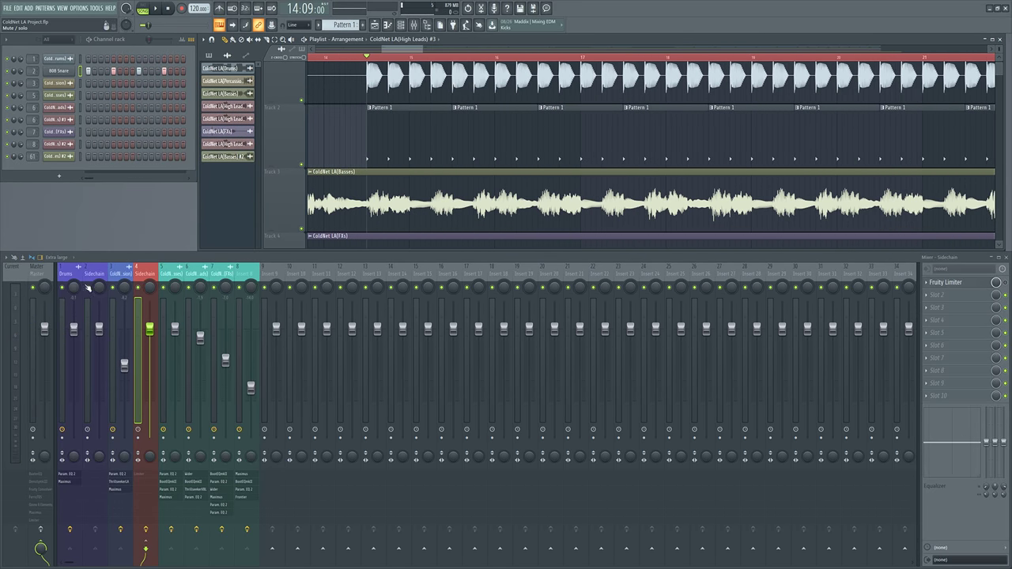
# Step: Listen to the ducked bass without the drums from bar 14 and again around bar 48, and stop playback
pyautogui.press('space')
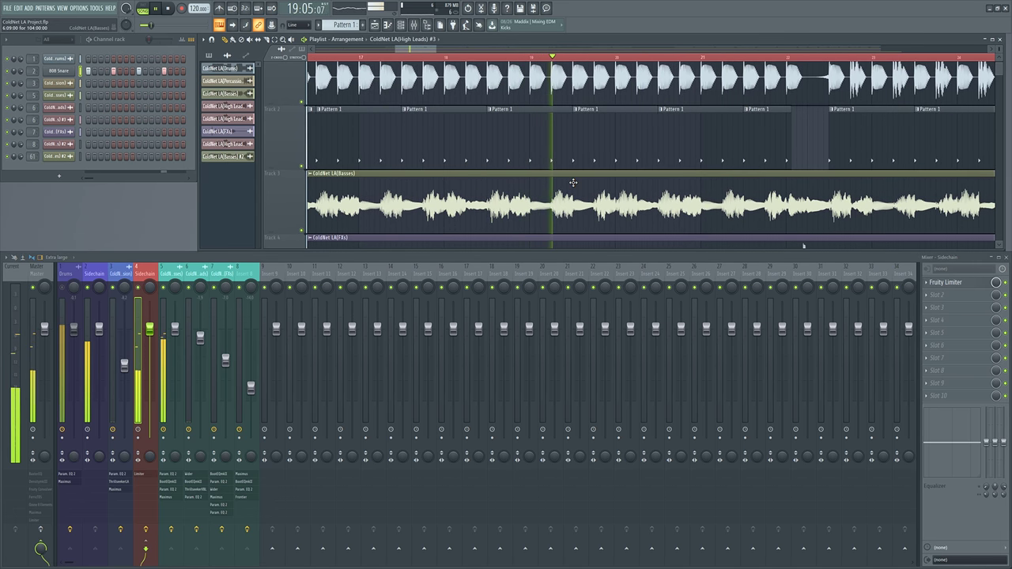
pyautogui.scroll(-6, 518, 176)
pyautogui.scroll(-3, 524, 176)
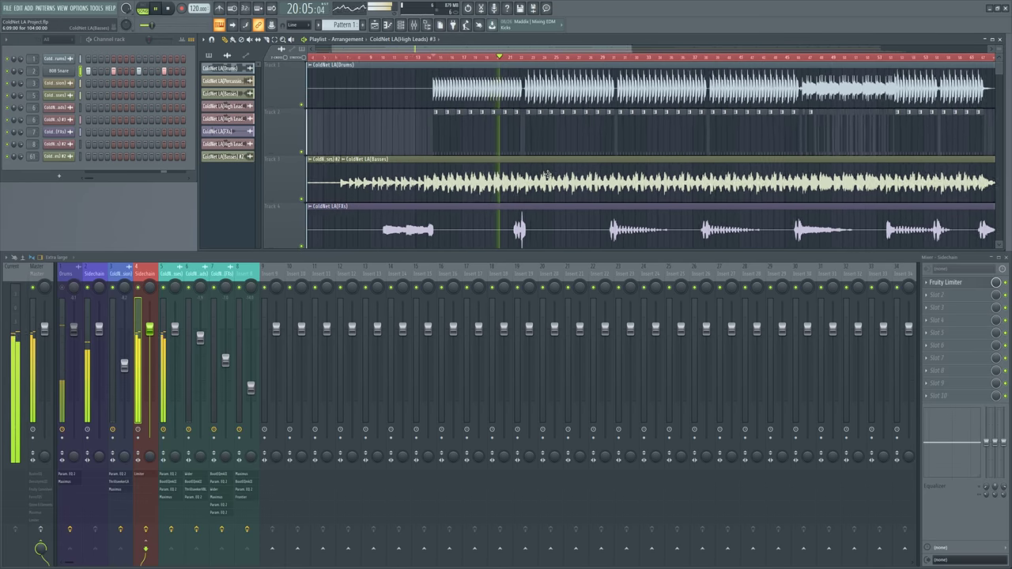
pyautogui.click(645, 60)
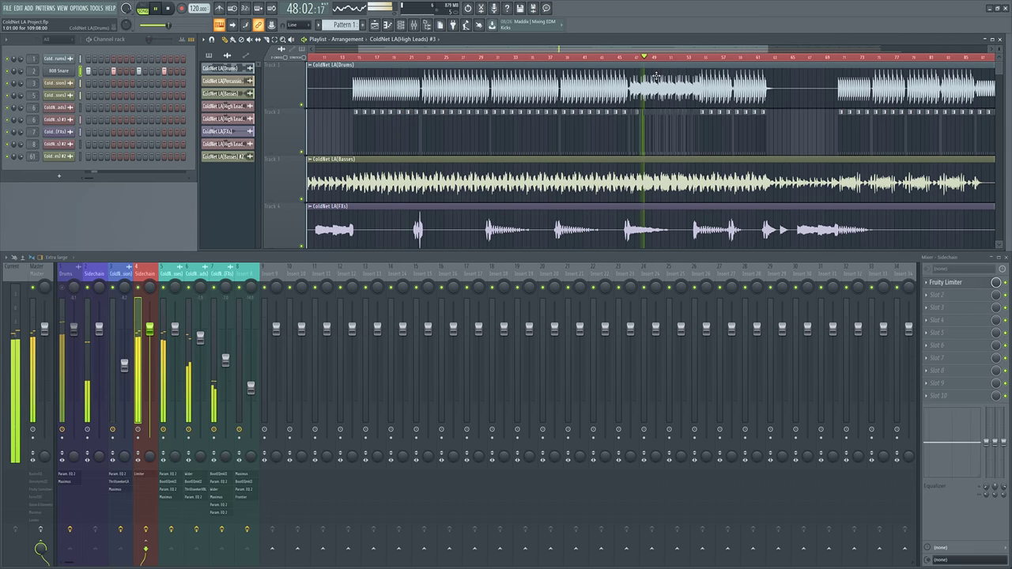
pyautogui.scroll(6, 680, 154)
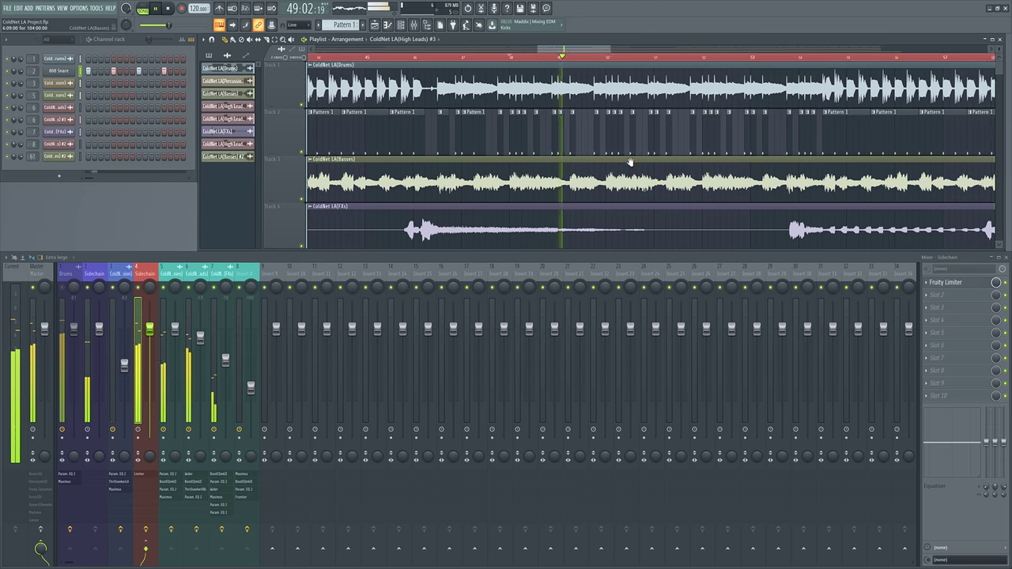
pyautogui.press('space')
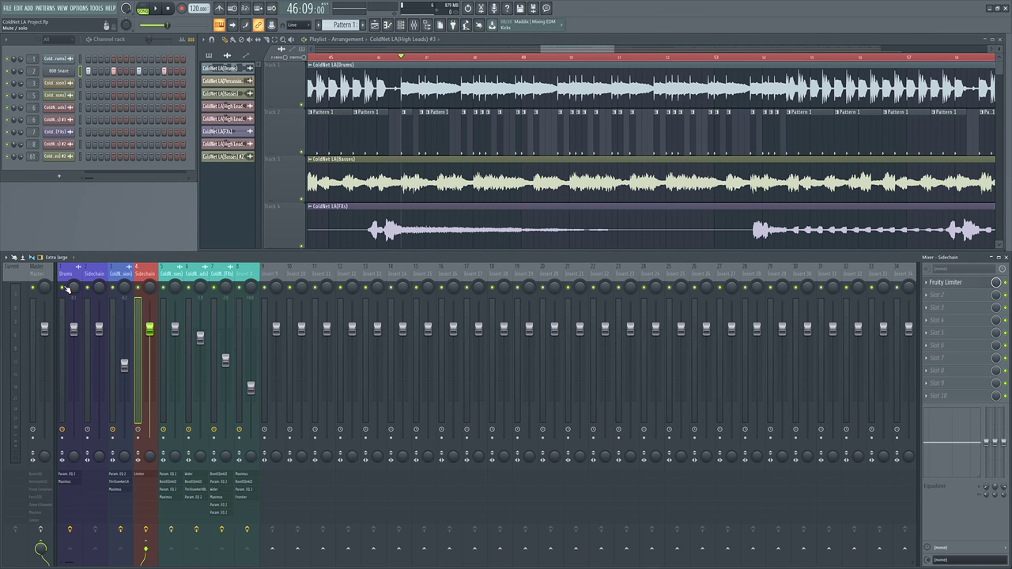
# Step: Play the section starting at 46:09:00 and examine how the shortened Pattern 1 clips line up with its irregular kicks and the other tracks
pyautogui.press('space')
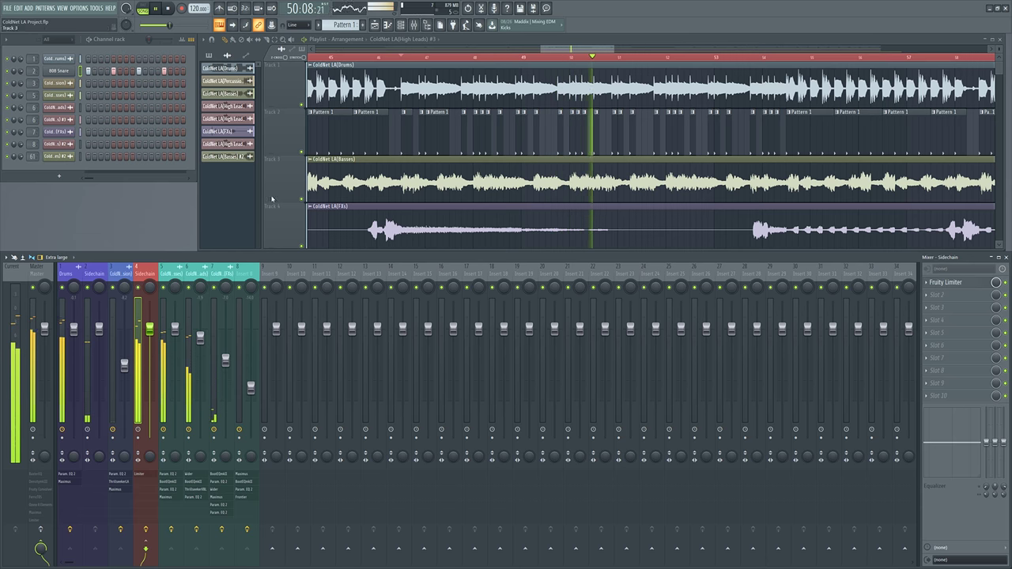
pyautogui.scroll(-5, 272, 198)
pyautogui.scroll(3, 622, 200)
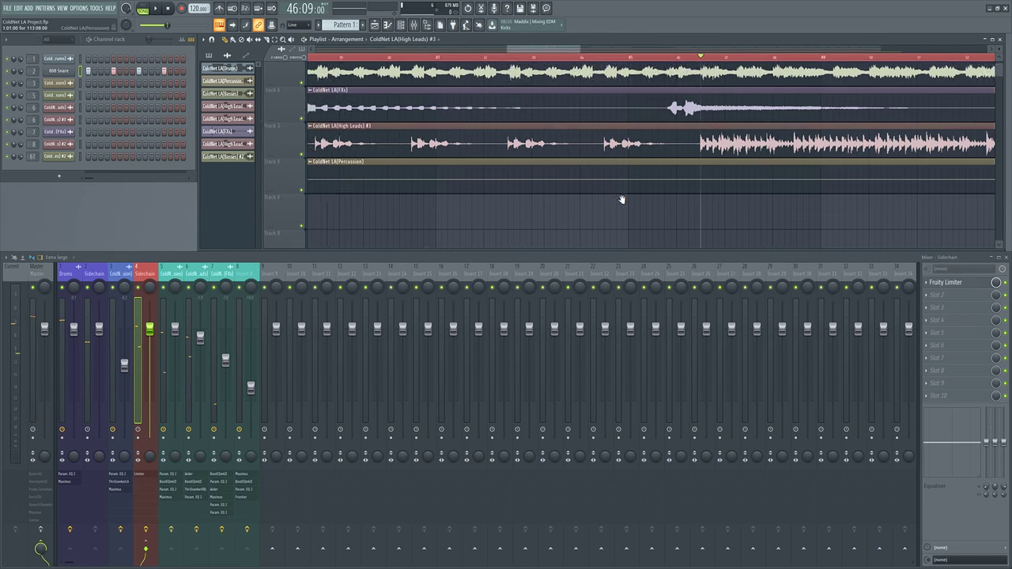
pyautogui.scroll(3, 623, 199)
pyautogui.scroll(3, 603, 117)
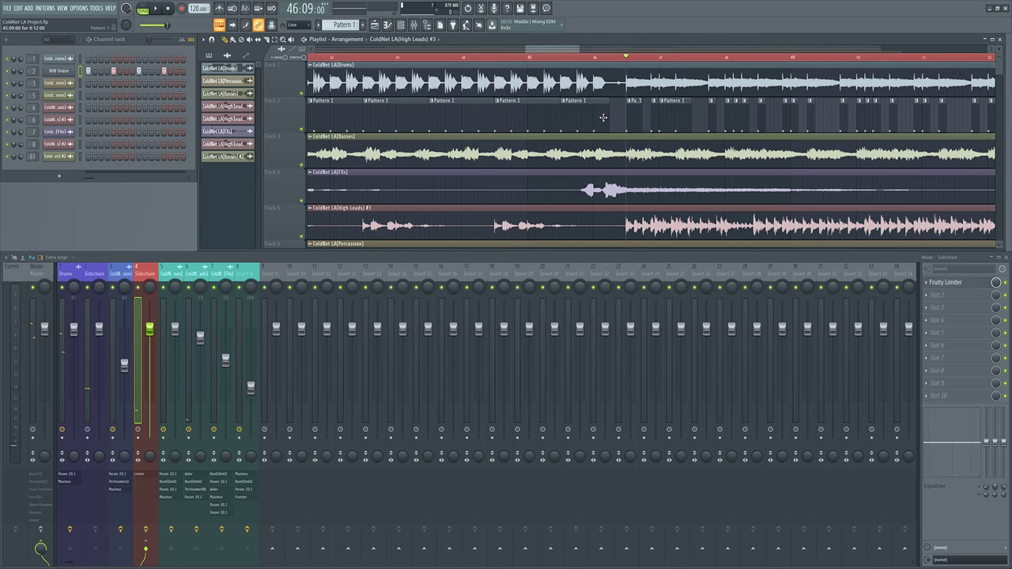
pyautogui.scroll(3, 603, 118)
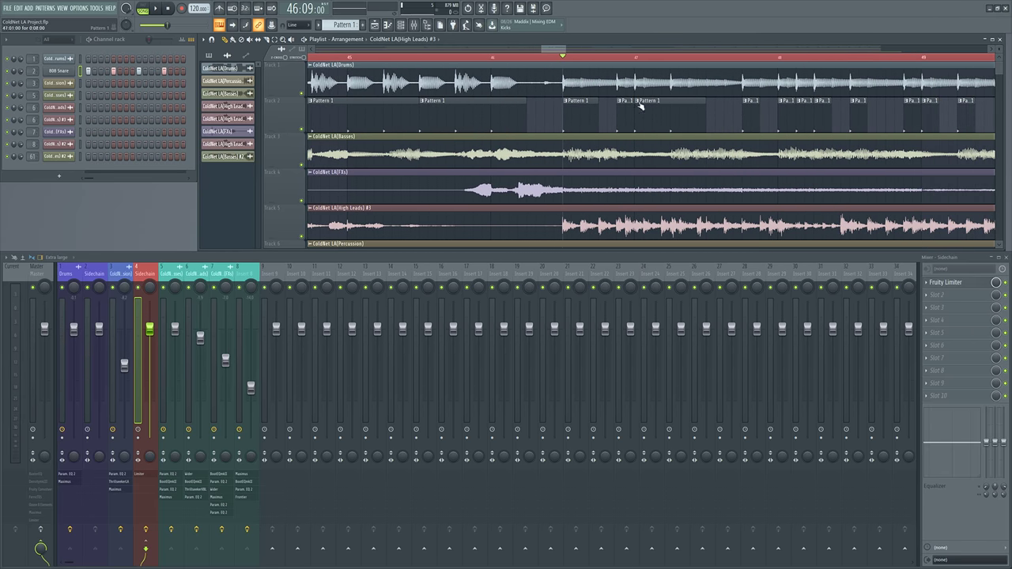
pyautogui.scroll(4, 640, 106)
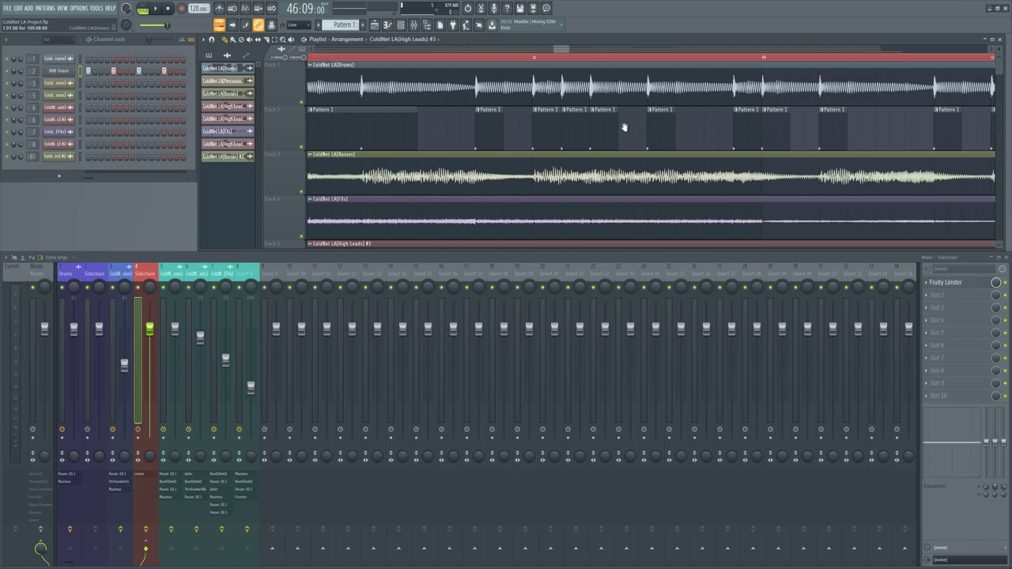
pyautogui.scroll(-10, 624, 127)
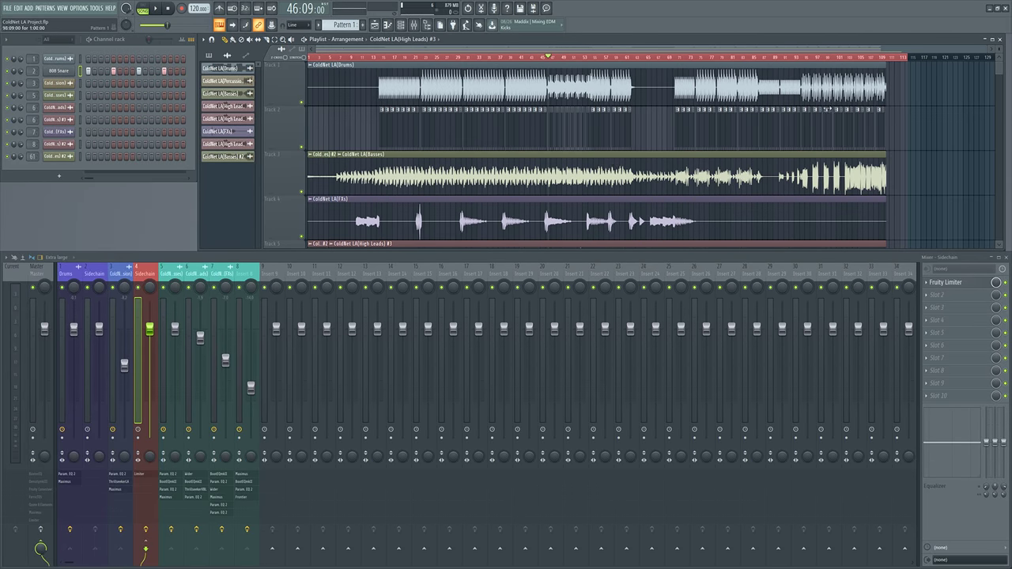
pyautogui.scroll(5, 382, 114)
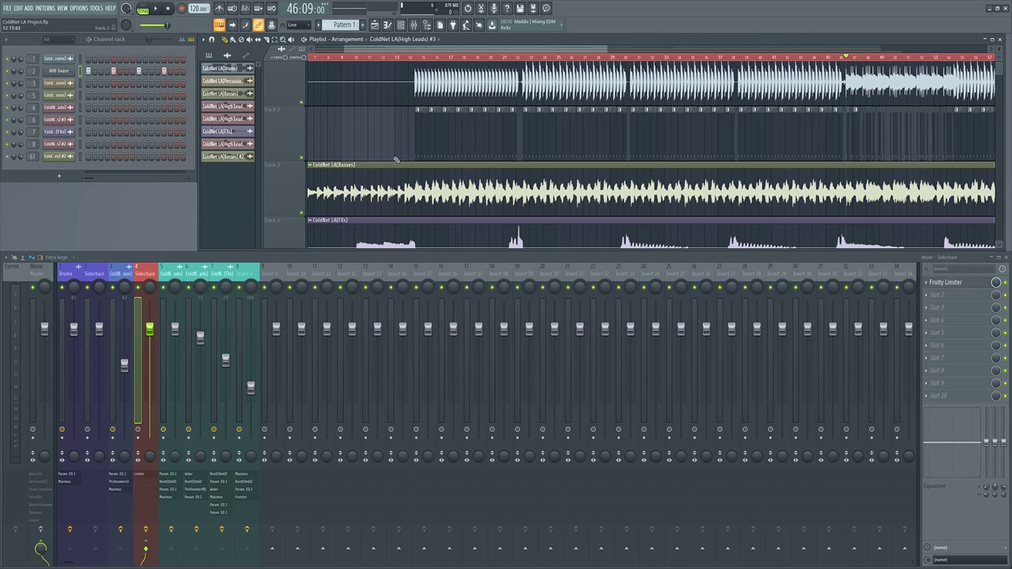
# Step: Open the Fruity parametric EQ 2 of the Drums track, enlarge its window and place it clear of the drum waveform
pyautogui.click(68, 274)
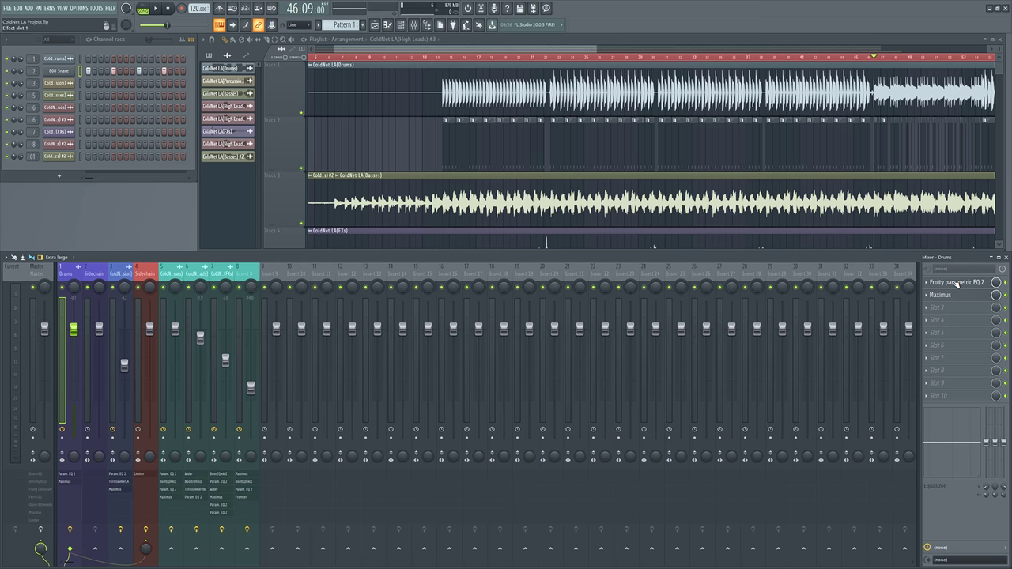
pyautogui.click(956, 283)
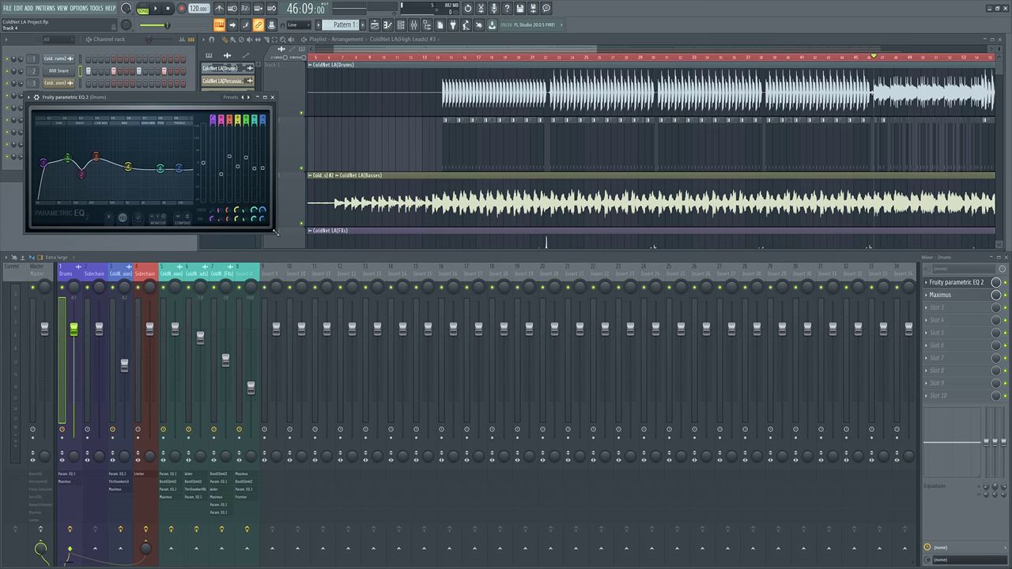
pyautogui.moveTo(276, 232); pyautogui.dragTo(468, 264)
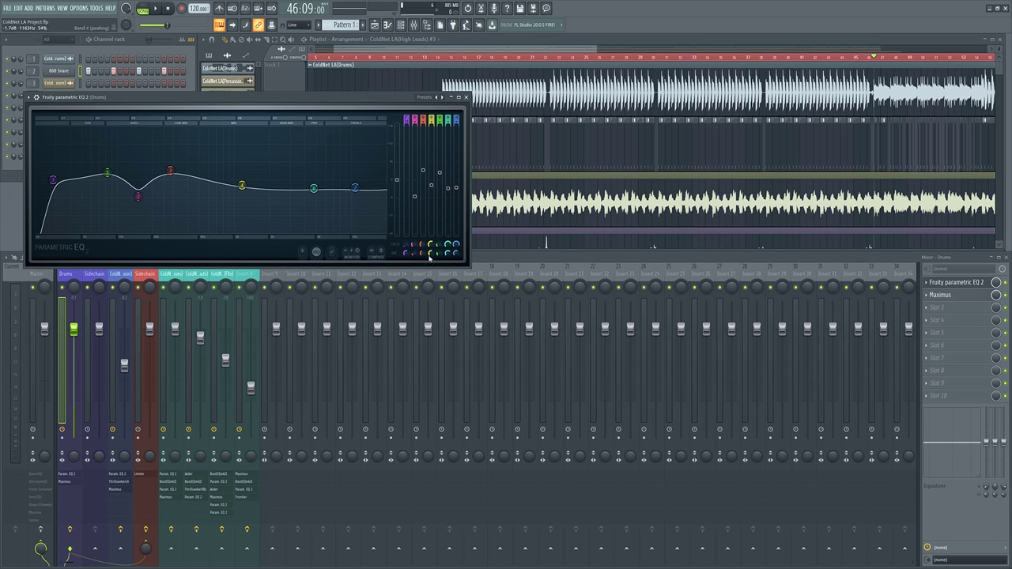
pyautogui.moveTo(297, 100); pyautogui.dragTo(526, 141)
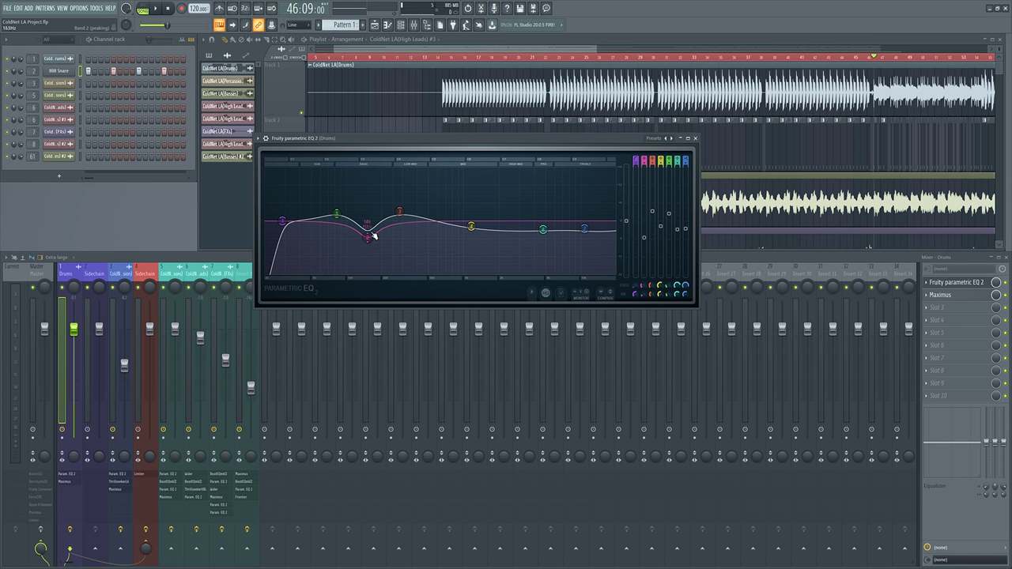
pyautogui.moveTo(402, 143); pyautogui.dragTo(219, 139)
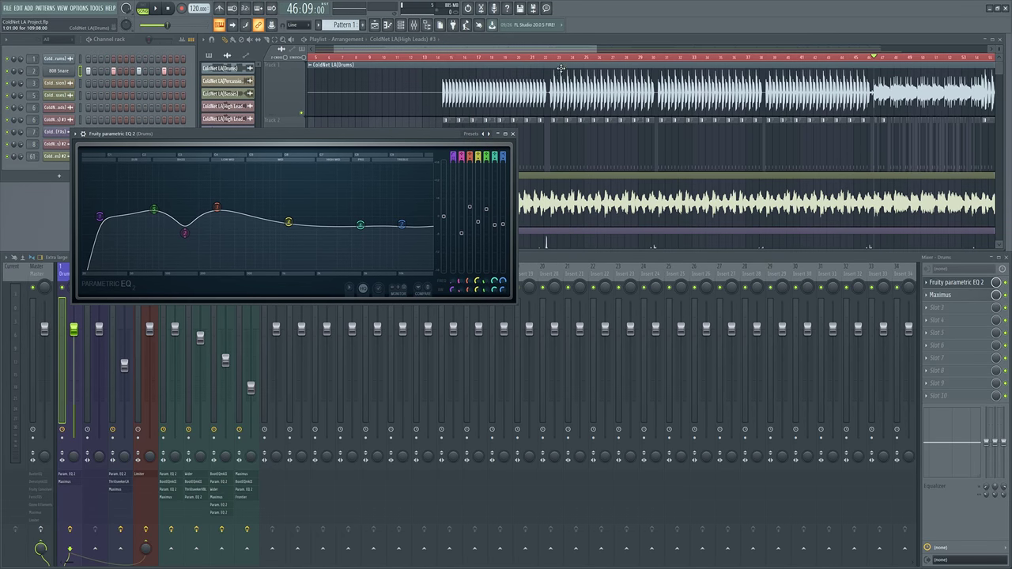
# Step: Play the arrangement from about bar 19 and from 48:09:00, watching the drum spectrum around the EQ's band 2 cut, and stop playback
pyautogui.click(505, 57)
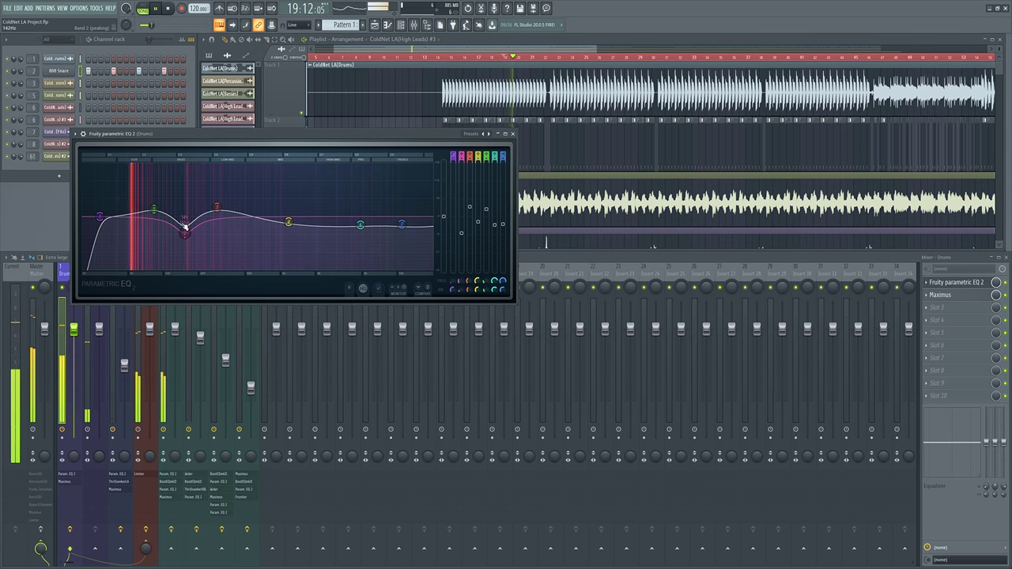
pyautogui.click(901, 58)
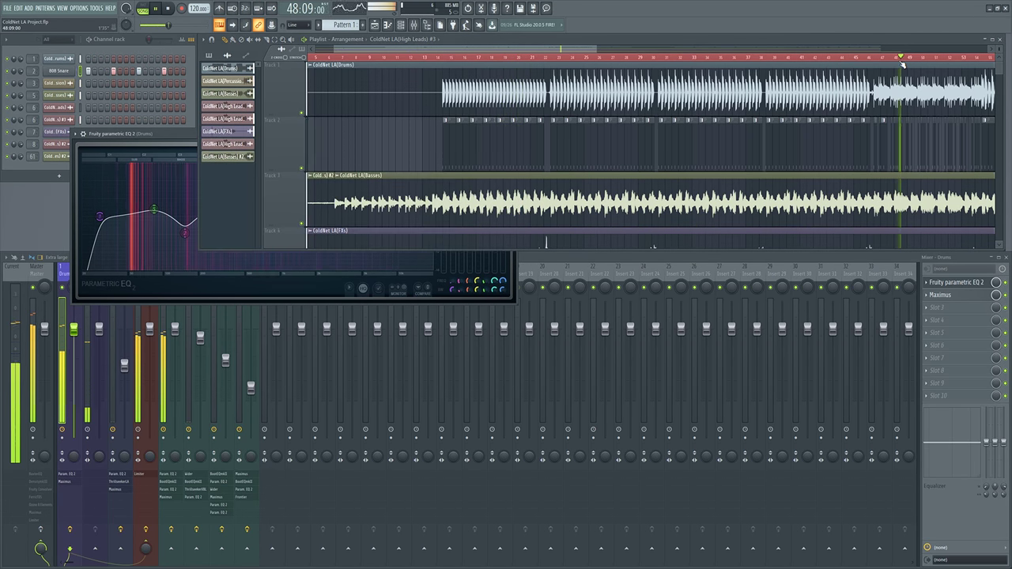
pyautogui.click(169, 136)
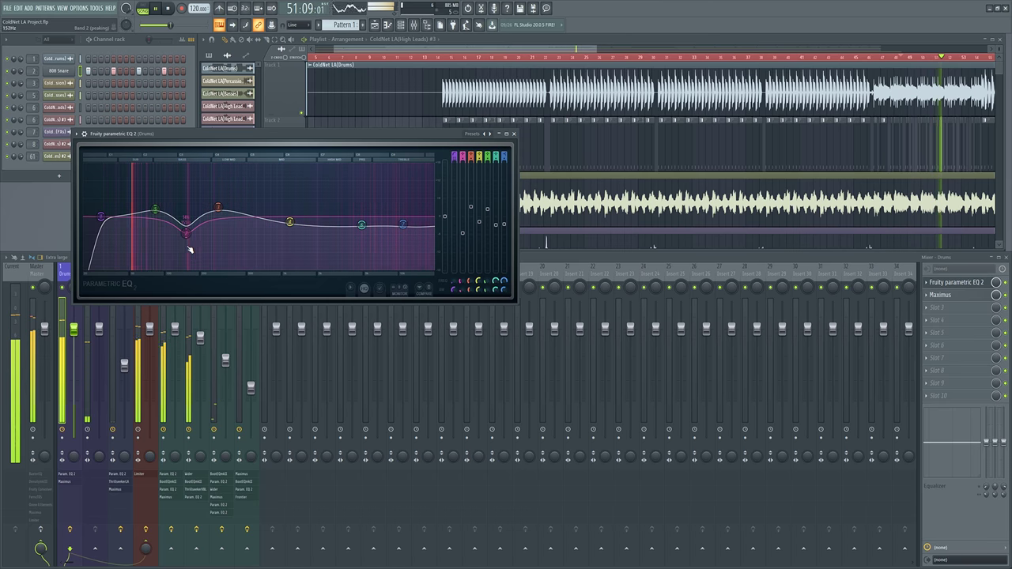
pyautogui.press('space')
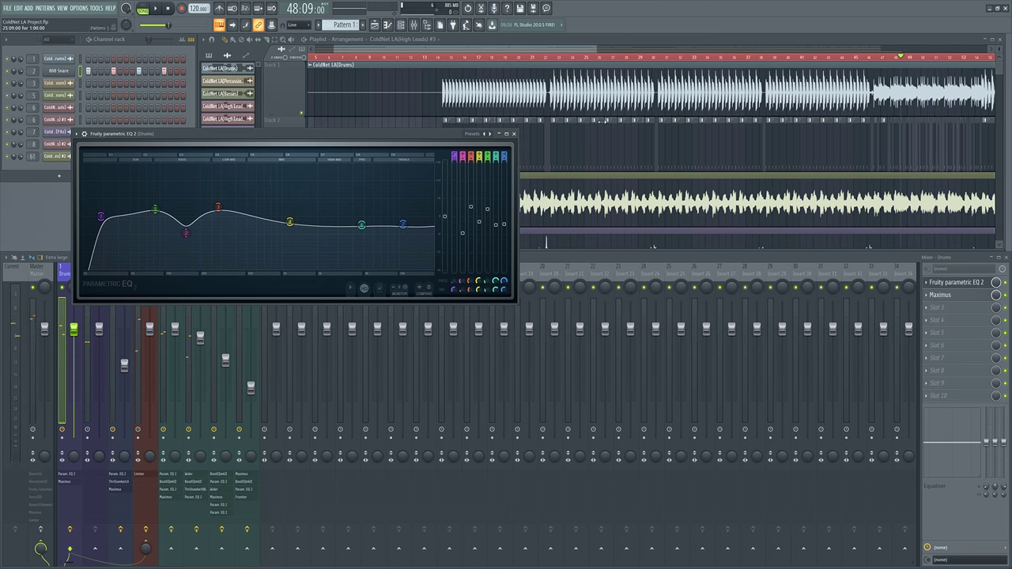
# Step: Play the drums from around bar 55 while watching their EQ spectrum, and toggle Maximus on the Drums track to compare the sound
pyautogui.click(602, 121)
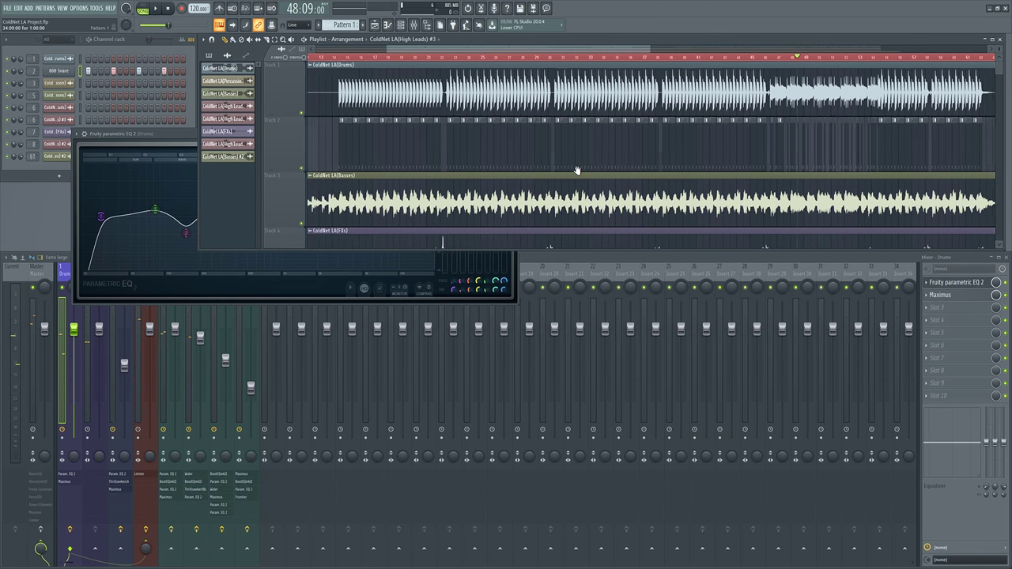
pyautogui.hscroll(5, 576, 169)
pyautogui.press('space')
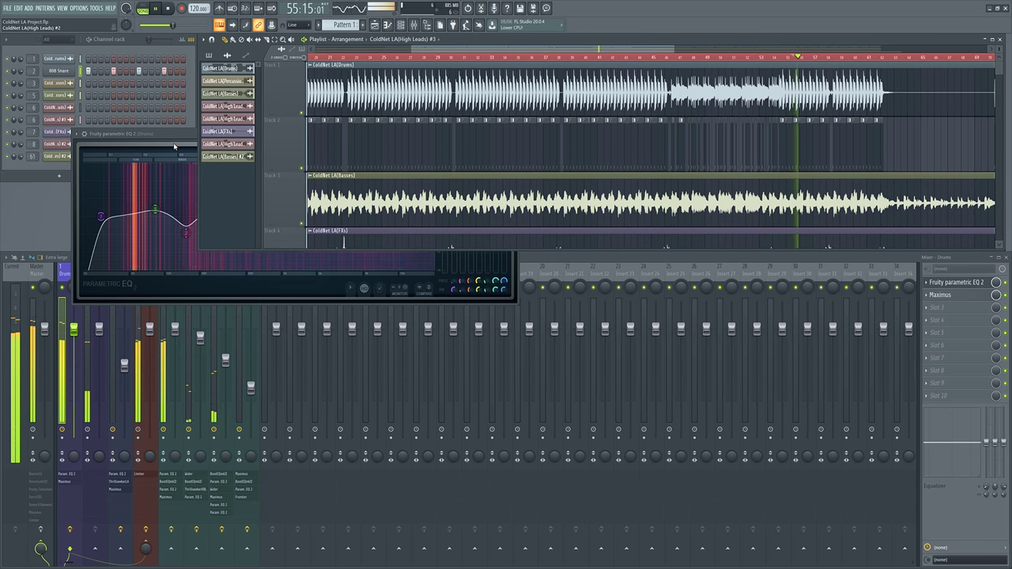
pyautogui.click(191, 157)
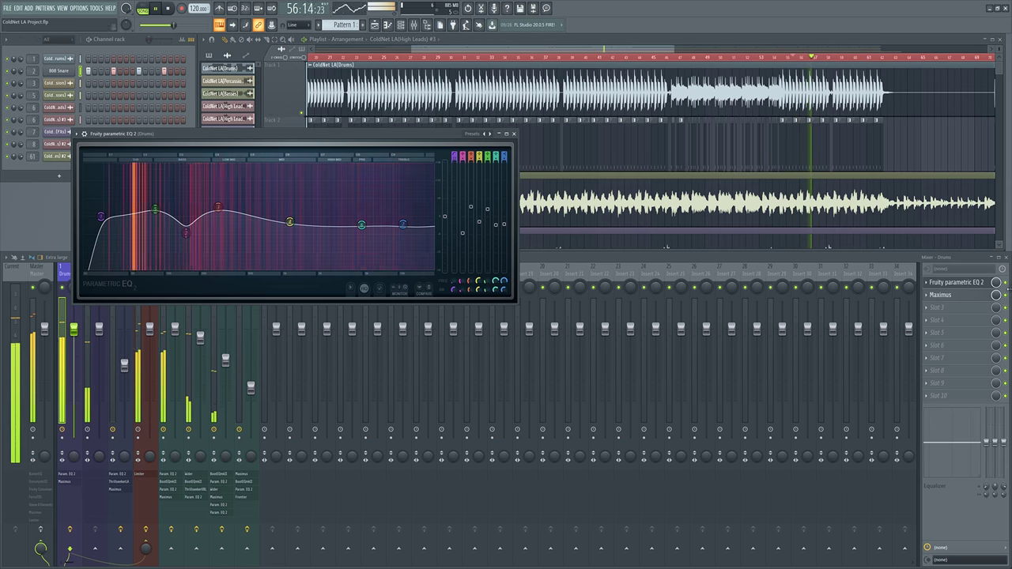
pyautogui.click(1006, 295)
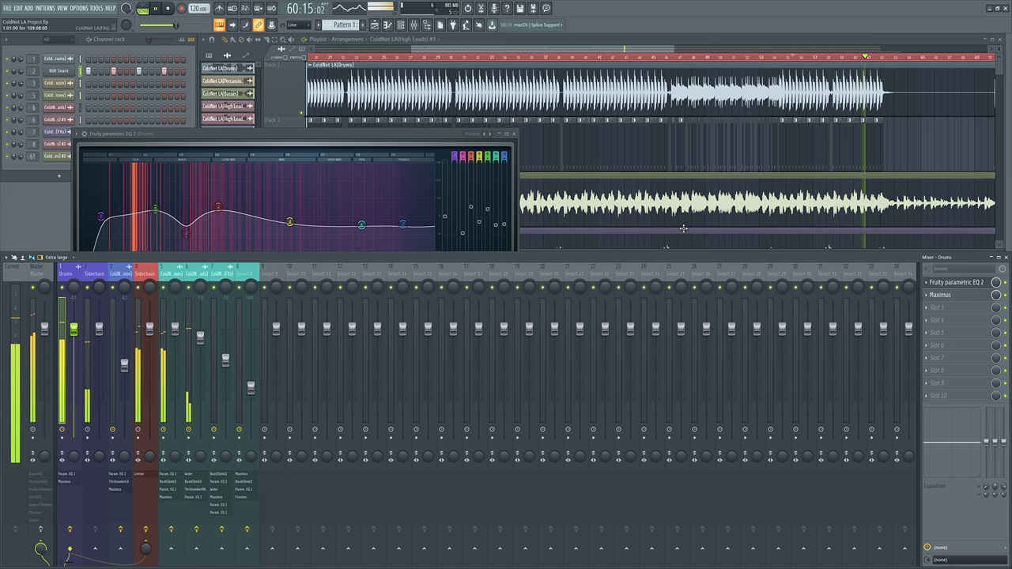
# Step: Stop playback and move the Drums track's Fruity parametric EQ 2 window so its whole graph sits clear above the mixer
pyautogui.press('space')
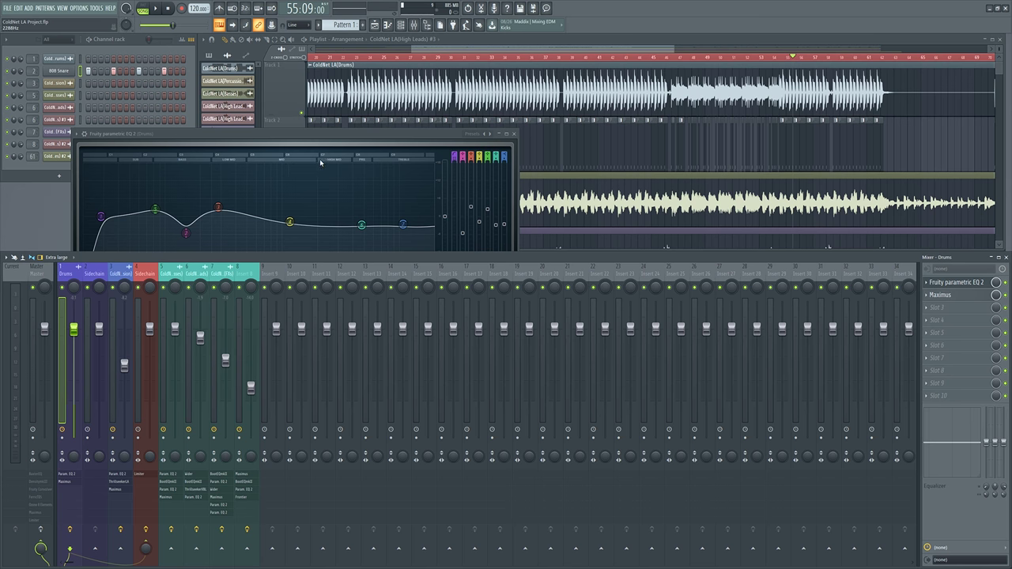
pyautogui.moveTo(303, 137); pyautogui.dragTo(269, 81)
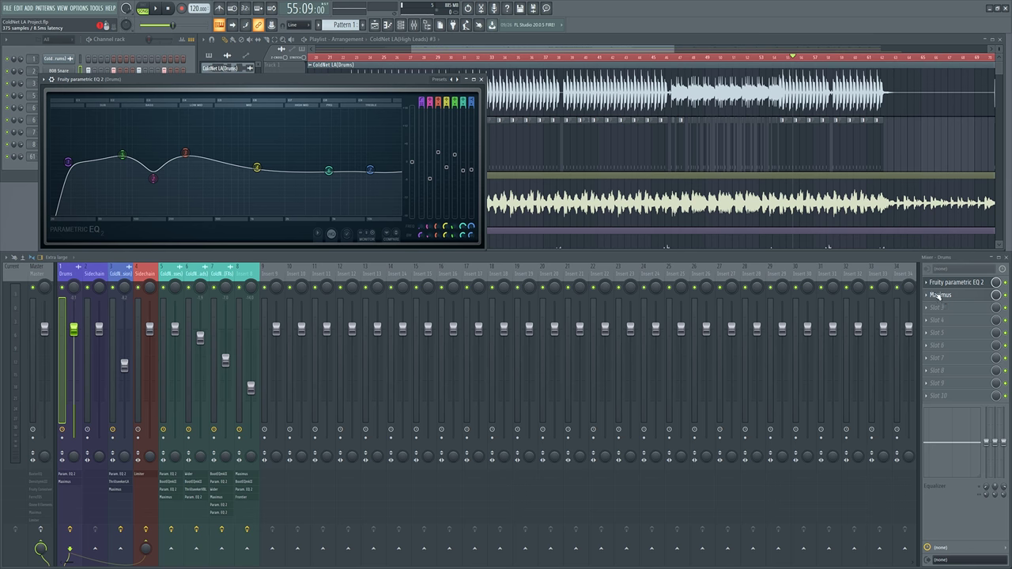
# Step: Inspect the kick spacing in the drum waveform, play from 43:09:00 into the irregular Pattern 1 section, and stop playback
pyautogui.click(735, 228)
pyautogui.scroll(5, 615, 228)
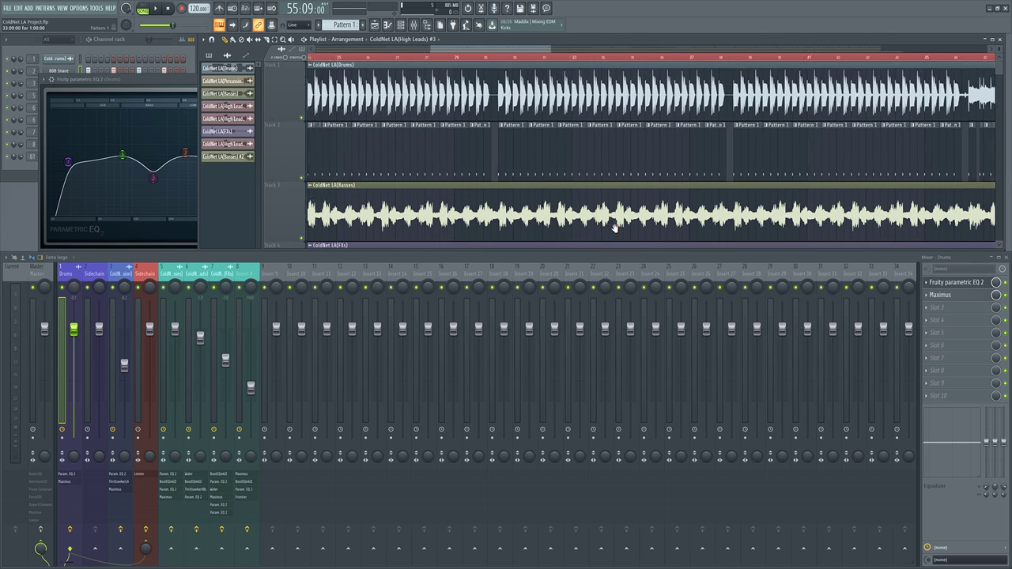
pyautogui.scroll(4, 385, 96)
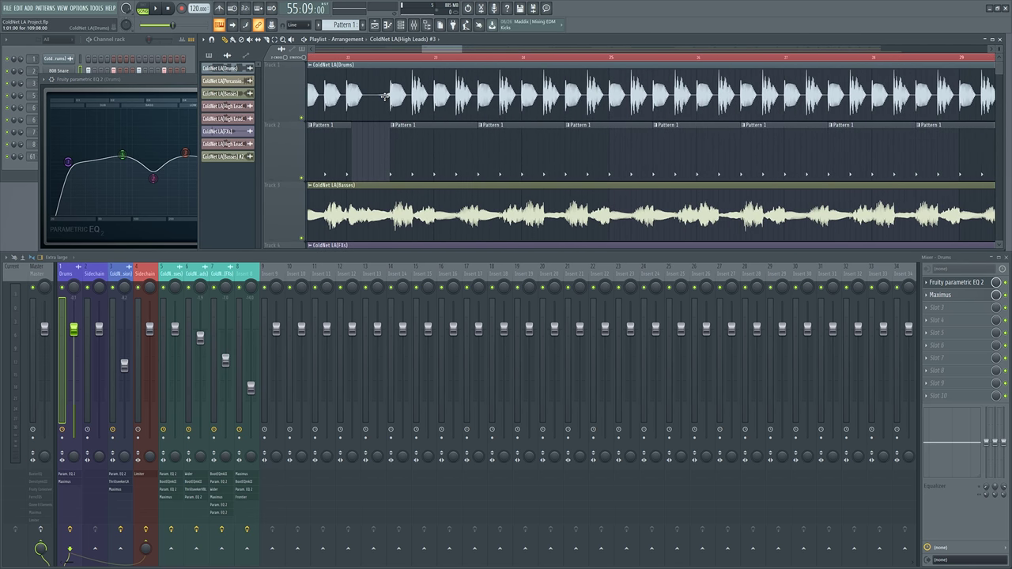
pyautogui.scroll(-8, 384, 97)
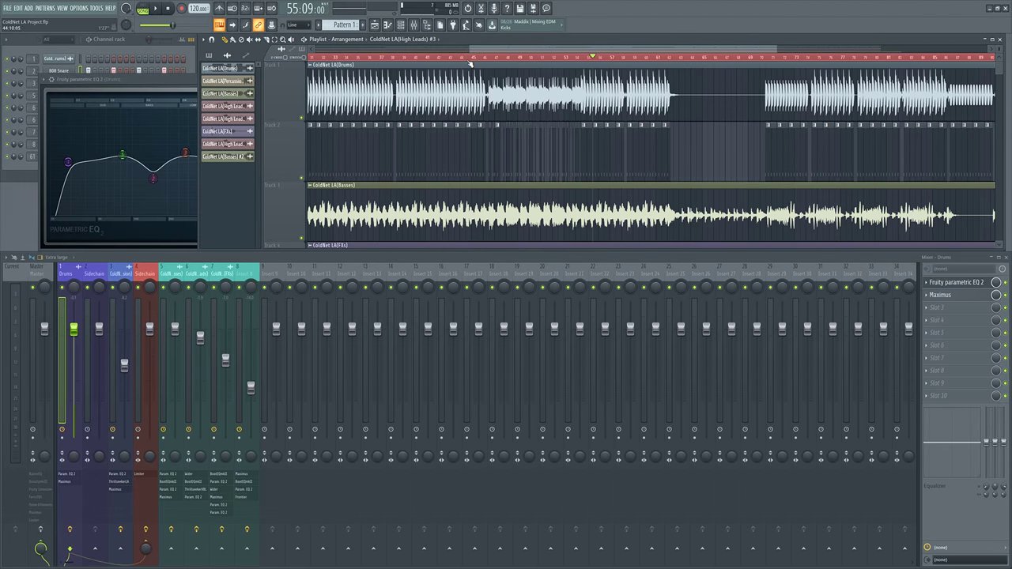
pyautogui.click(455, 58)
pyautogui.press('space')
pyautogui.scroll(4, 369, 60)
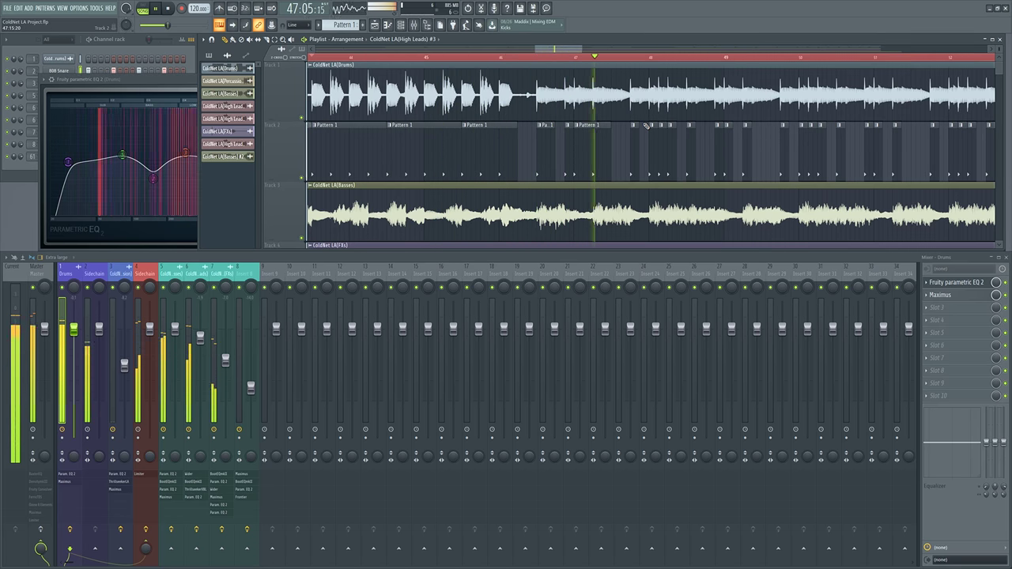
pyautogui.press('space')
# Step: Find the sustained kick section late in the drum track and play it from 90:09:00 against the EQ spectrum
pyautogui.scroll(-2, 614, 146)
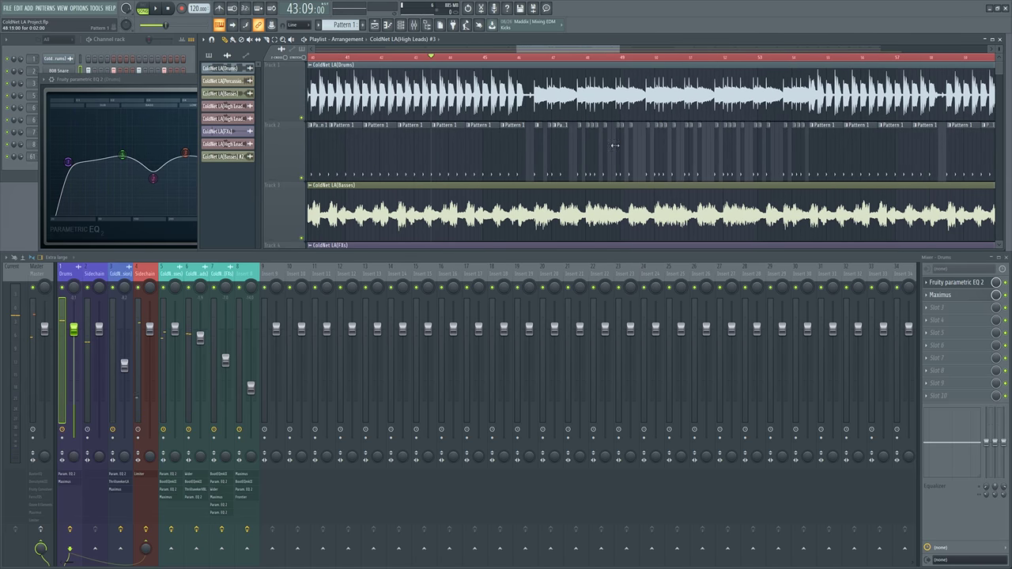
pyautogui.scroll(-6, 614, 145)
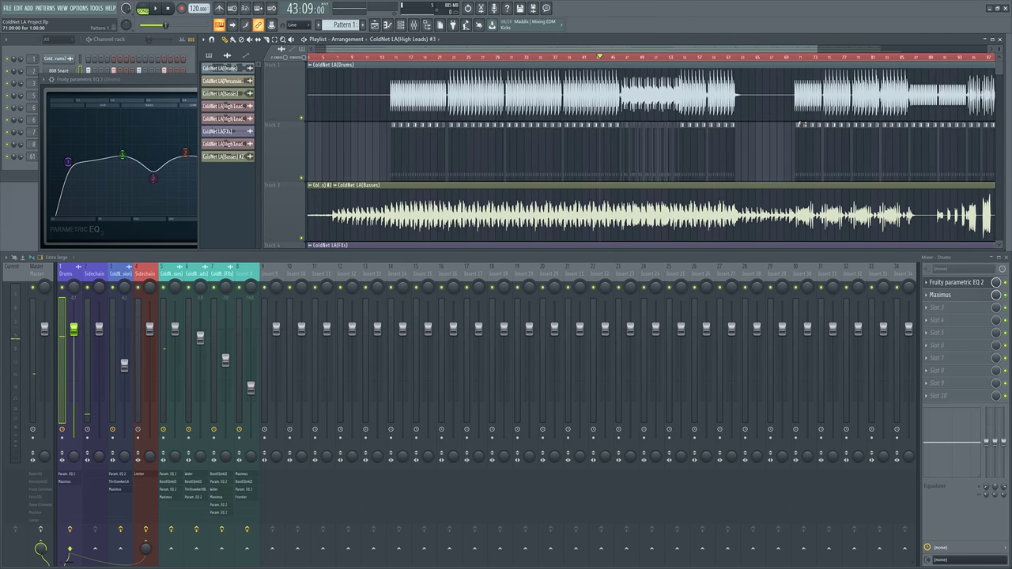
pyautogui.scroll(5, 802, 124)
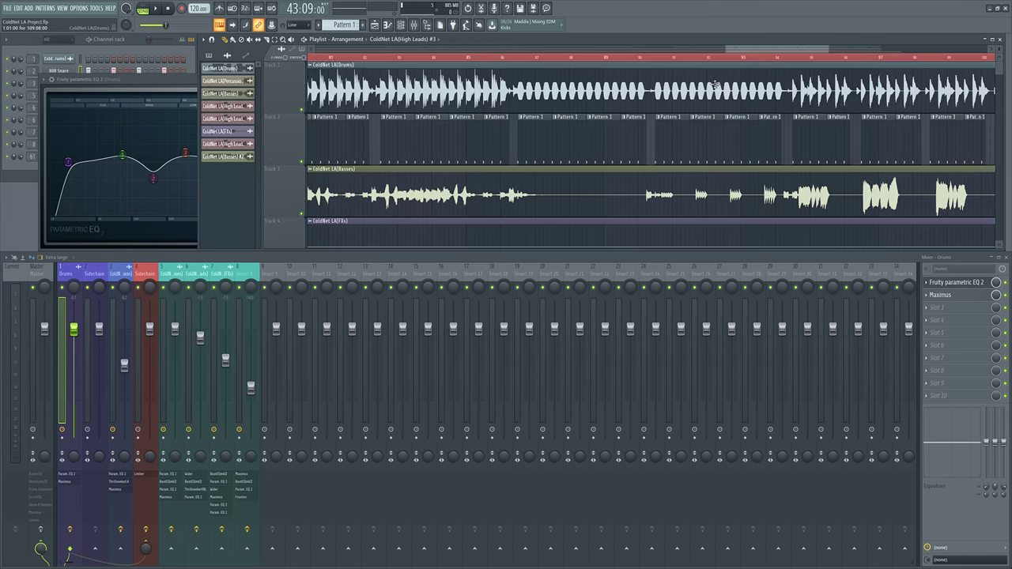
pyautogui.scroll(2, 714, 83)
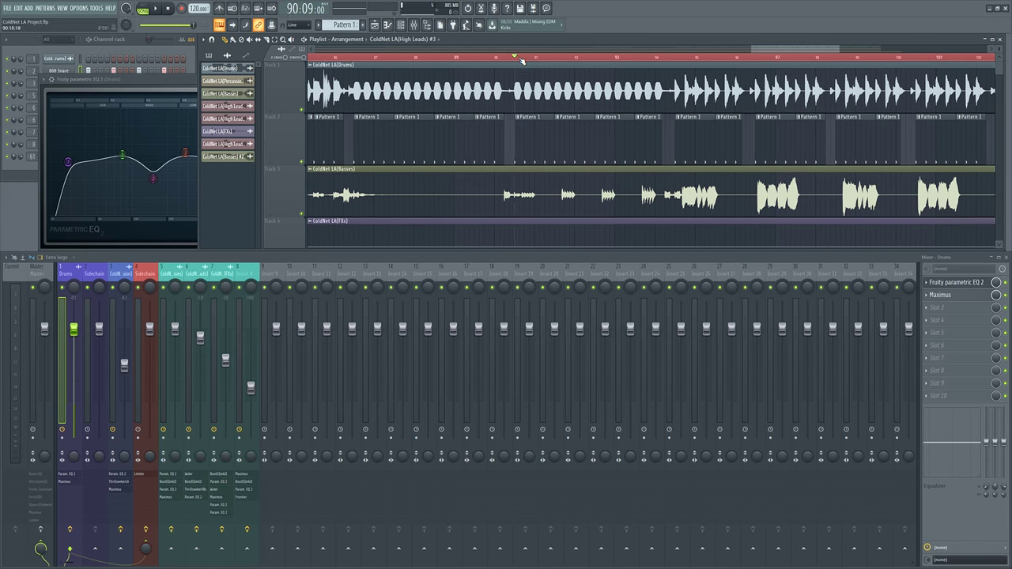
pyautogui.press('space')
pyautogui.click(193, 81)
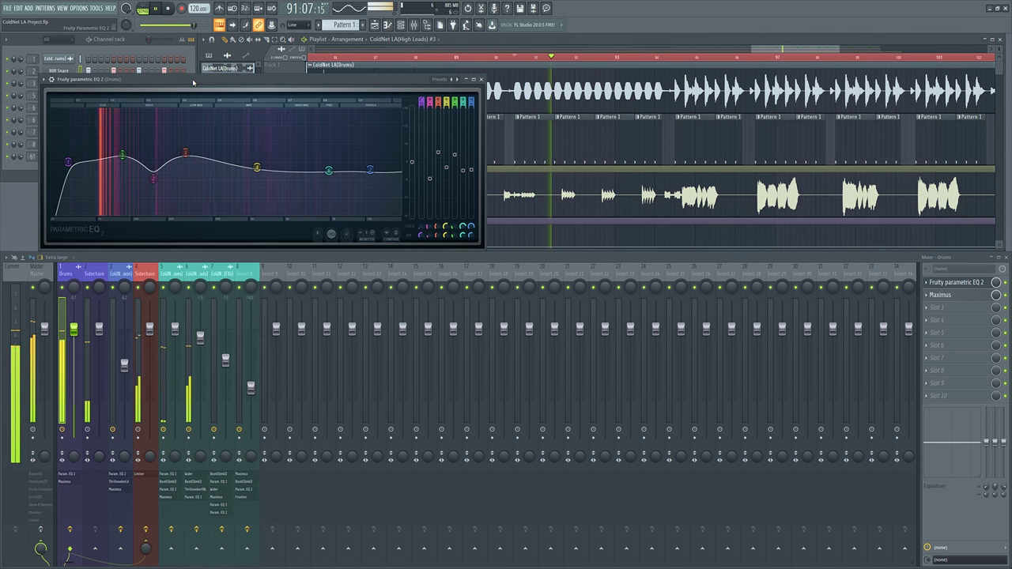
pyautogui.click(577, 156)
pyautogui.press('space')
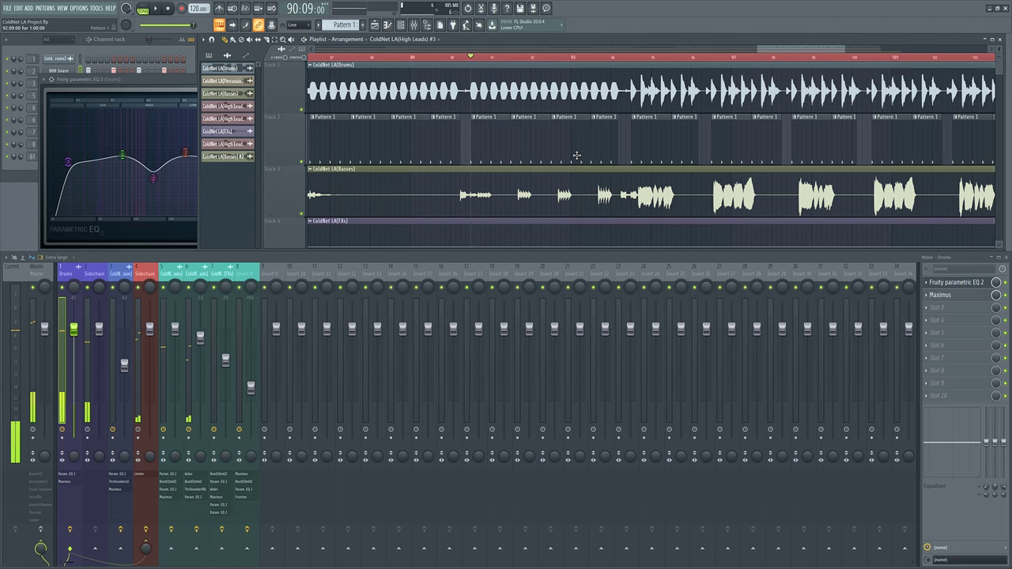
# Step: Replay the closely magnified section from 90:09:00, watching the kicks' low-end energy in the full Drums EQ graph, and stop playback
pyautogui.scroll(2, 477, 116)
pyautogui.press('space')
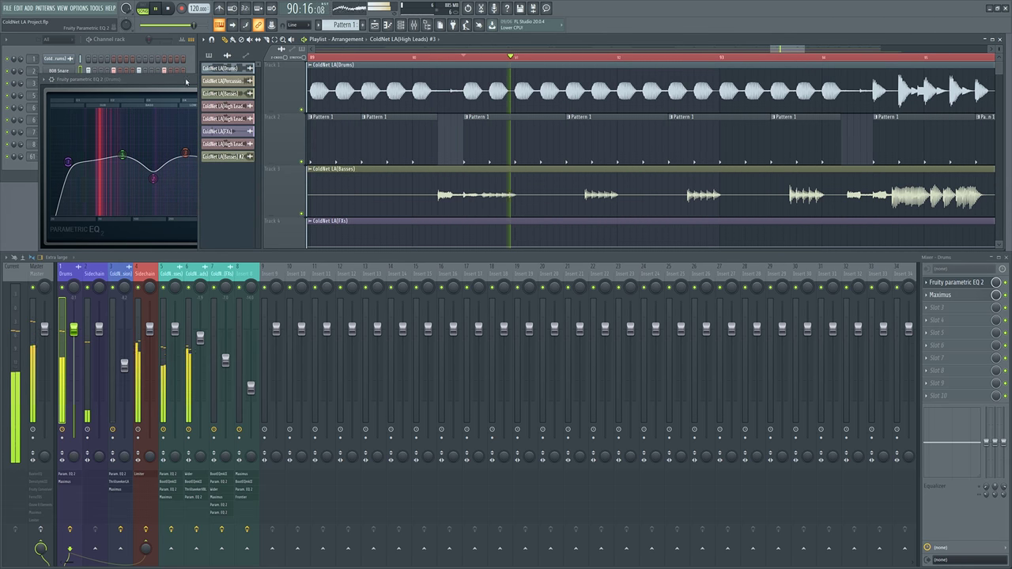
pyautogui.click(180, 80)
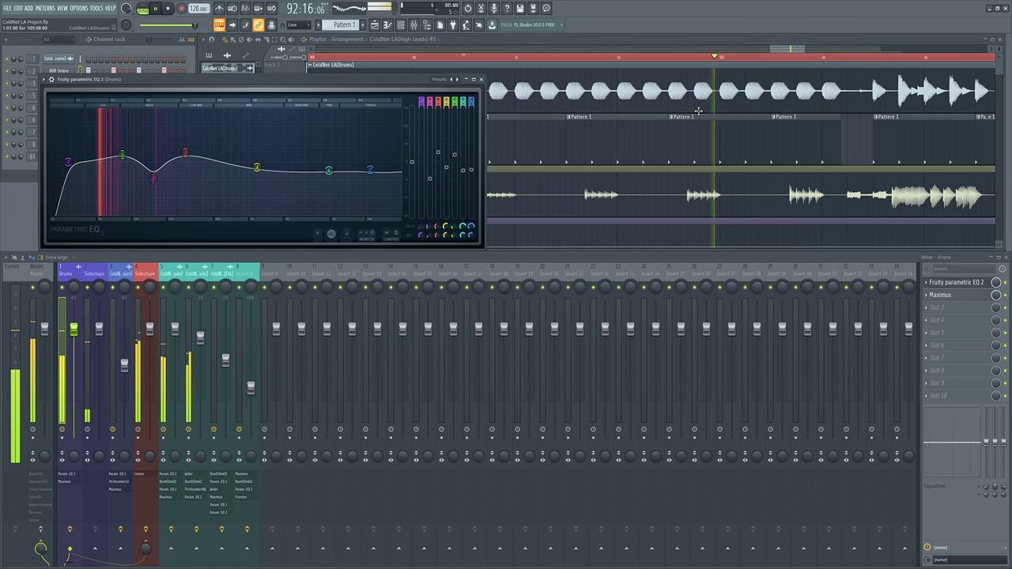
pyautogui.click(771, 164)
pyautogui.press('space')
# Step: Play the change to full drums from 94:09:00 and compare its spectrum around the EQ's band 2 cut
pyautogui.scroll(-3, 664, 63)
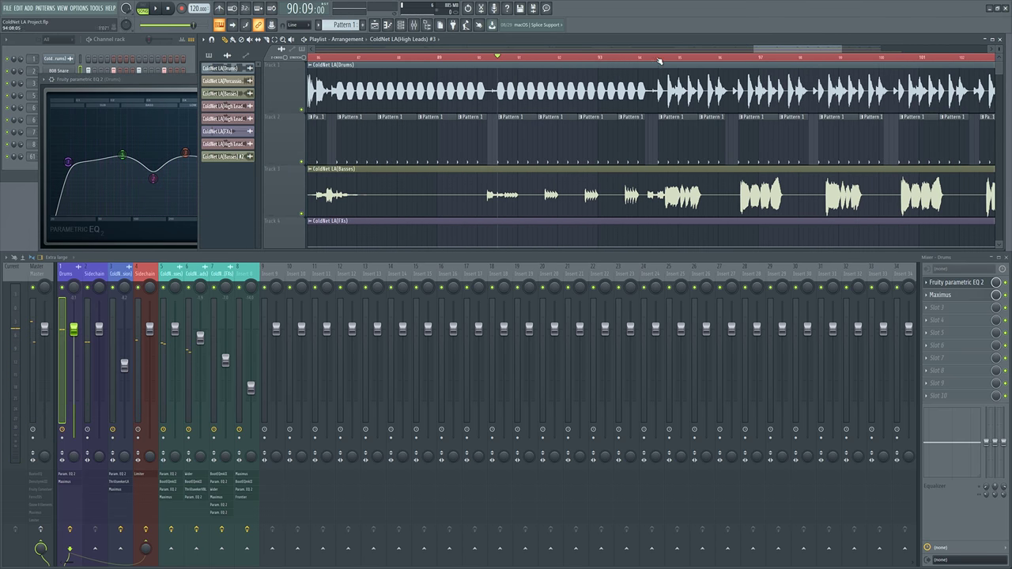
pyautogui.press('space')
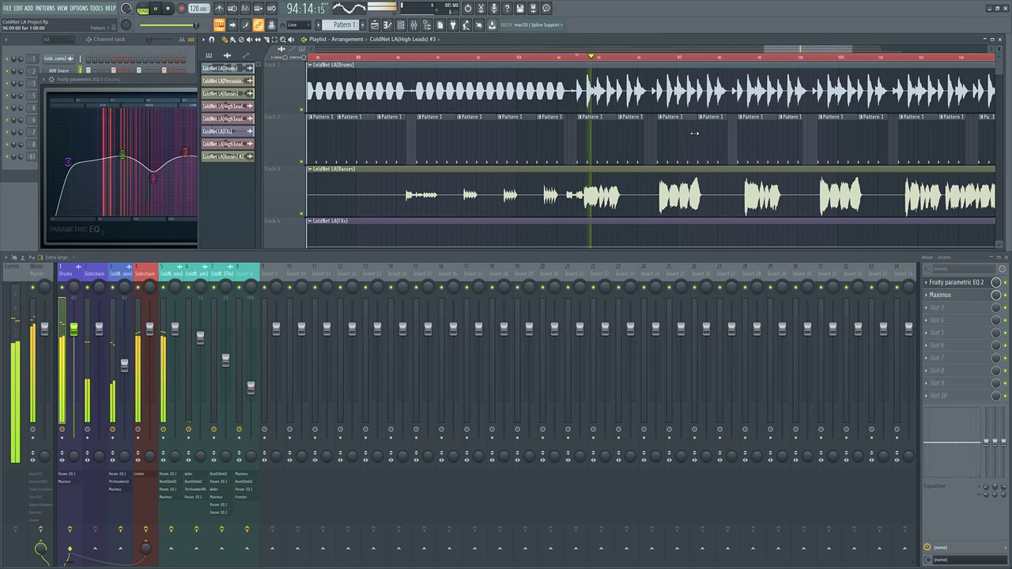
pyautogui.scroll(2, 700, 129)
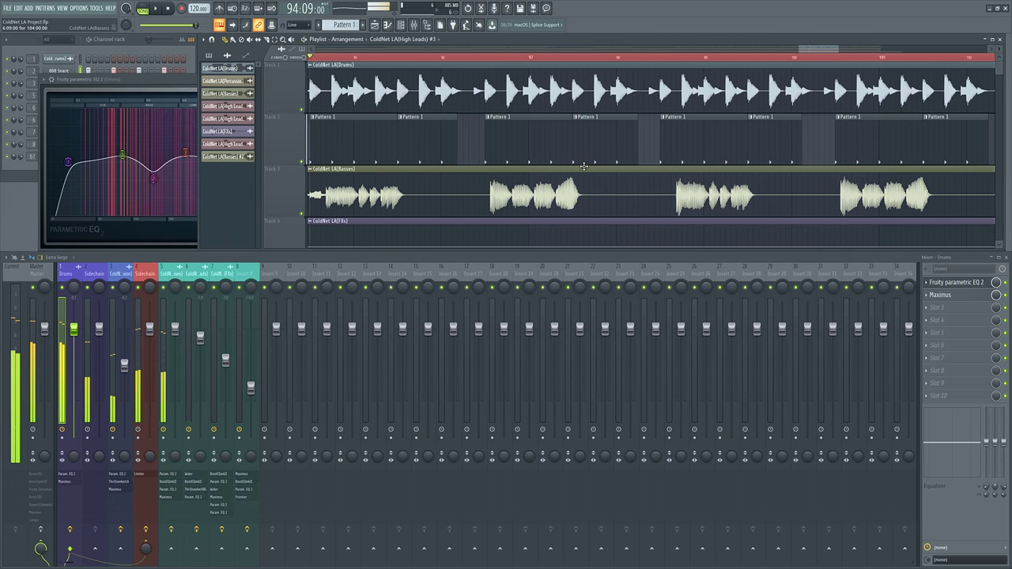
pyautogui.press('space')
pyautogui.click(123, 90)
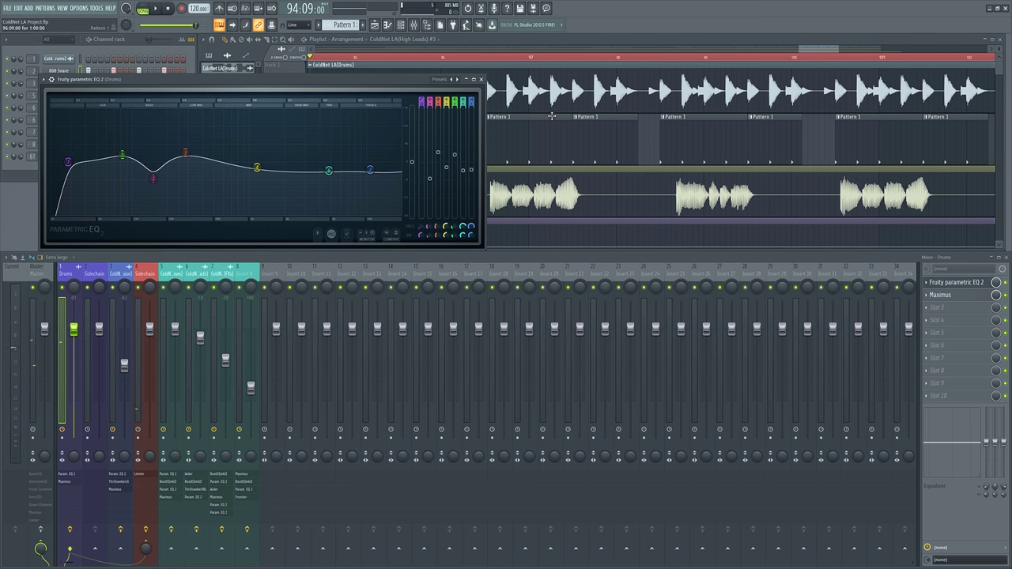
pyautogui.press('space')
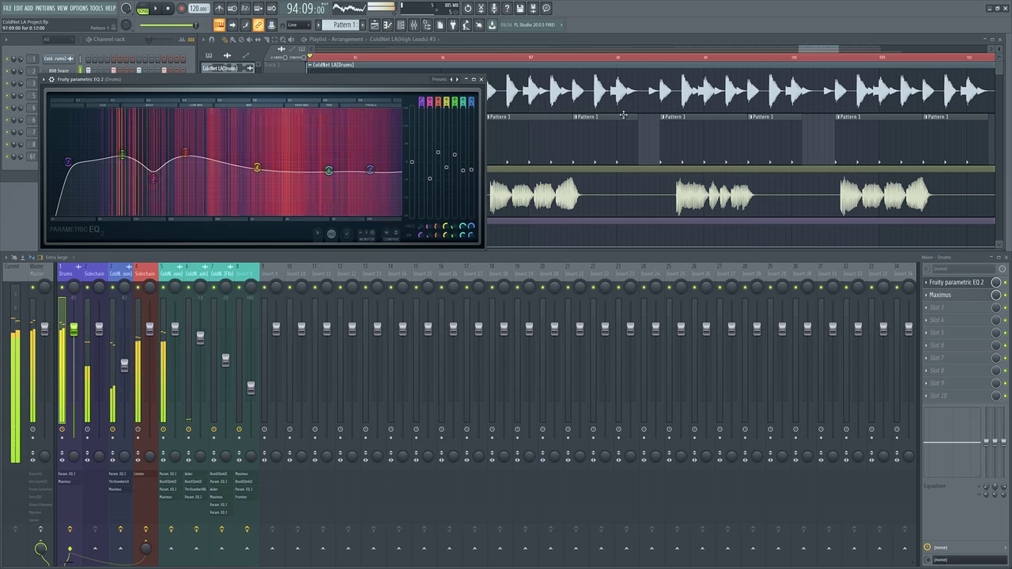
pyautogui.press('space')
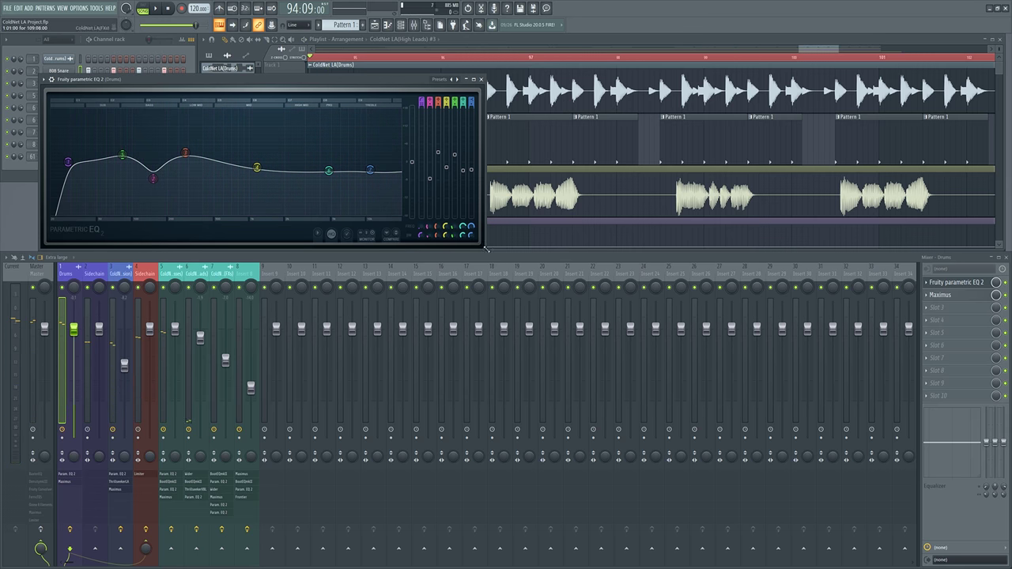
# Step: Narrow and close the Drums EQ window, then open Maximus on the same track, enlarge it, and place it clear of the later arrangement
pyautogui.moveTo(485, 249); pyautogui.dragTo(321, 229)
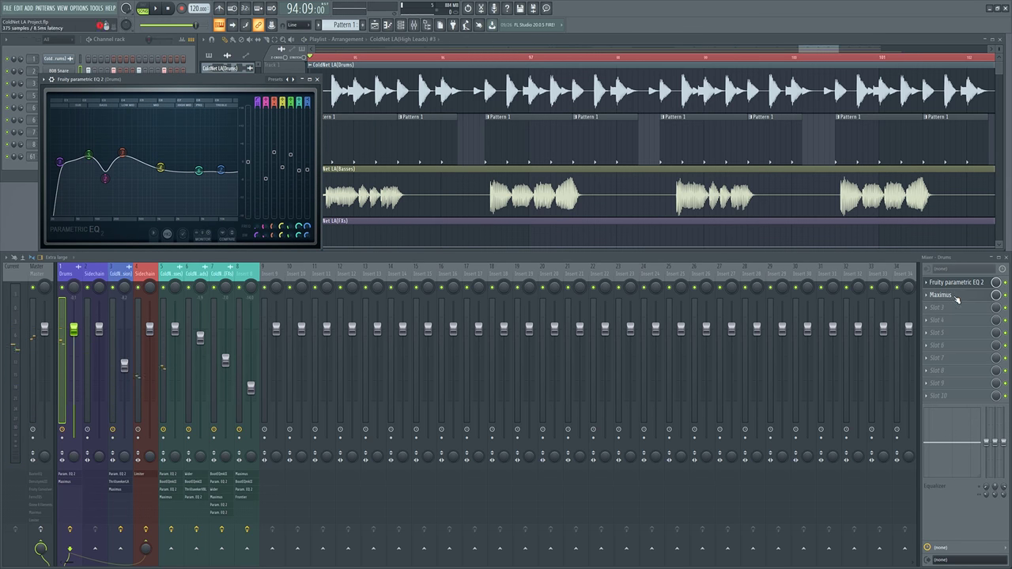
pyautogui.click(955, 296)
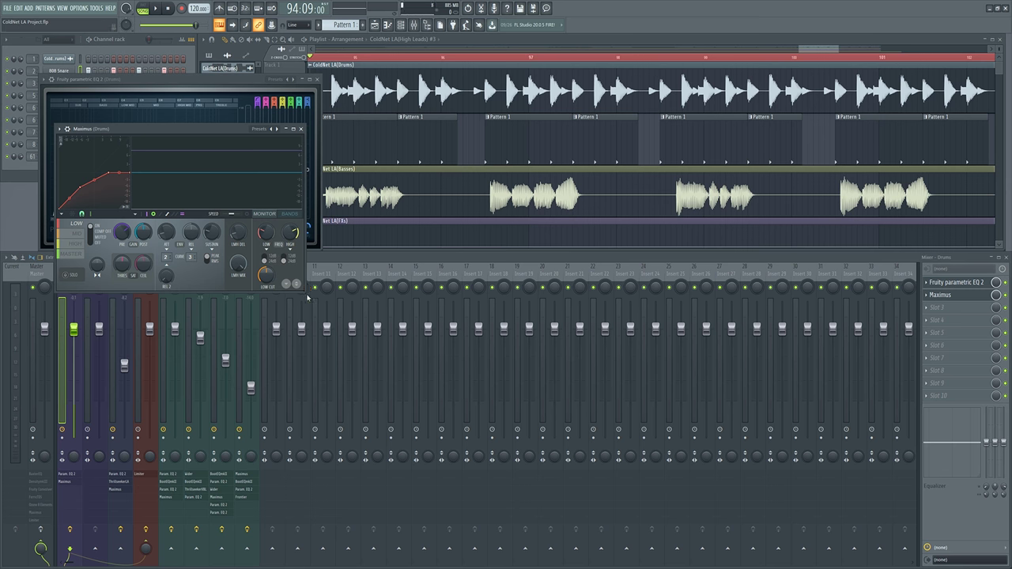
pyautogui.moveTo(305, 291); pyautogui.dragTo(567, 423)
pyautogui.click(317, 79)
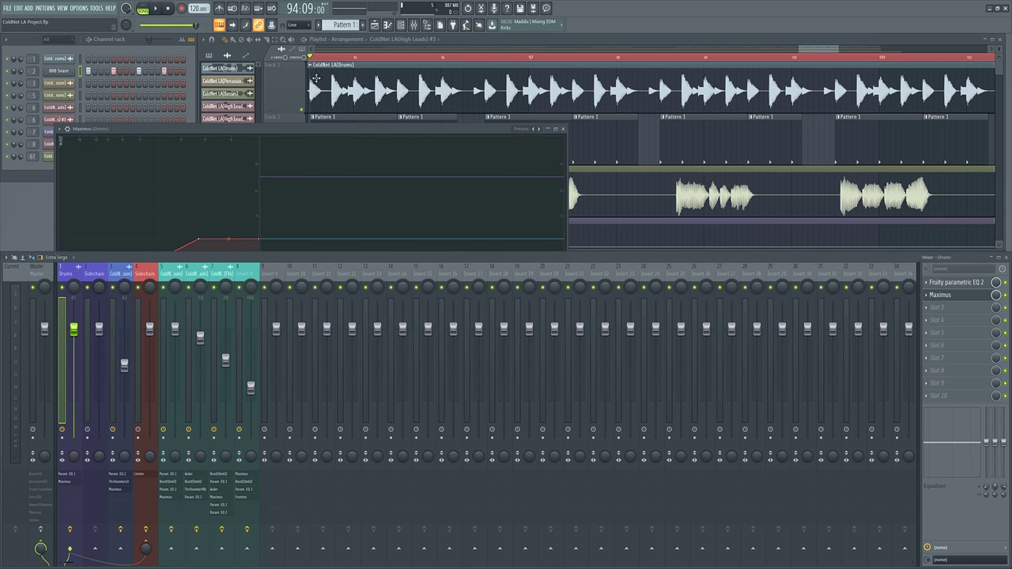
pyautogui.moveTo(279, 128); pyautogui.dragTo(207, 108)
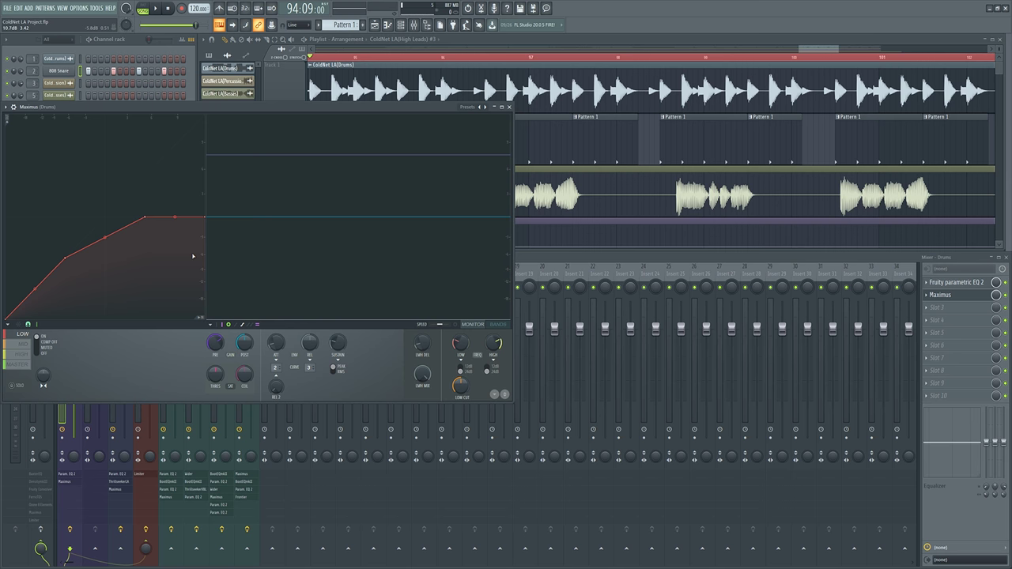
# Step: Play the drums from 94:09:00 while watching how Maximus compresses the LOW band, and stop playback
pyautogui.click(609, 108)
pyautogui.press('space')
pyautogui.click(290, 276)
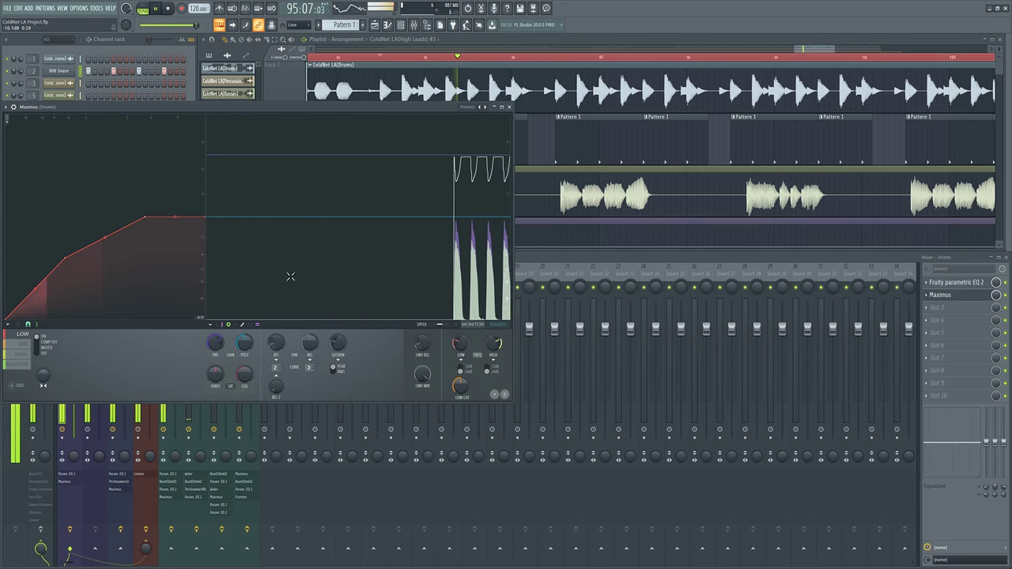
pyautogui.press('space')
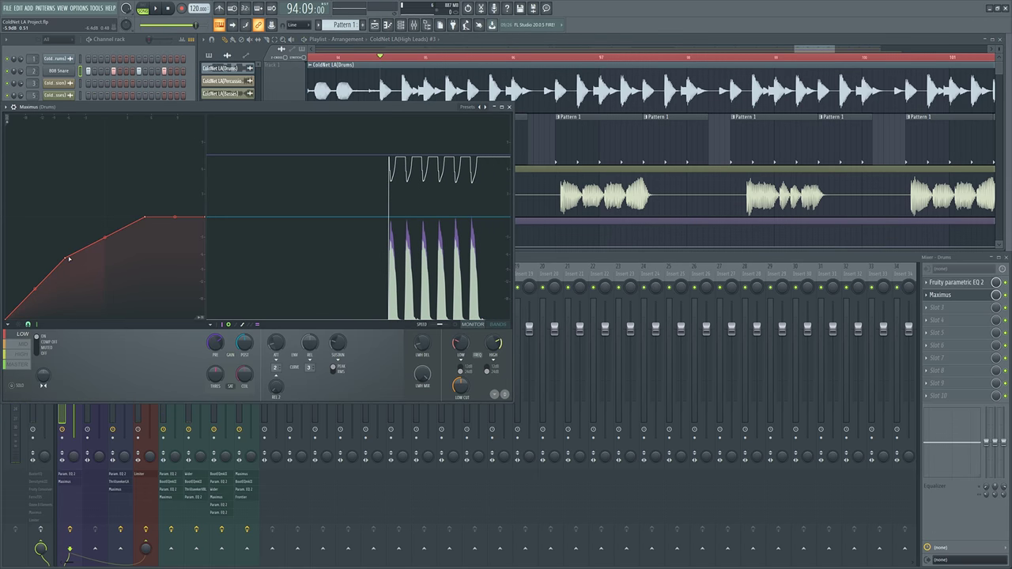
# Step: Play from 93:04:00 across the change in kicks, comparing the LOW band's gain reduction in Maximus, and stop playback
pyautogui.click(593, 187)
pyautogui.press('space')
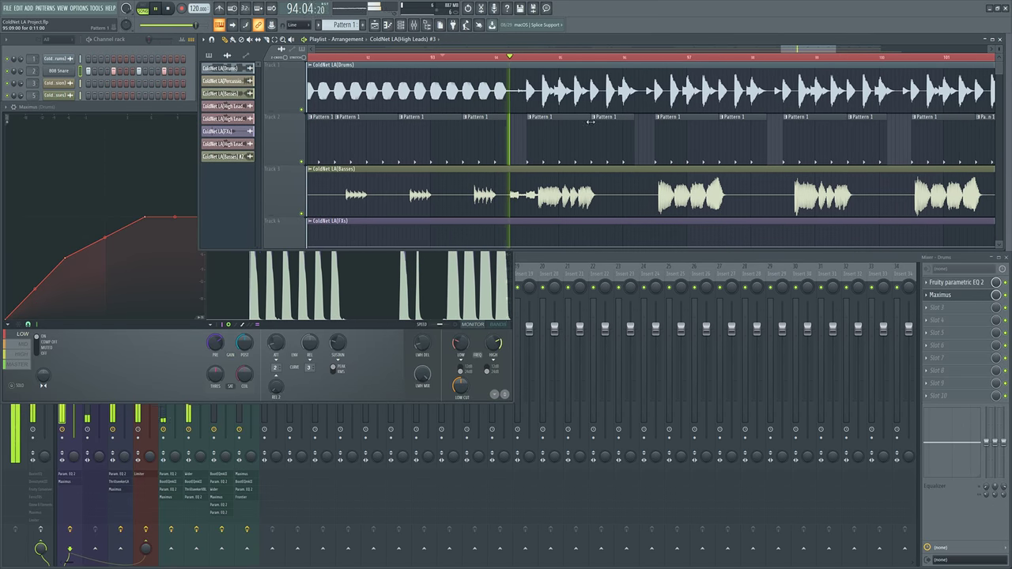
pyautogui.click(468, 299)
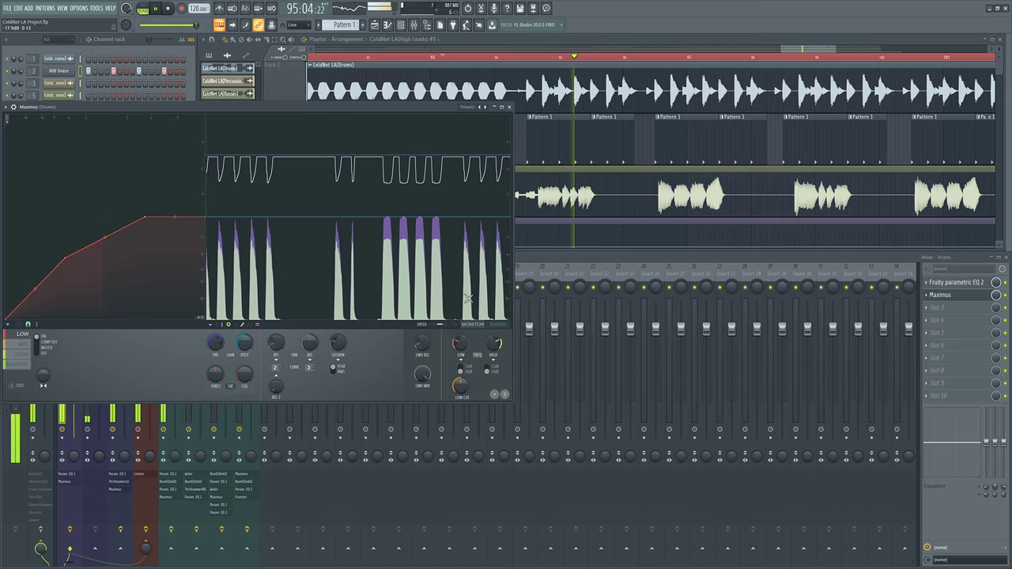
pyautogui.press('space')
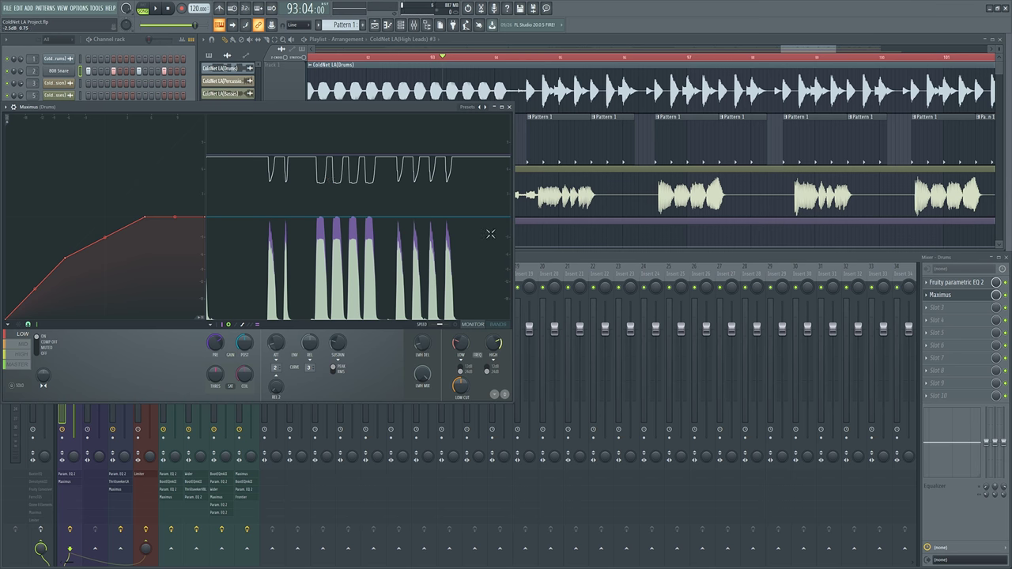
# Step: Show the MID band in Maximus and play from 94:13:00 to examine its compression and release on the drum hits
pyautogui.click(22, 346)
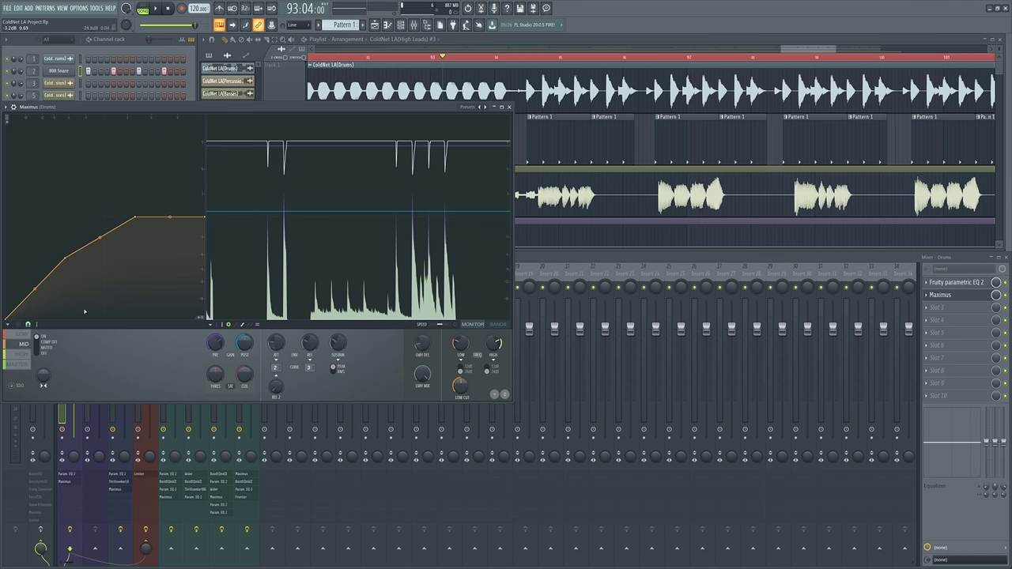
pyautogui.click(588, 161)
pyautogui.scroll(-4, 707, 62)
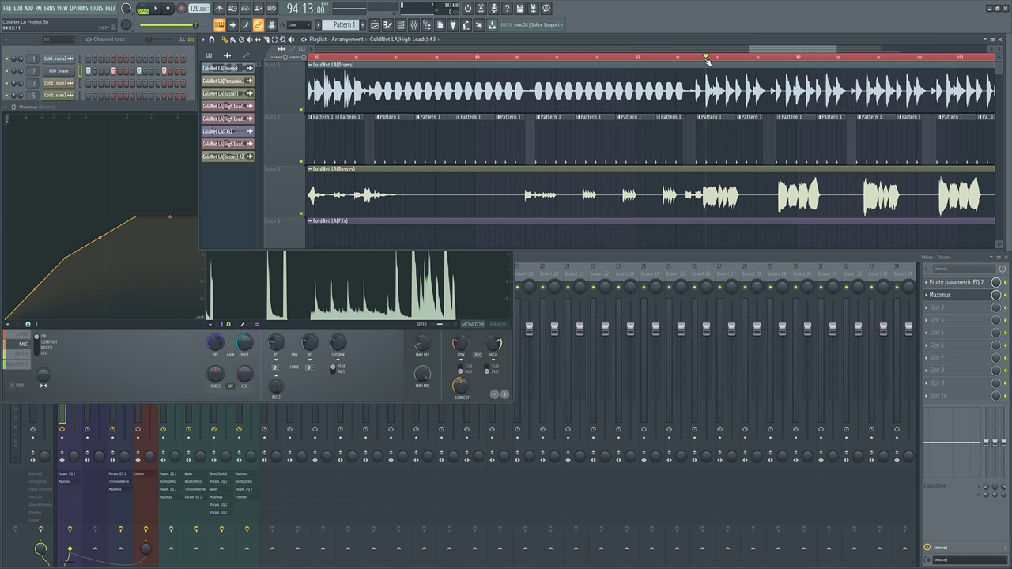
pyautogui.click(125, 104)
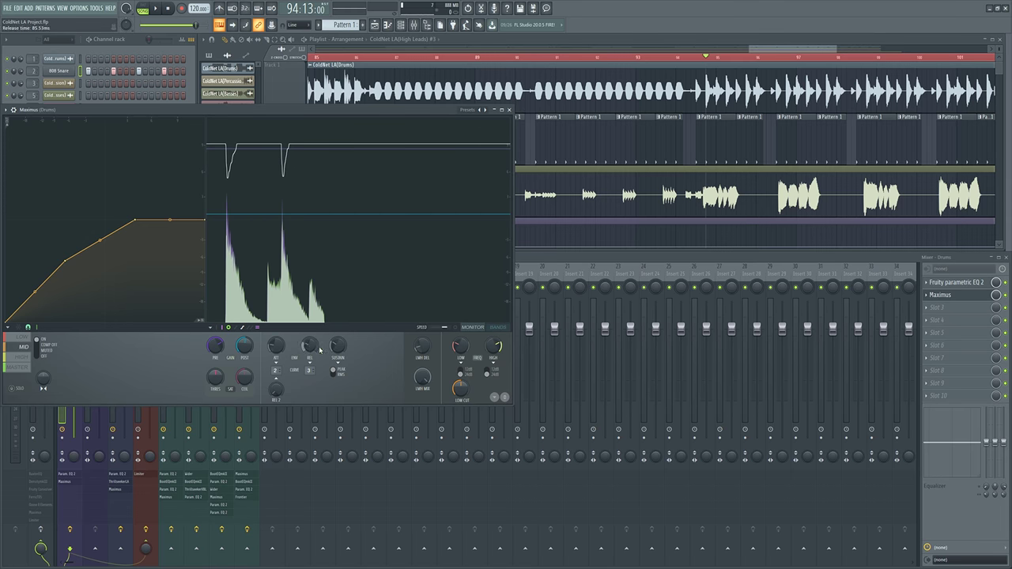
pyautogui.click(637, 232)
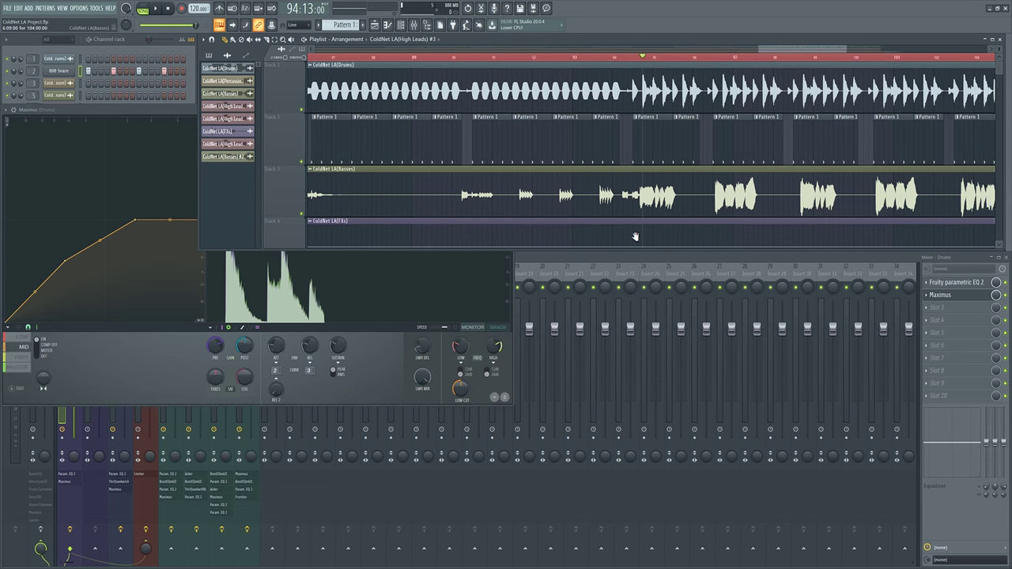
pyautogui.click(136, 117)
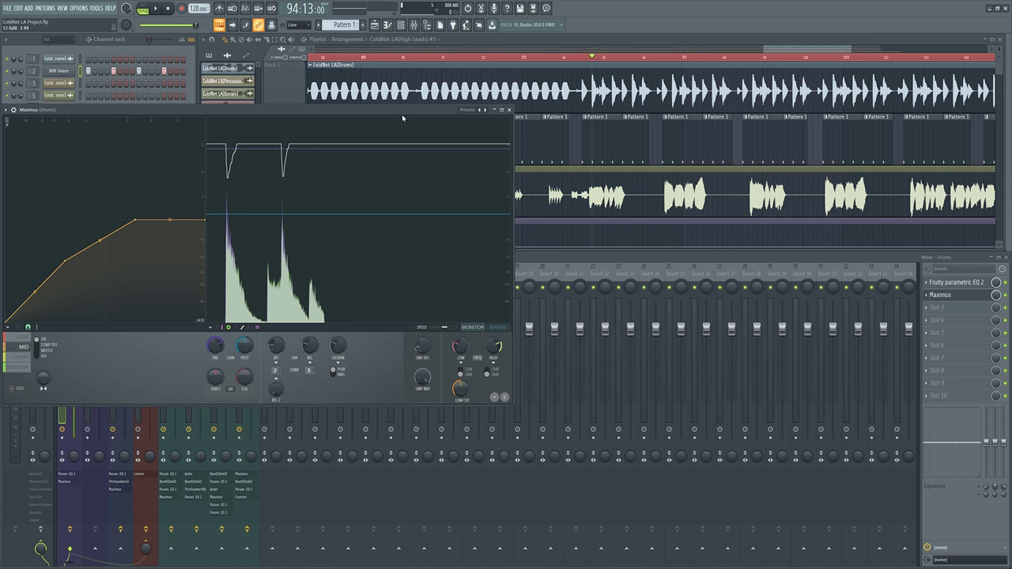
pyautogui.press('space')
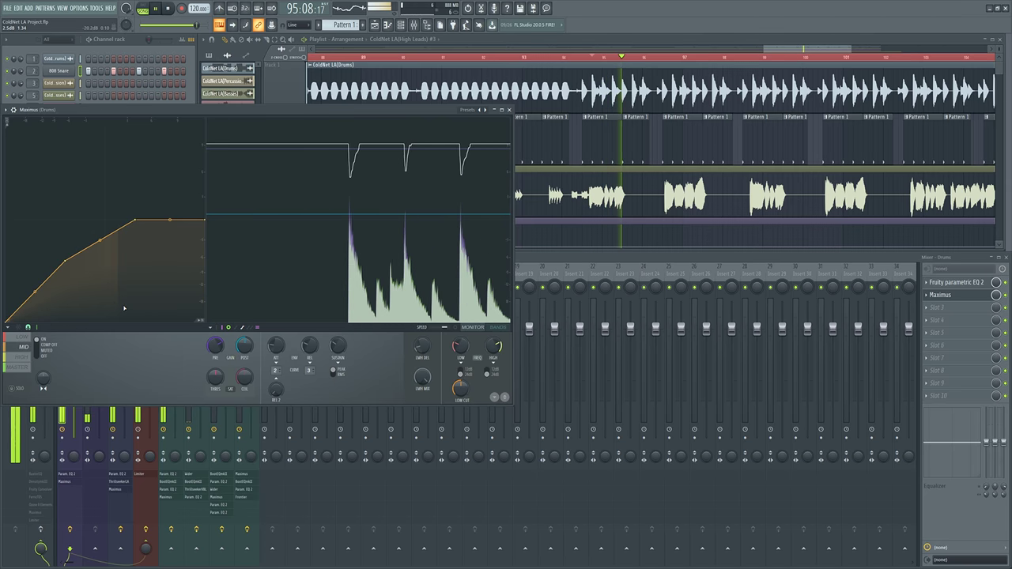
# Step: Play from 79:01:00 with Maximus in front to examine how its MID band compresses the earlier drum section
pyautogui.press('space')
pyautogui.scroll(-5, 746, 204)
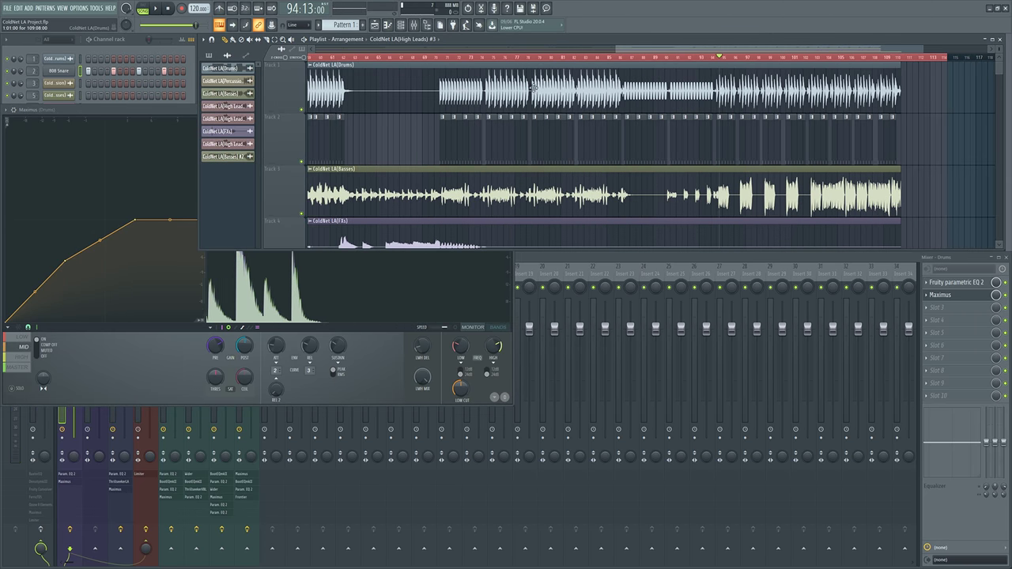
pyautogui.click(540, 60)
pyautogui.press('space')
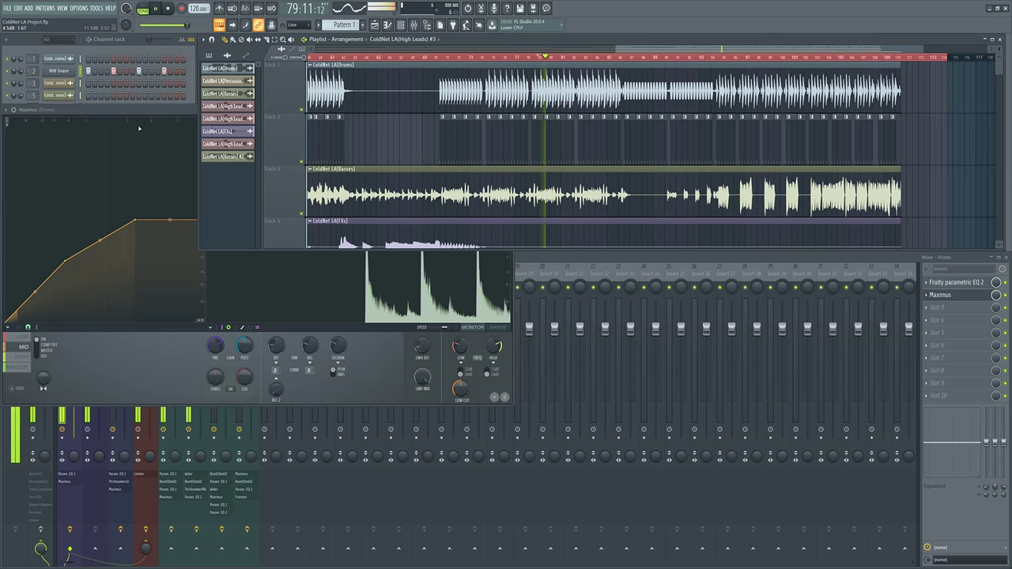
pyautogui.click(130, 108)
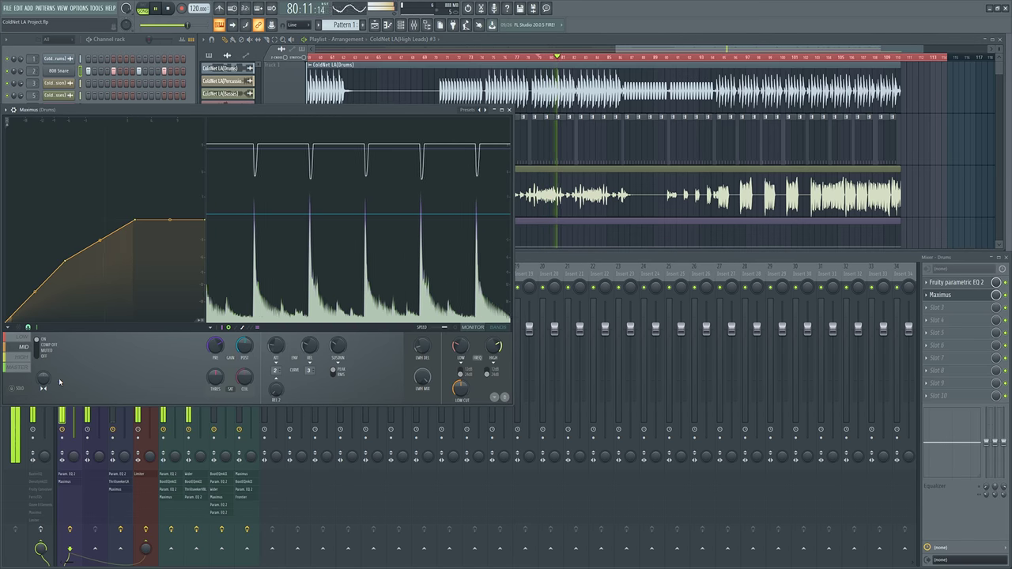
# Step: Show the HIGH band in Maximus and play from 79:01:00 to examine its compression of the drums
pyautogui.click(24, 356)
pyautogui.press('space')
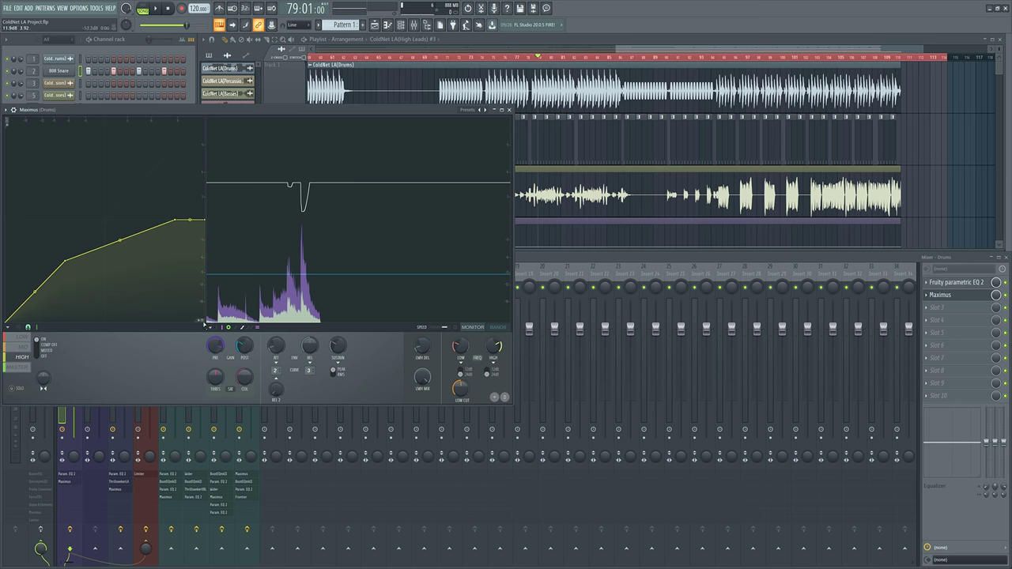
pyautogui.press('space')
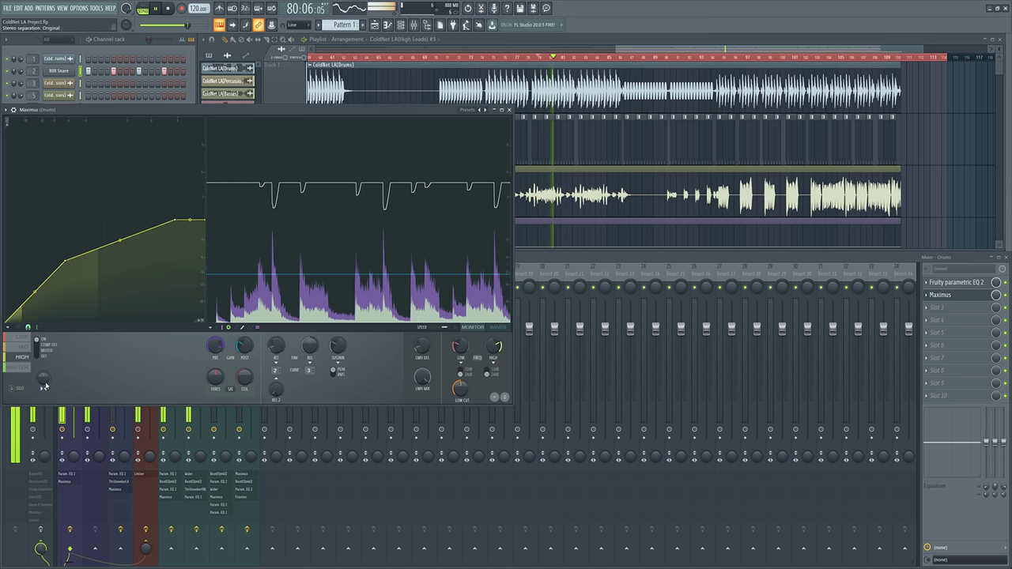
pyautogui.press('space')
# Step: Compare the HIGH band with its compression off and back on, playing from 79:01:00 in each state
pyautogui.click(44, 348)
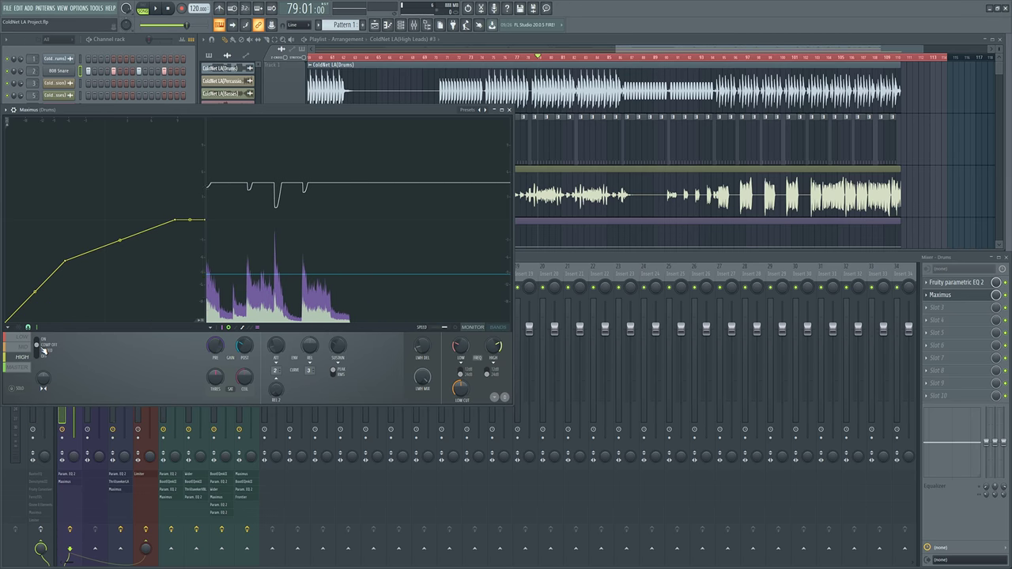
pyautogui.press('space')
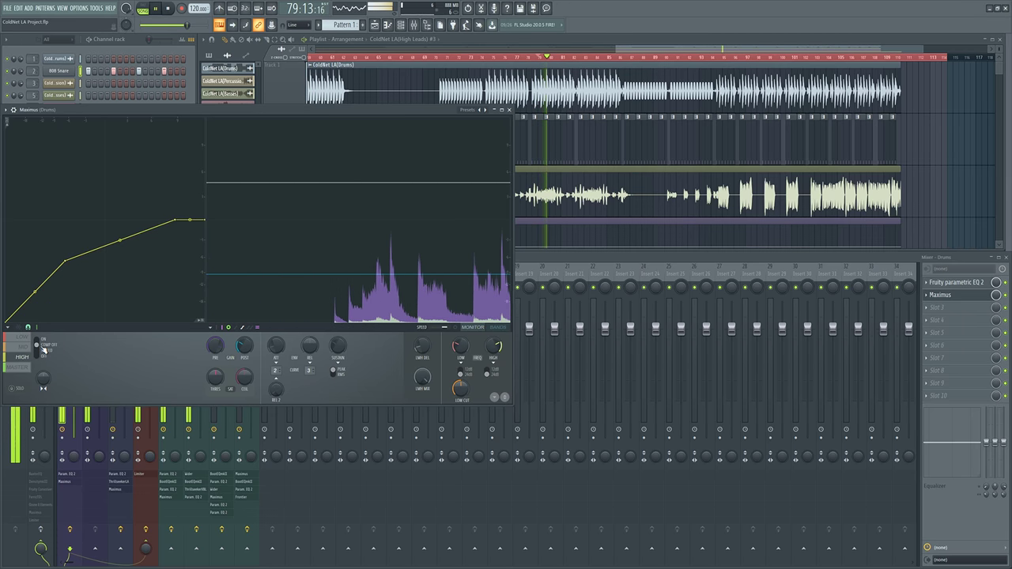
pyautogui.press('space')
pyautogui.click(29, 358)
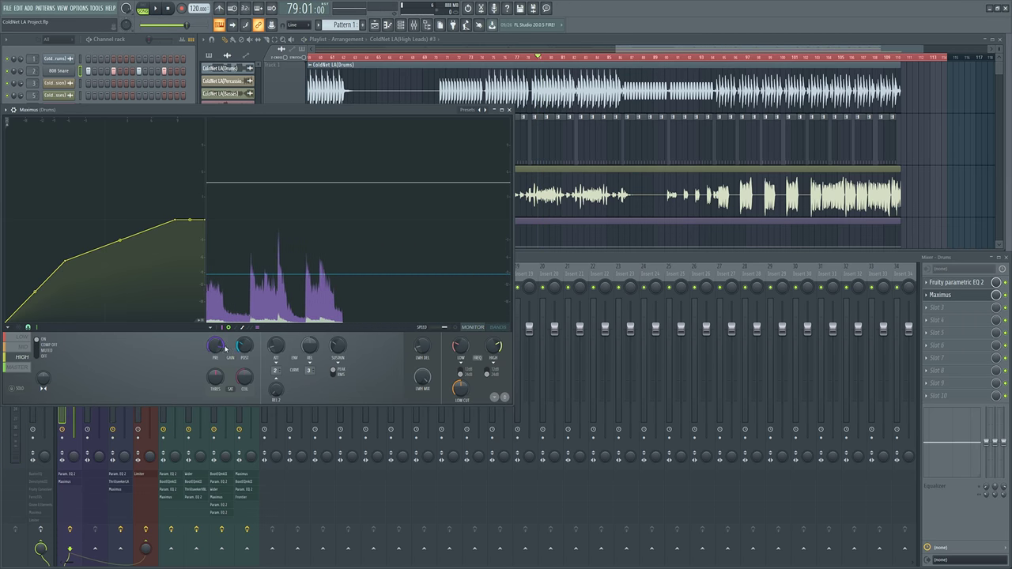
pyautogui.press('space')
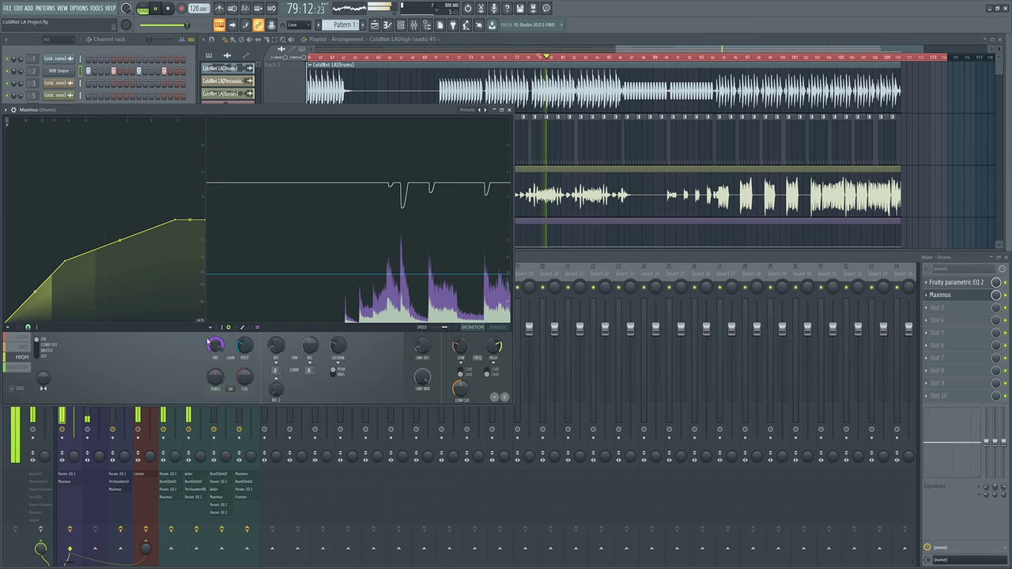
pyautogui.press('space')
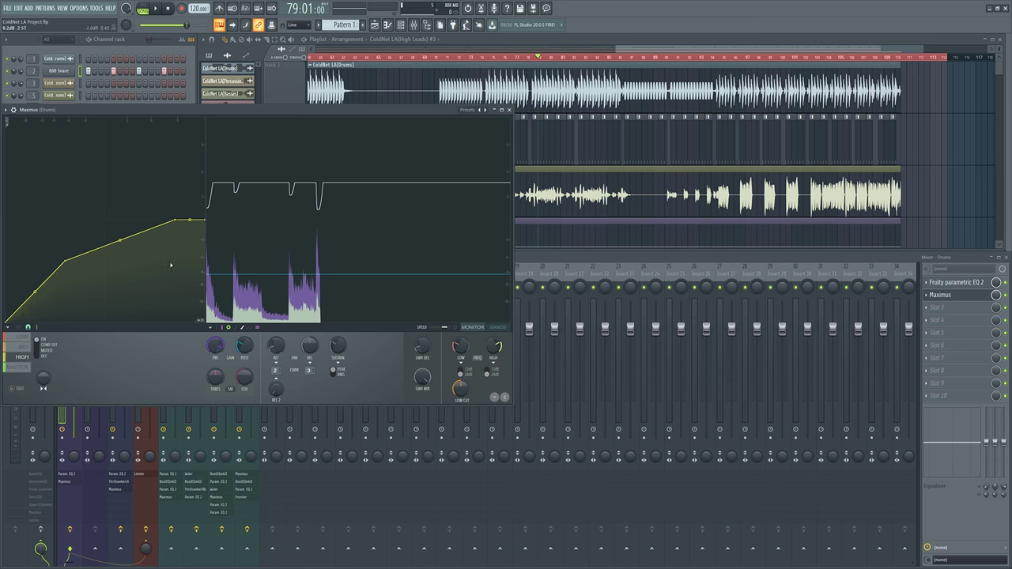
# Step: Show the MASTER band in Maximus and compare its compression off and on while playing from 79:01:00
pyautogui.press('space')
pyautogui.click(22, 368)
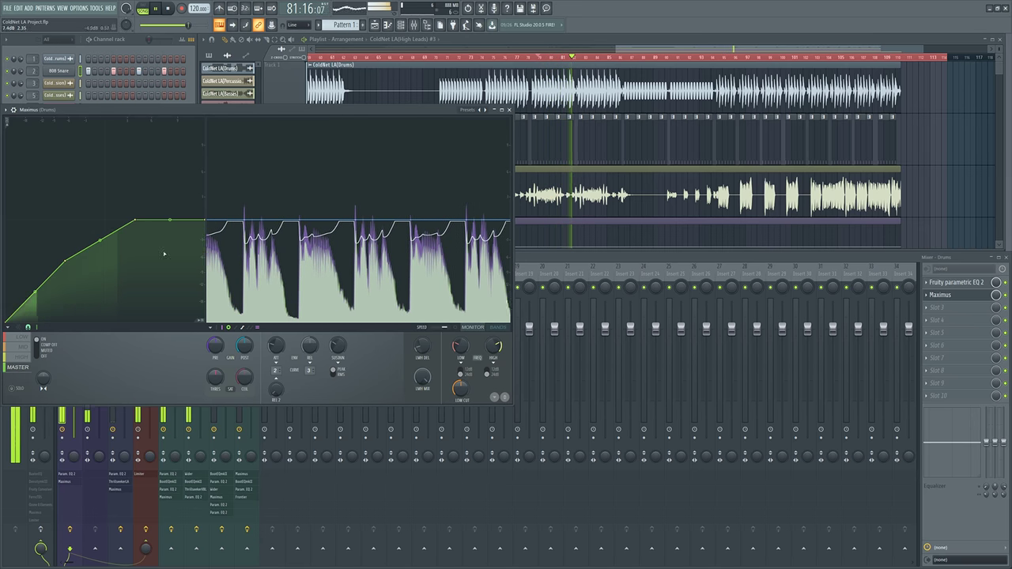
pyautogui.press('space')
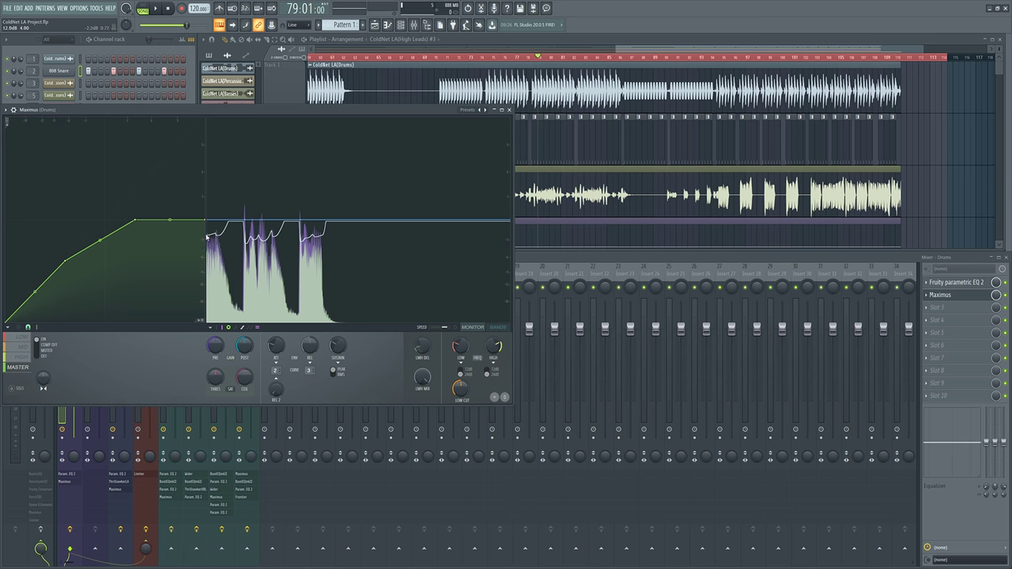
pyautogui.press('space')
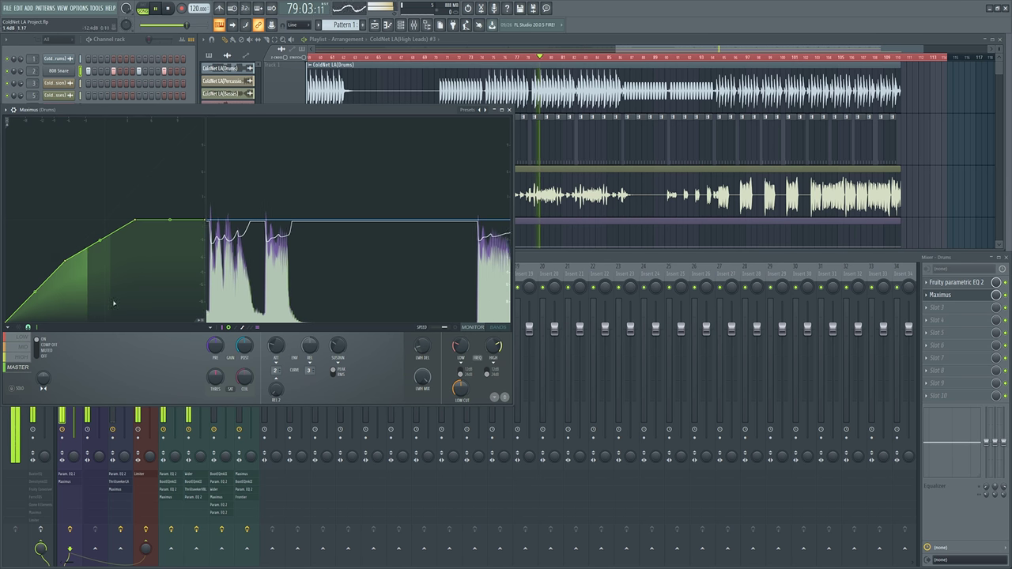
pyautogui.click(37, 340)
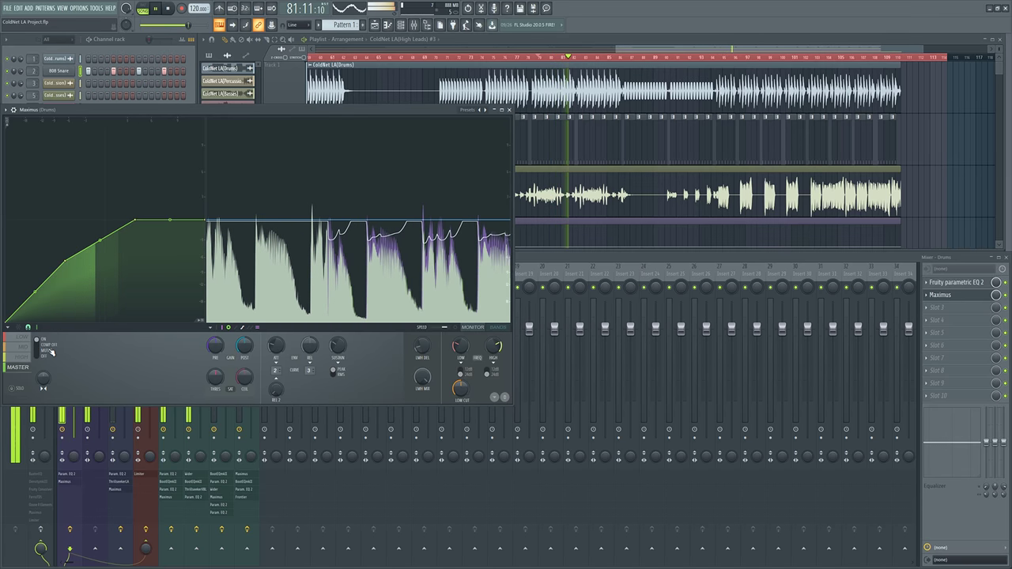
pyautogui.press('space')
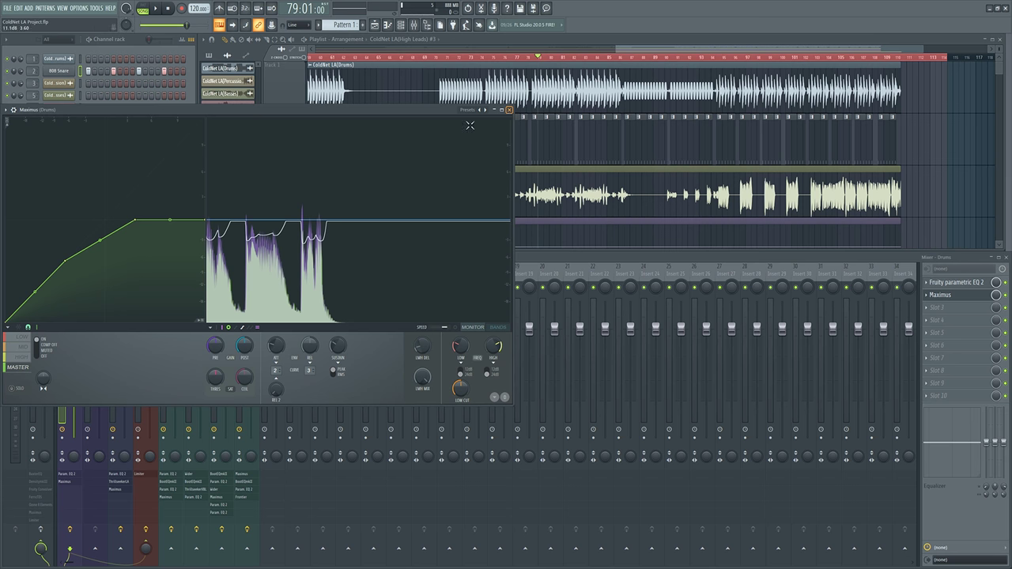
# Step: Close Maximus and examine how the Pattern 1 clips line up with the kicks in the Drums clip
pyautogui.click(510, 110)
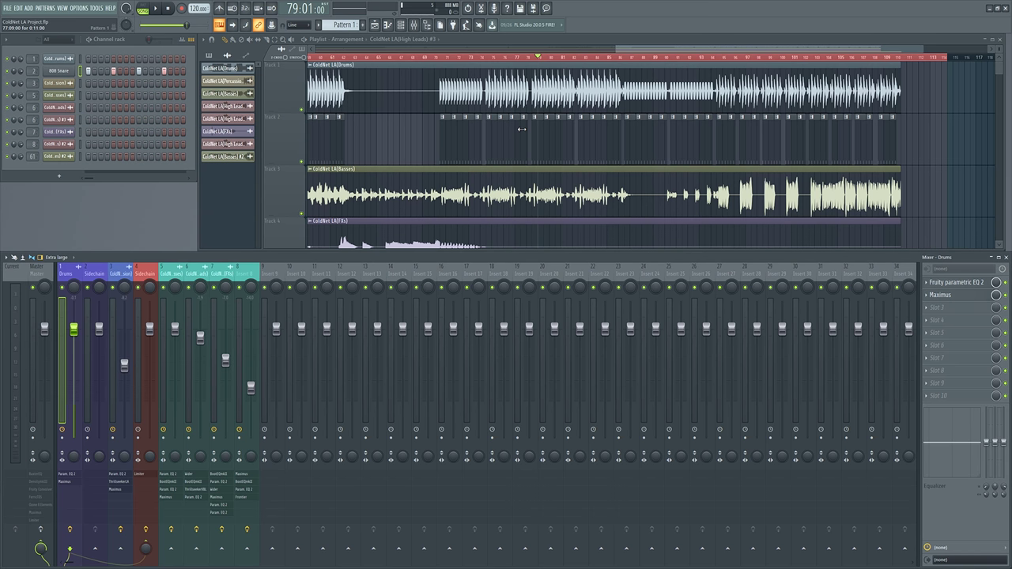
pyautogui.scroll(5, 548, 136)
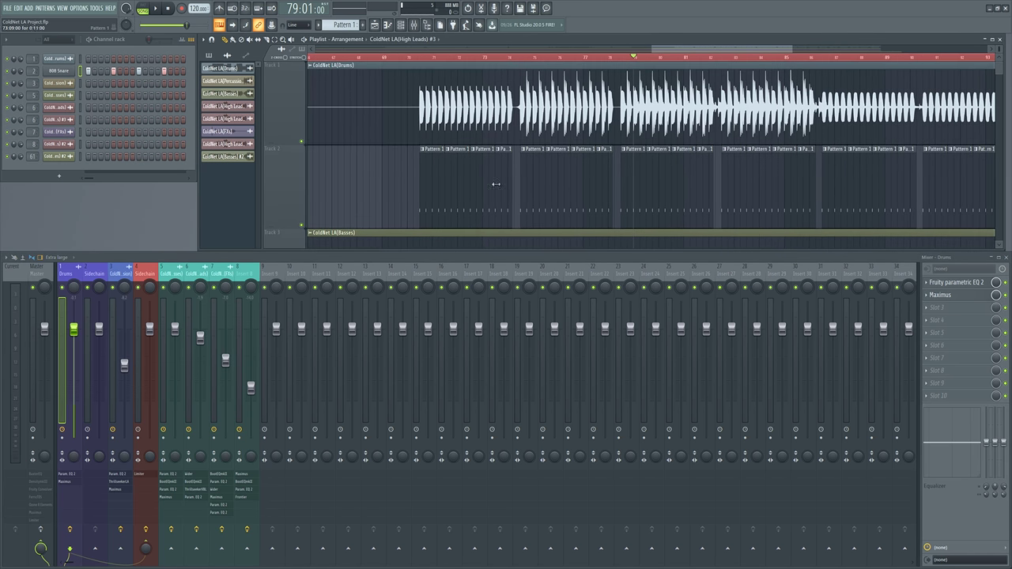
pyautogui.scroll(8, 421, 161)
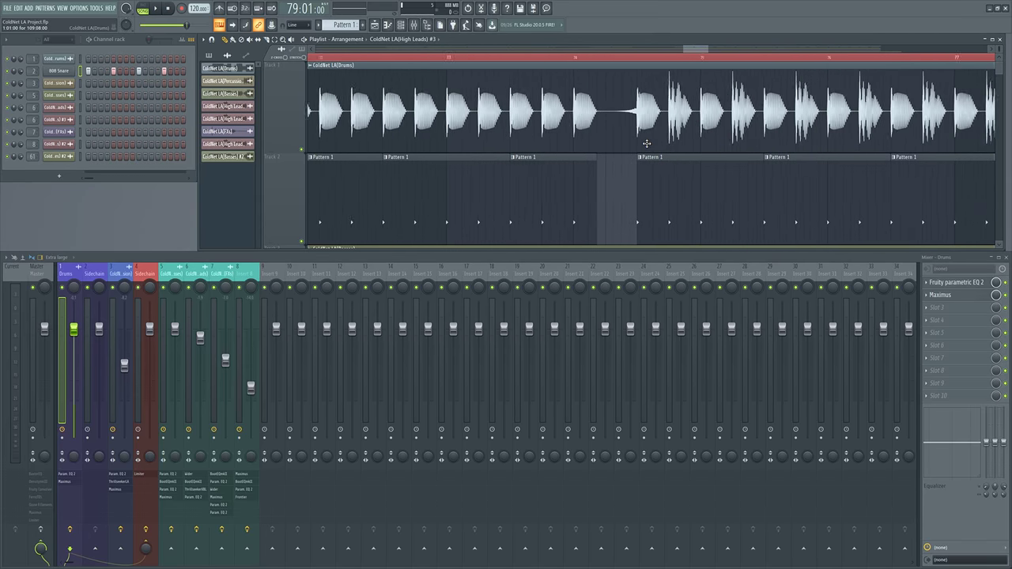
pyautogui.scroll(-8, 507, 181)
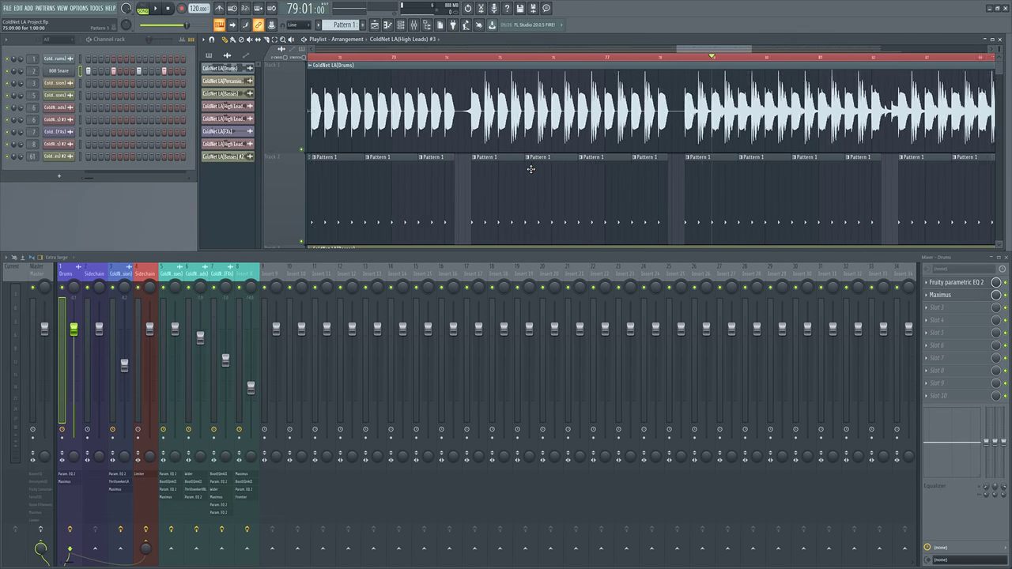
# Step: Select the Sidechain mixer track beside Drums and check the 808 Snare channel that triggers it
pyautogui.click(99, 273)
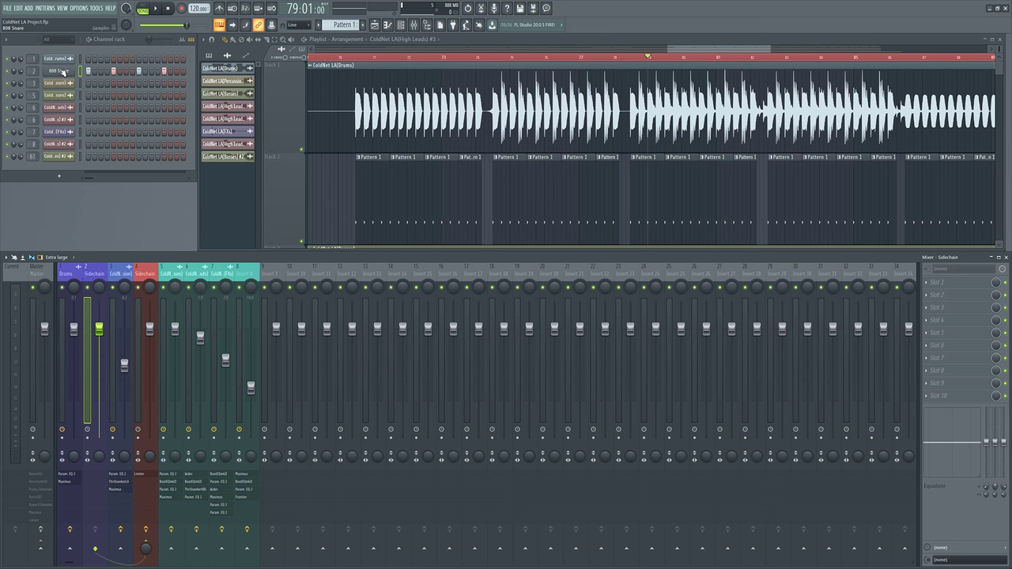
pyautogui.click(64, 71)
pyautogui.click(296, 150)
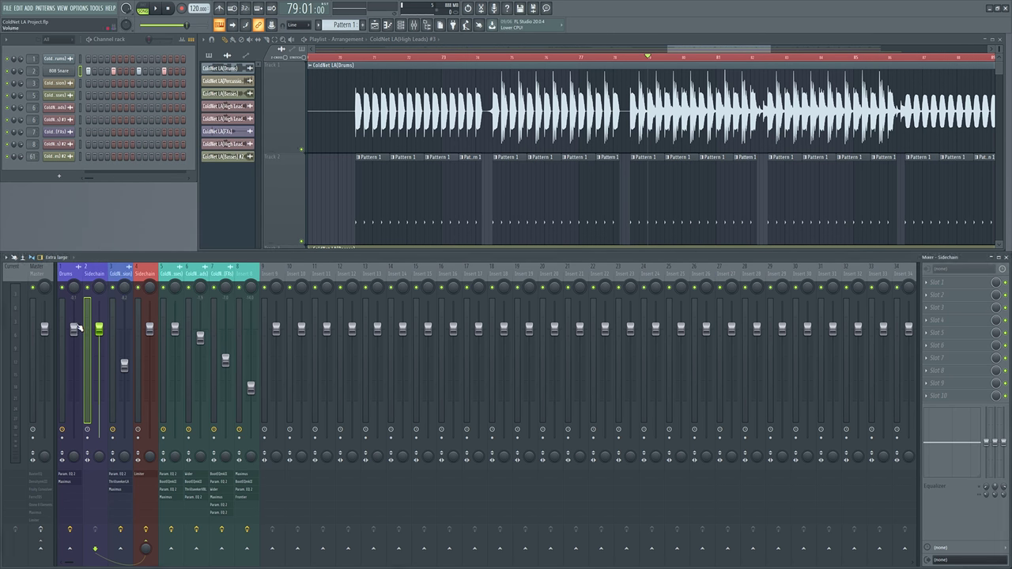
# Step: Select the ColdNet LA(Percussion) mixer track and locate its clip on Track 6 of the Playlist
pyautogui.click(122, 274)
pyautogui.scroll(-6, 474, 197)
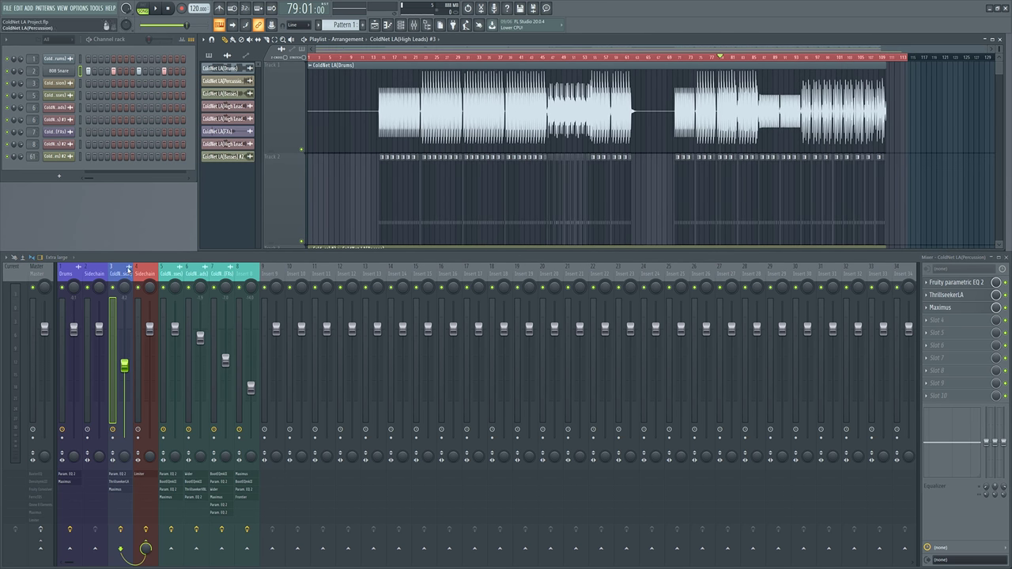
pyautogui.scroll(-2, 606, 197)
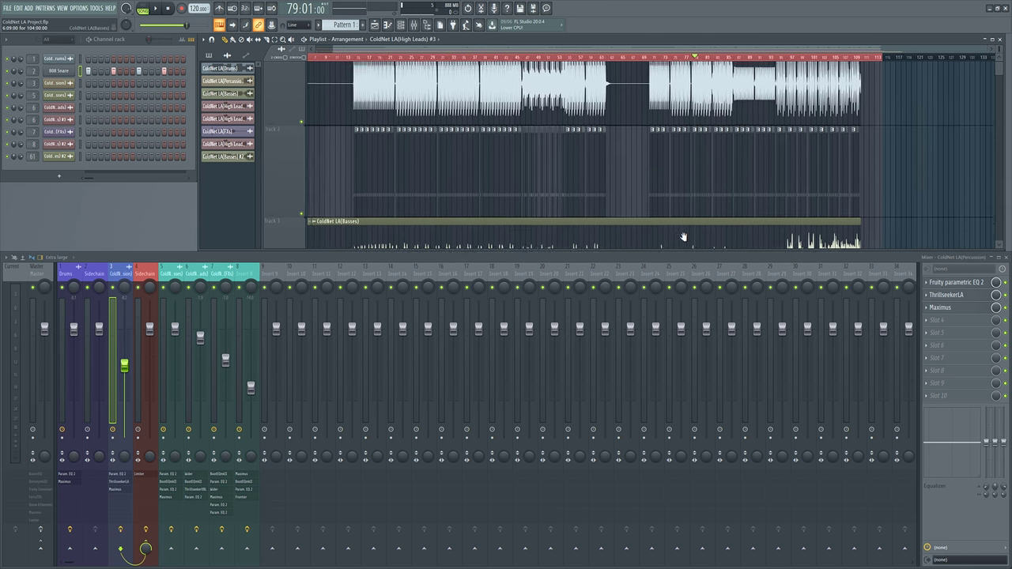
pyautogui.click(62, 274)
pyautogui.click(89, 274)
pyautogui.click(114, 274)
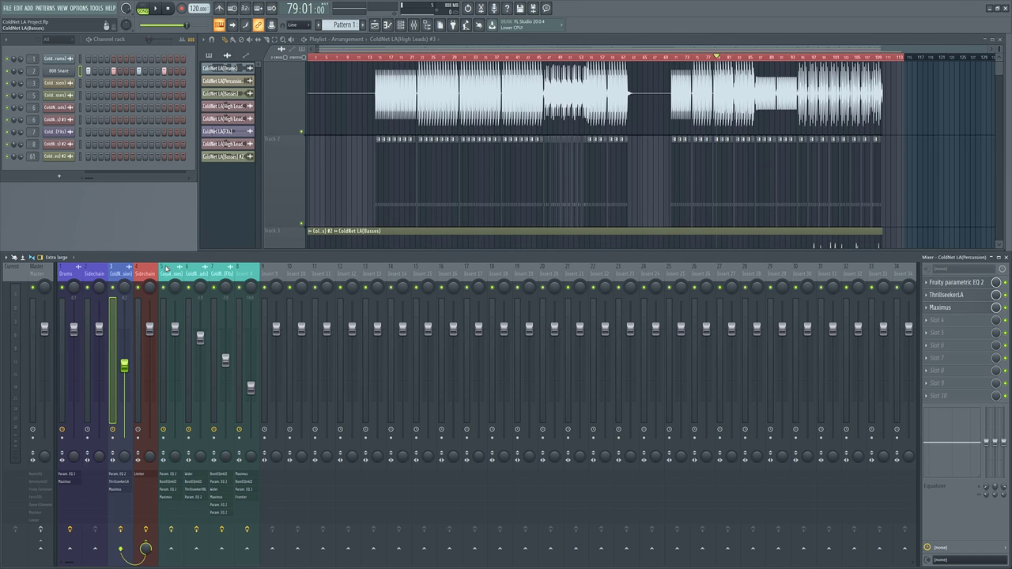
pyautogui.scroll(2, 511, 150)
pyautogui.scroll(-2, 606, 150)
pyautogui.scroll(-2, 605, 150)
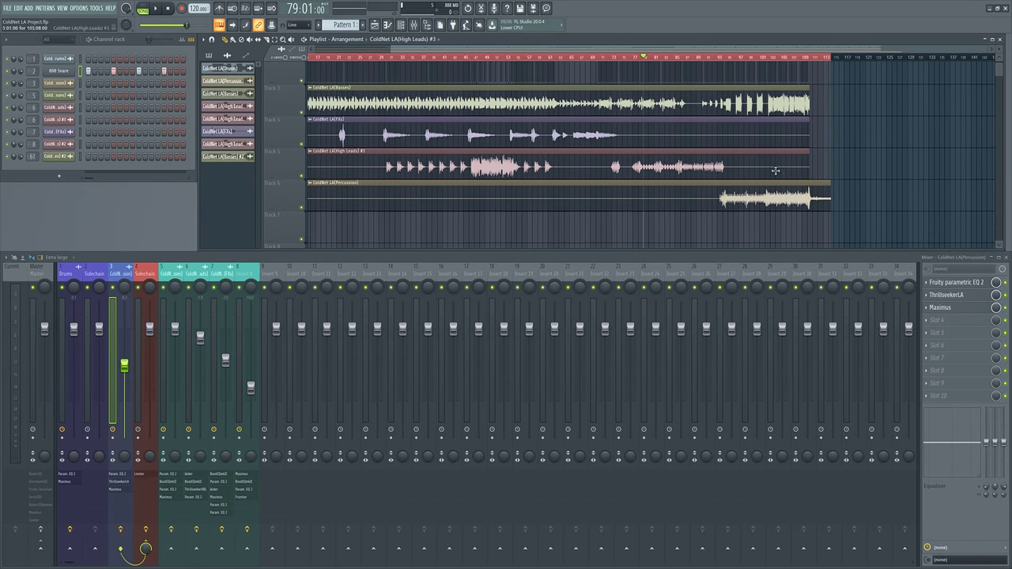
# Step: Solo the percussion on Track 6 while playing from 99:01:00, and open its Fruity parametric EQ 2 in an enlarged window
pyautogui.click(748, 57)
pyautogui.press('space')
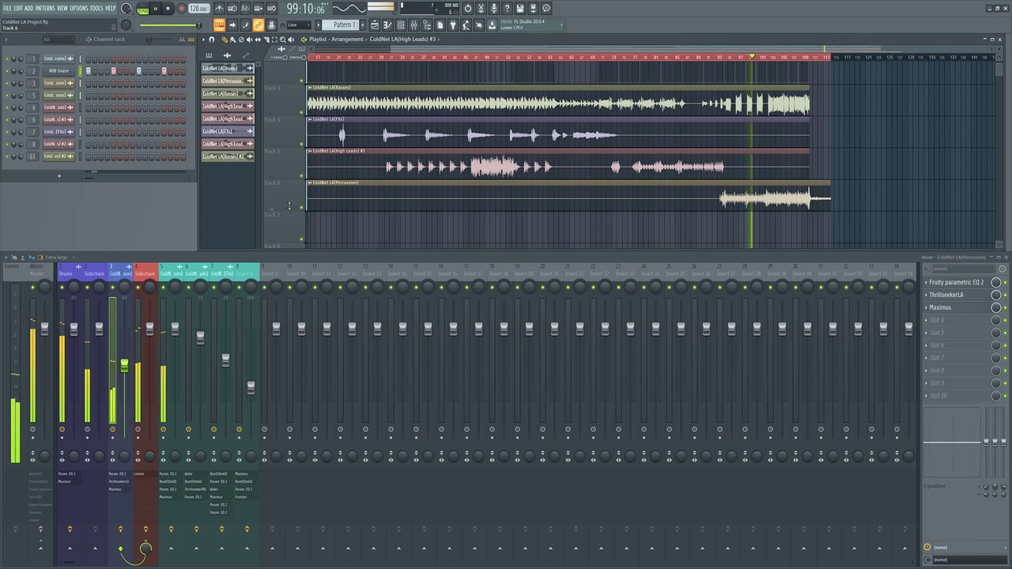
pyautogui.rightClick(302, 207)
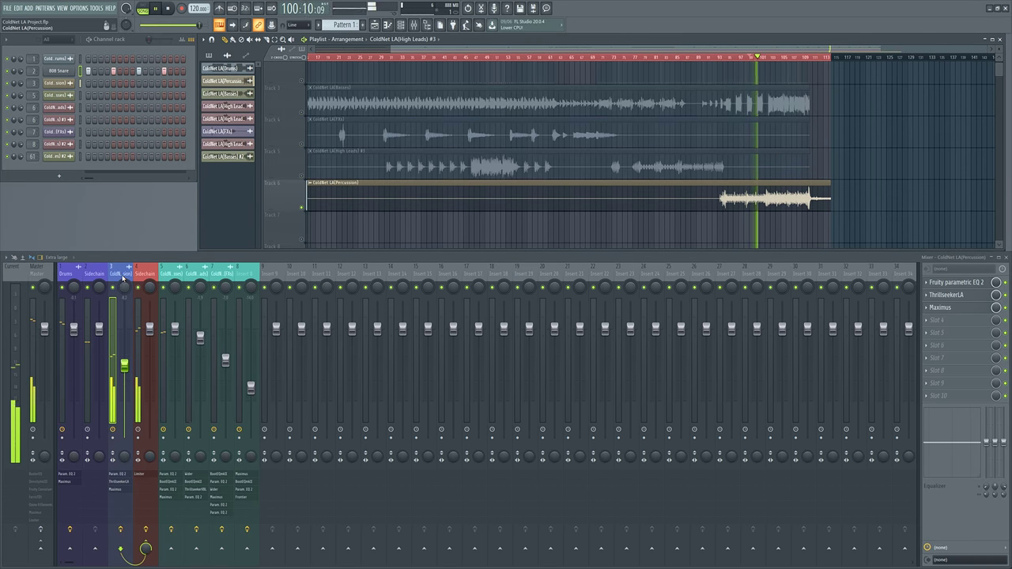
pyautogui.click(973, 285)
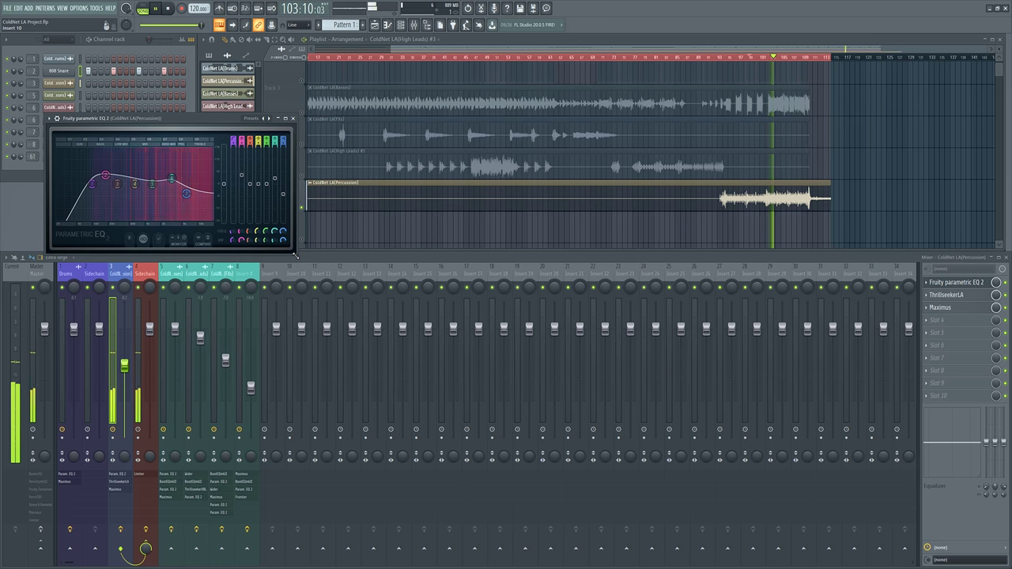
pyautogui.click(79, 234)
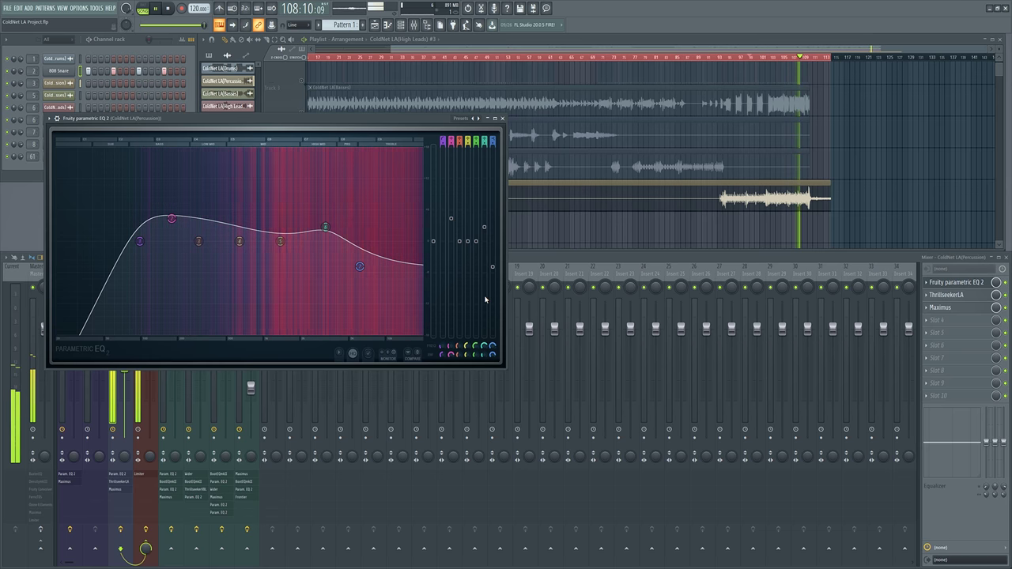
# Step: Try an extreme boost on band 2 of the percussion EQ during playback, and undo it
pyautogui.moveTo(450, 218); pyautogui.dragTo(452, 149)
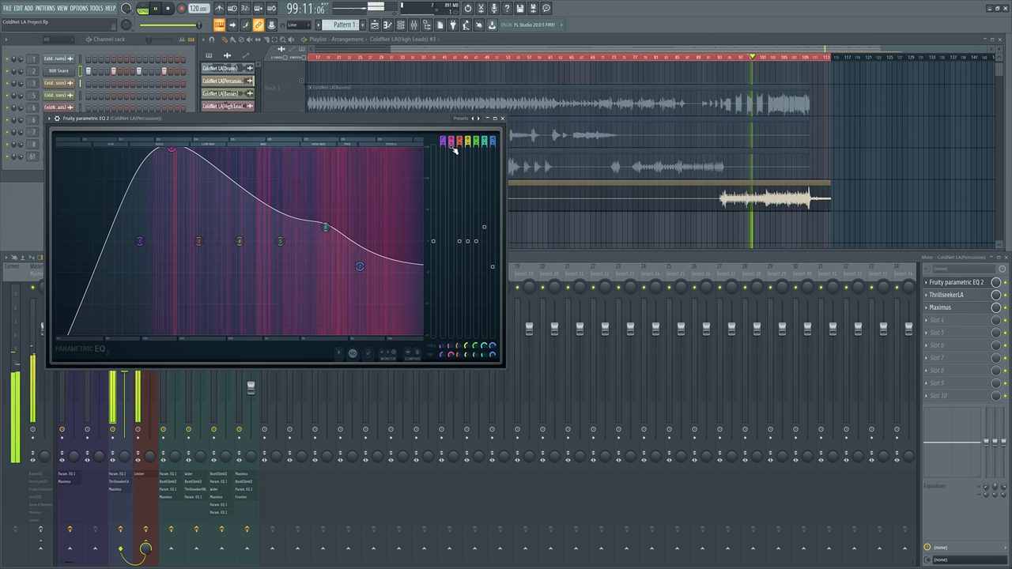
pyautogui.hotkey('ctrl', 'z')
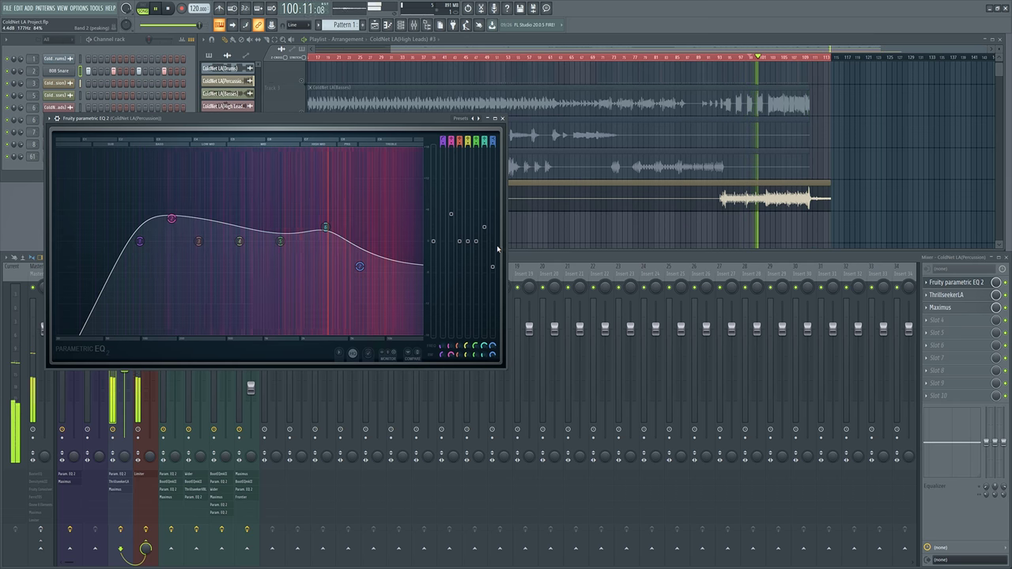
pyautogui.press('space')
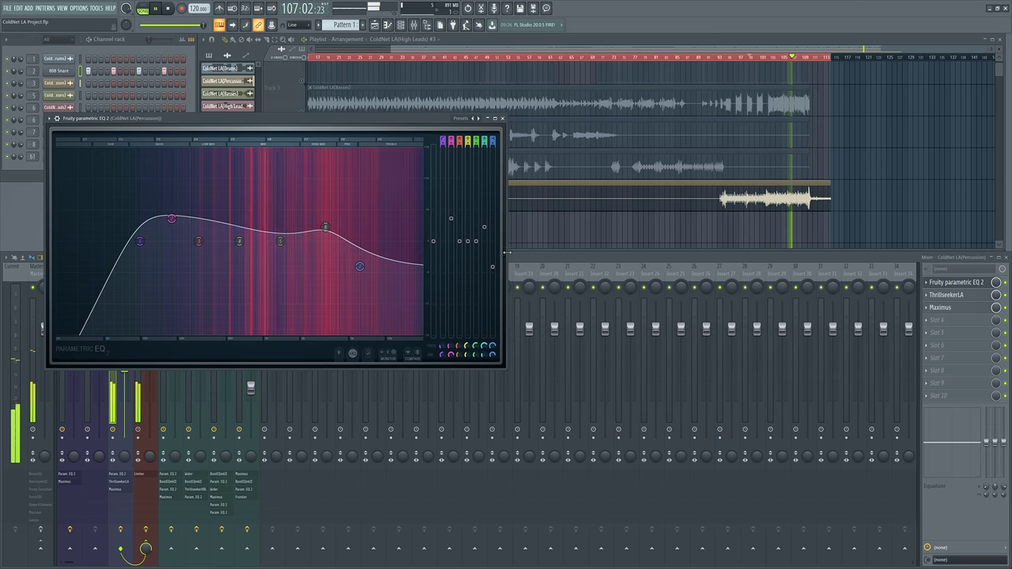
# Step: Lower the percussion EQ's high shelf band 7 and peaking band 6 slightly, and audition the result from 99:01:00
pyautogui.moveTo(360, 267)
pyautogui.mouseDown()
pyautogui.moveTo(359, 183)
pyautogui.moveTo(356, 280)
pyautogui.moveTo(360, 270)
pyautogui.mouseUp()
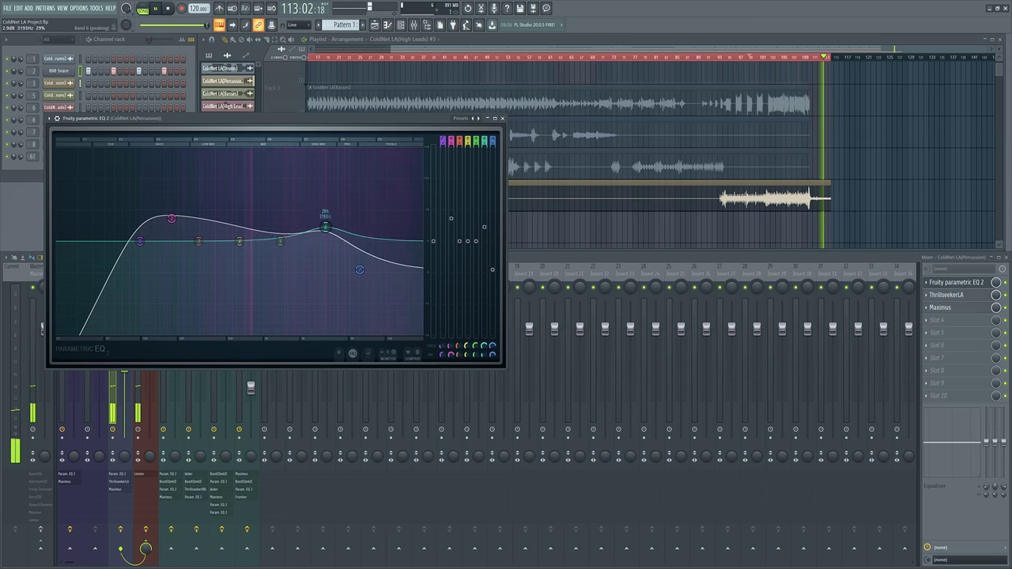
pyautogui.moveTo(325, 228)
pyautogui.mouseDown()
pyautogui.moveTo(325, 151)
pyautogui.moveTo(325, 230)
pyautogui.mouseUp()
pyautogui.press('space')
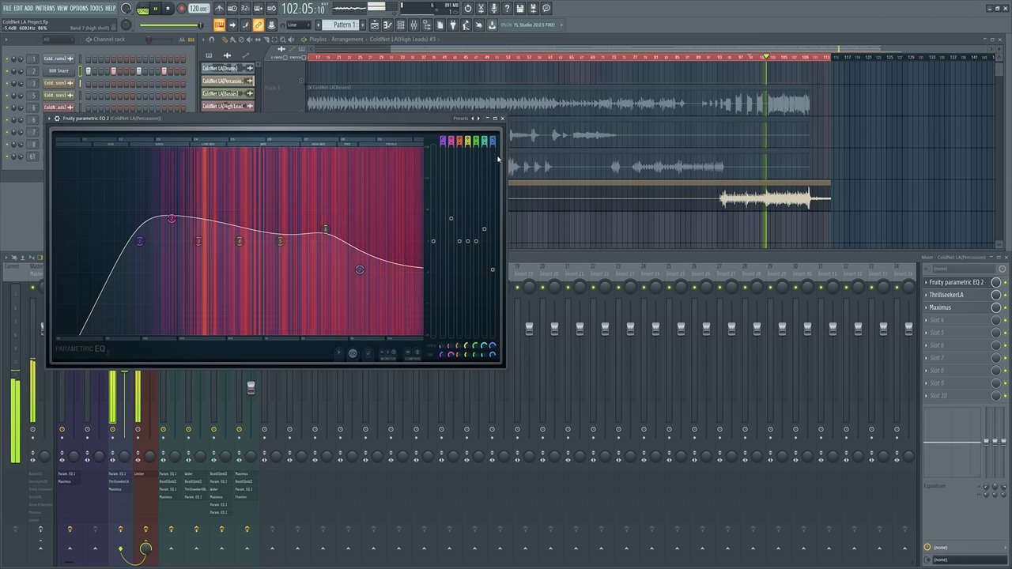
pyautogui.press('space')
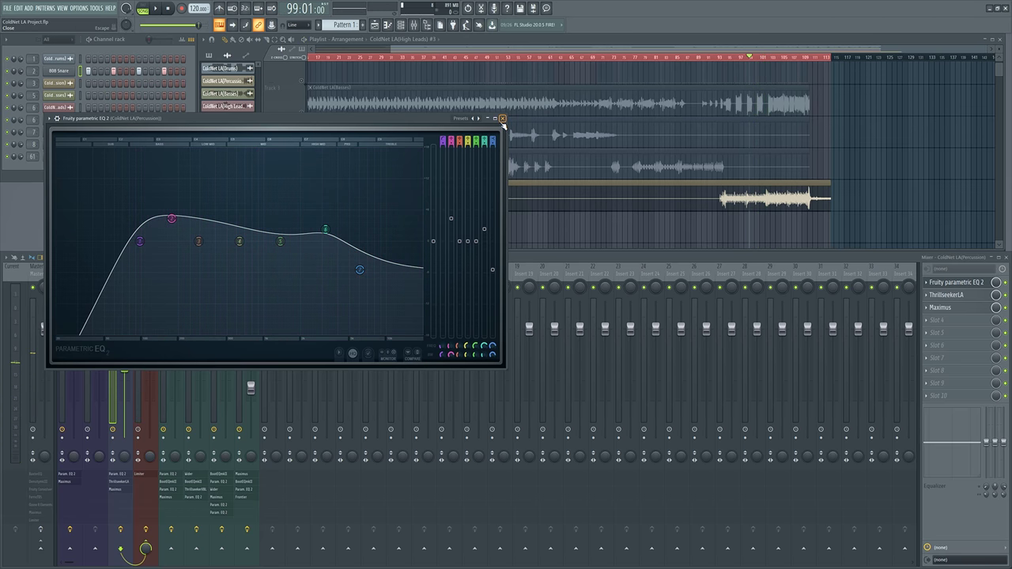
# Step: Replace the percussion EQ window with the track's ThrillseekerLA compressor and audition it from 99:01:00
pyautogui.click(502, 119)
pyautogui.scroll(6, 735, 210)
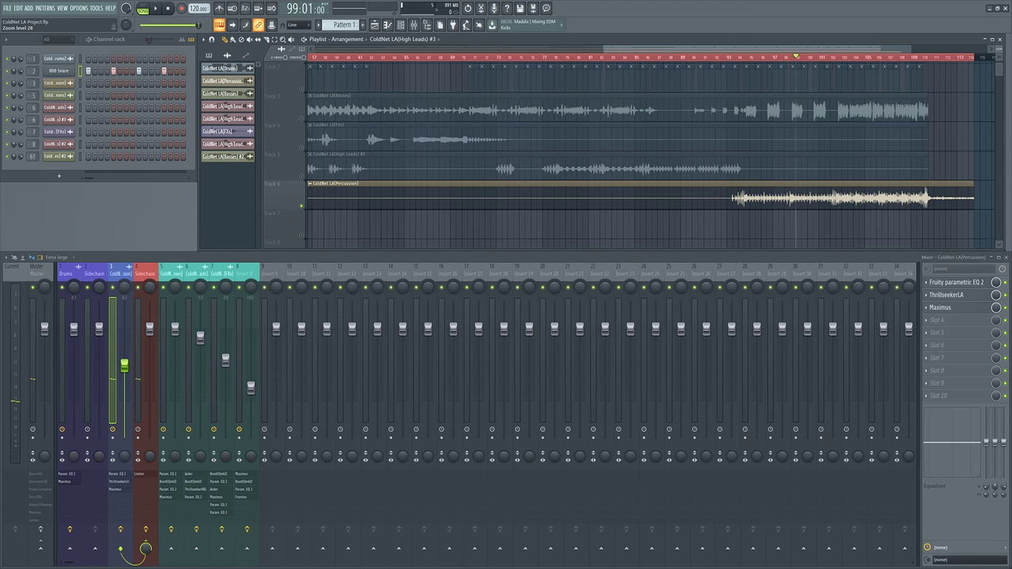
pyautogui.scroll(4, 712, 210)
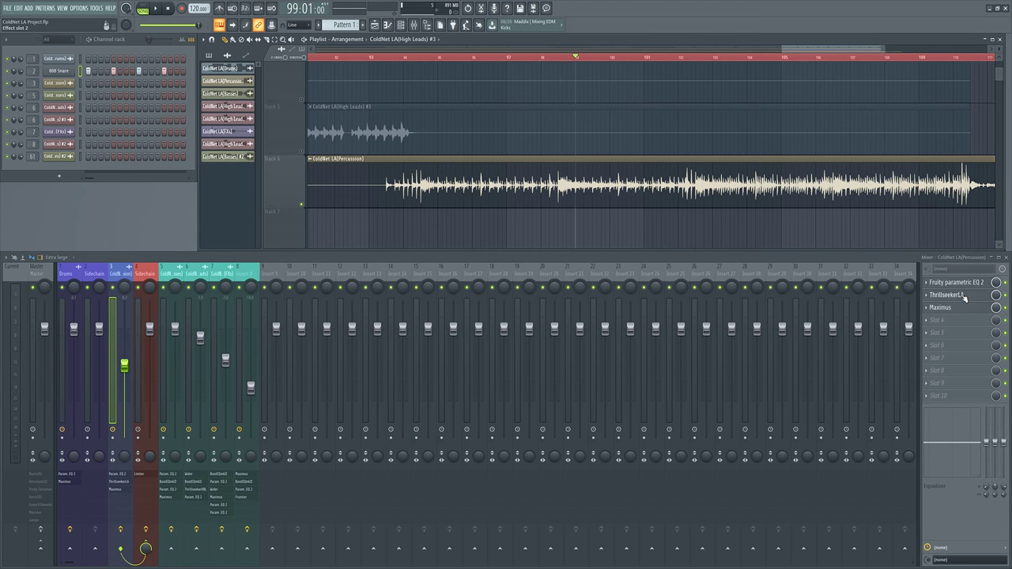
pyautogui.click(953, 295)
pyautogui.moveTo(252, 128); pyautogui.dragTo(328, 155)
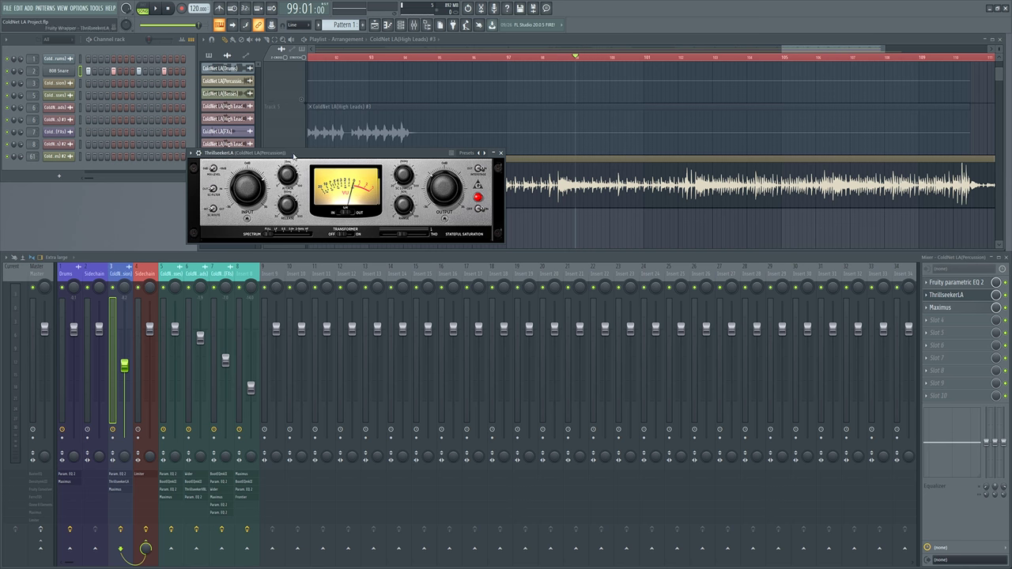
pyautogui.moveTo(292, 156); pyautogui.dragTo(182, 162)
pyautogui.press('space')
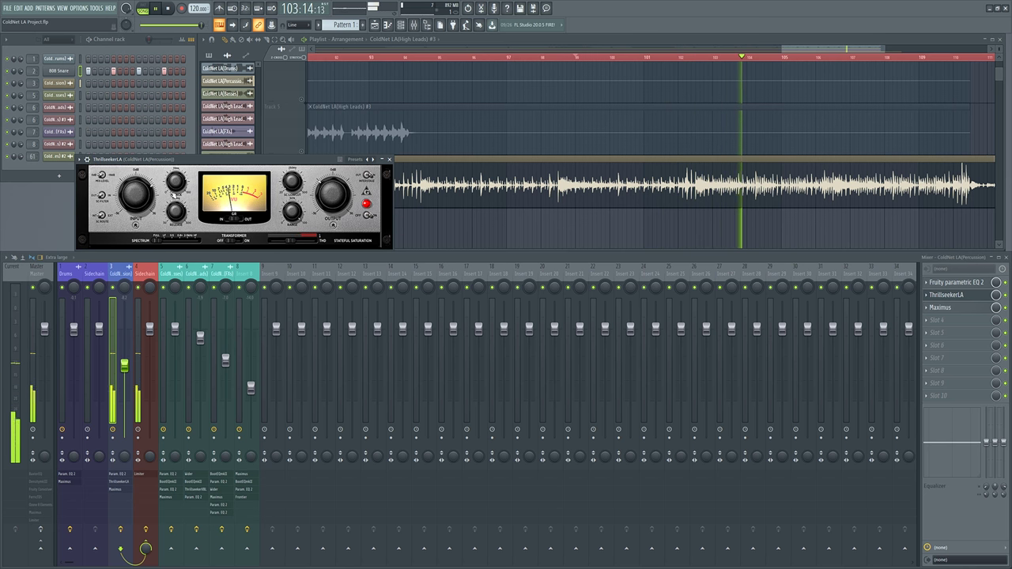
pyautogui.press('space')
pyautogui.moveTo(227, 165); pyautogui.dragTo(266, 165)
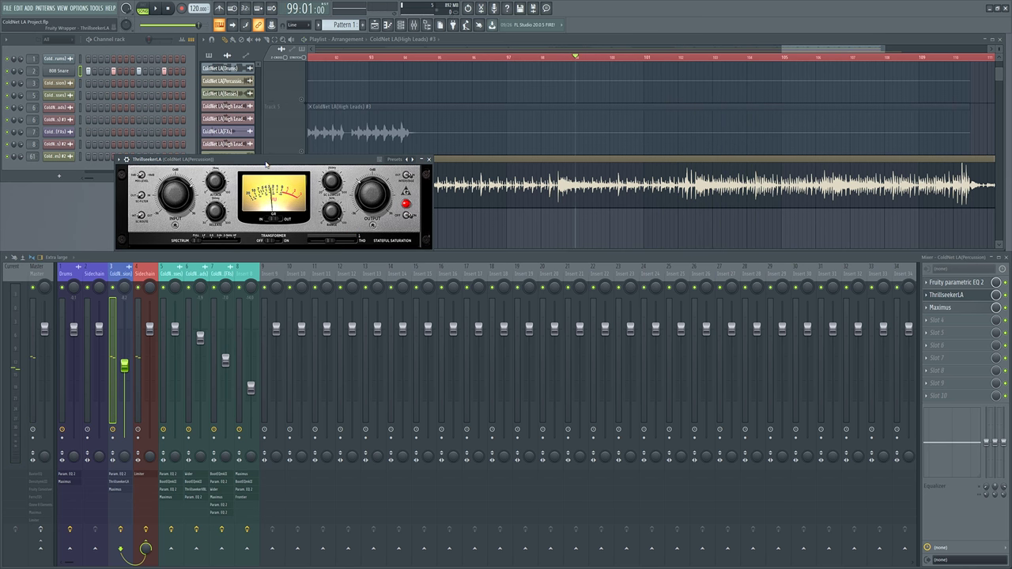
pyautogui.press('space')
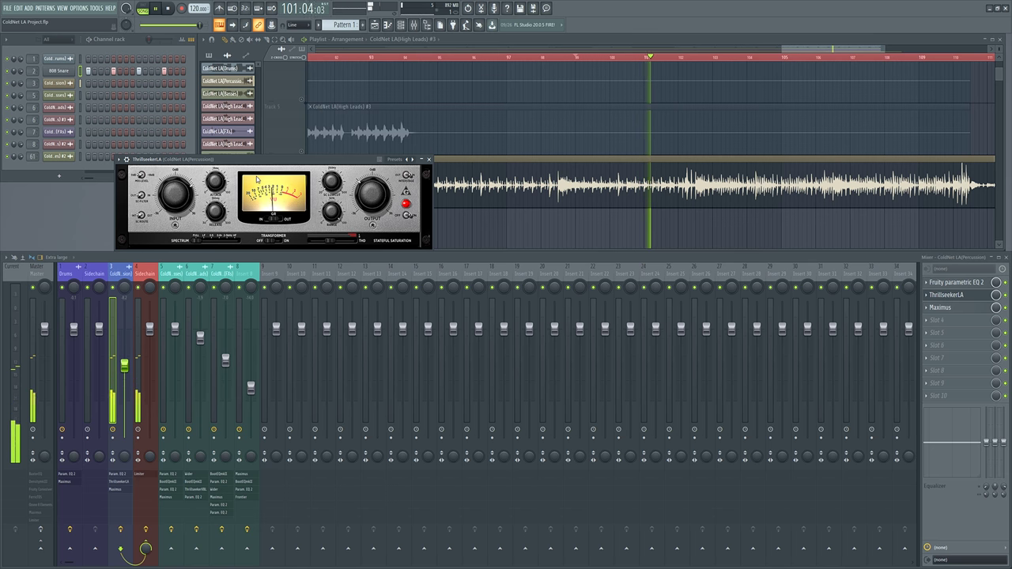
# Step: Audition the percussion clip from its first audible hits around bar 93
pyautogui.click(595, 89)
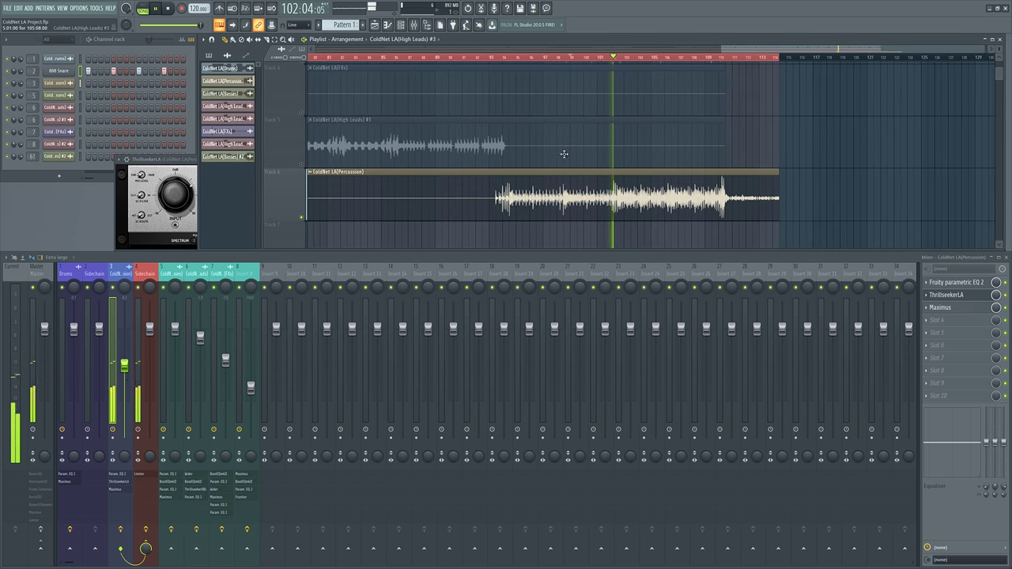
pyautogui.scroll(3, 463, 177)
pyautogui.press('space')
pyautogui.moveTo(463, 178); pyautogui.dragTo(522, 146)
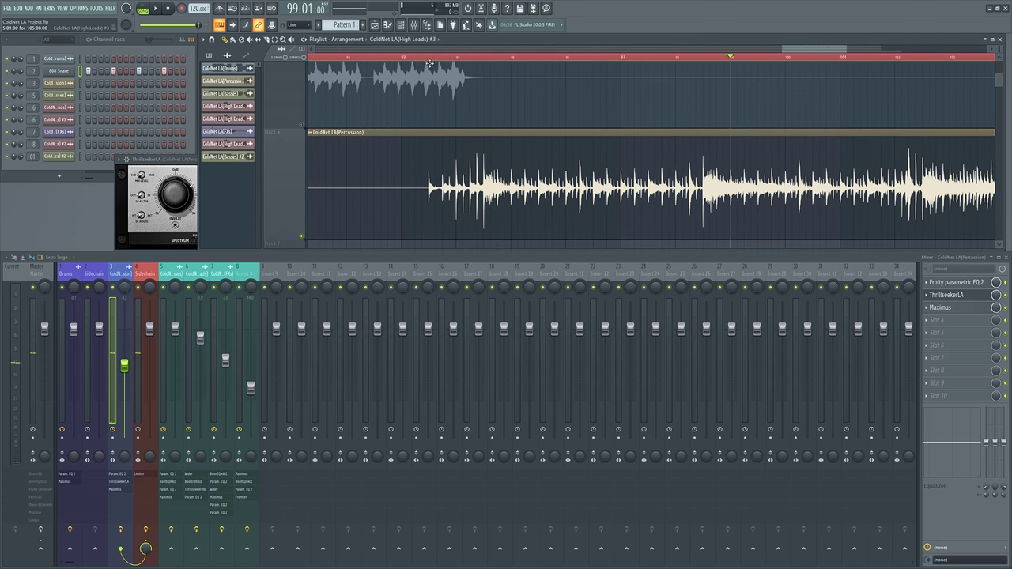
pyautogui.press('space')
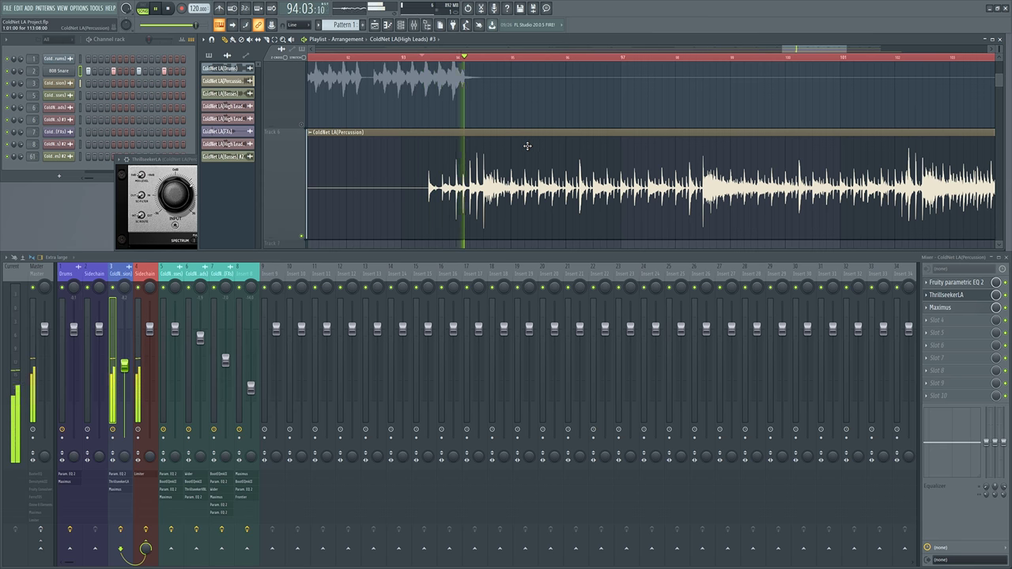
pyautogui.press('space')
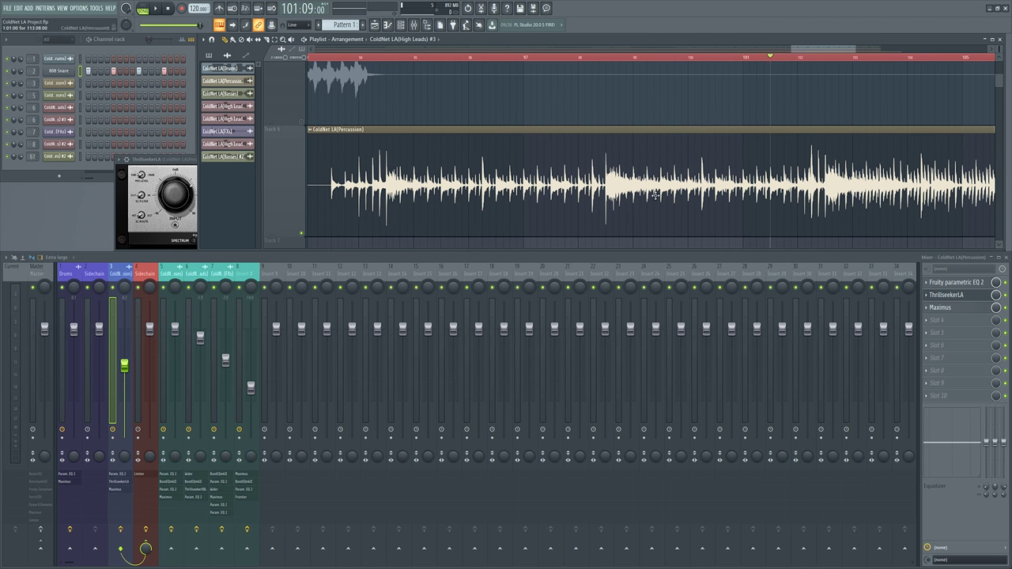
# Step: Audition further sections of the percussion clip, from 101:09:00 and from 109:15:00 near its end
pyautogui.press('space')
pyautogui.scroll(3, 652, 131)
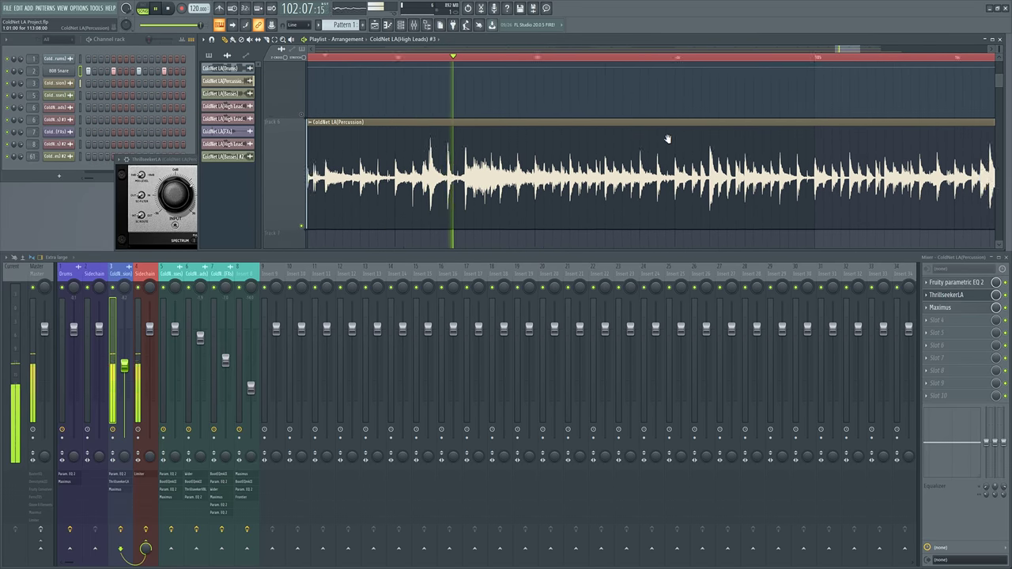
pyautogui.scroll(-3, 667, 139)
pyautogui.click(911, 57)
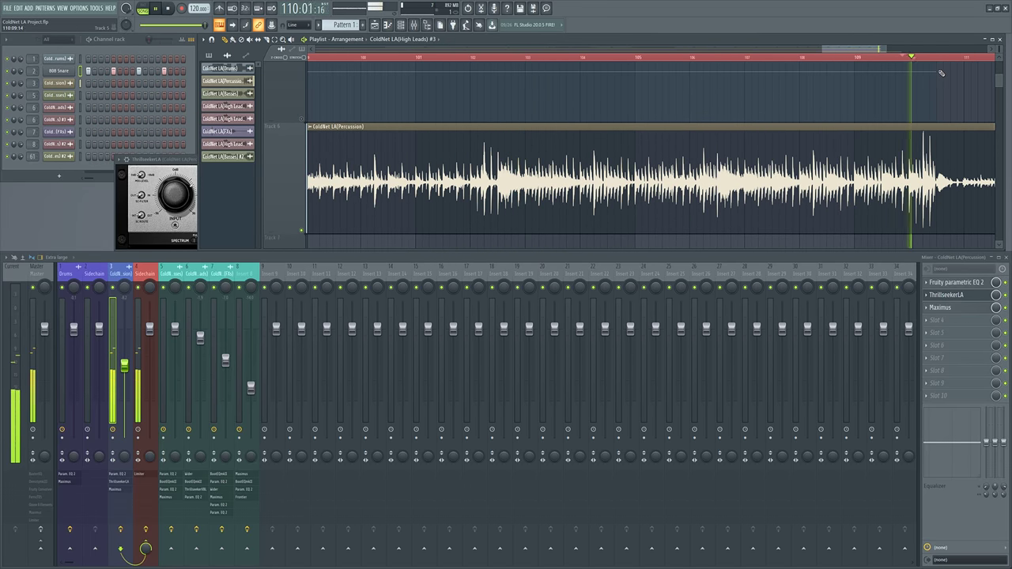
pyautogui.moveTo(158, 159); pyautogui.dragTo(135, 141)
pyautogui.click(767, 113)
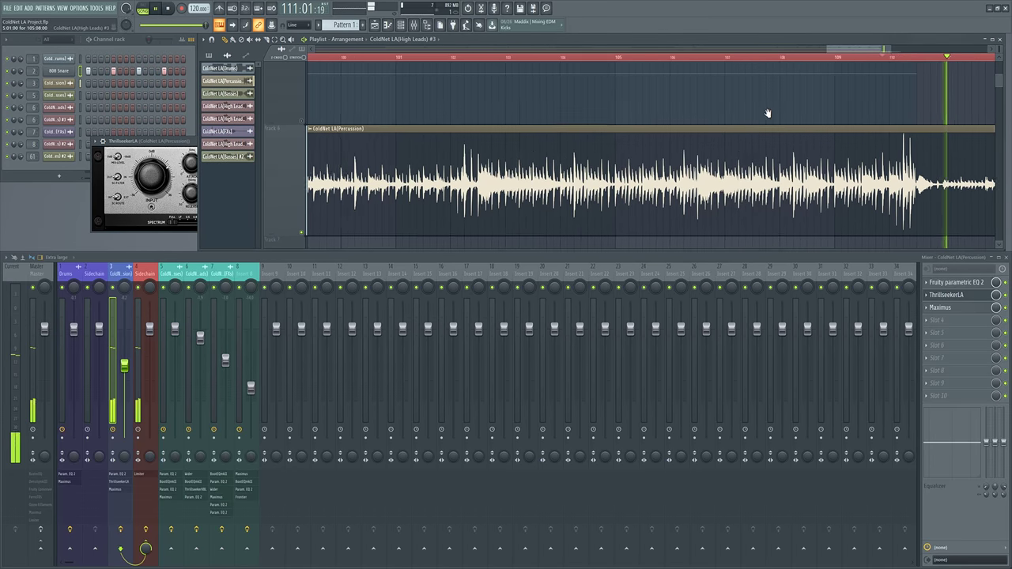
pyautogui.press('space')
pyautogui.press('space')
pyautogui.press('space')
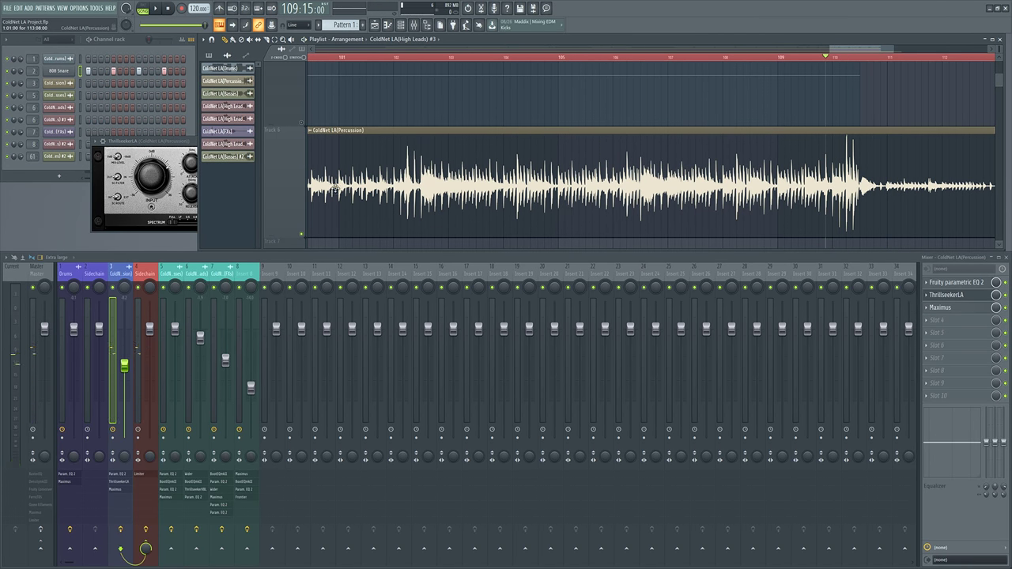
# Step: Bring the ThrillseekerLA window fully into view and examine its meter while playing the percussion from 109:15:00
pyautogui.moveTo(169, 135); pyautogui.dragTo(140, 138)
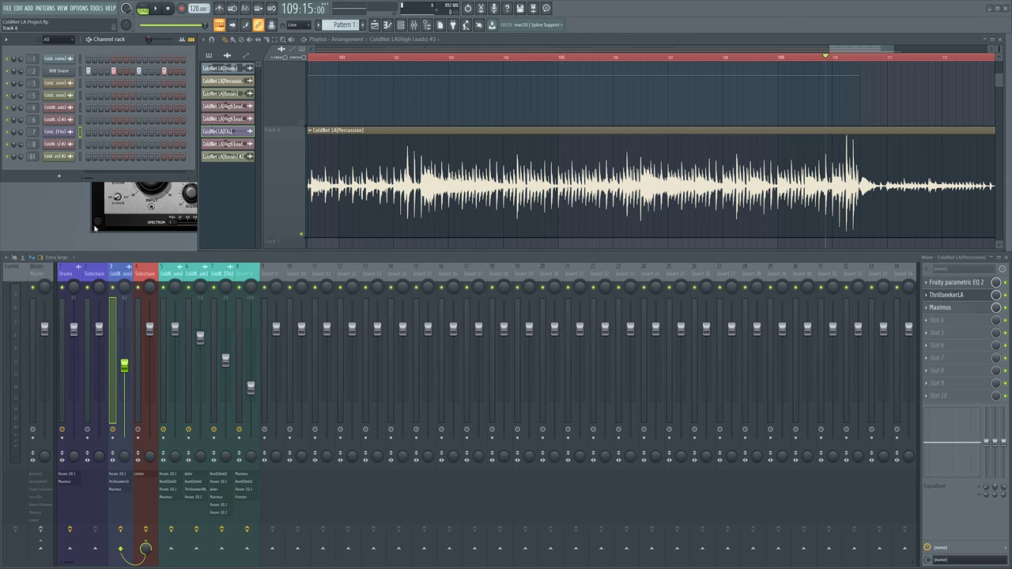
pyautogui.click(91, 224)
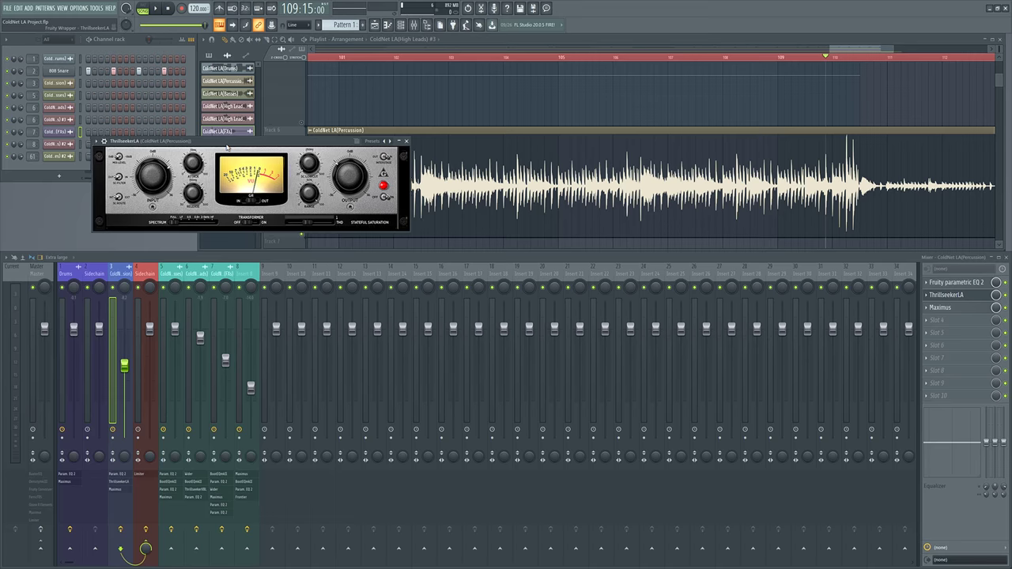
pyautogui.moveTo(249, 144); pyautogui.dragTo(281, 136)
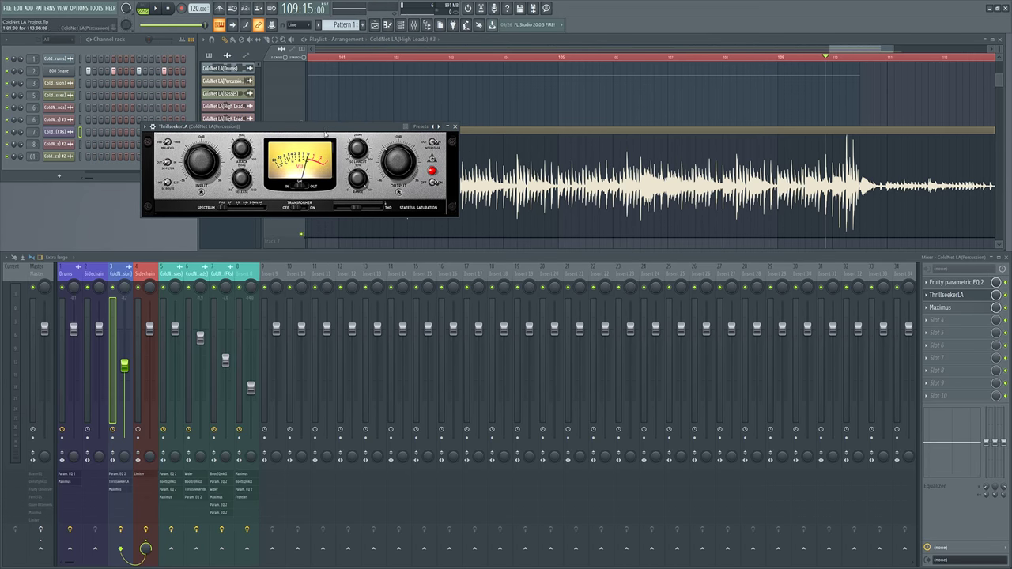
pyautogui.moveTo(324, 134); pyautogui.dragTo(346, 116)
pyautogui.press('space')
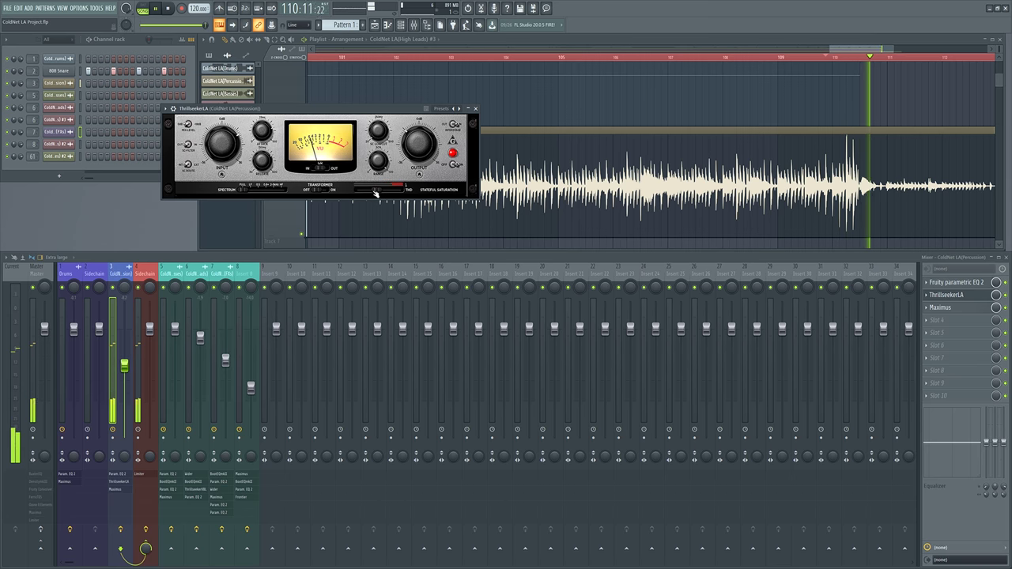
pyautogui.press('space')
pyautogui.moveTo(317, 108); pyautogui.dragTo(253, 135)
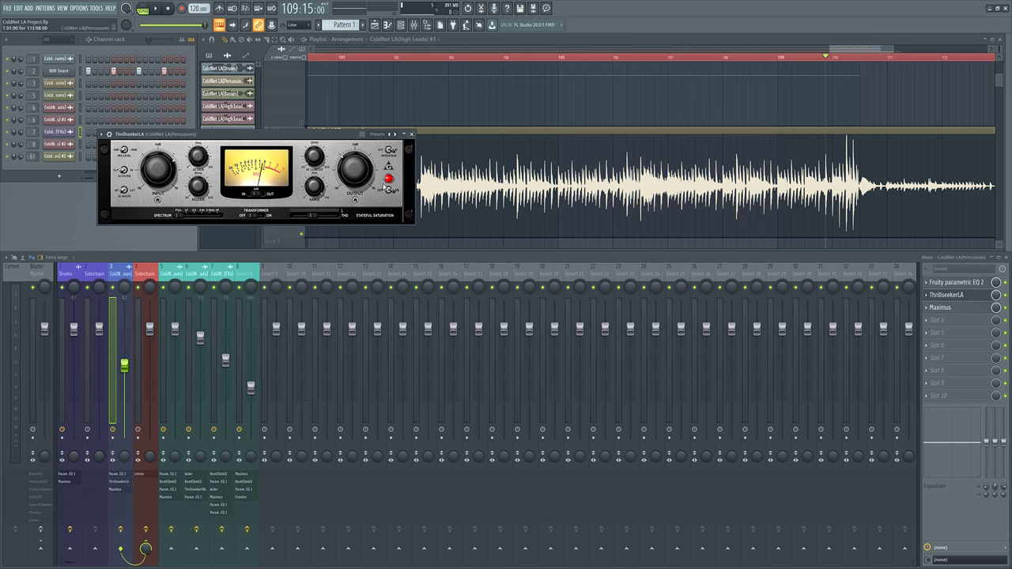
# Step: Close ThrillseekerLA and open the Fruity Limiter on the Sidechain mixer track during playback of the percussion tail
pyautogui.click(413, 138)
pyautogui.hscroll(3, 451, 151)
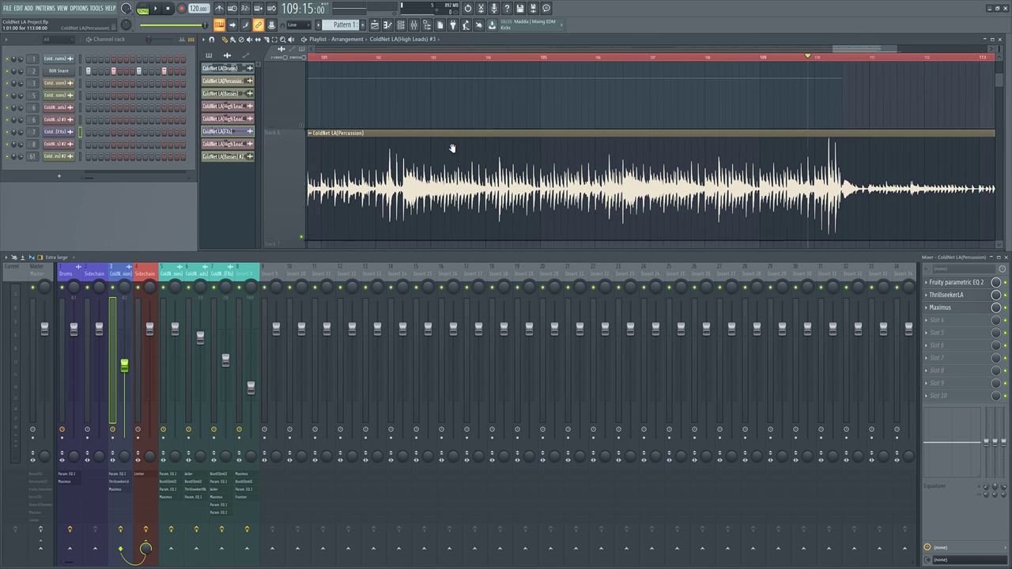
pyautogui.keyDown('ctrl'); pyautogui.scroll(-2, 510, 176); pyautogui.keyUp('ctrl')
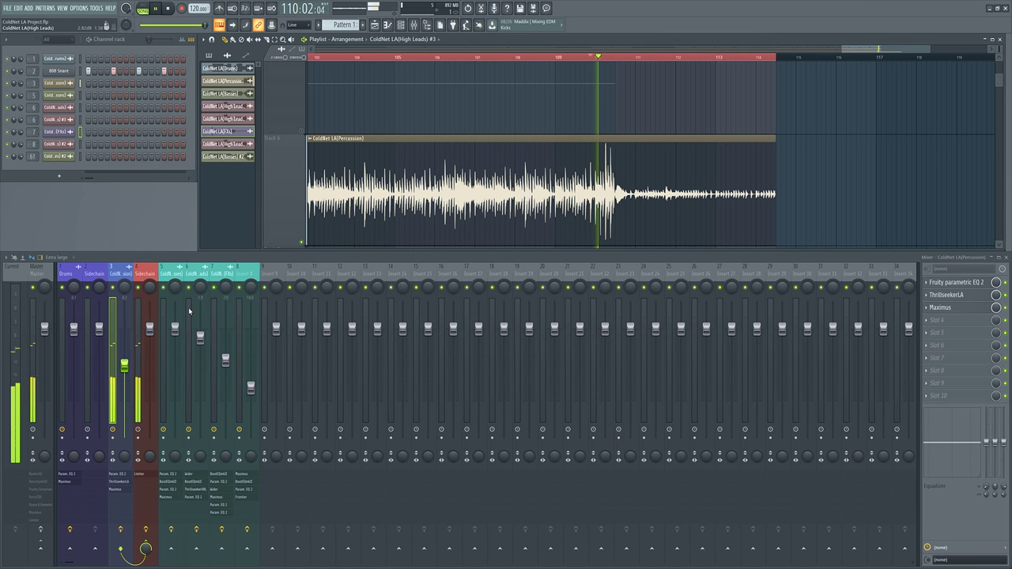
pyautogui.press('Right')
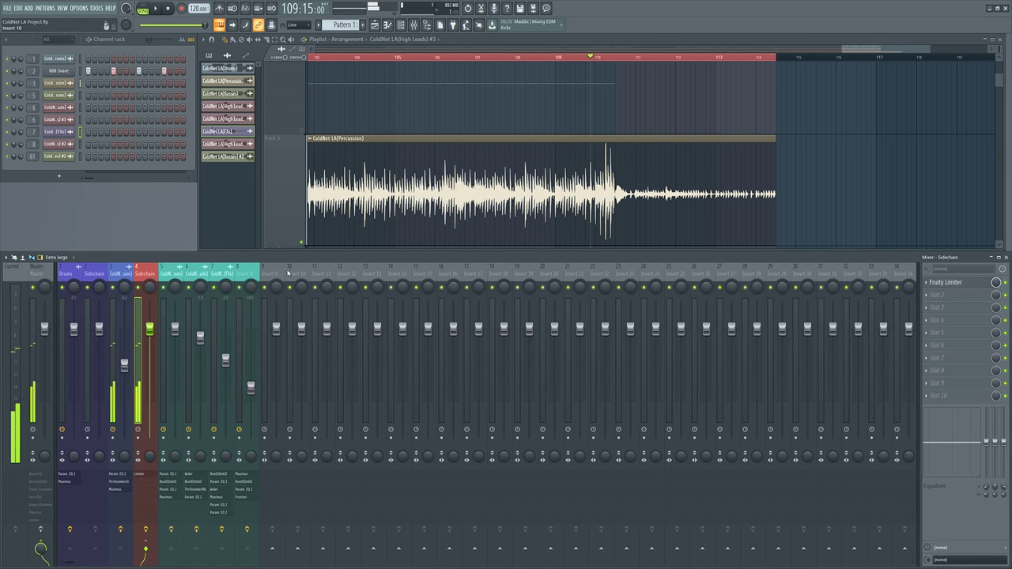
pyautogui.click(956, 283)
pyautogui.moveTo(303, 113); pyautogui.dragTo(200, 132)
pyautogui.click(603, 123)
# Step: Play all tracks from 48:01:00 to examine the Sidechain track's Fruity Limiter compression, and view its Limit settings before closing it
pyautogui.keyDown('ctrl'); pyautogui.scroll(-6, 604, 126); pyautogui.keyUp('ctrl')
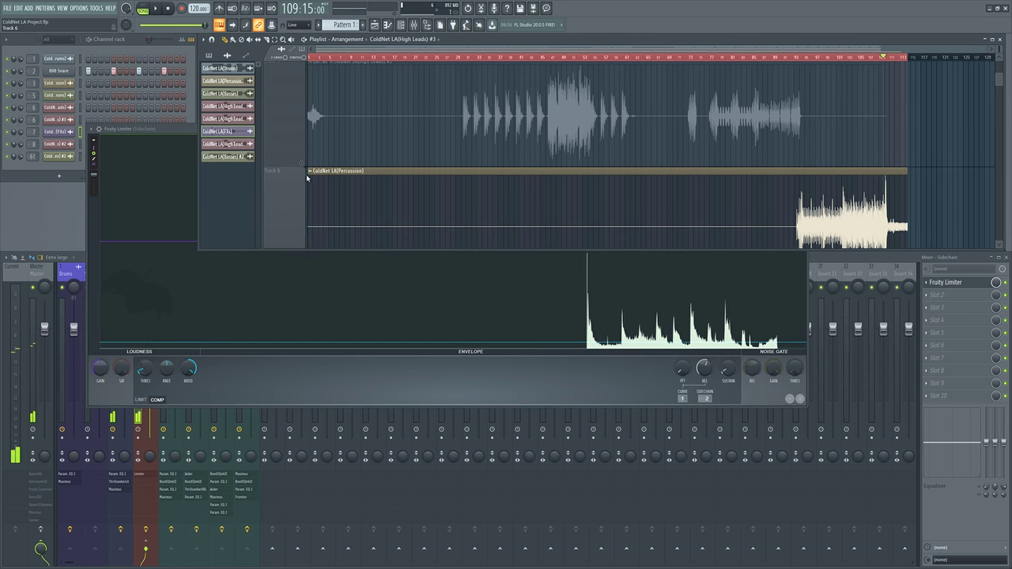
pyautogui.click(554, 56)
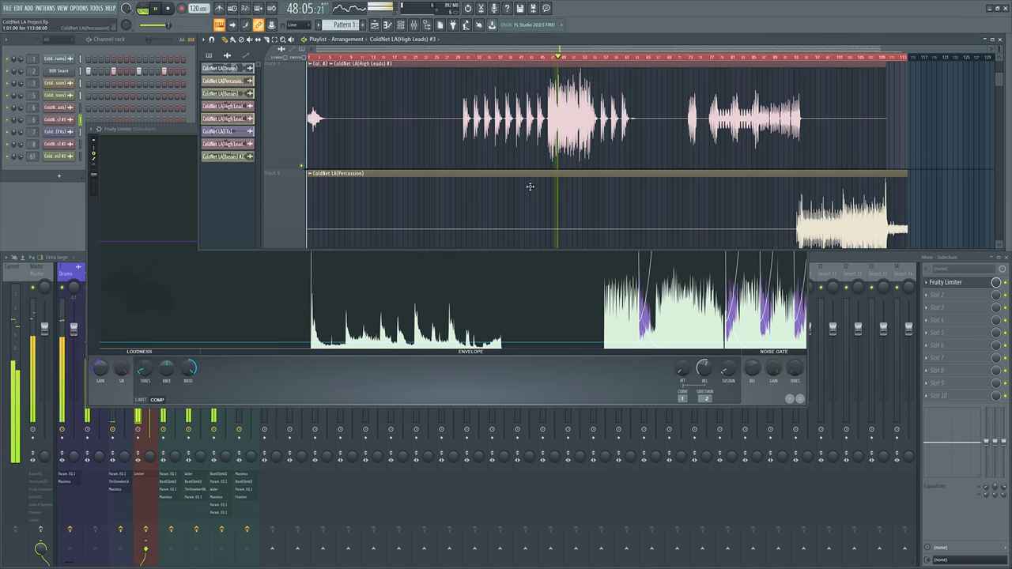
pyautogui.click(558, 389)
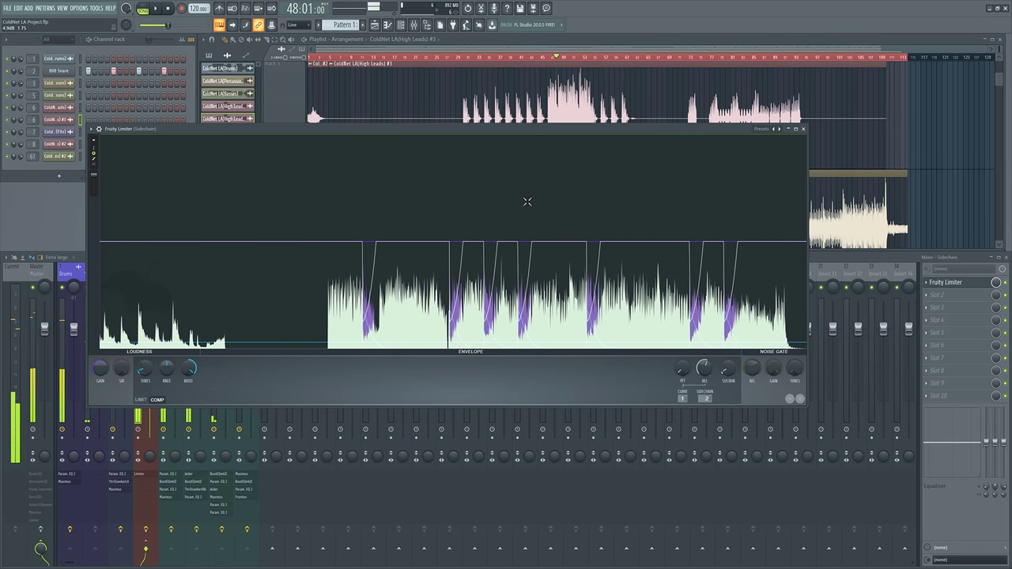
pyautogui.press('space')
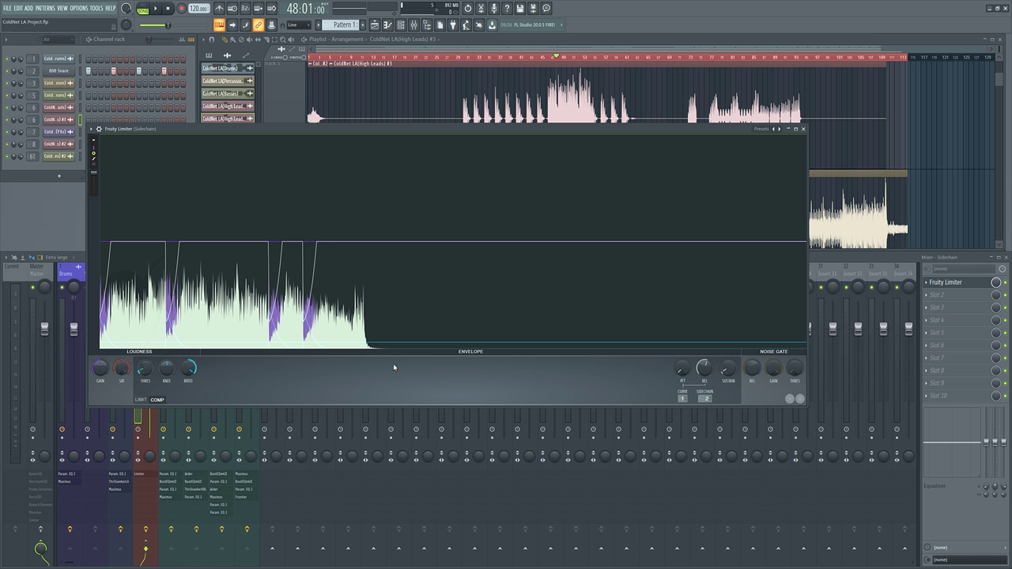
pyautogui.click(154, 401)
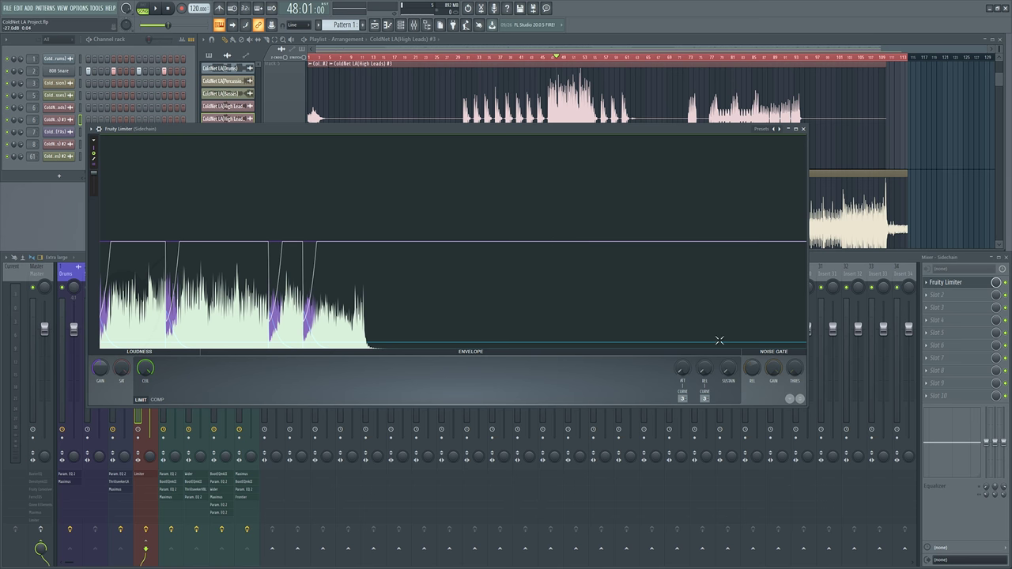
pyautogui.click(804, 129)
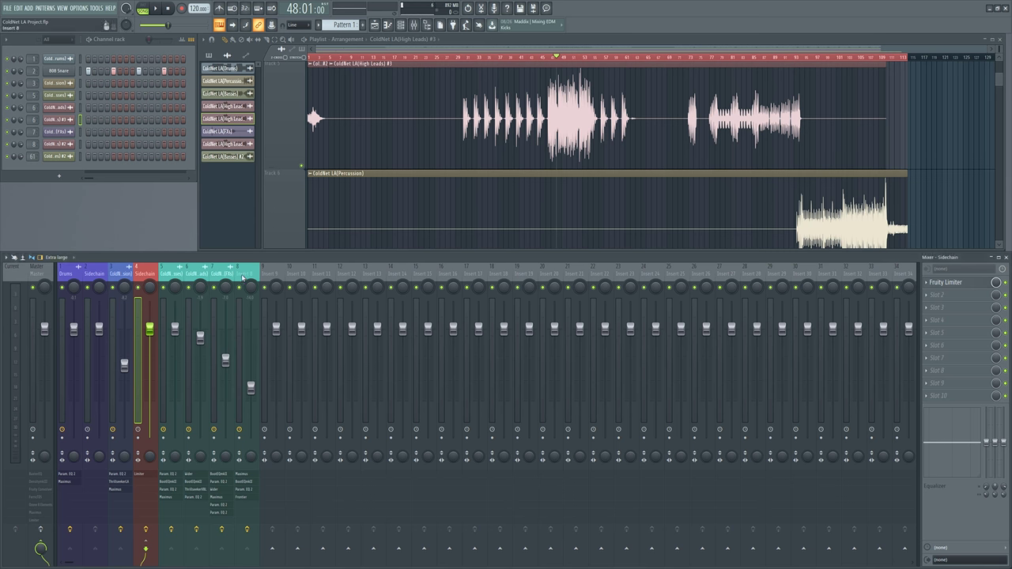
# Step: Select the ColdNet LA(Basses) mixer track and solo the basses on Track 3 of the Playlist
pyautogui.click(161, 273)
pyautogui.scroll(3, 458, 181)
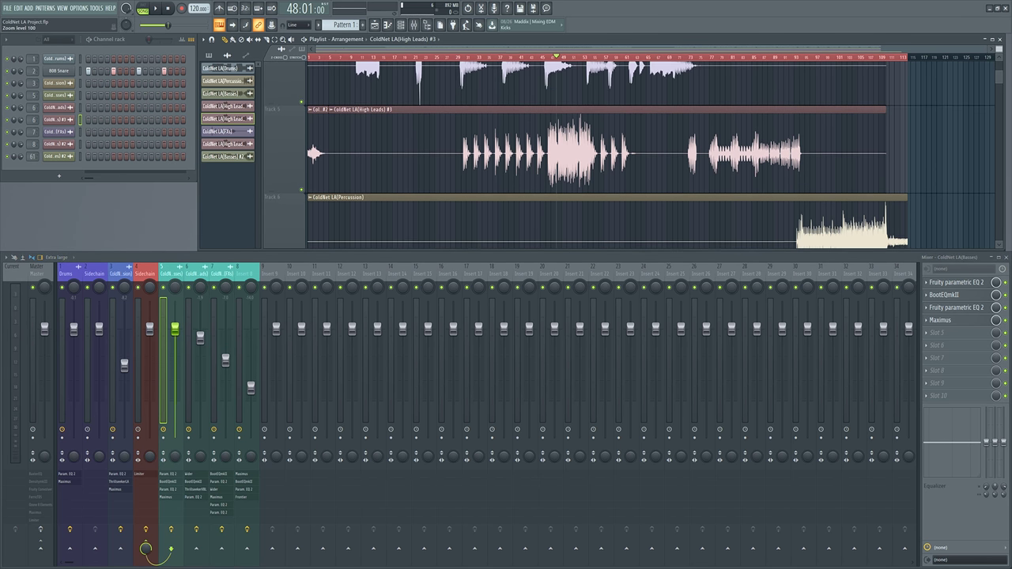
pyautogui.scroll(2, 572, 117)
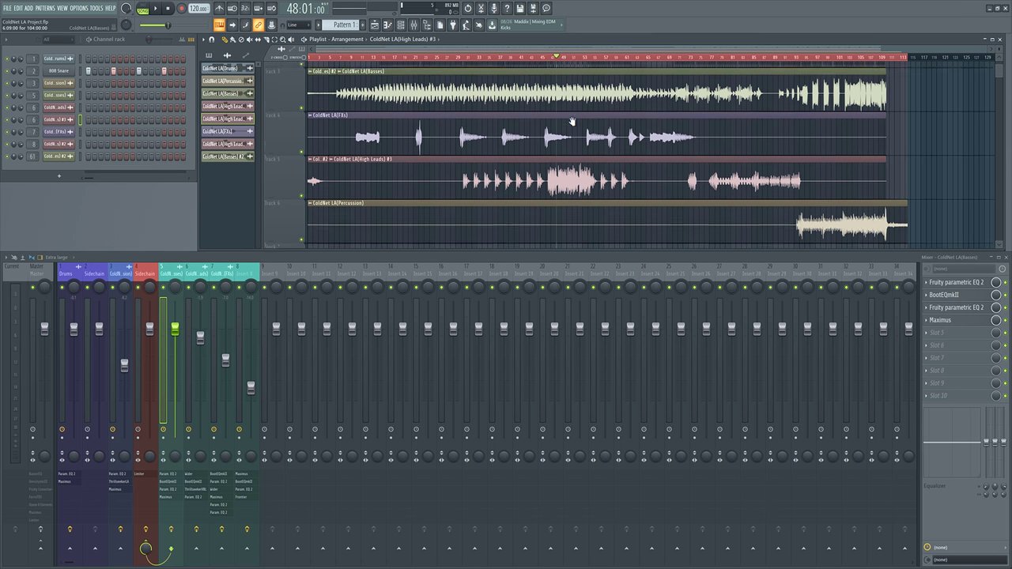
pyautogui.scroll(1, 470, 148)
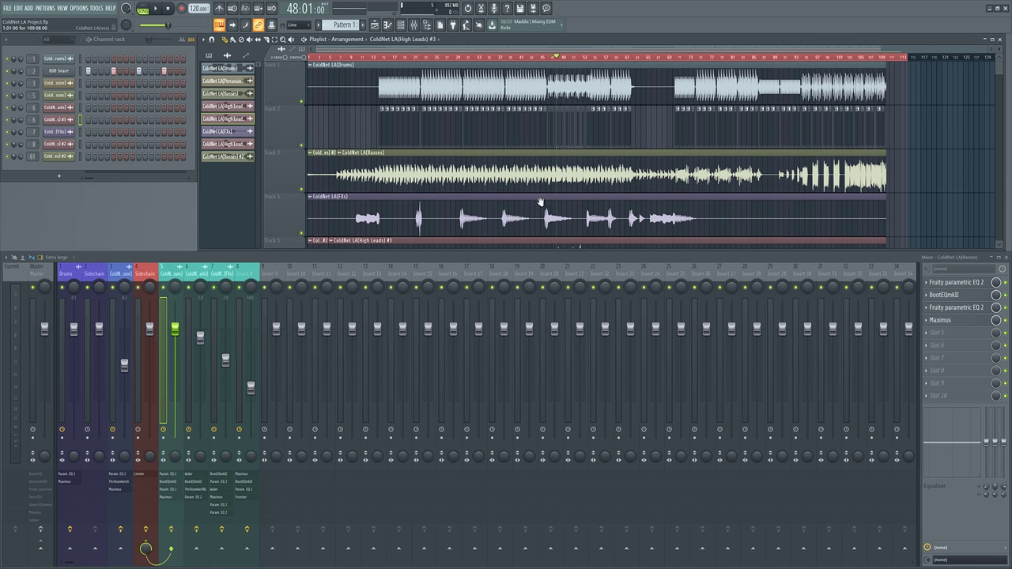
pyautogui.rightClick(302, 190)
# Step: Audition the soloed basses from 48:01:00 and from 32:01:00
pyautogui.press('space')
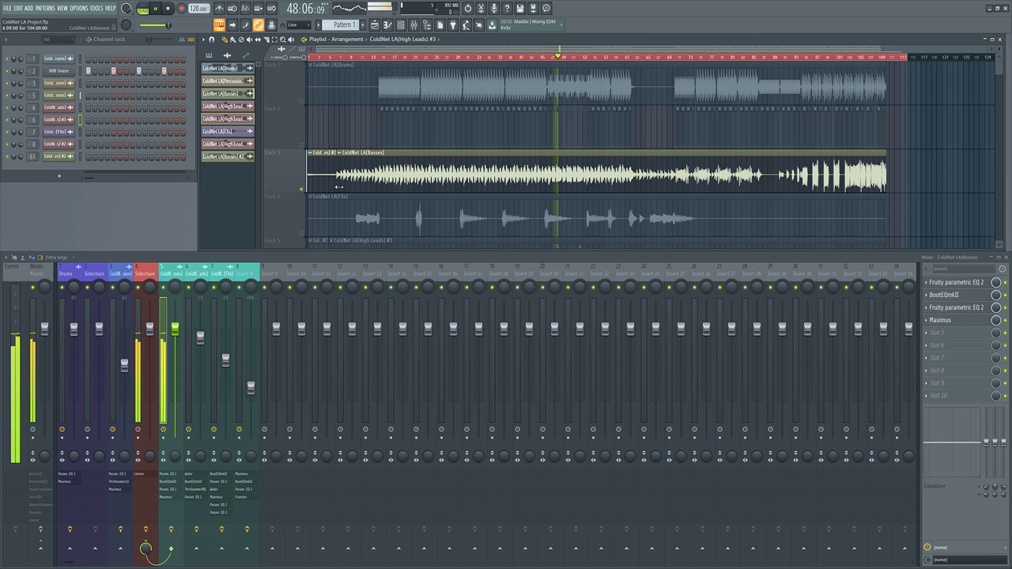
pyautogui.click(474, 57)
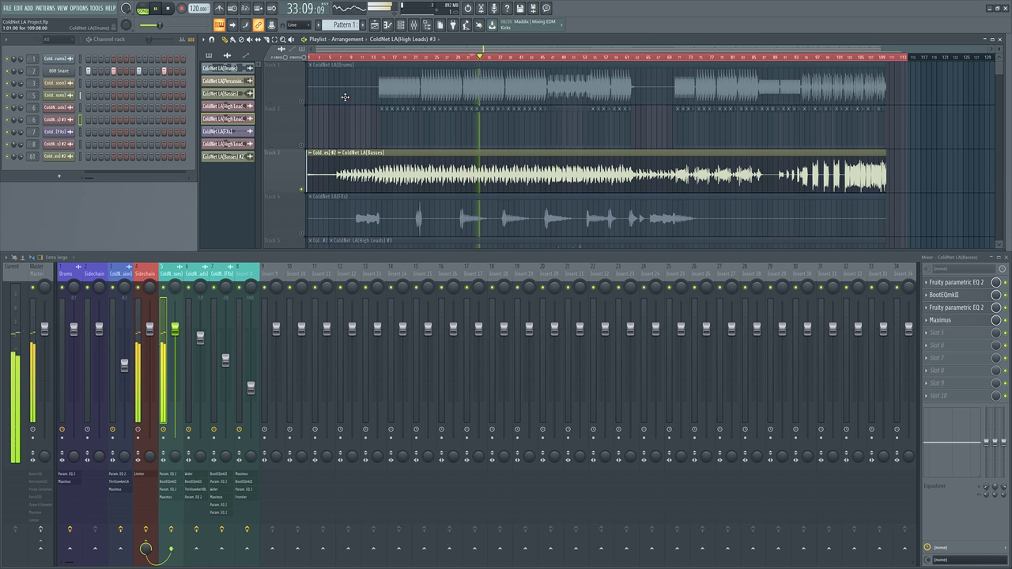
pyautogui.press('space')
# Step: Open the first Fruity parametric EQ 2 on the basses in an enlarged window and audition from 32:01:00
pyautogui.click(973, 282)
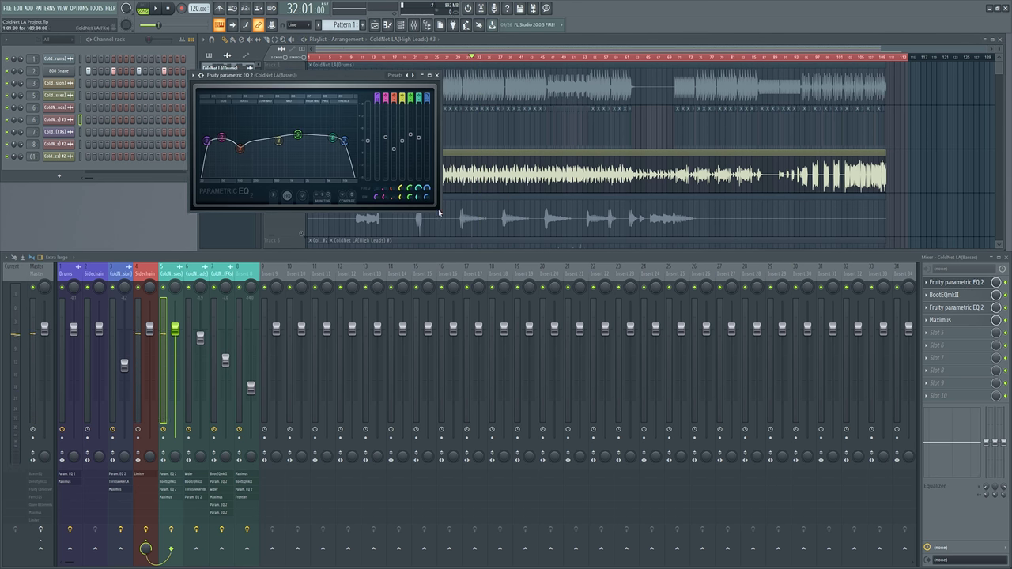
pyautogui.moveTo(441, 212); pyautogui.dragTo(769, 336)
pyautogui.moveTo(464, 75); pyautogui.dragTo(276, 41)
pyautogui.press('space')
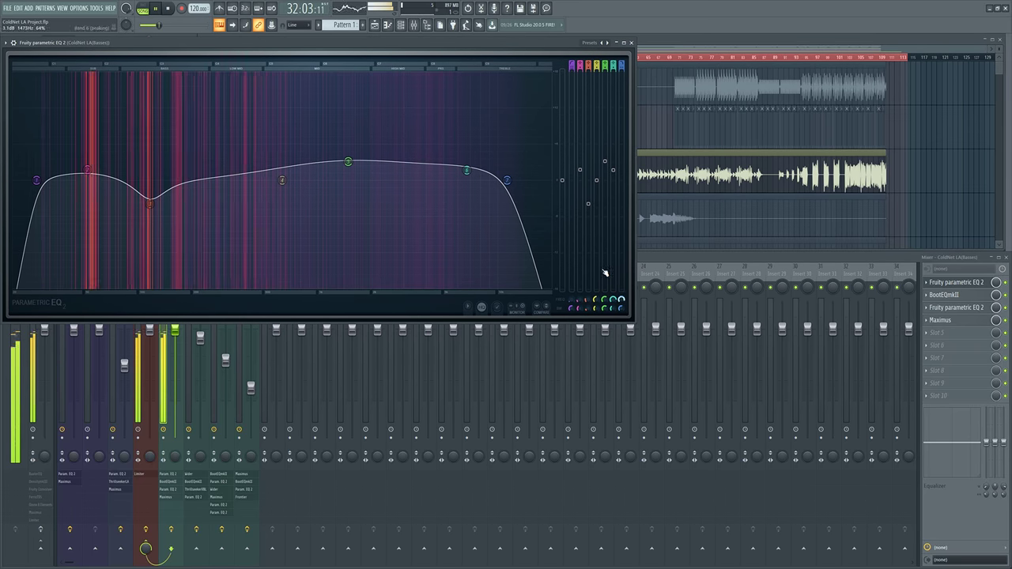
# Step: Bypass the four effects on the Basses track and audition the unprocessed basses from 32:01:00
pyautogui.click(1009, 308)
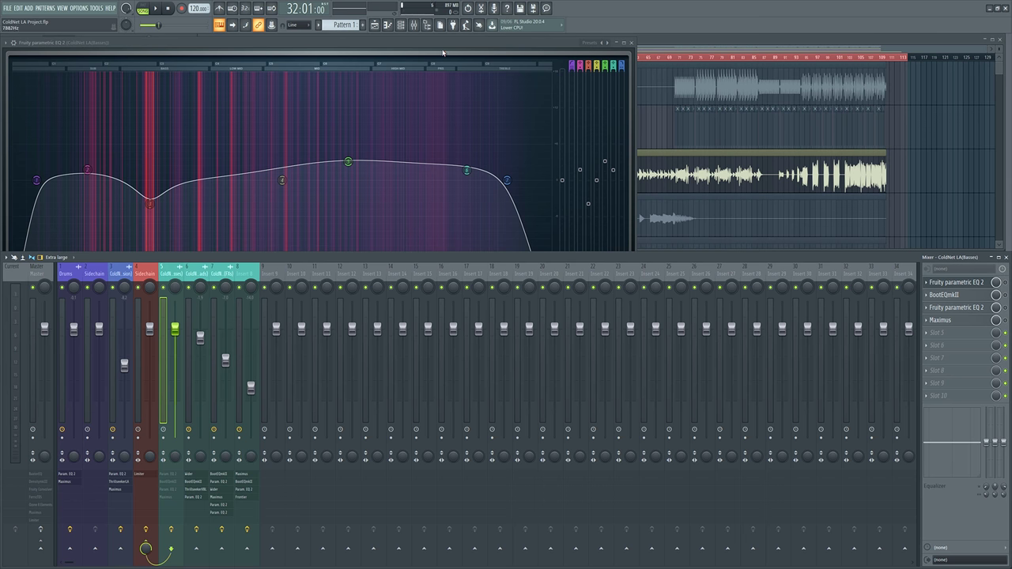
pyautogui.click(326, 56)
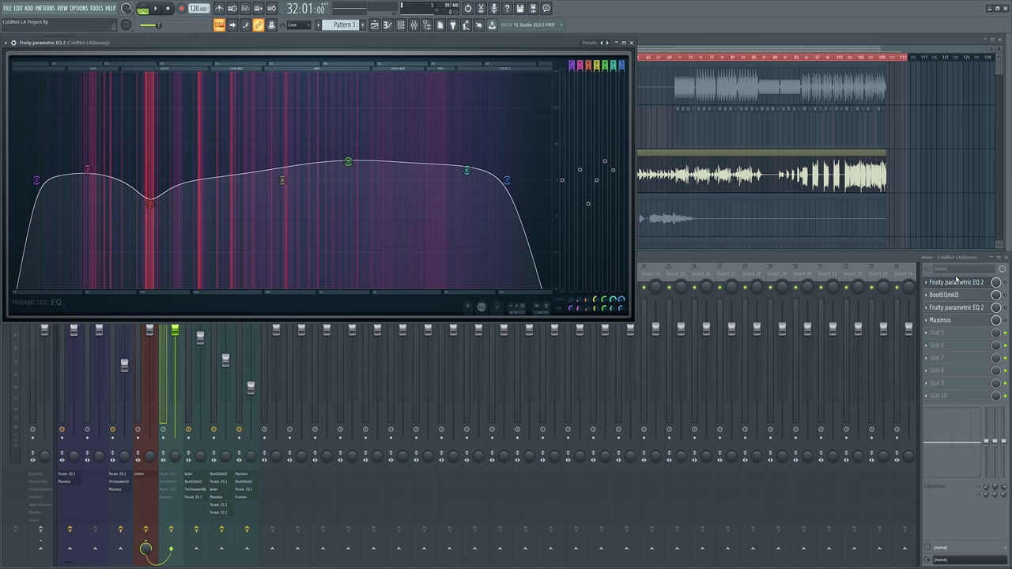
pyautogui.press('space')
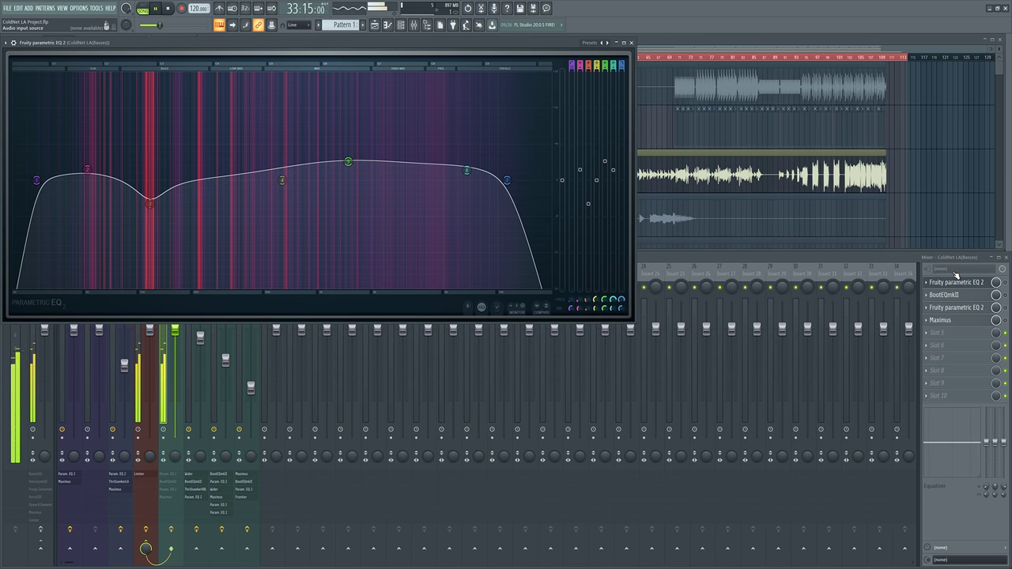
pyautogui.press('space')
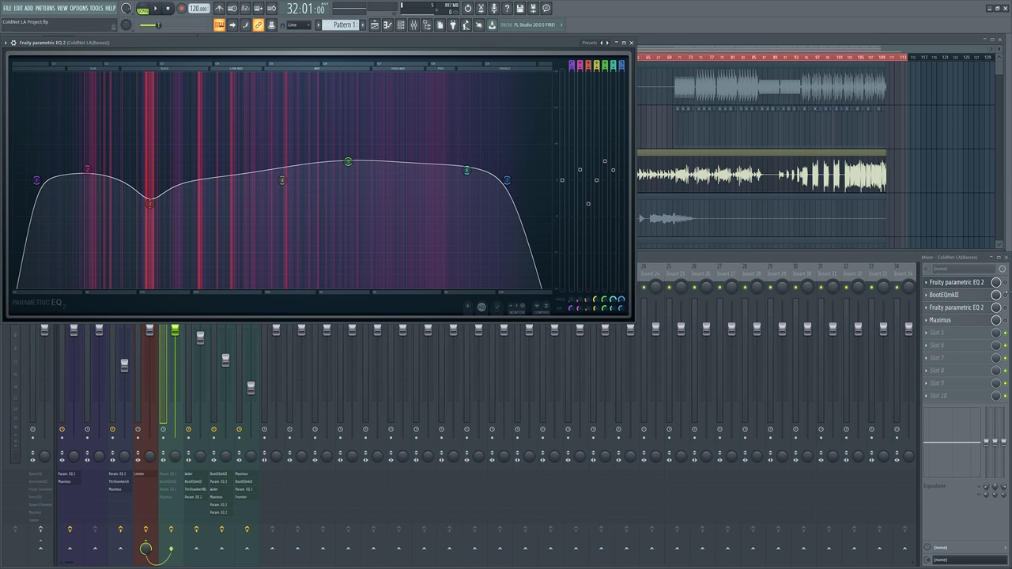
# Step: Enable only the first Fruity parametric EQ 2 on the basses, reposition its window and audition from 32:01:00
pyautogui.press('F9')
pyautogui.click(376, 87)
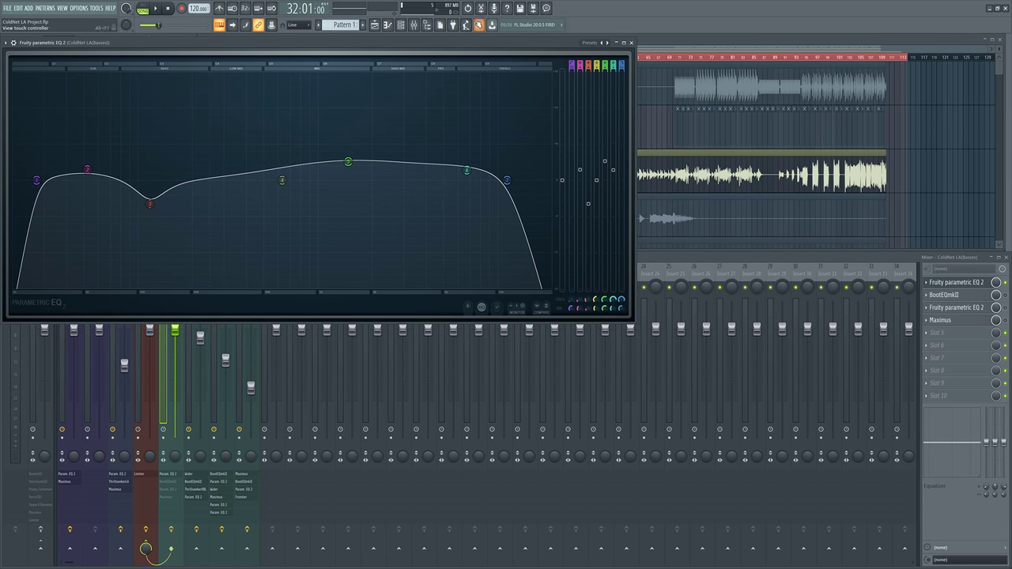
pyautogui.moveTo(496, 43); pyautogui.dragTo(532, 64)
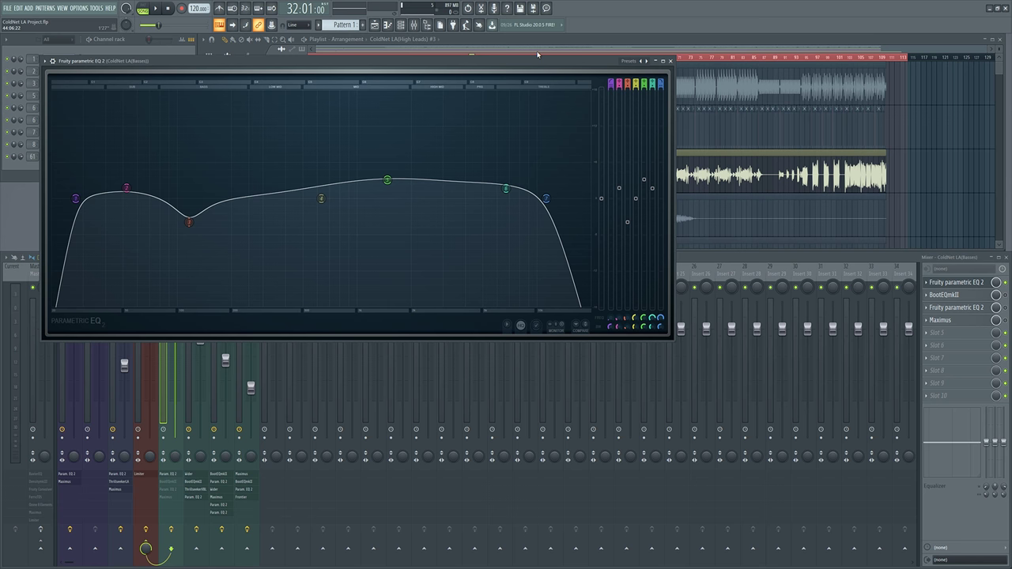
pyautogui.moveTo(538, 56); pyautogui.dragTo(561, 66)
pyautogui.press('space')
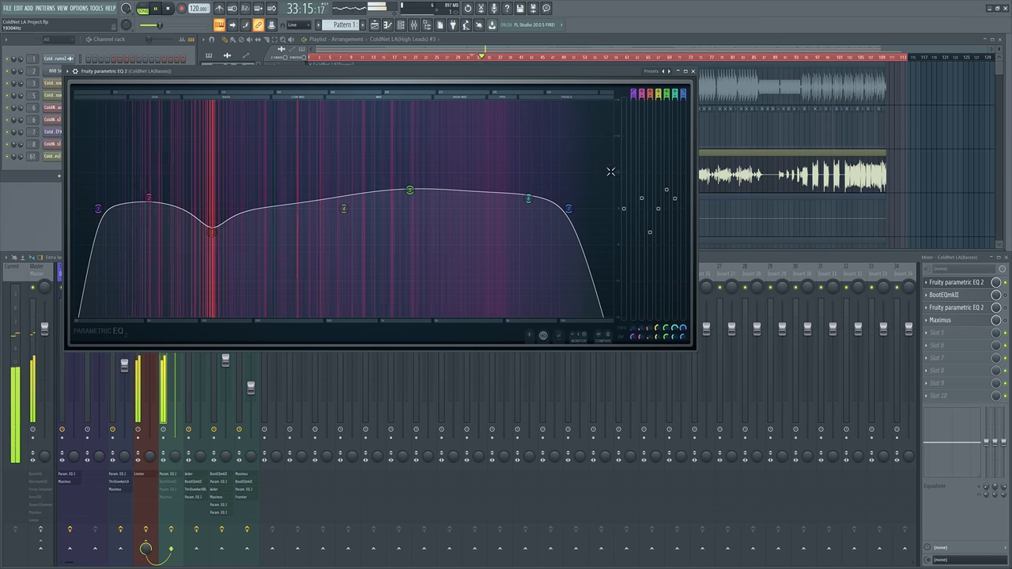
pyautogui.press('space')
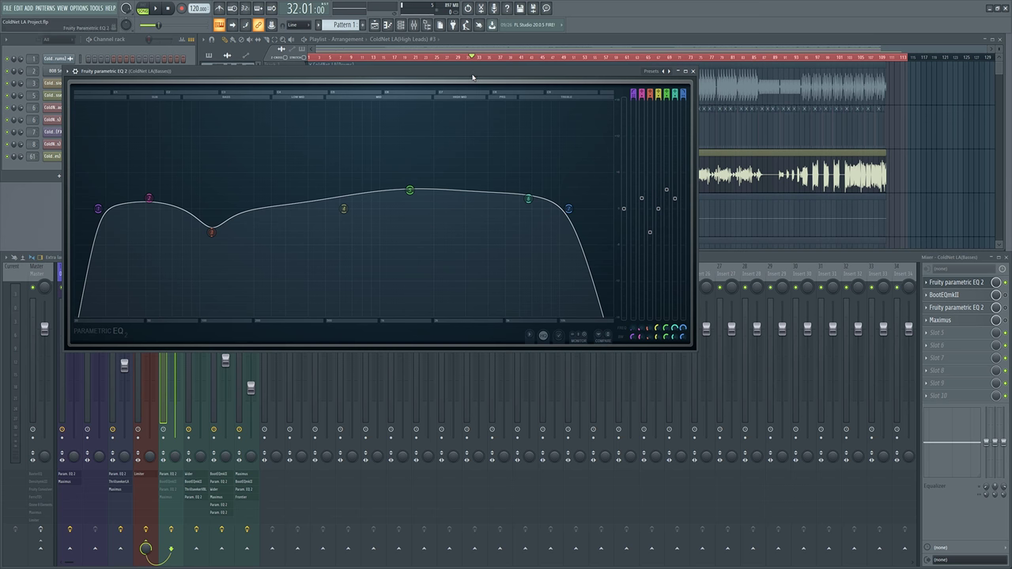
# Step: Audition the basses from 32:01:00 with EQ band 5 at 1473 Hz boosted to 18 dB, and restore the band's level
pyautogui.moveTo(474, 75); pyautogui.dragTo(511, 85)
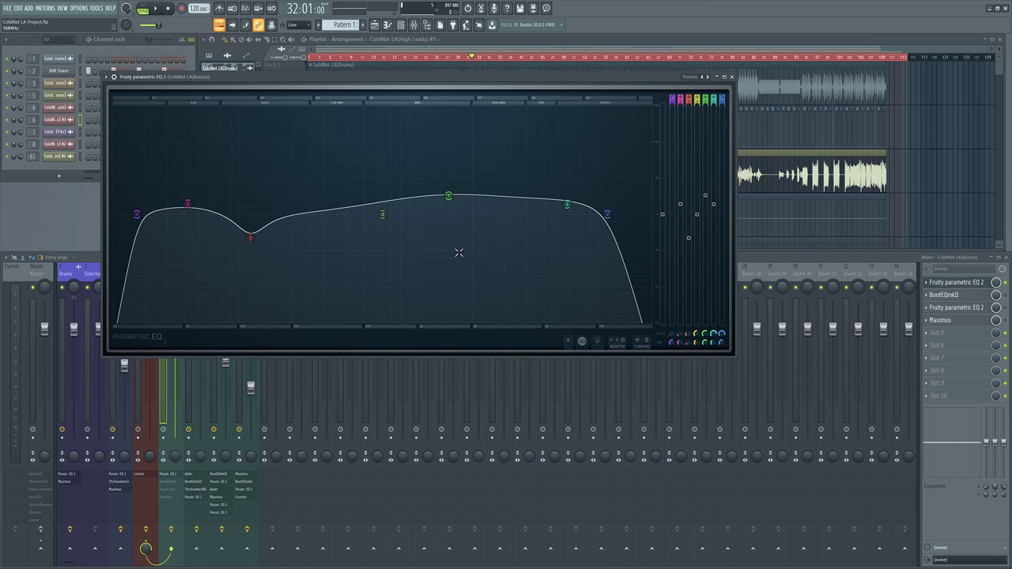
pyautogui.press('space')
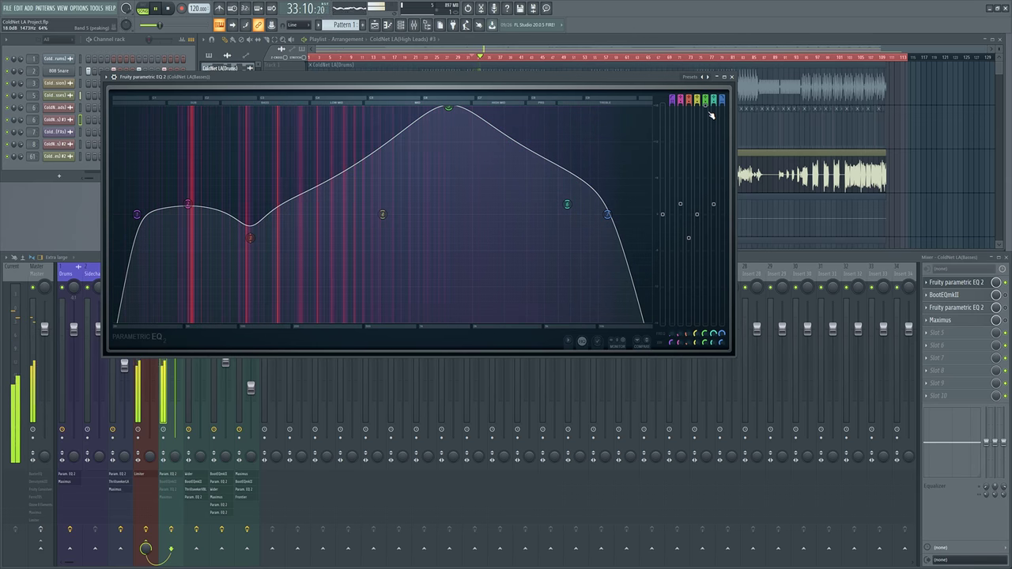
pyautogui.press('space')
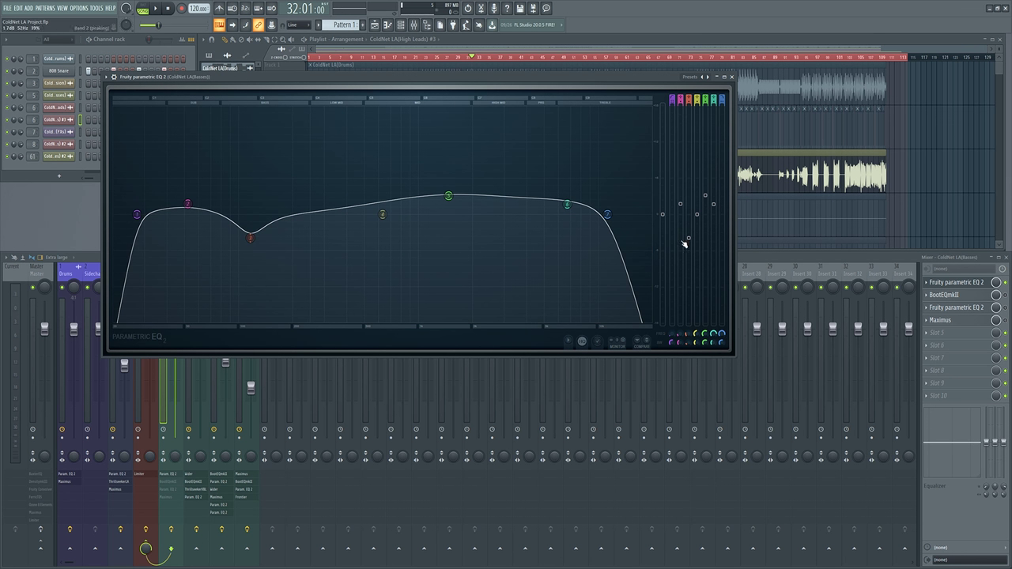
# Step: Boost EQ band 3 at 116 Hz to 18 dB during playback to expose its resonance, and pull the band down into a cut
pyautogui.press('space')
pyautogui.moveTo(688, 237); pyautogui.dragTo(689, 102)
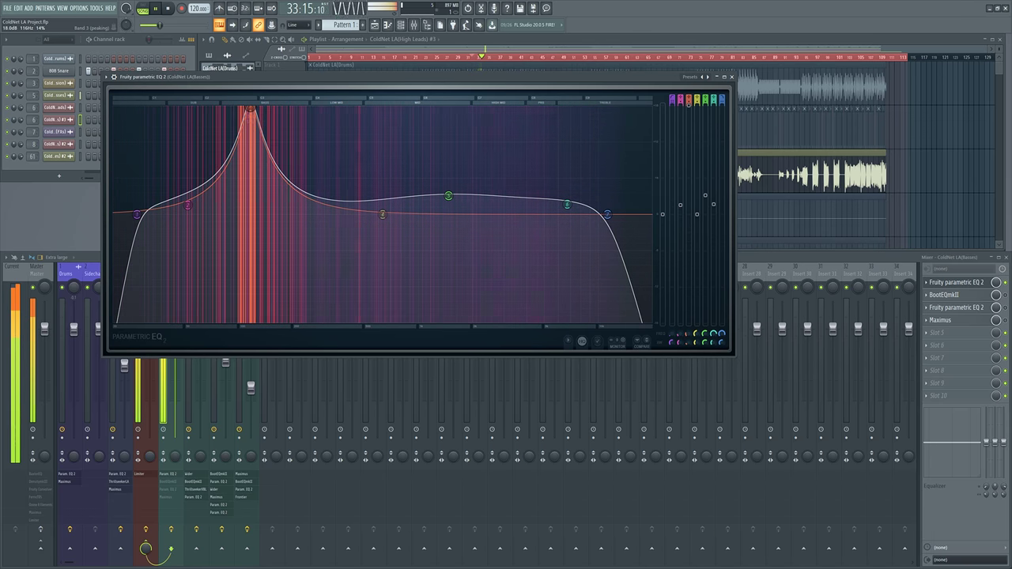
pyautogui.moveTo(250, 108); pyautogui.dragTo(250, 248)
pyautogui.press('space')
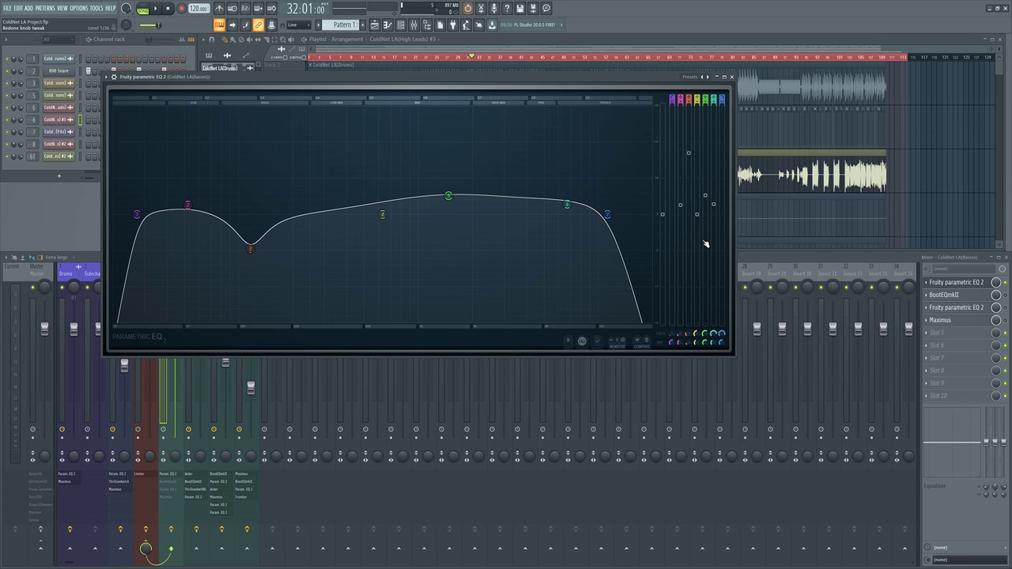
# Step: Audition the low end from 32:01:00, lower EQ band 1's frequency slightly and close the first EQ
pyautogui.press('space')
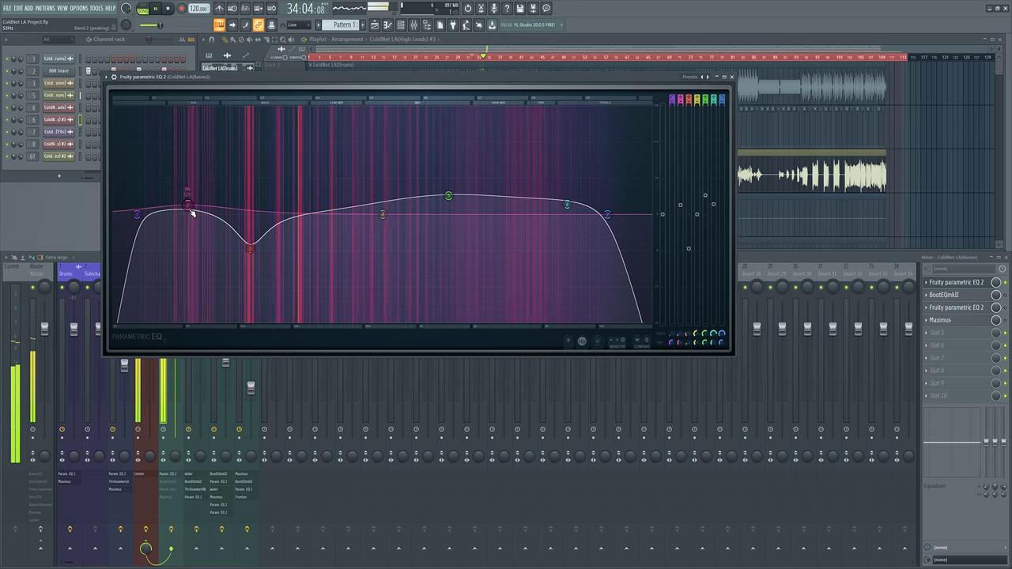
pyautogui.click(138, 215)
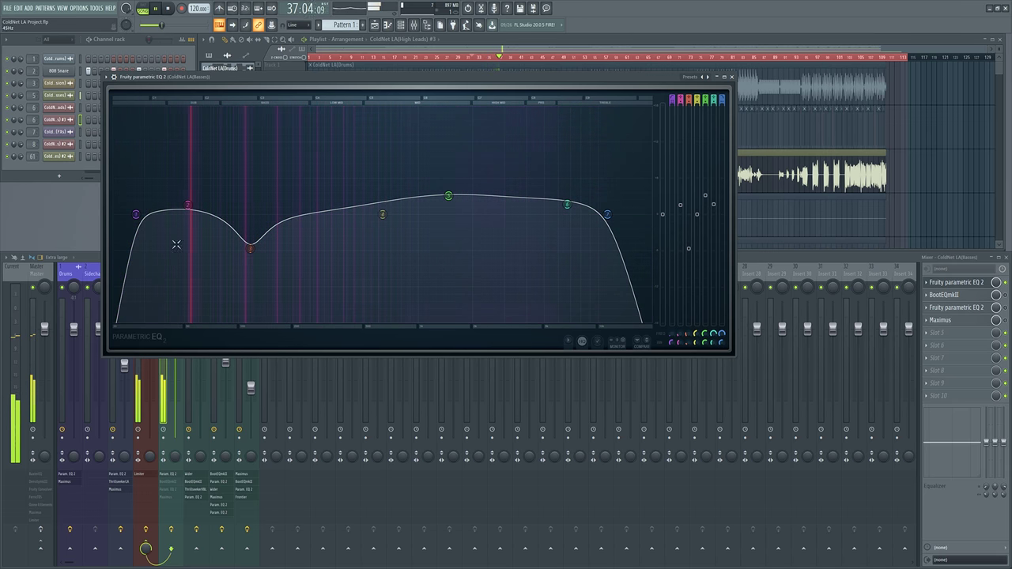
pyautogui.press('space')
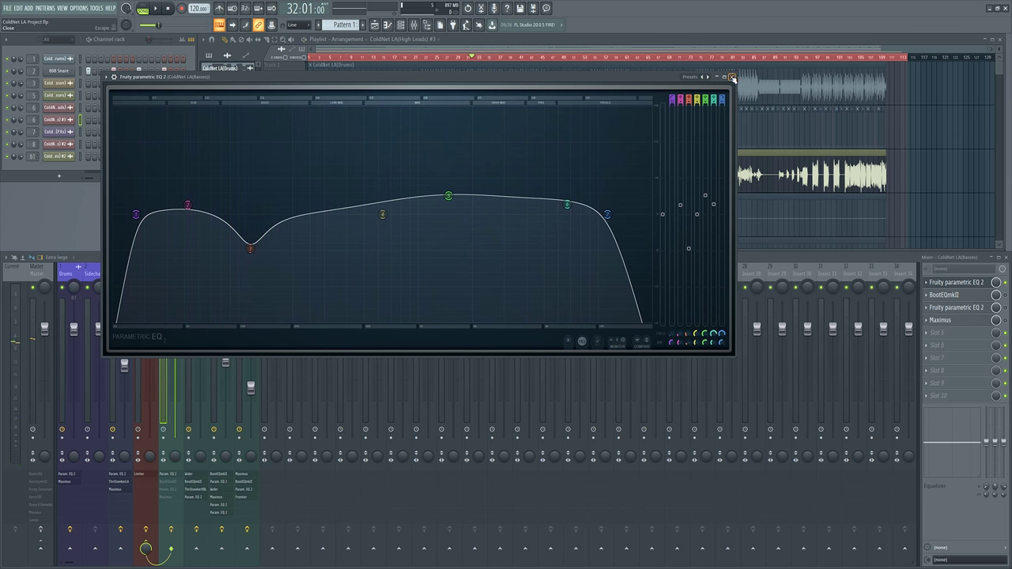
pyautogui.click(731, 77)
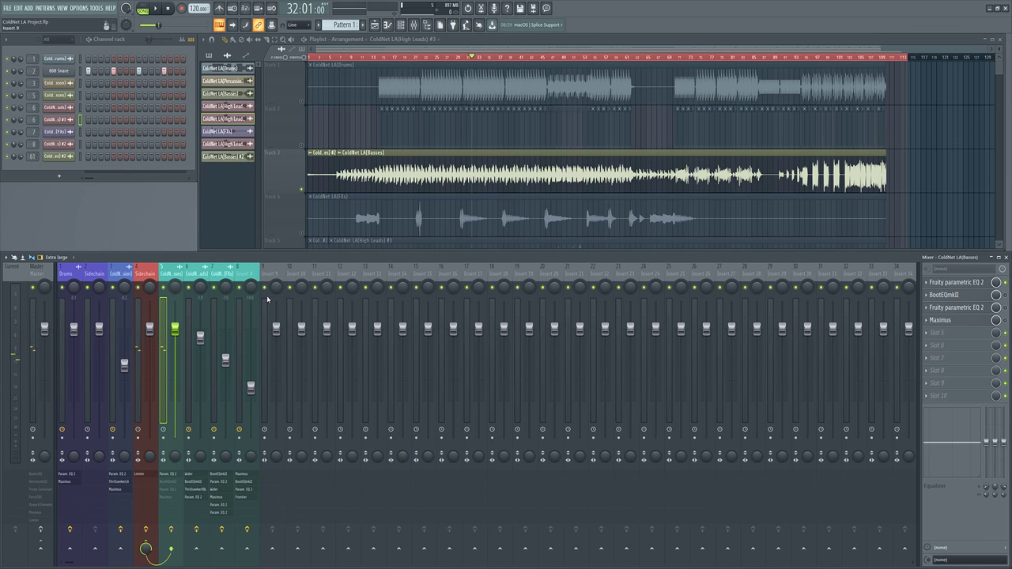
# Step: View the Master track's effects, return to the ColdNet LA(Basses) track and open BootEQmkII beside the Playlist clips
pyautogui.click(37, 273)
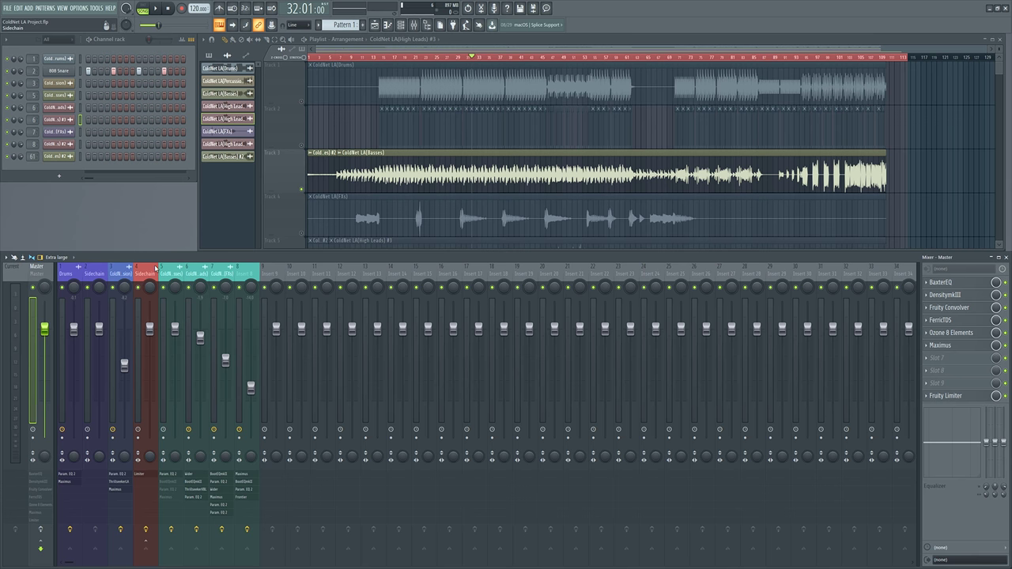
pyautogui.click(171, 271)
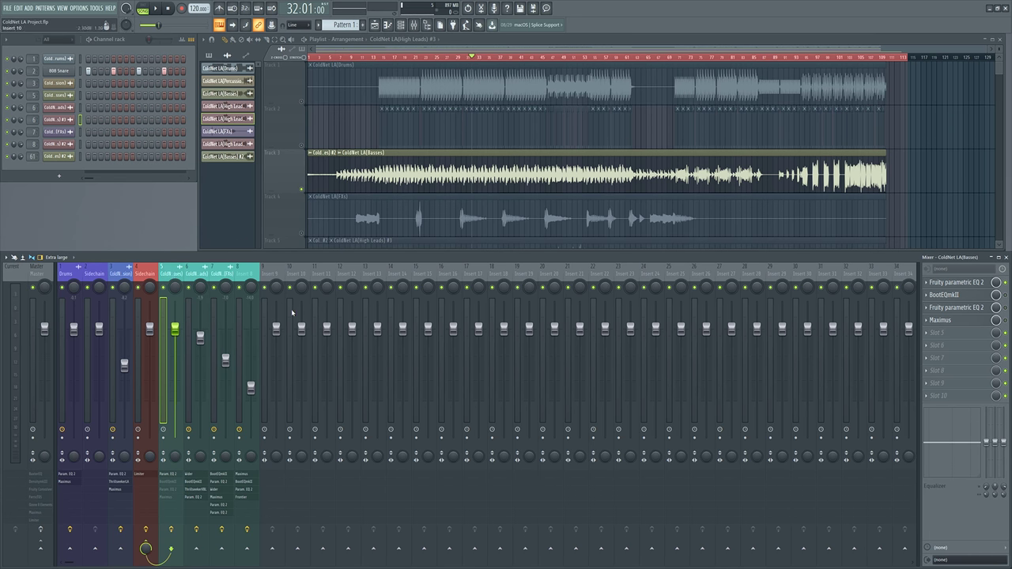
pyautogui.click(955, 295)
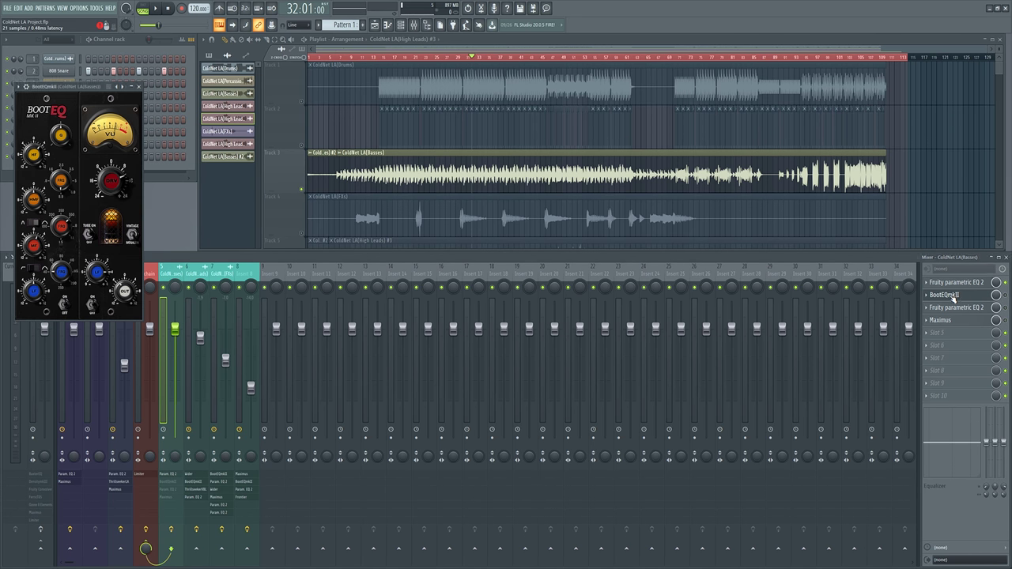
pyautogui.moveTo(46, 94); pyautogui.dragTo(326, 67)
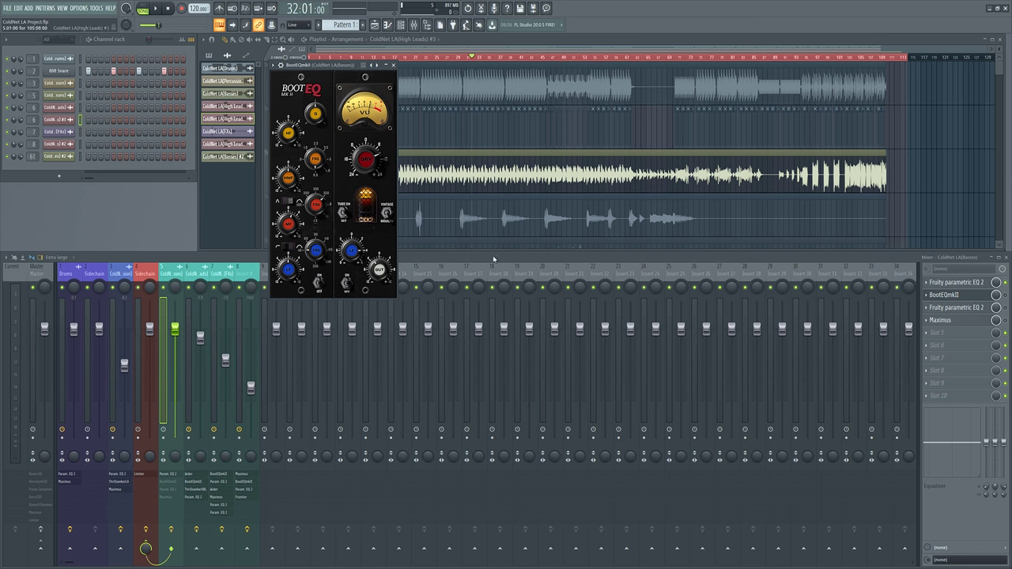
pyautogui.moveTo(360, 65); pyautogui.dragTo(217, 70)
# Step: Play the basses from 32:01:00 and enable BootEQmkII during playback to compare the sound without and with it
pyautogui.press('space')
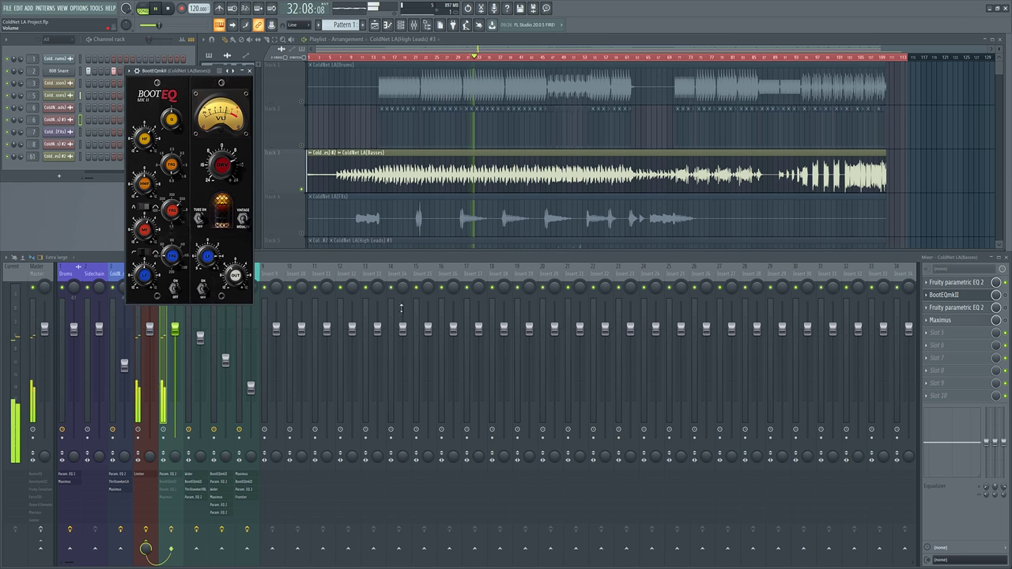
pyautogui.click(1007, 296)
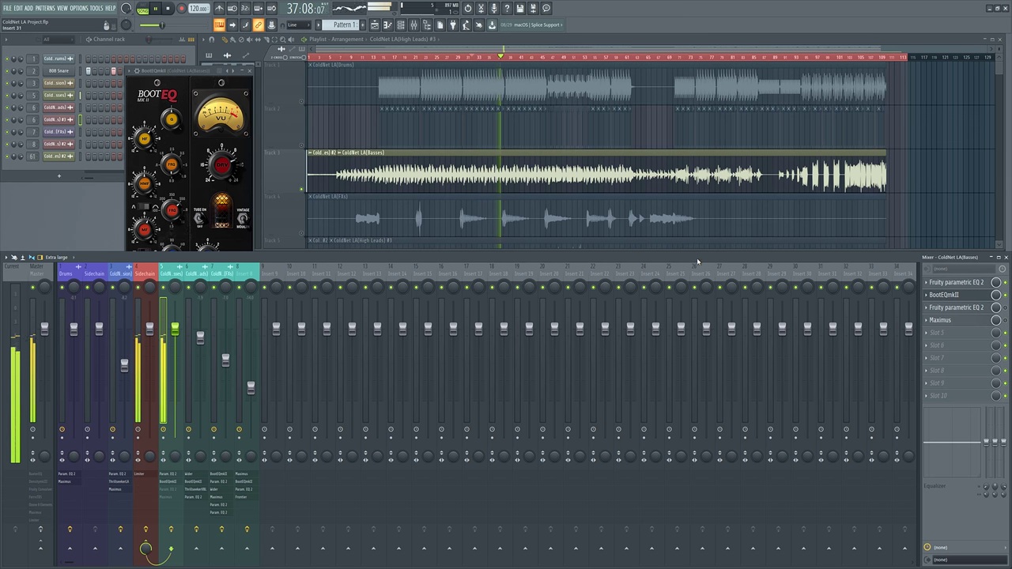
pyautogui.moveTo(178, 71); pyautogui.dragTo(212, 67)
pyautogui.press('space')
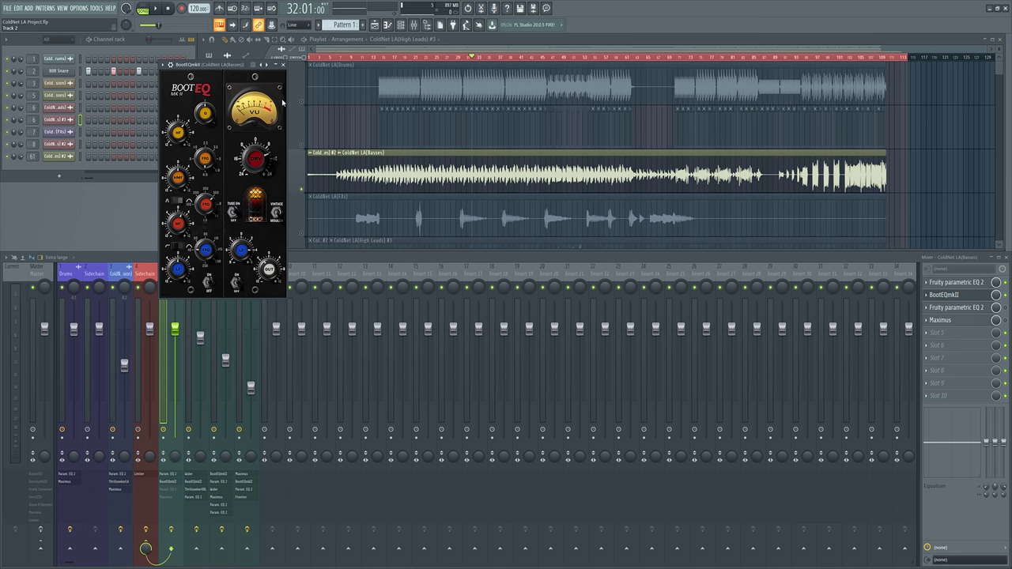
# Step: Open the second Fruity parametric EQ 2 on the basses during playback from 32:01:00, and close the plugin windows including BootEQmkII
pyautogui.click(993, 313)
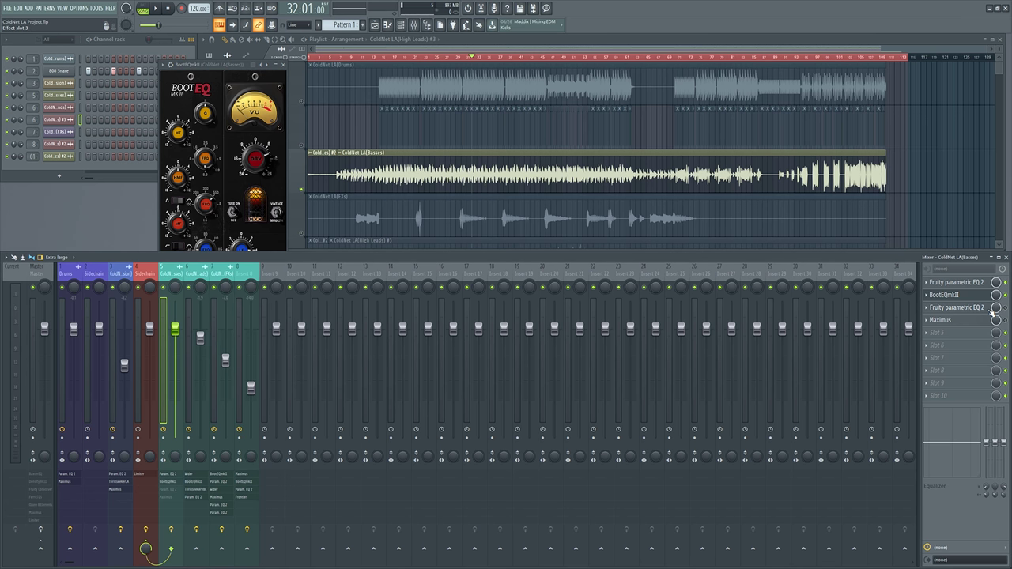
pyautogui.click(989, 308)
pyautogui.press('space')
pyautogui.moveTo(168, 113); pyautogui.dragTo(402, 134)
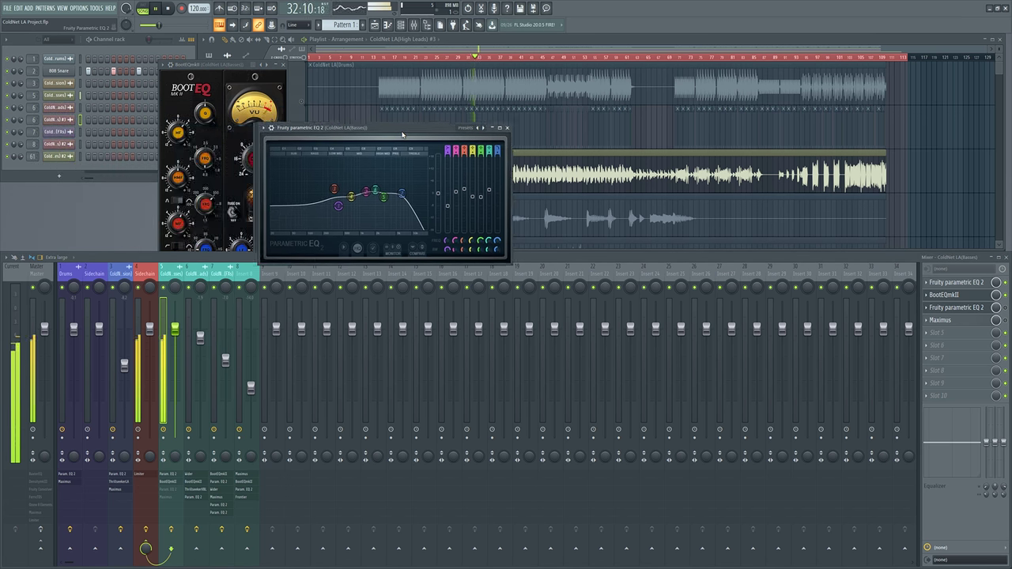
pyautogui.click(292, 70)
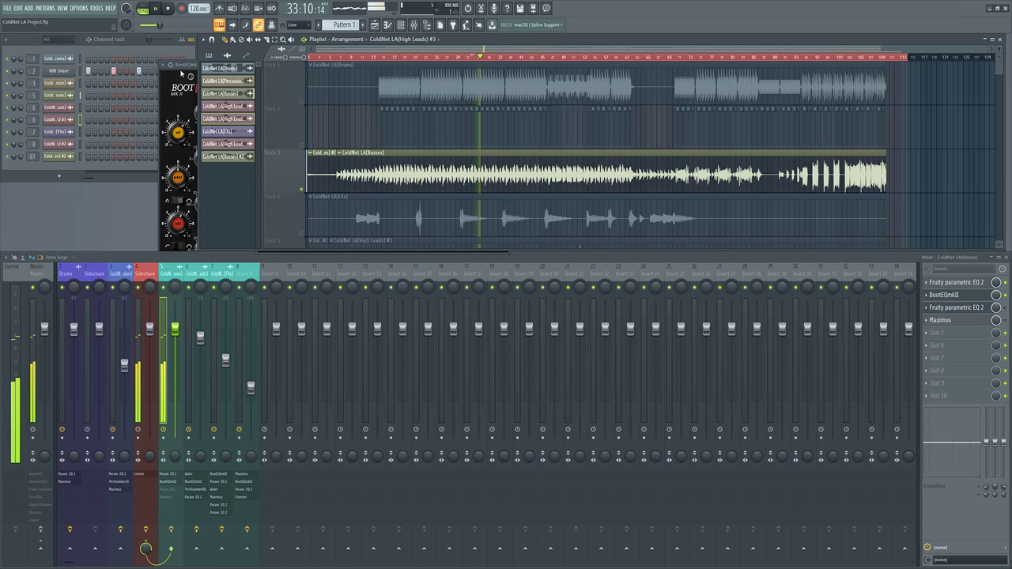
pyautogui.click(181, 73)
pyautogui.click(249, 67)
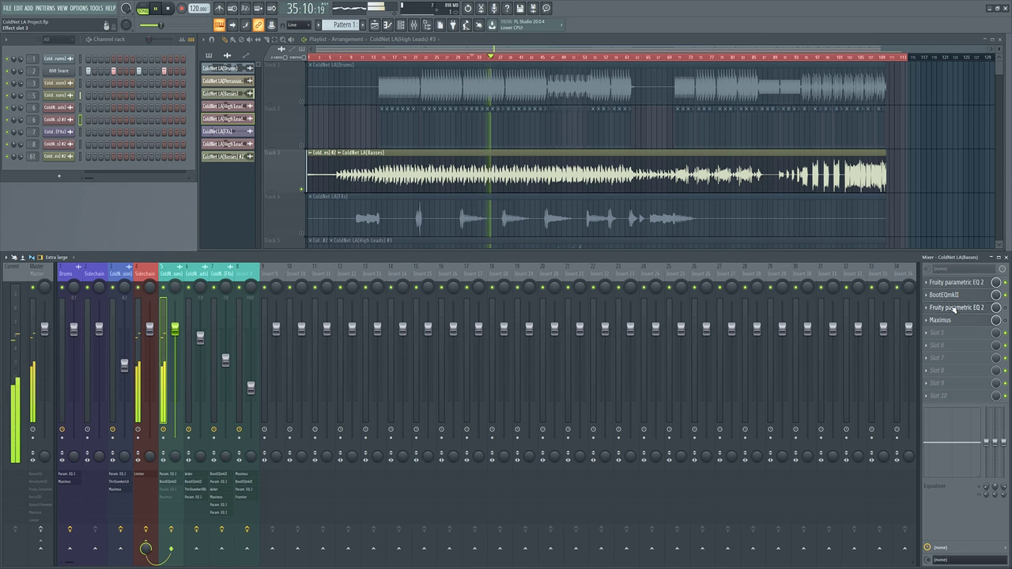
# Step: Reopen the second Fruity parametric EQ 2 in an enlarged window and enable it while the basses play
pyautogui.click(954, 309)
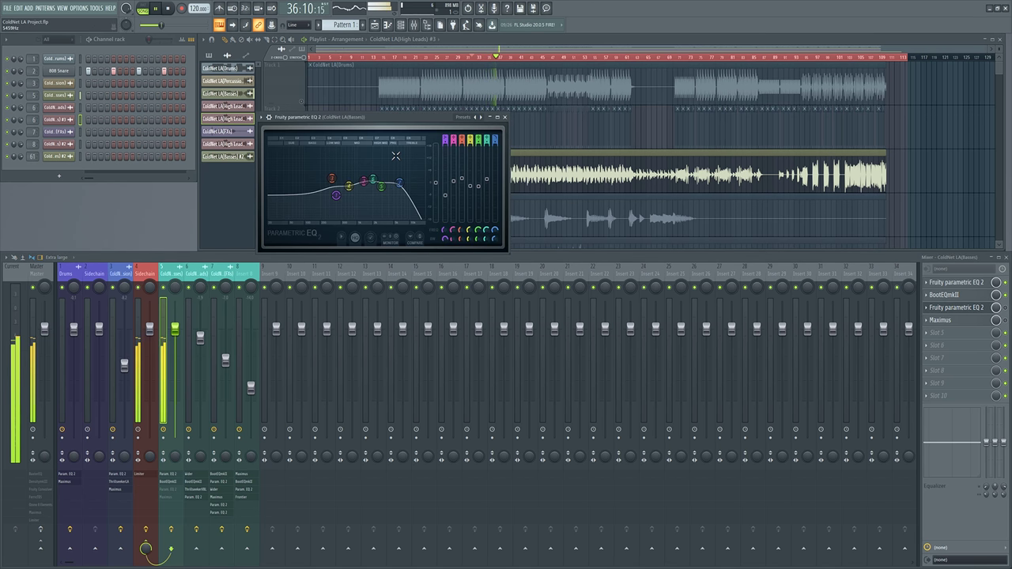
pyautogui.moveTo(395, 155); pyautogui.dragTo(367, 147)
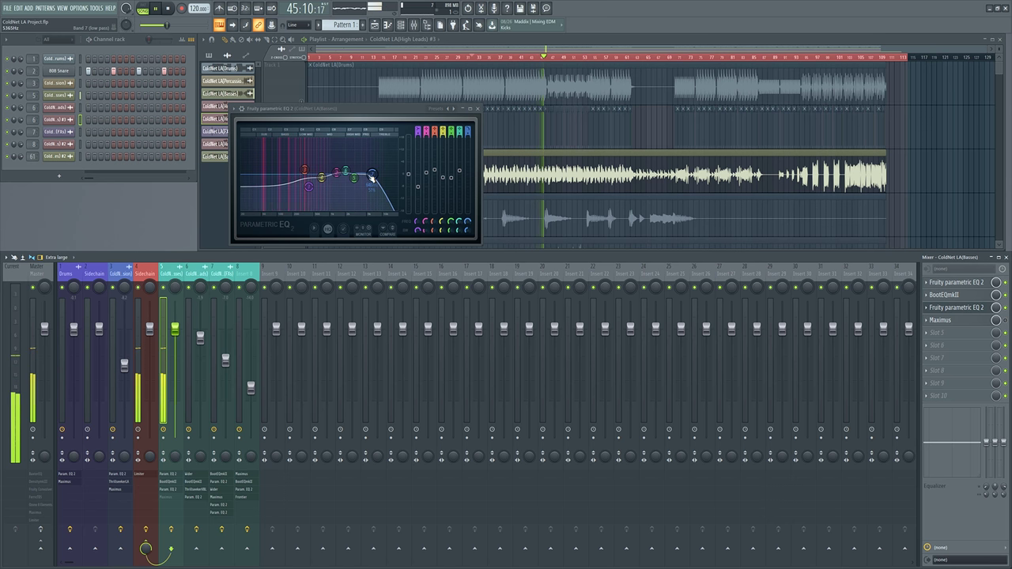
pyautogui.moveTo(480, 246); pyautogui.dragTo(926, 429)
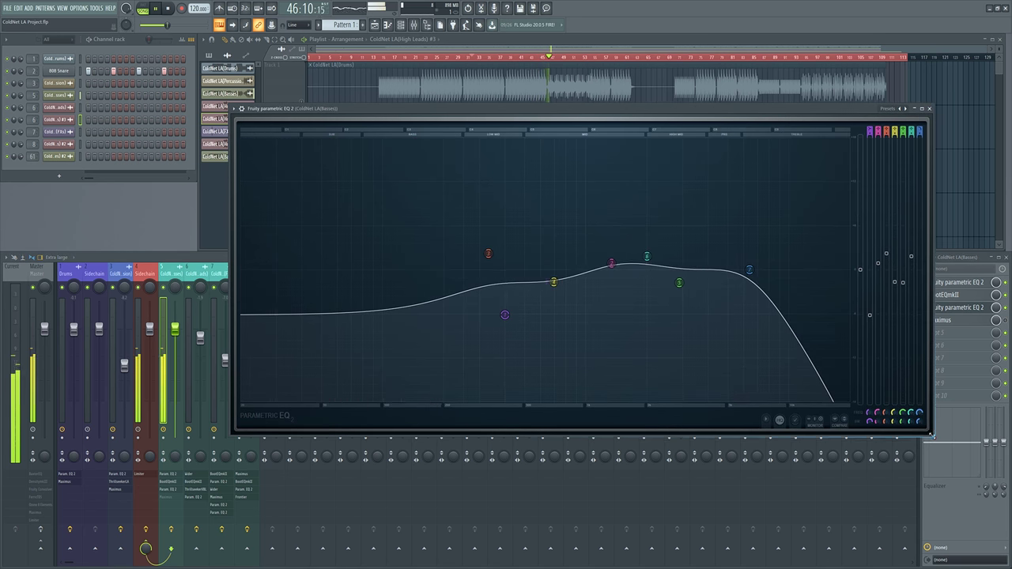
pyautogui.moveTo(375, 115); pyautogui.dragTo(312, 85)
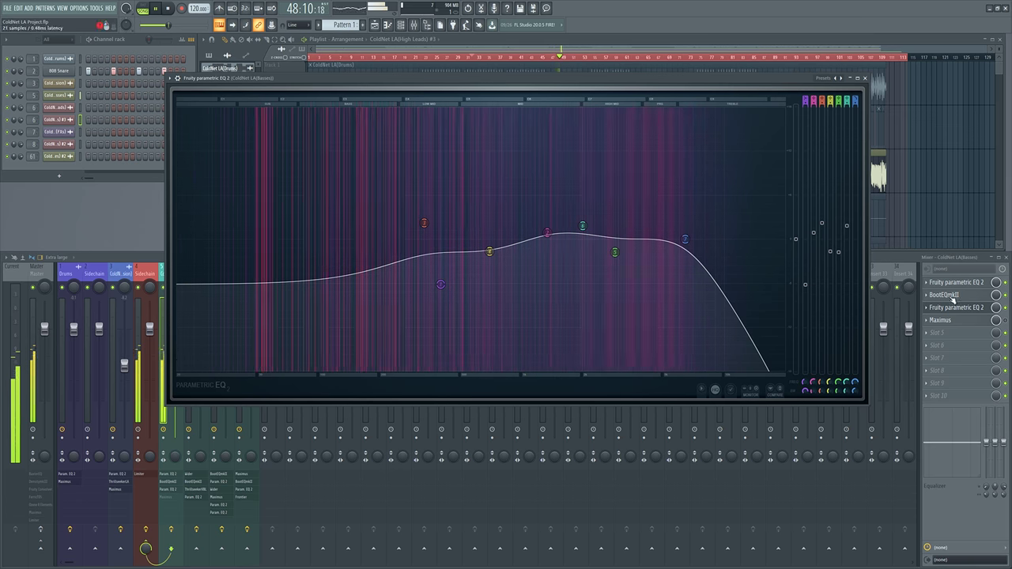
# Step: Toggle the second EQ's bypass to compare its effect on the basses, close its window and stop playback
pyautogui.click(1007, 312)
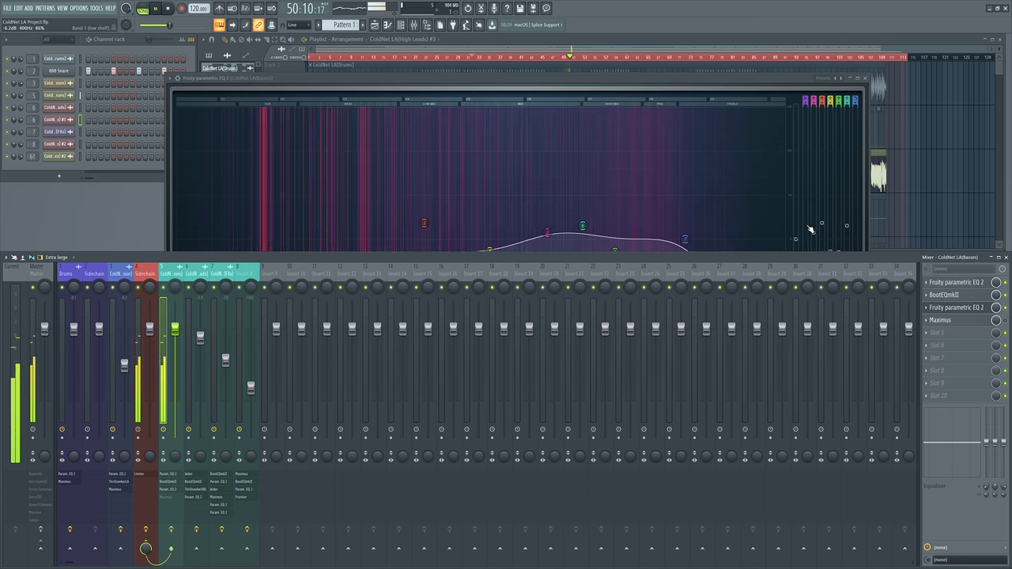
pyautogui.click(865, 78)
pyautogui.press('space')
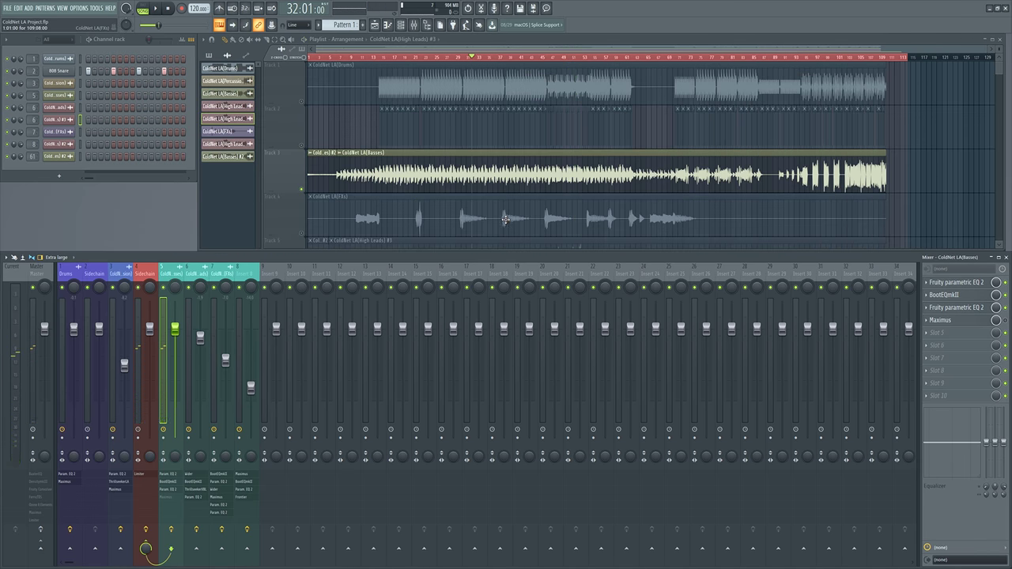
# Step: Toggle the second Fruity parametric EQ 2 while the basses play from 32:01:00, stop playback and close the EQ window
pyautogui.click(1001, 310)
pyautogui.press('space')
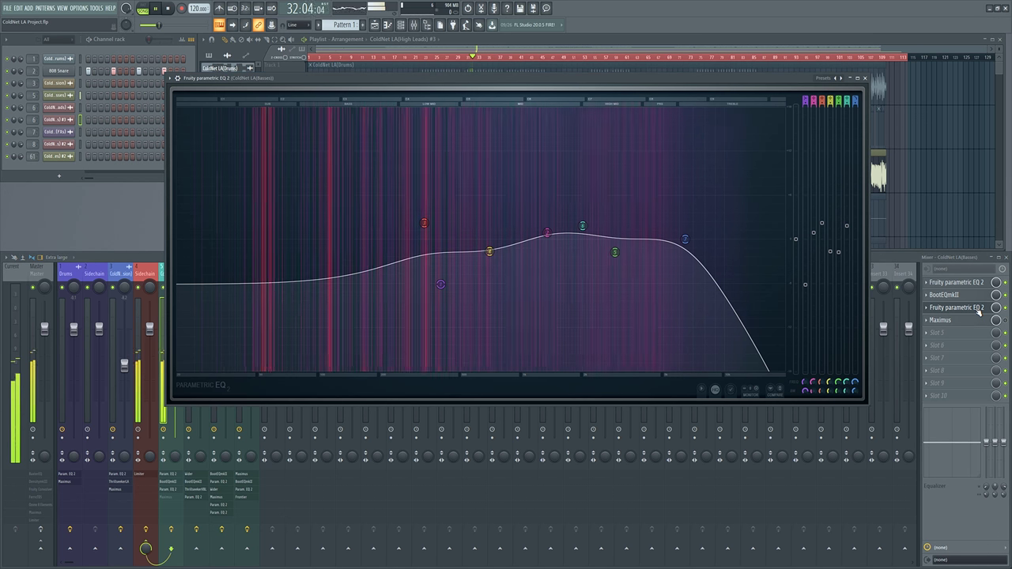
pyautogui.click(1003, 310)
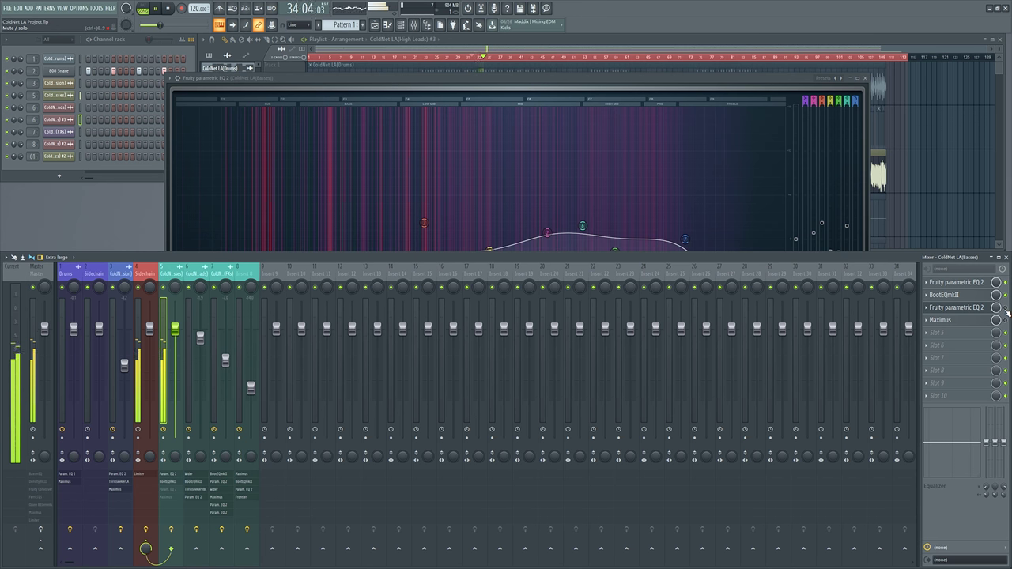
pyautogui.press('space')
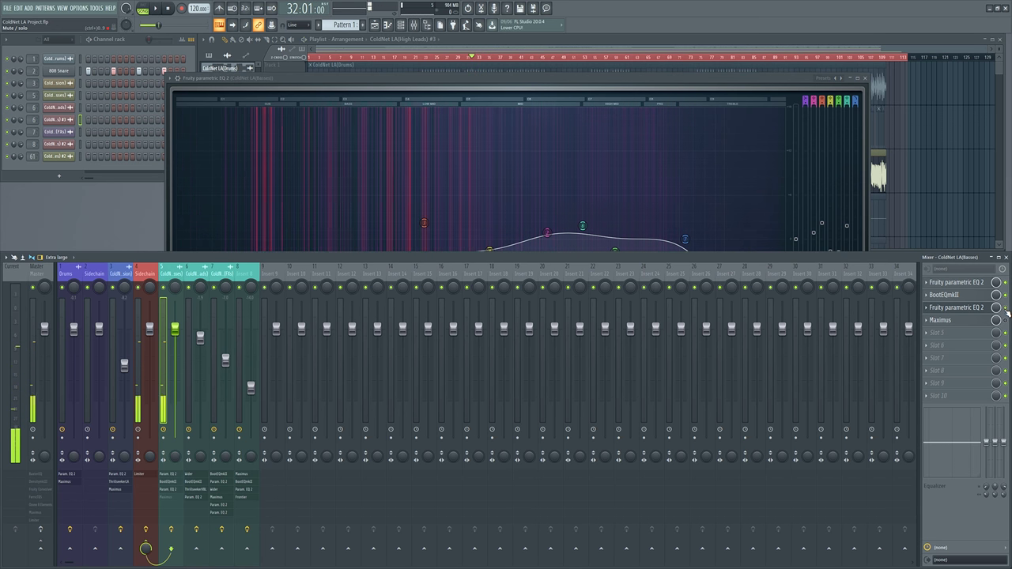
pyautogui.click(564, 77)
pyautogui.moveTo(565, 77); pyautogui.dragTo(543, 63)
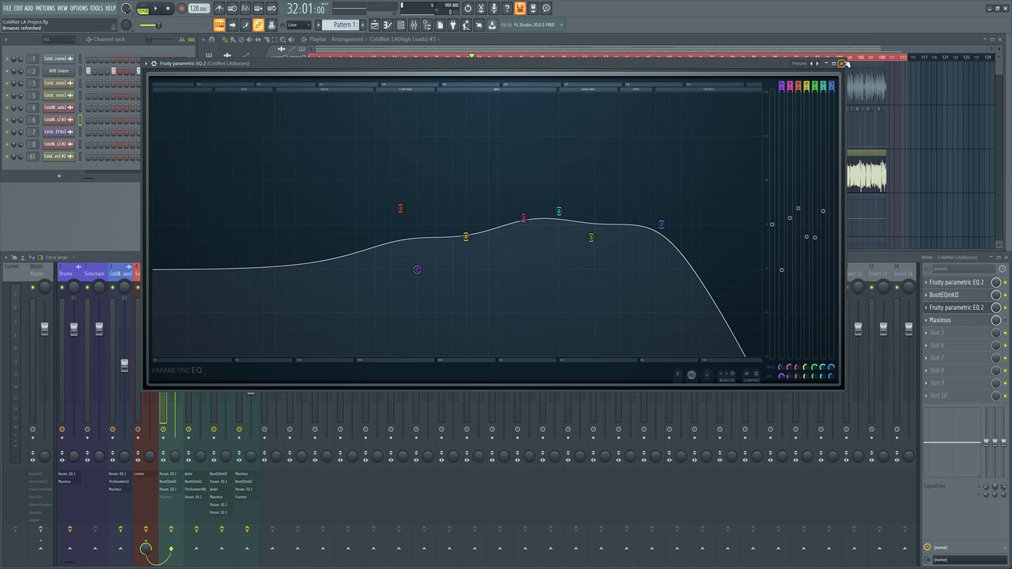
pyautogui.click(843, 62)
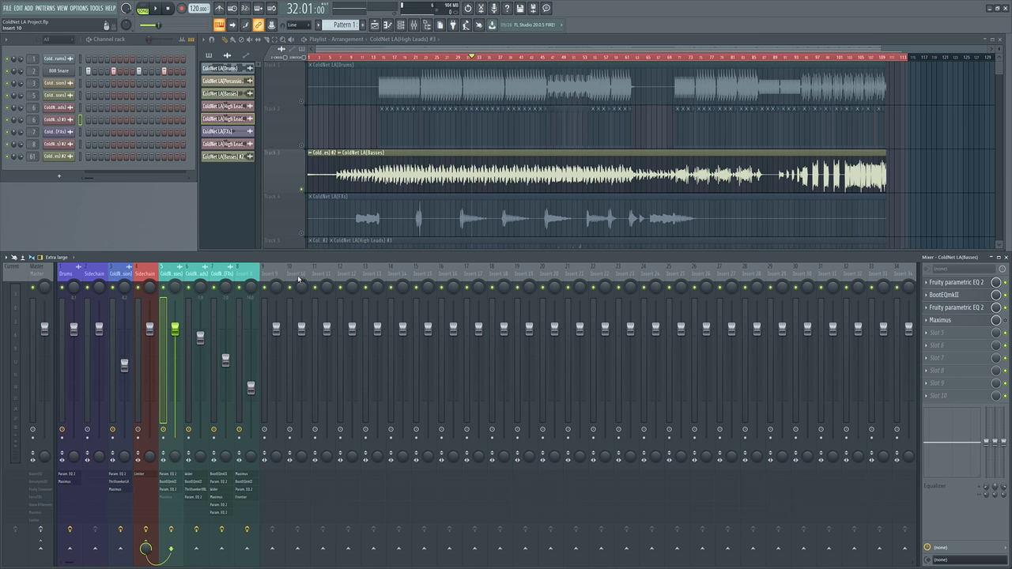
# Step: Open and enable Maximus on the basses, enlarge and reposition its window, and display the Low band
pyautogui.click(961, 321)
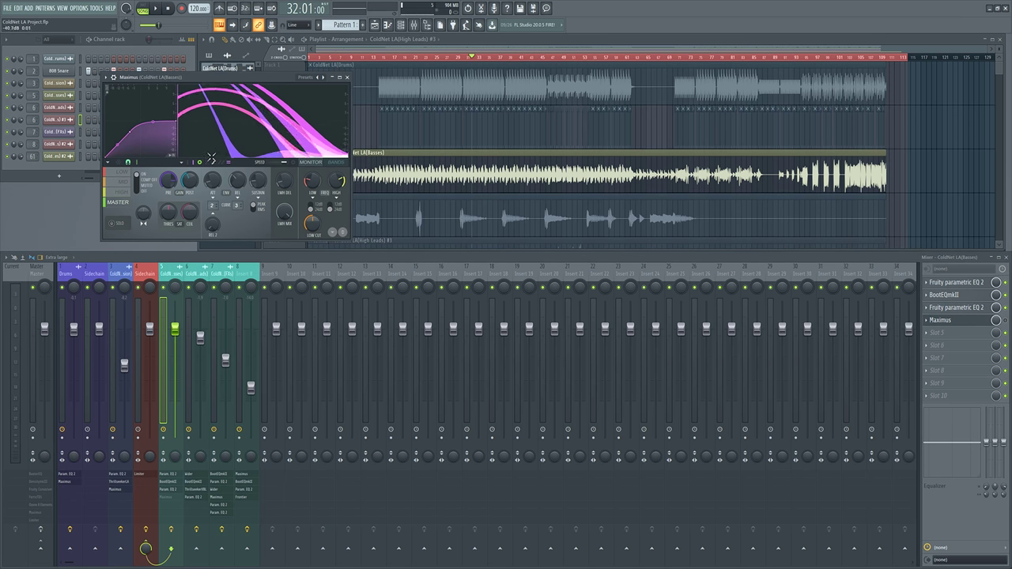
pyautogui.click(1005, 320)
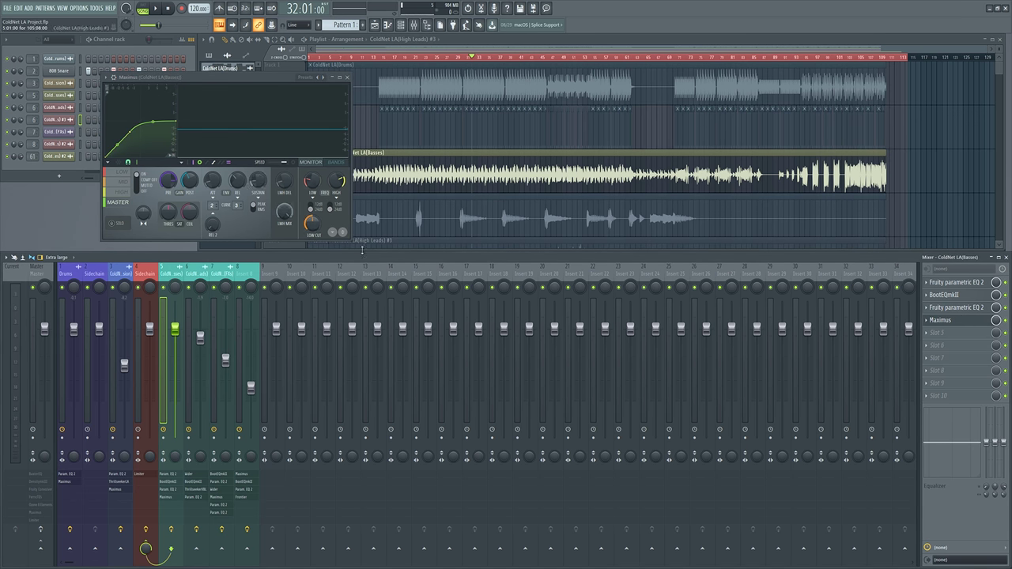
pyautogui.moveTo(352, 239); pyautogui.dragTo(734, 433)
pyautogui.click(124, 368)
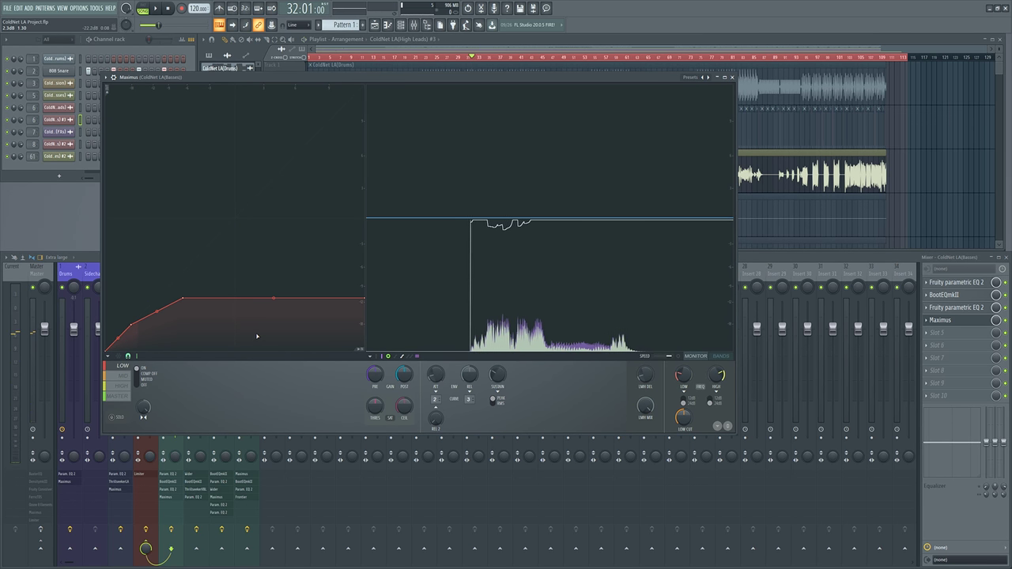
pyautogui.moveTo(346, 80); pyautogui.dragTo(252, 193)
# Step: Play the basses around bars 101 and 103 and from 83:01:00 to examine Maximus's low-band compression in different sections
pyautogui.click(430, 129)
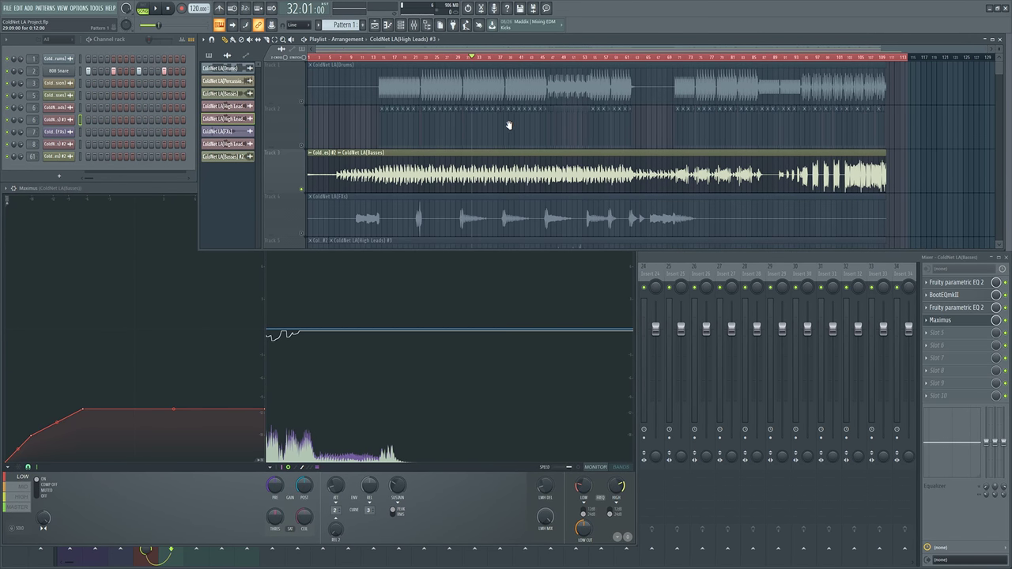
pyautogui.click(836, 57)
pyautogui.scroll(5, 831, 57)
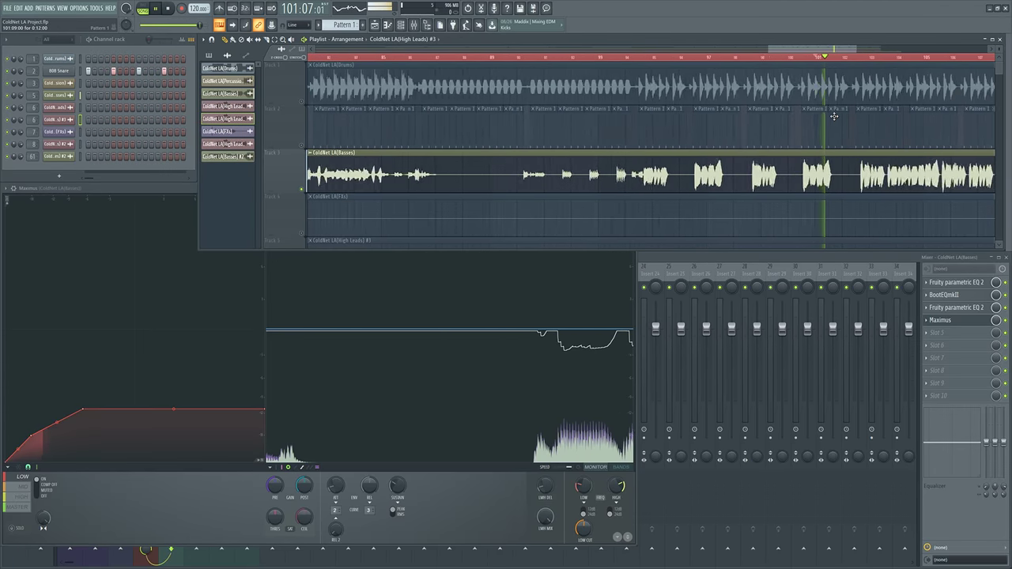
pyautogui.click(757, 59)
pyautogui.hscroll(2, 666, 156)
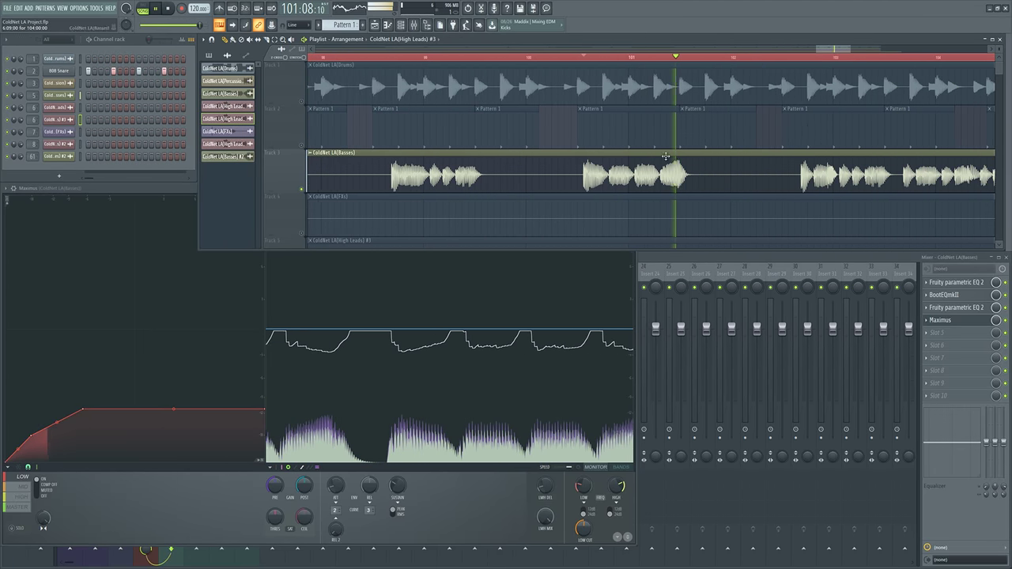
pyautogui.click(807, 57)
pyautogui.scroll(-4, 889, 138)
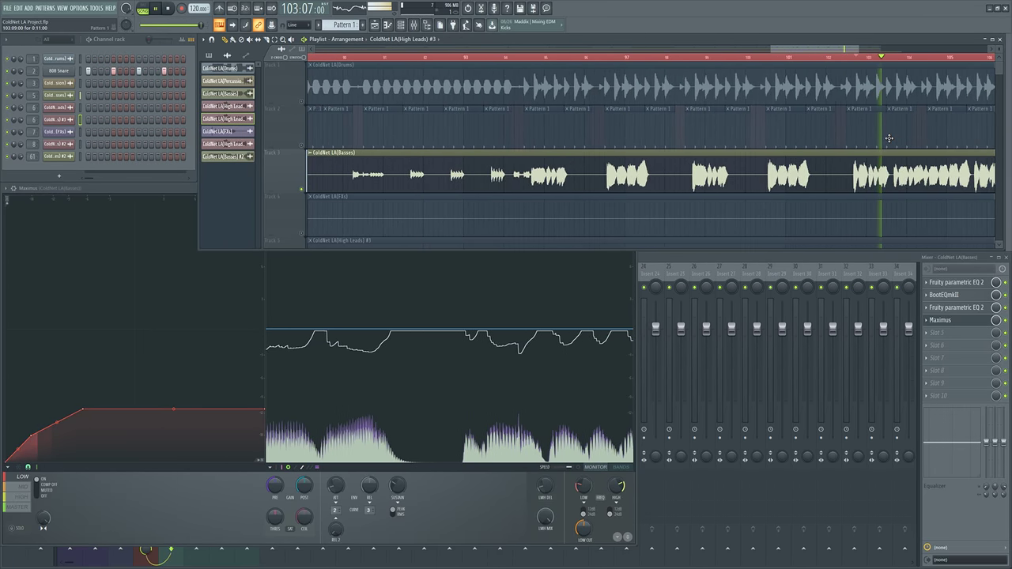
pyautogui.moveTo(889, 138); pyautogui.dragTo(682, 124)
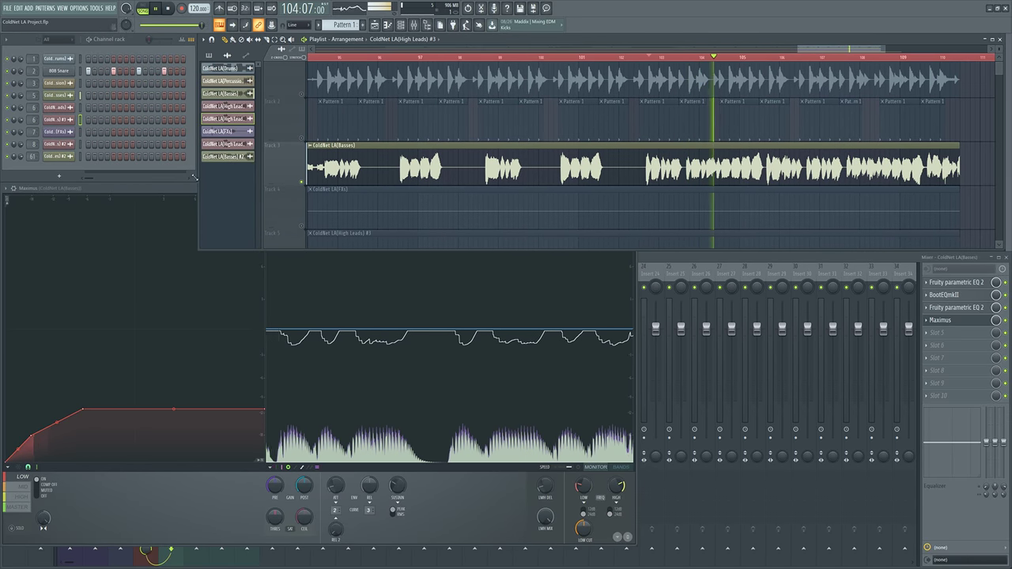
pyautogui.scroll(-4, 682, 124)
pyautogui.click(493, 57)
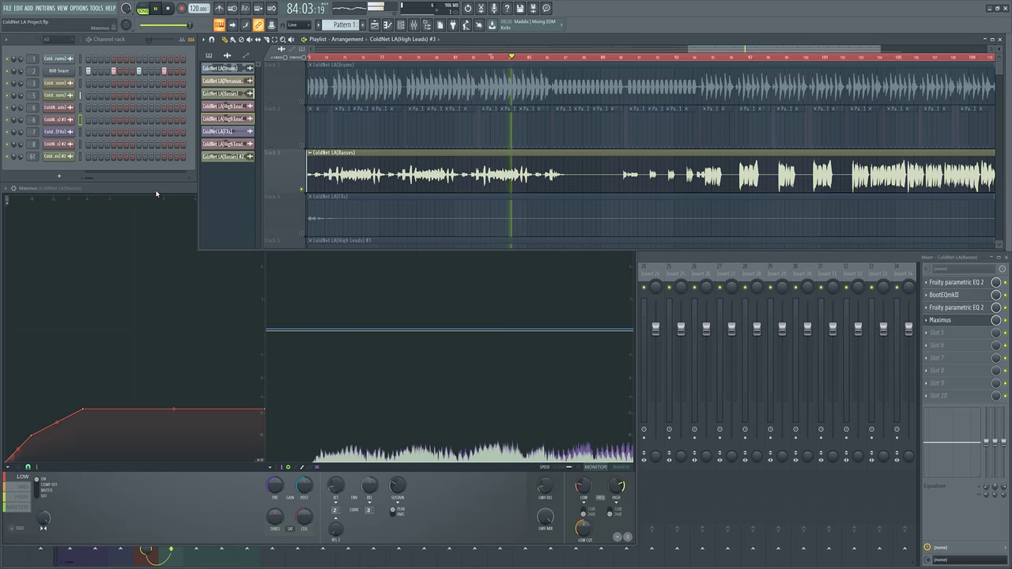
pyautogui.press('space')
# Step: Move the Maximus window up and play the basses from 23:01:00 to examine the low-band compression
pyautogui.moveTo(339, 143); pyautogui.dragTo(501, 119)
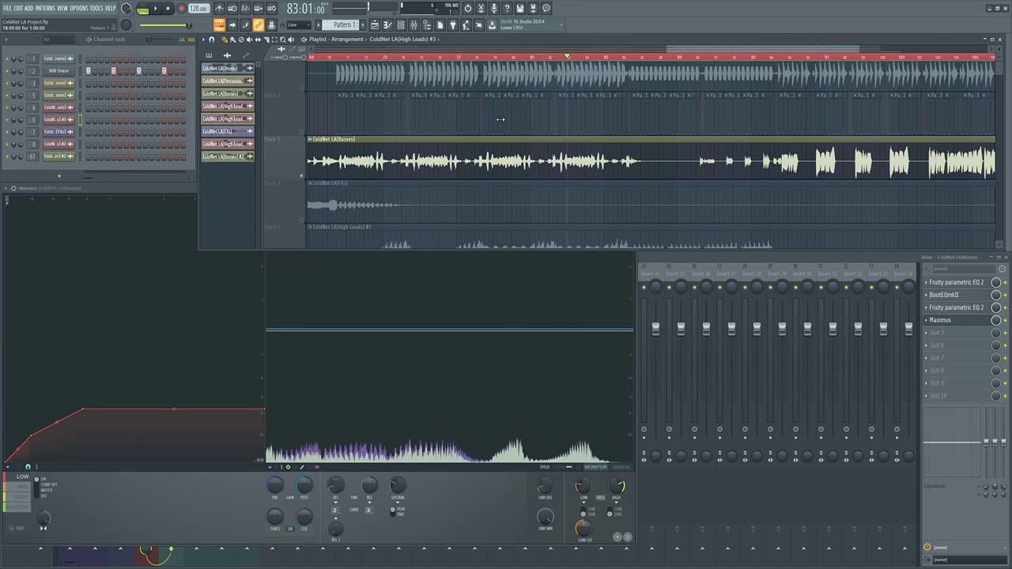
pyautogui.moveTo(180, 190); pyautogui.dragTo(150, 143)
pyautogui.moveTo(667, 47); pyautogui.dragTo(491, 46)
pyautogui.click(425, 59)
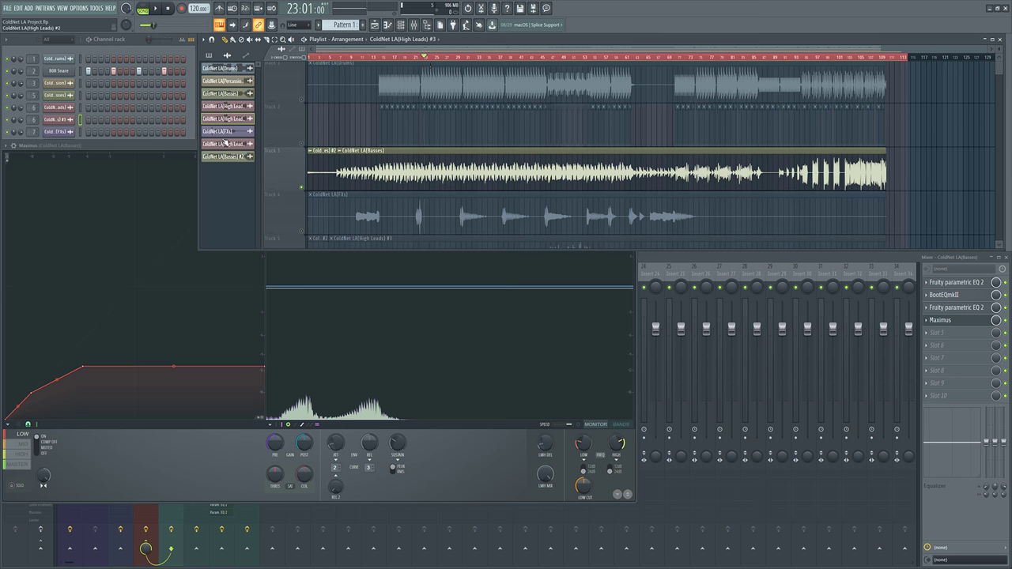
pyautogui.press('space')
pyautogui.click(102, 145)
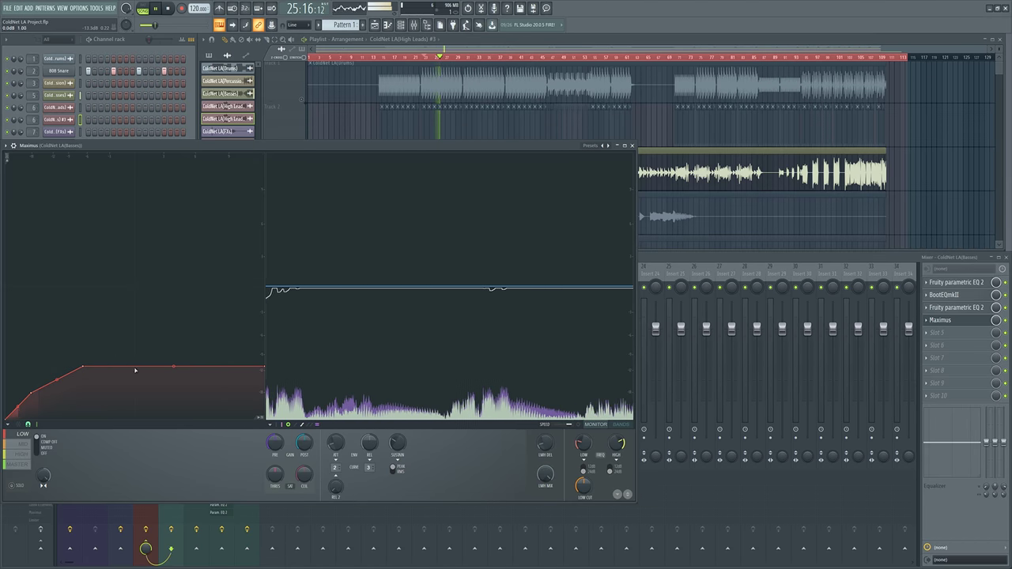
pyautogui.press('space')
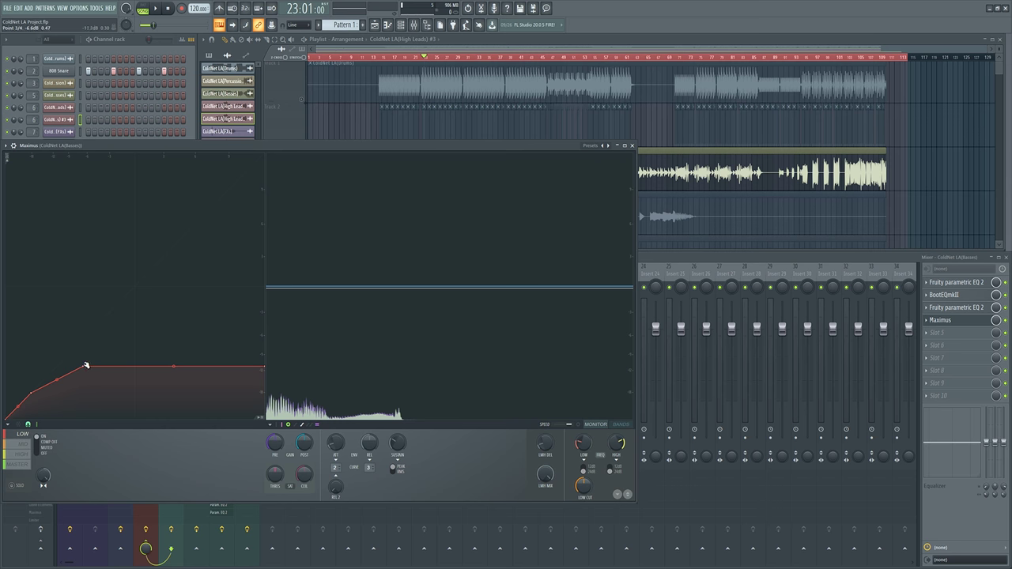
# Step: Play the basses from 103:01:00, stop, and inspect the Low band's compression curve in Maximus
pyautogui.click(849, 59)
pyautogui.press('space')
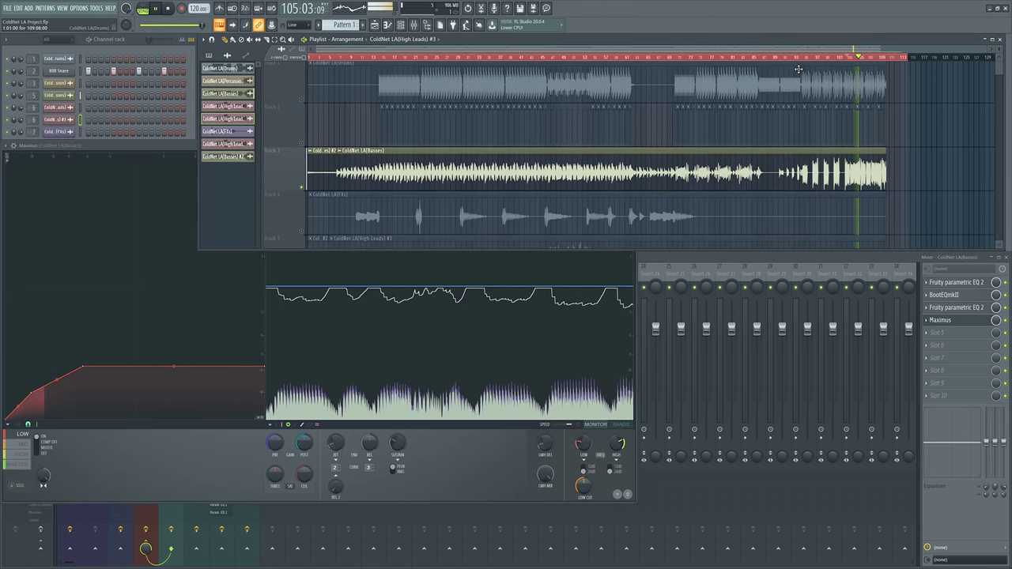
pyautogui.press('space')
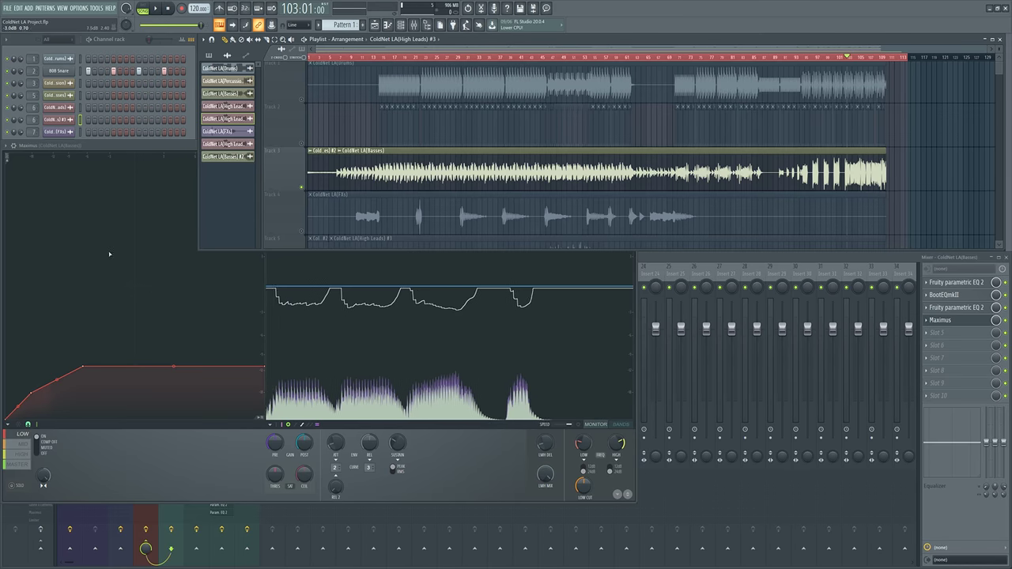
pyautogui.click(68, 324)
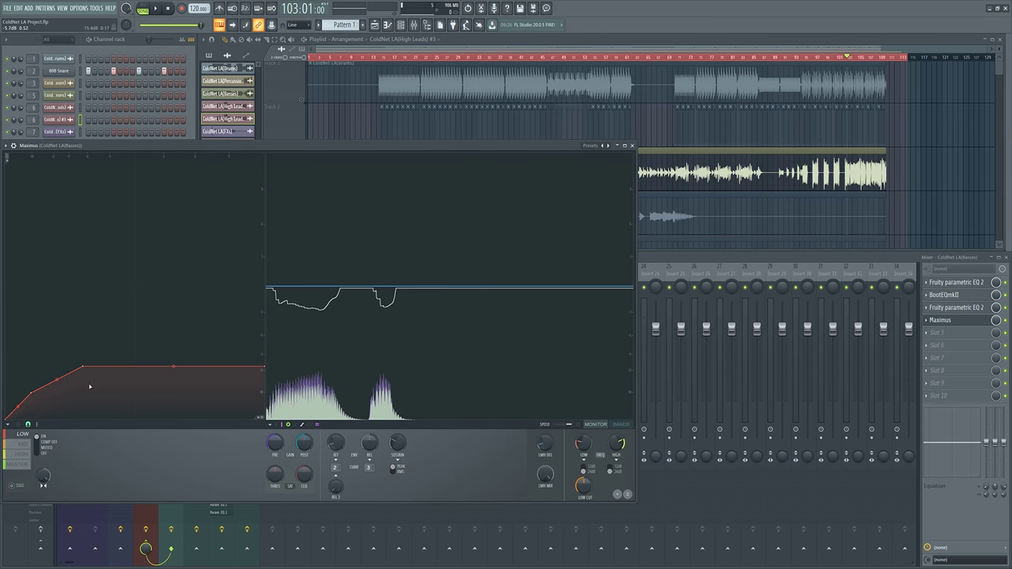
# Step: Replay the basses from 103:01:00 and play the quieter passage from 90:01:00 to compare how strongly the Low band compresses
pyautogui.click(525, 74)
pyautogui.press('space')
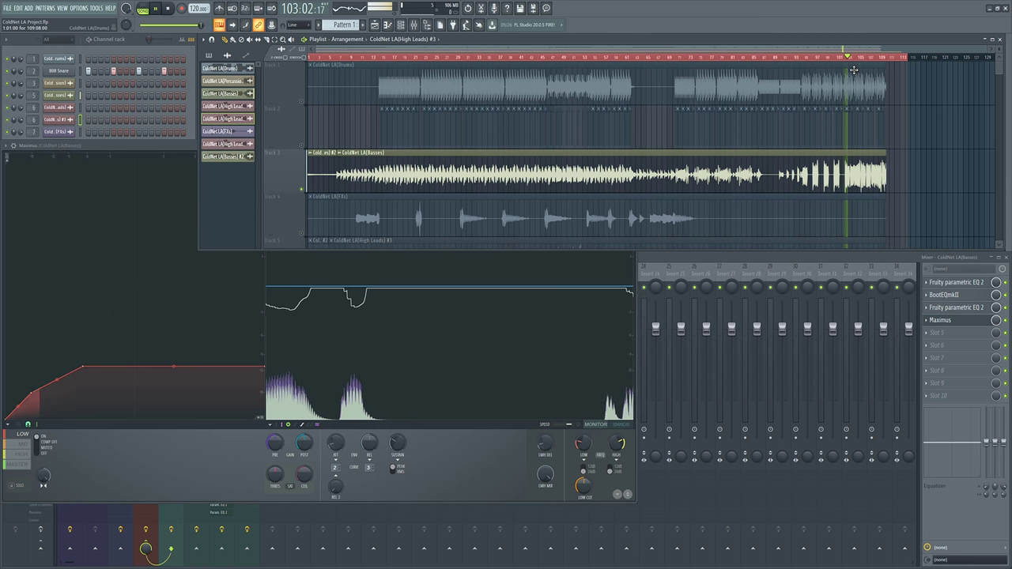
pyautogui.scroll(2, 826, 132)
pyautogui.scroll(2, 826, 132)
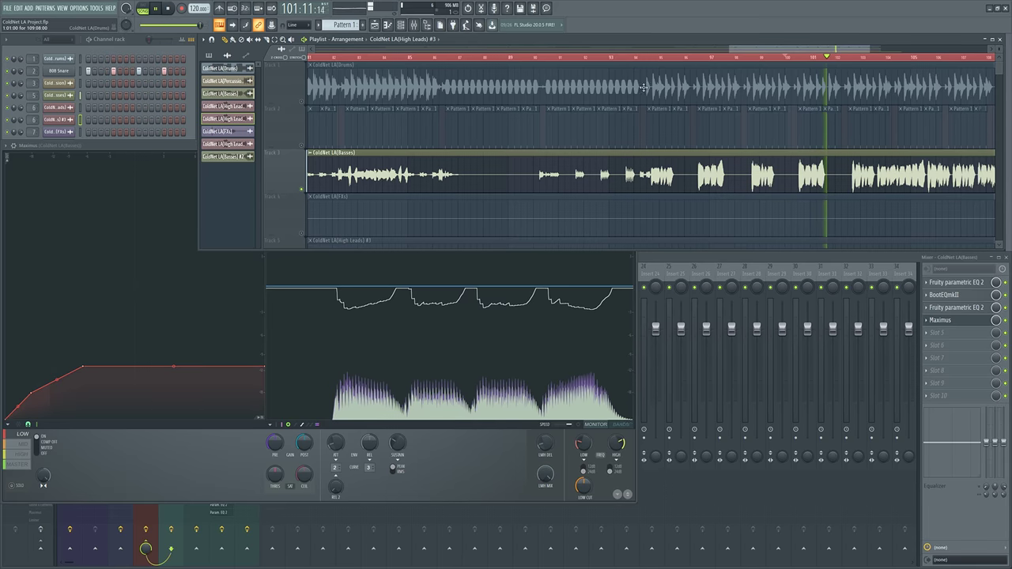
pyautogui.press('space')
pyautogui.click(548, 61)
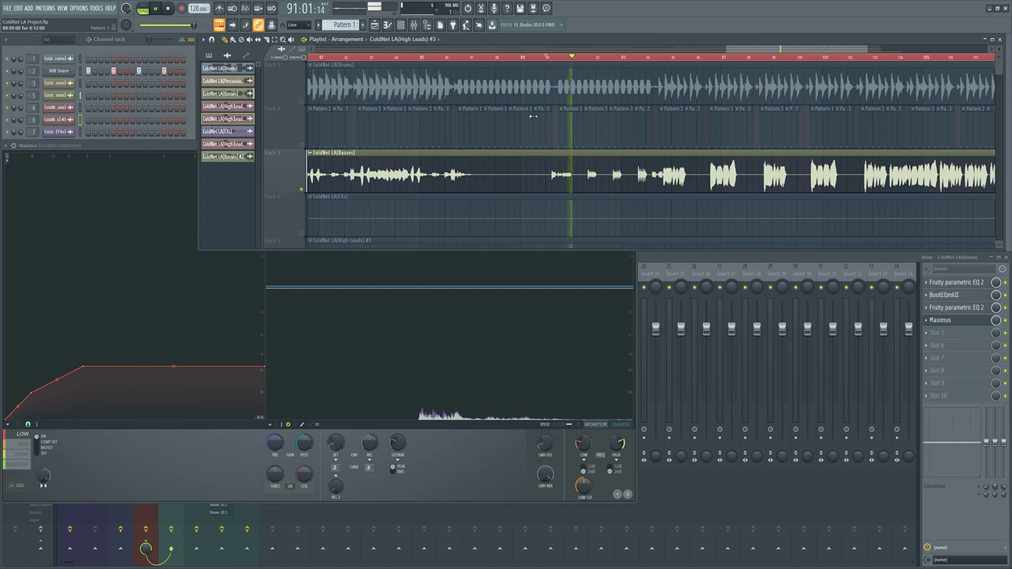
pyautogui.press('space')
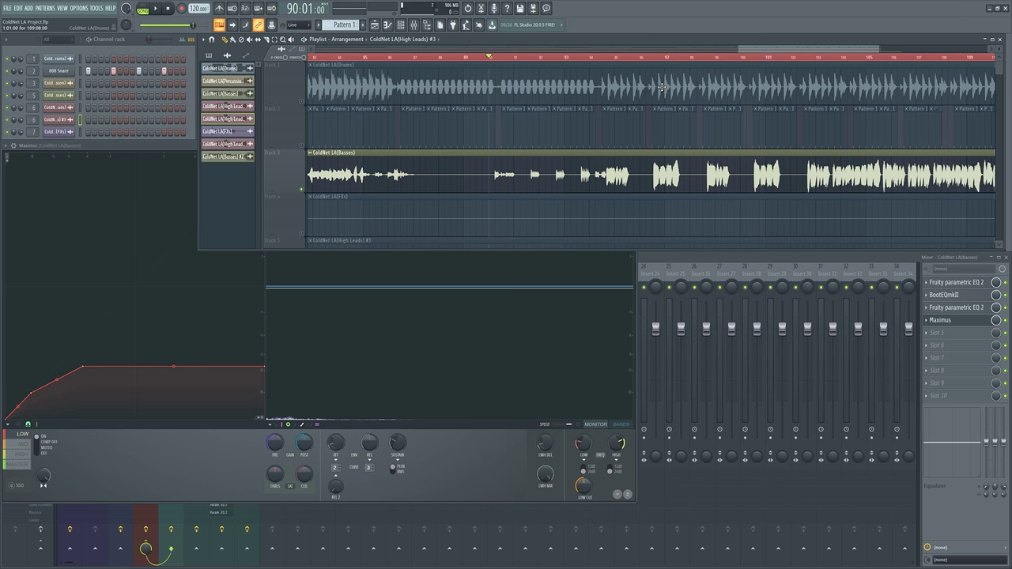
# Step: Play the basses from 46:09:00, switch the Low band's compression off and back on in Maximus, and reposition its window
pyautogui.hscroll(-5, 563, 155)
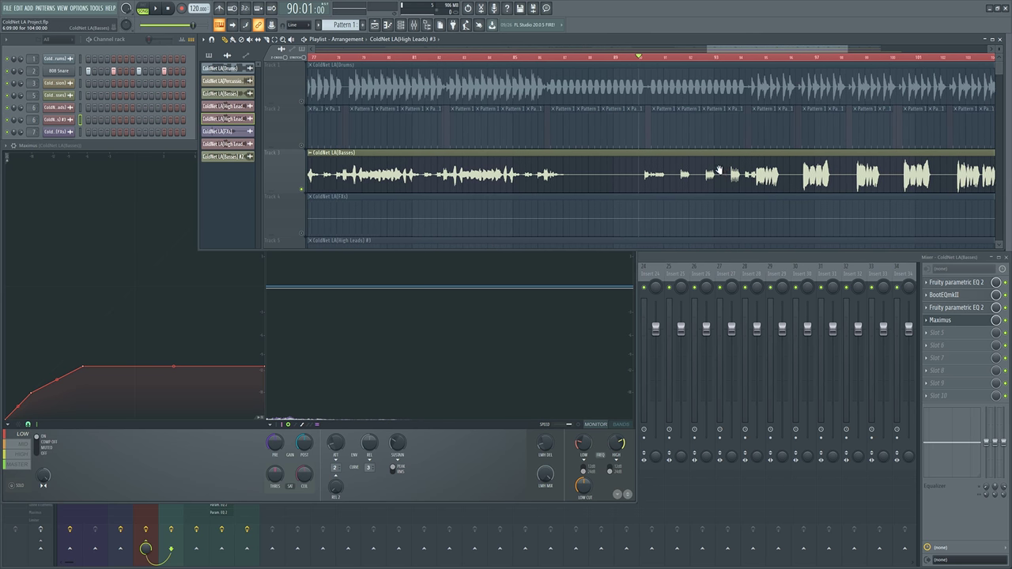
pyautogui.scroll(-3, 588, 127)
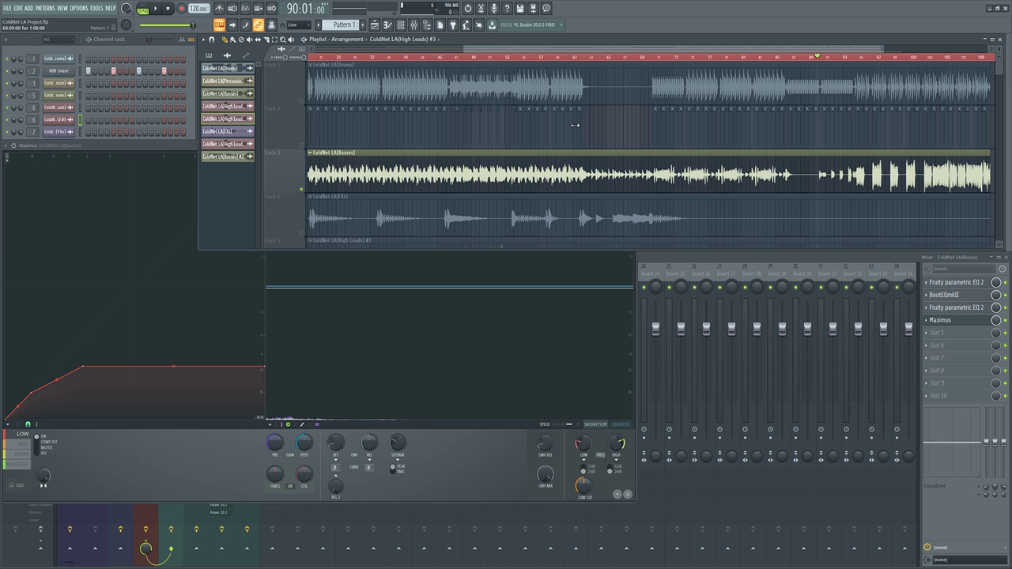
pyautogui.click(454, 59)
pyautogui.press('space')
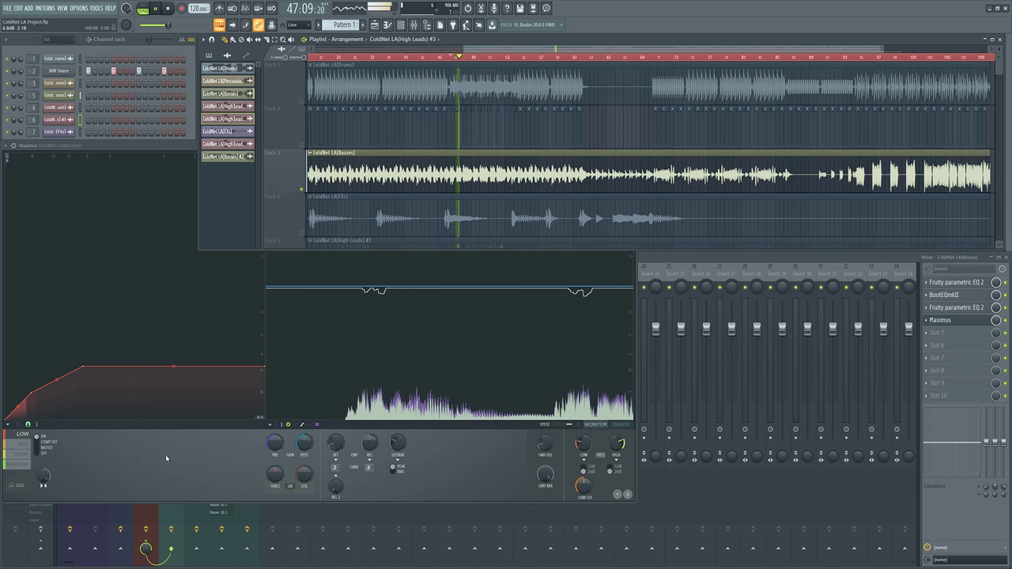
pyautogui.click(46, 446)
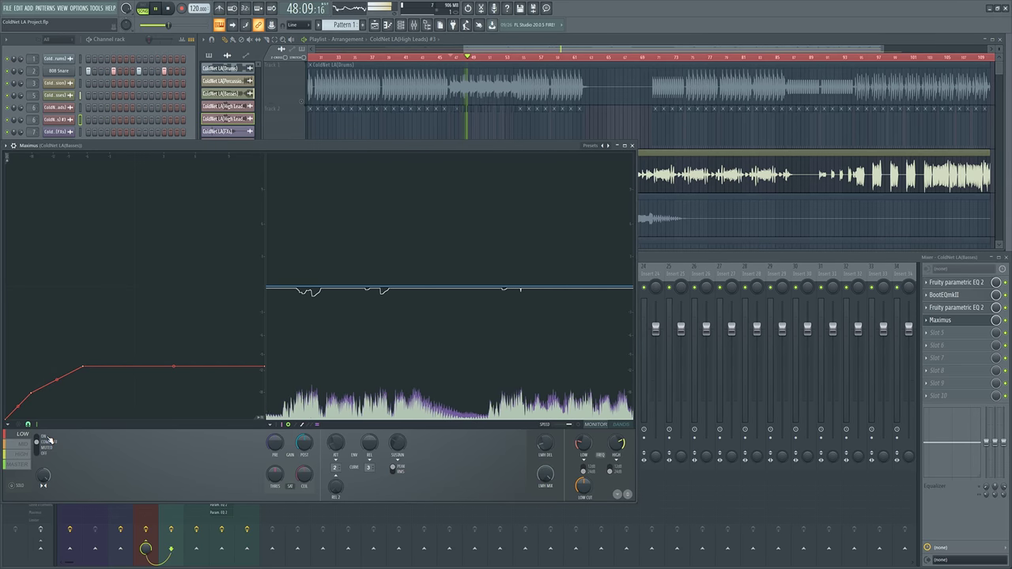
pyautogui.click(46, 435)
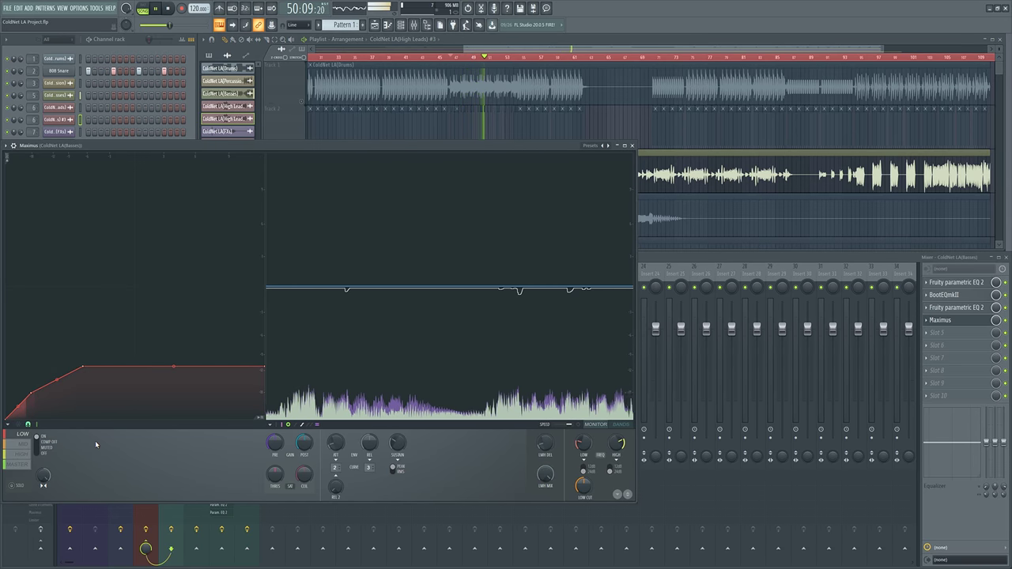
pyautogui.click(709, 186)
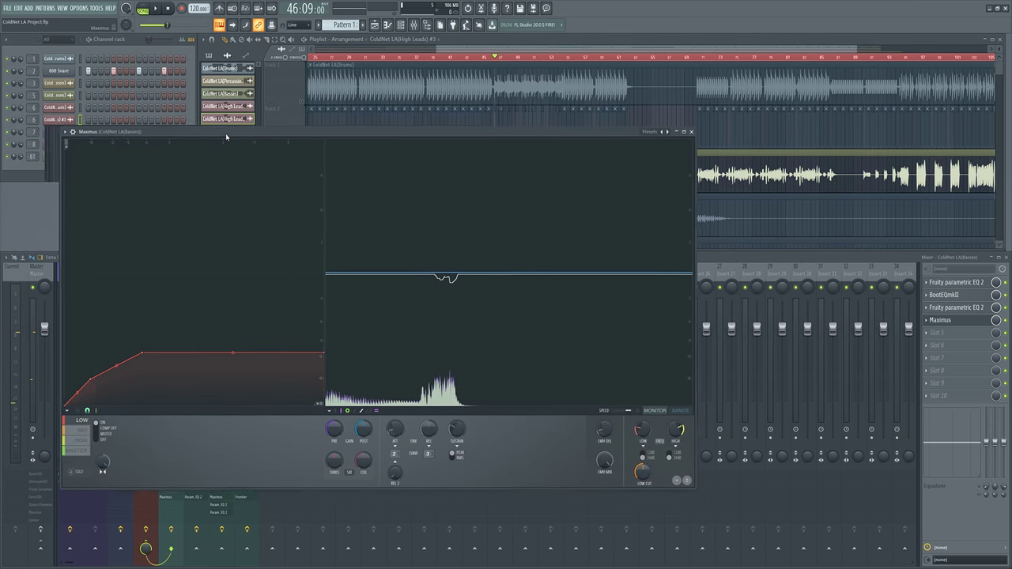
pyautogui.moveTo(226, 133); pyautogui.dragTo(196, 116)
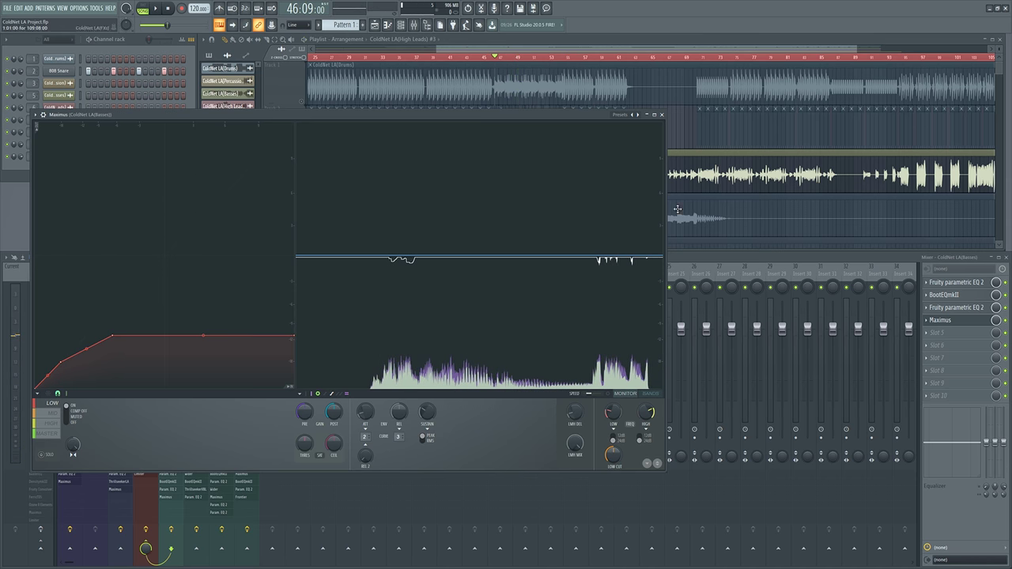
# Step: Display Maximus's Mid band and play the basses from 46:09:00 to examine its compression
pyautogui.click(53, 415)
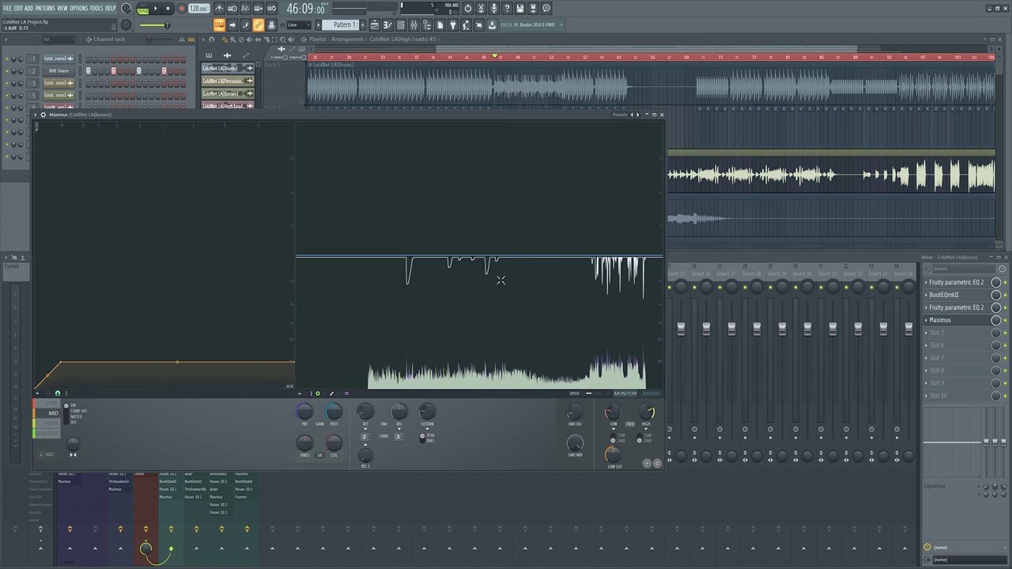
pyautogui.press('space')
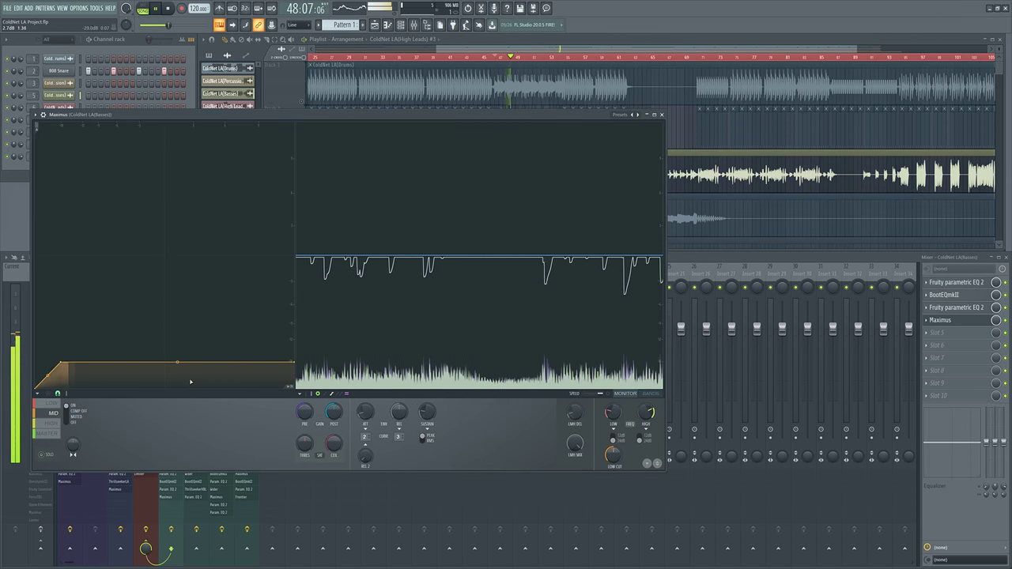
pyautogui.press('space')
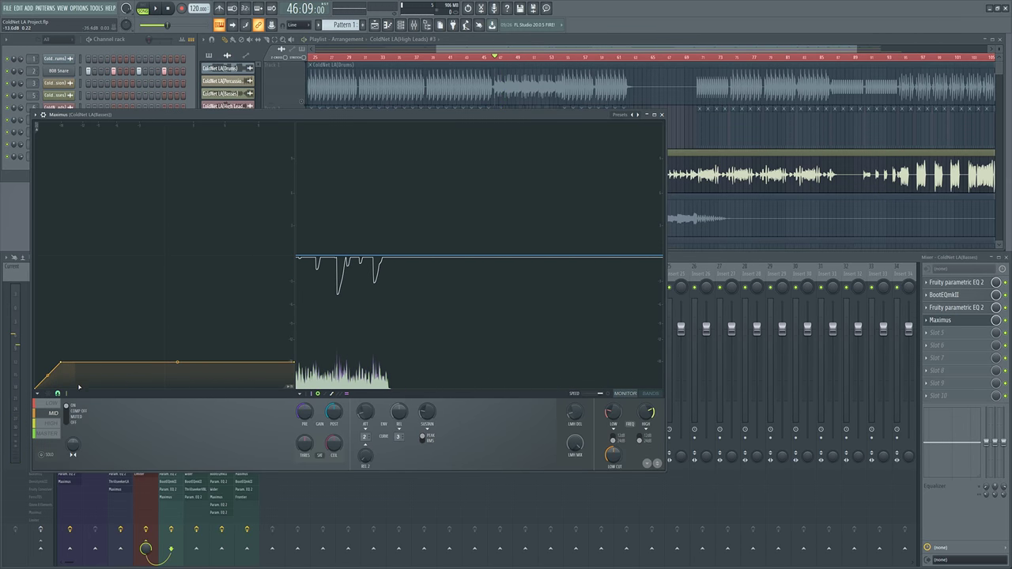
# Step: Play the louder basses section around bar 101 and switch the Mid band's compression off in Maximus
pyautogui.click(769, 190)
pyautogui.scroll(5, 768, 62)
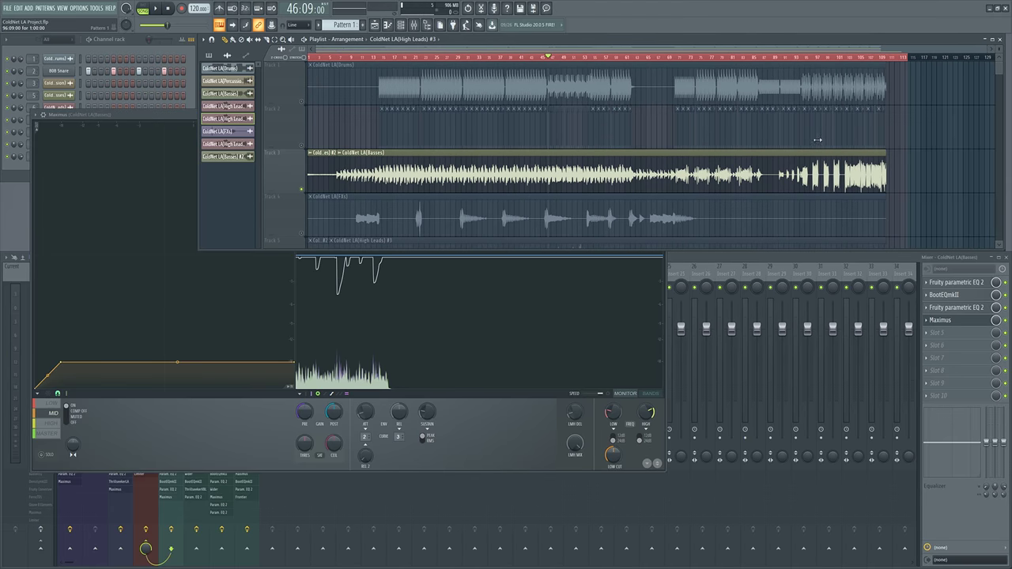
pyautogui.press('space')
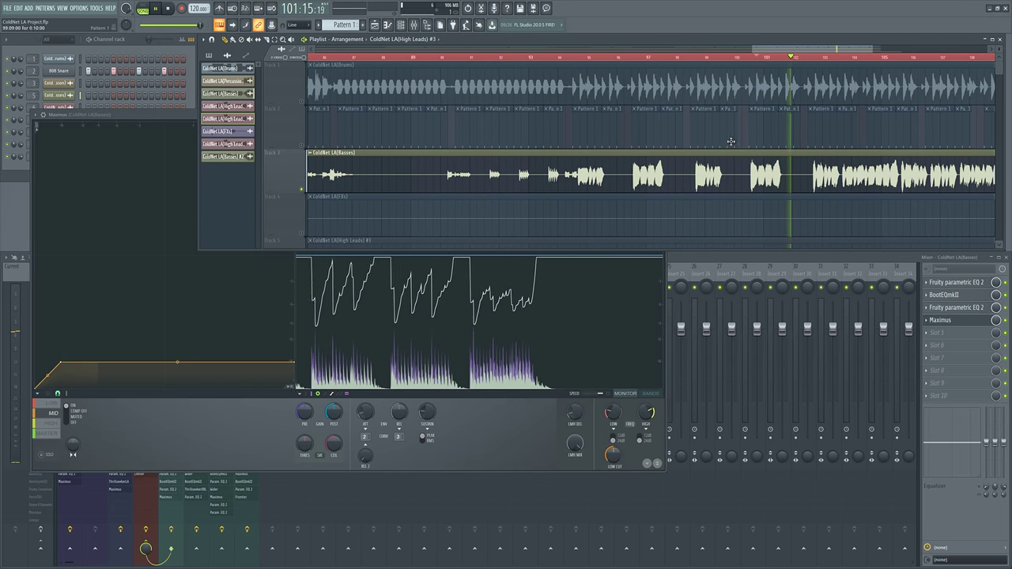
pyautogui.click(63, 413)
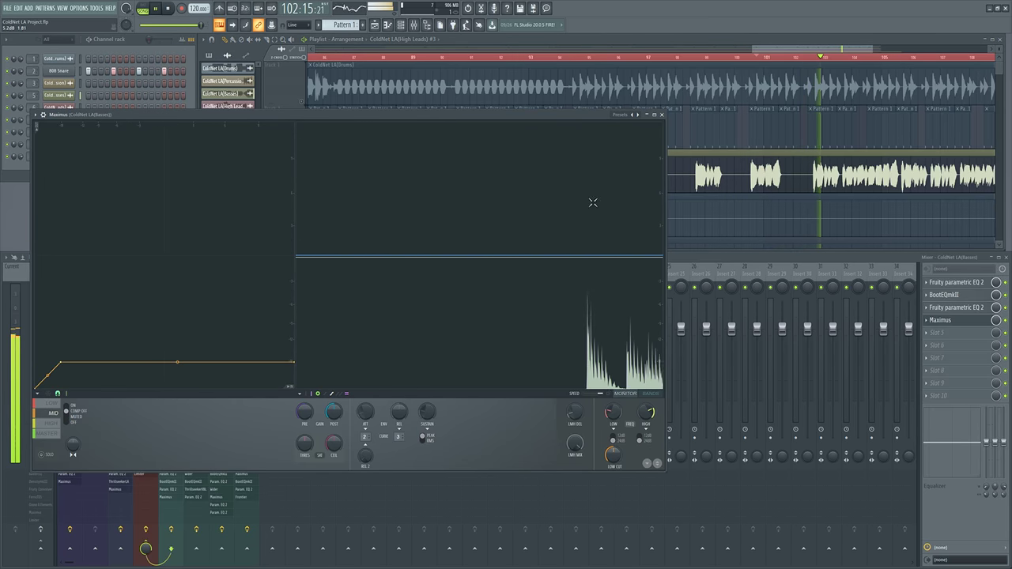
# Step: Play the quieter basses section from 83:01:00 with the Mid band's compression off, and stop playback
pyautogui.click(761, 214)
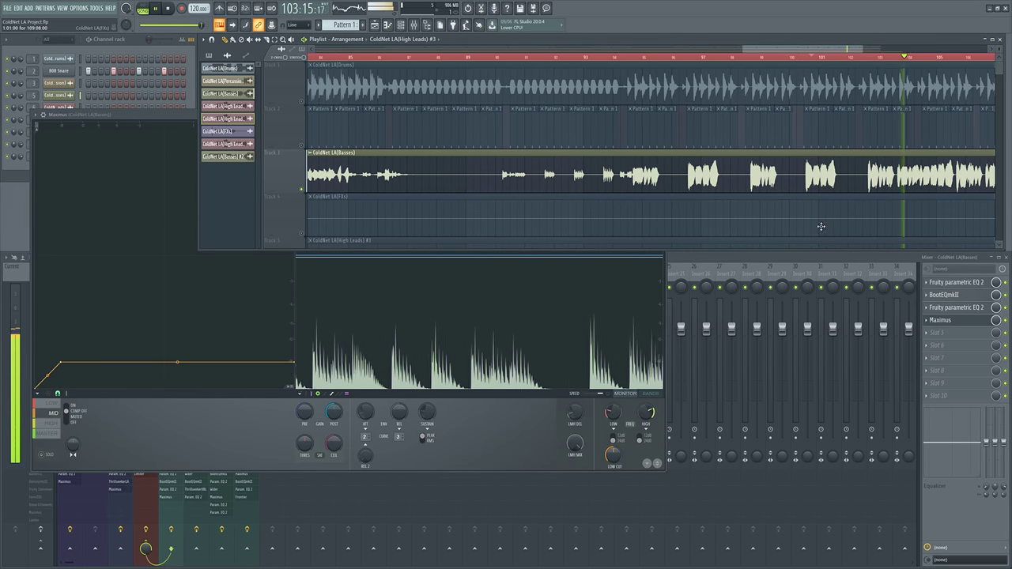
pyautogui.scroll(-3, 484, 58)
pyautogui.click(484, 58)
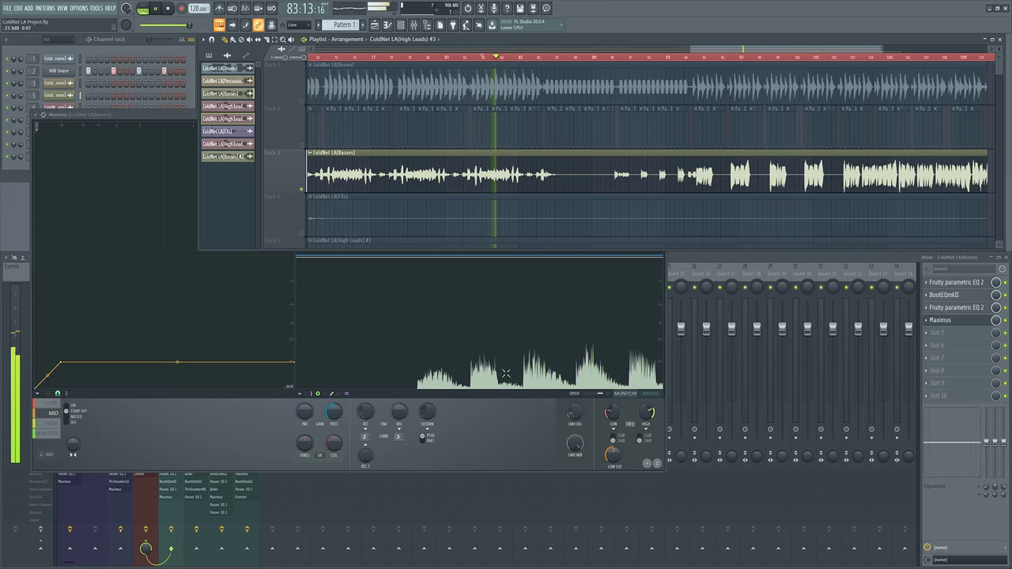
pyautogui.click(190, 127)
pyautogui.press('space')
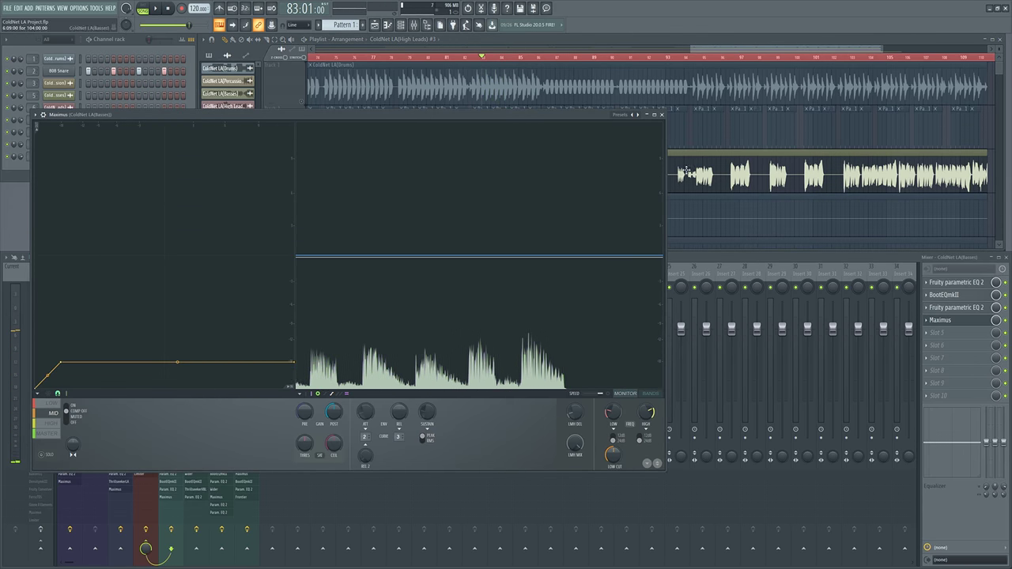
# Step: Replay the basses from 83:01:00 with the Mid band's compression switched back on
pyautogui.click(902, 204)
pyautogui.hscroll(-1, 901, 204)
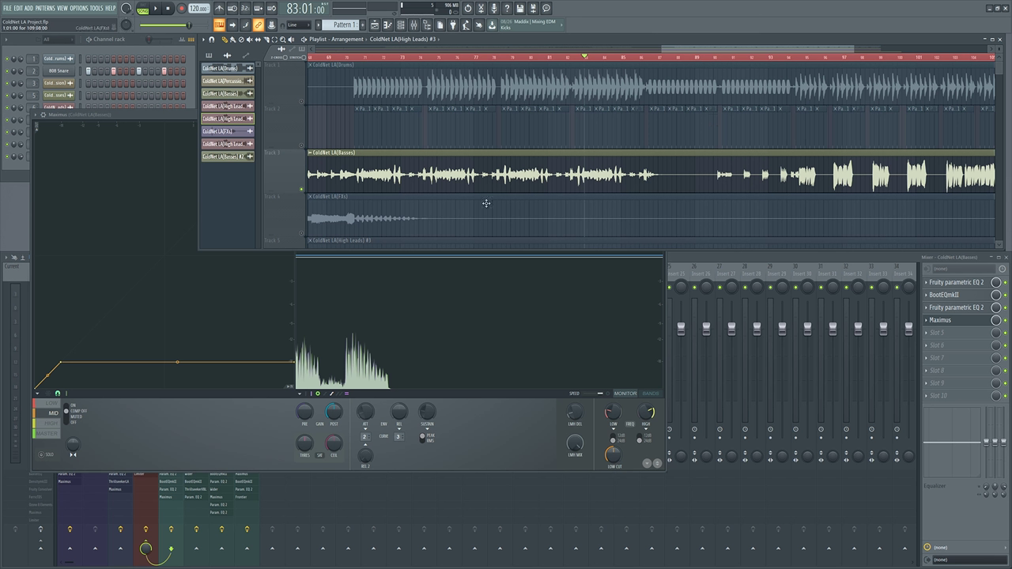
pyautogui.click(145, 115)
pyautogui.press('space')
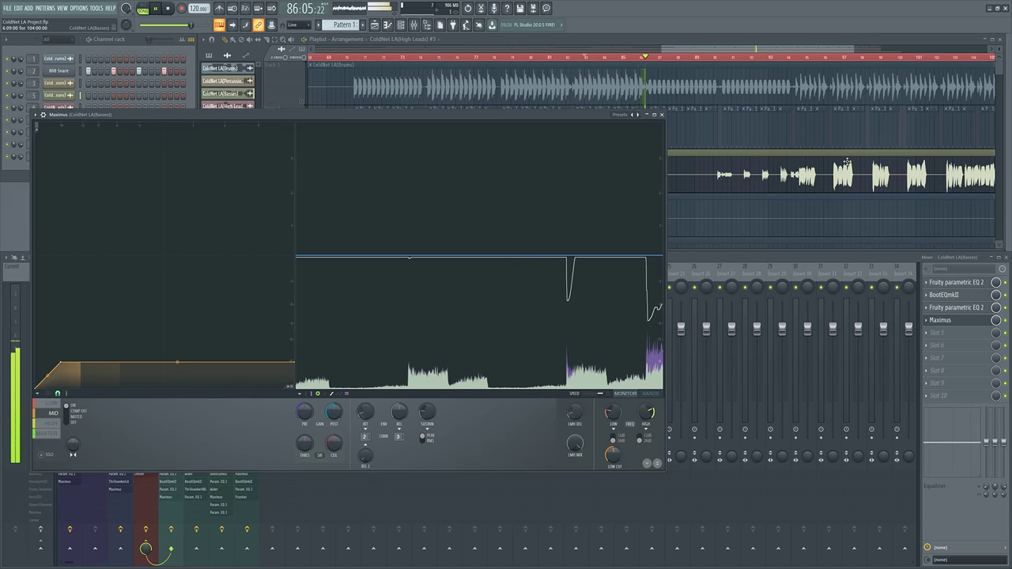
# Step: Jump playback to 91:09:00 and back to 38:09:00 to compare the Mid band's compression across the basses' sections
pyautogui.click(766, 105)
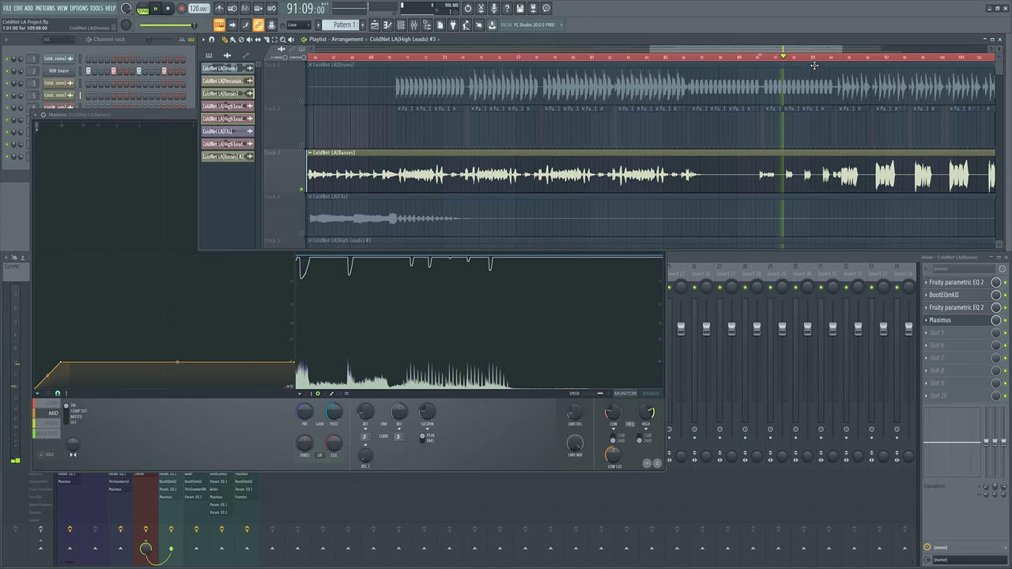
pyautogui.hscroll(-3, 637, 143)
pyautogui.click(375, 57)
pyautogui.hscroll(-5, 375, 65)
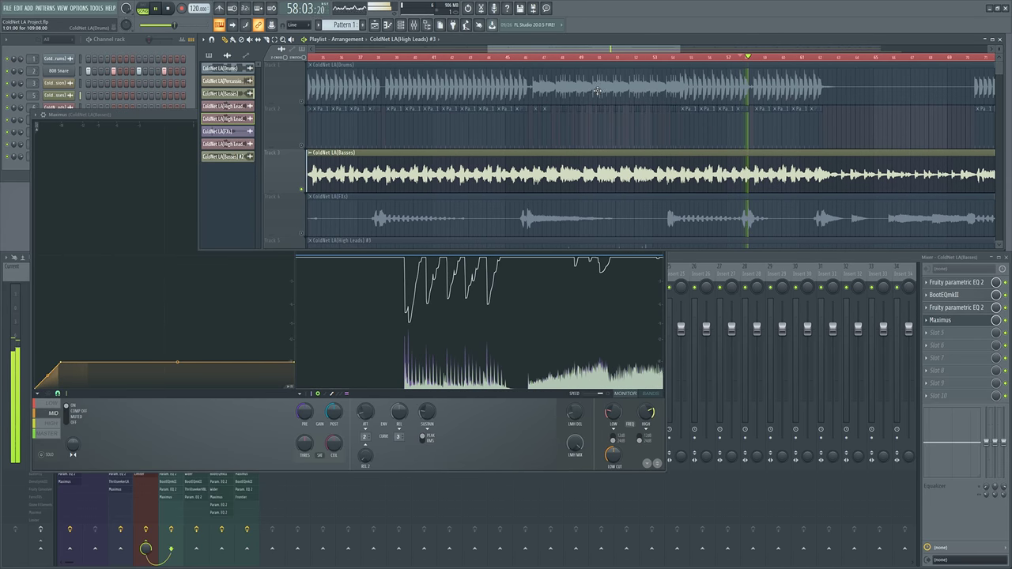
pyautogui.click(381, 57)
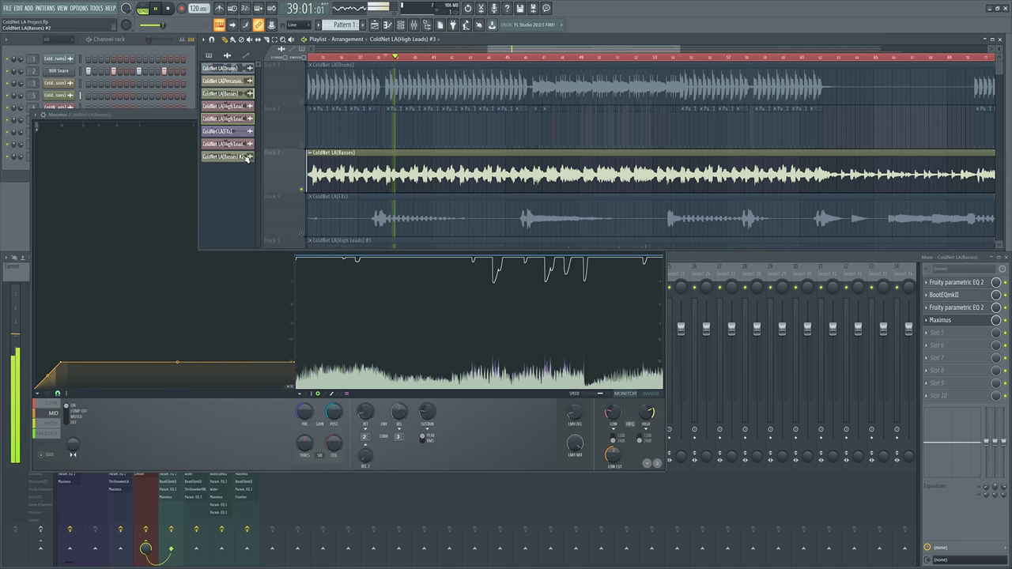
pyautogui.click(131, 118)
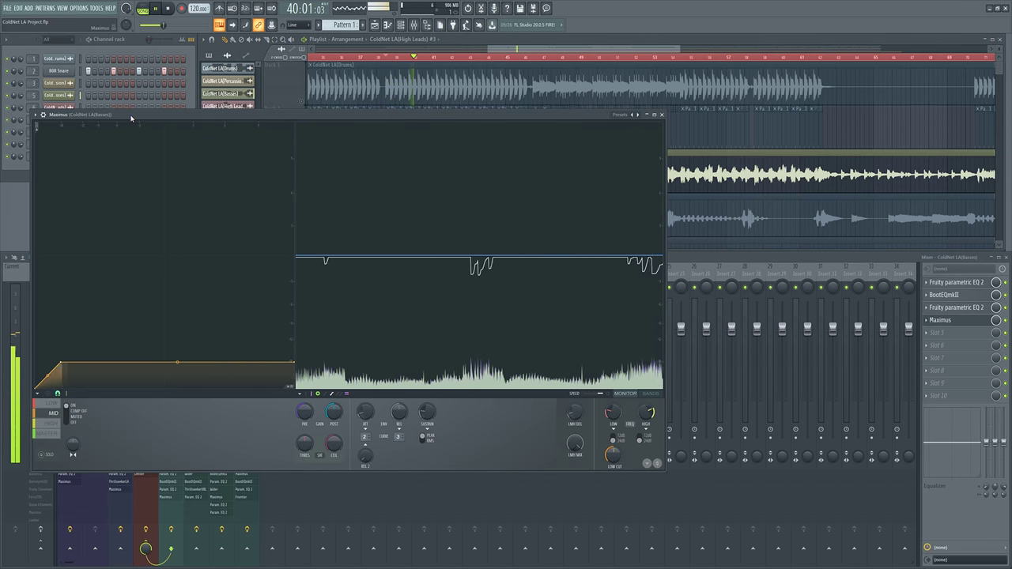
# Step: Display Maximus's High band and play the basses from 38:09:00 to examine its compression
pyautogui.click(50, 423)
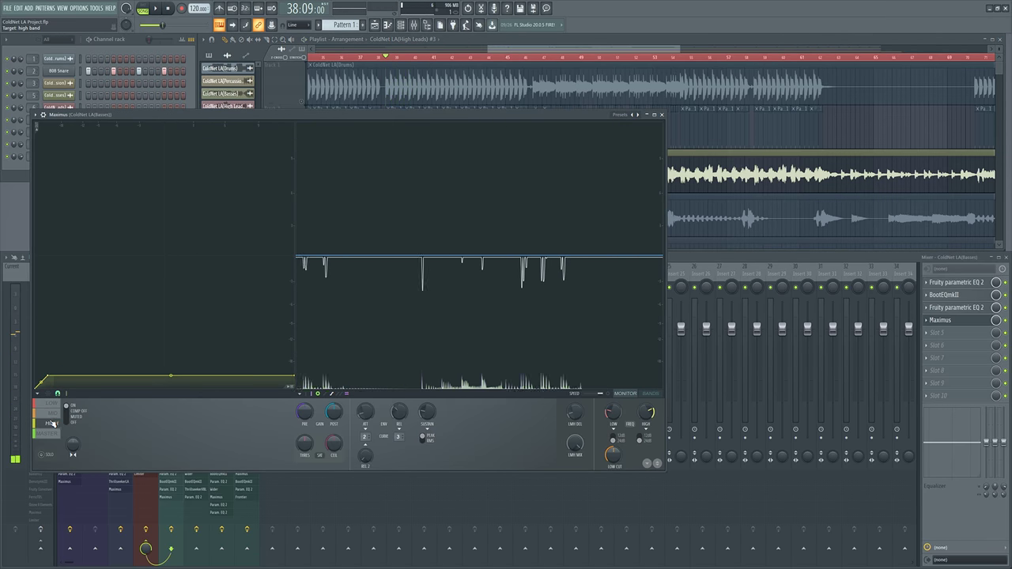
pyautogui.click(755, 143)
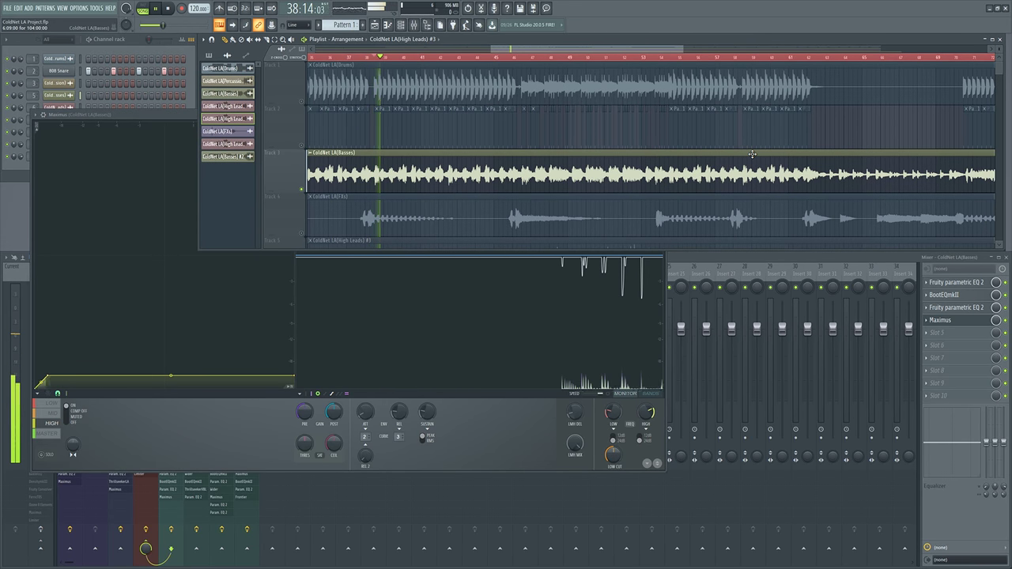
pyautogui.click(145, 123)
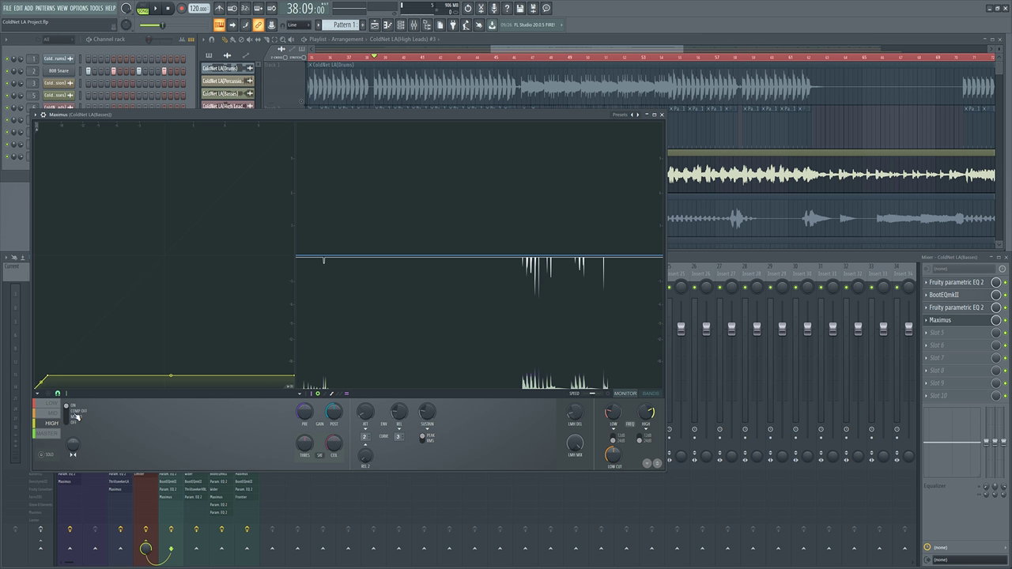
# Step: Move the Maximus window aside and play from 38:09:00, switching the High band's compression off and back on
pyautogui.moveTo(386, 119); pyautogui.dragTo(520, 198)
pyautogui.press('space')
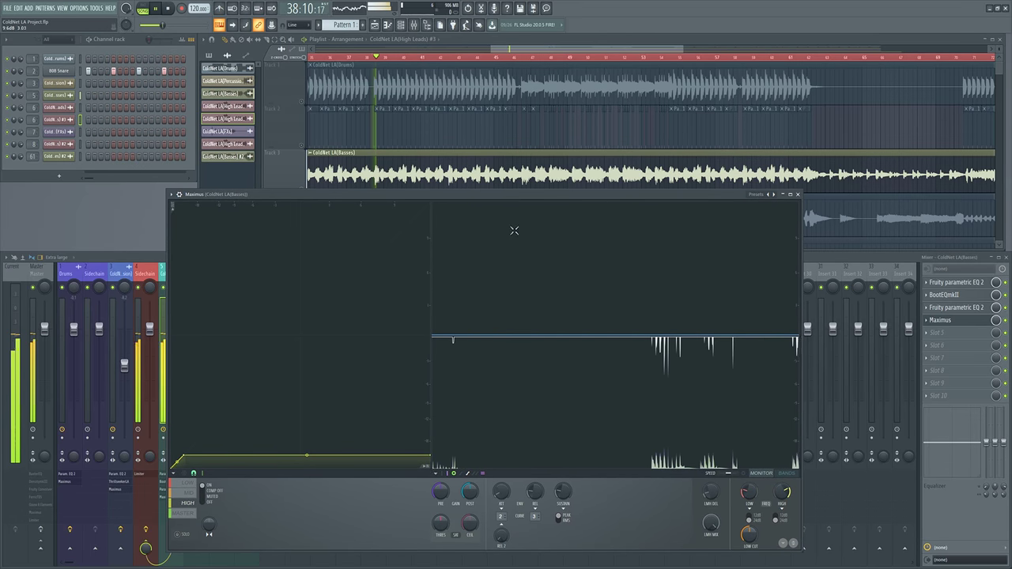
pyautogui.click(213, 491)
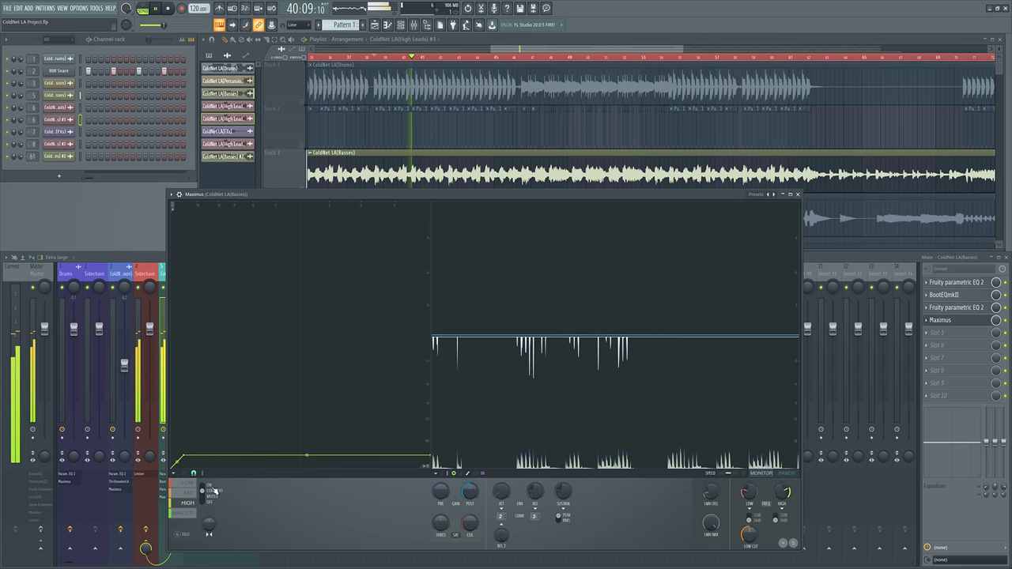
pyautogui.click(213, 491)
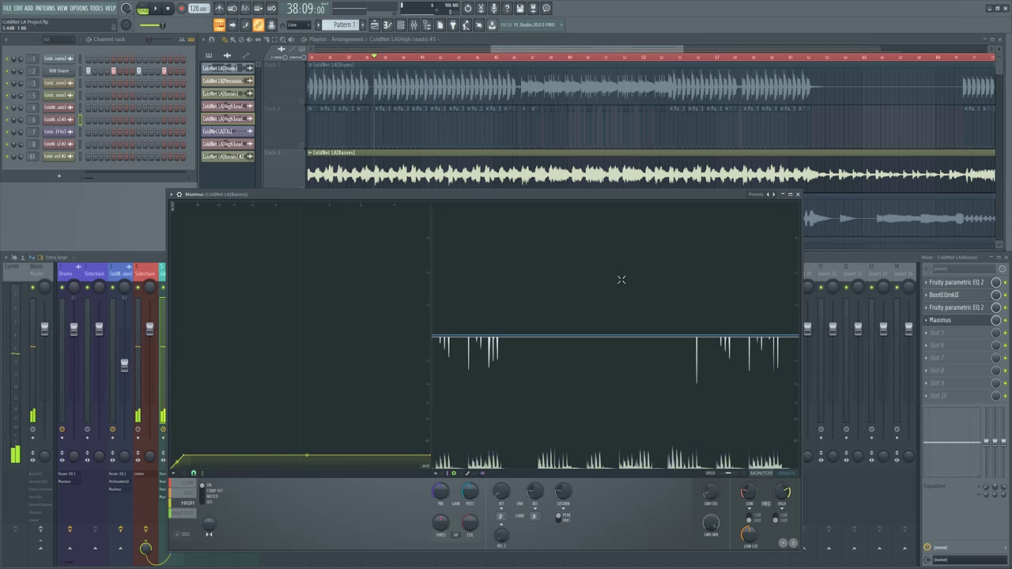
pyautogui.press('space')
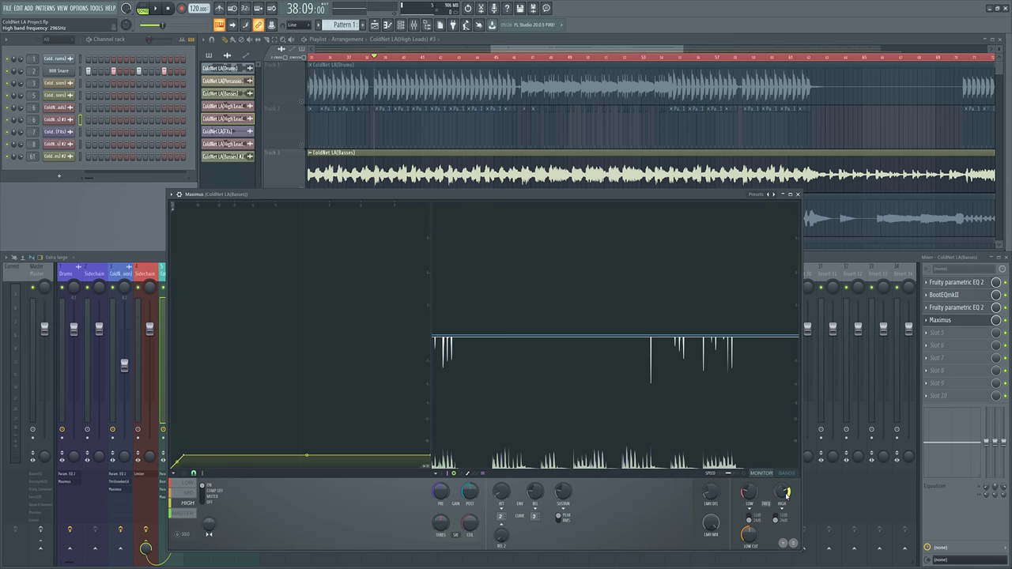
# Step: Show the frequency band split in Maximus, examine it with the window maximized, and close the plugin
pyautogui.moveTo(787, 497)
pyautogui.click(751, 475)
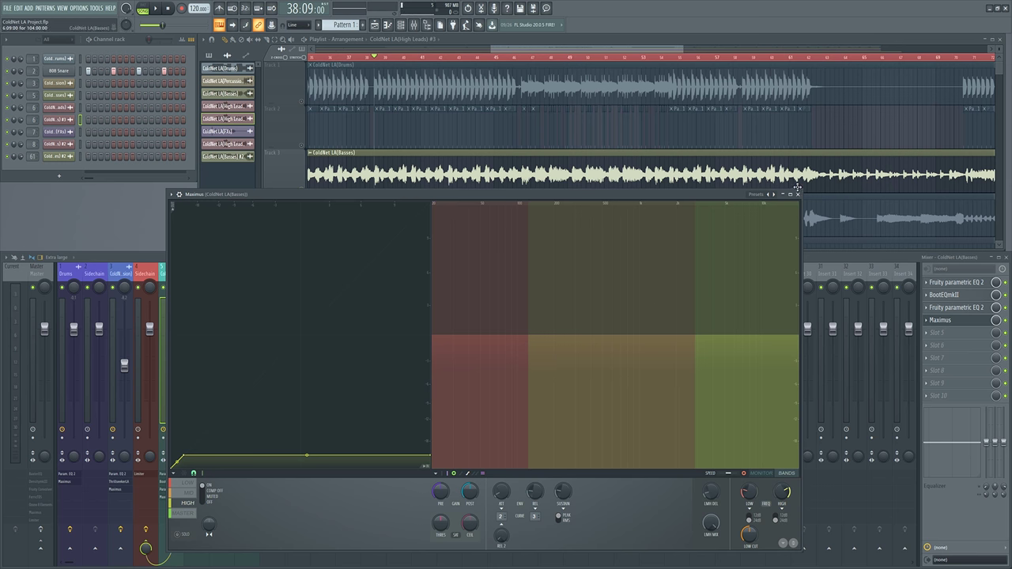
pyautogui.click(790, 195)
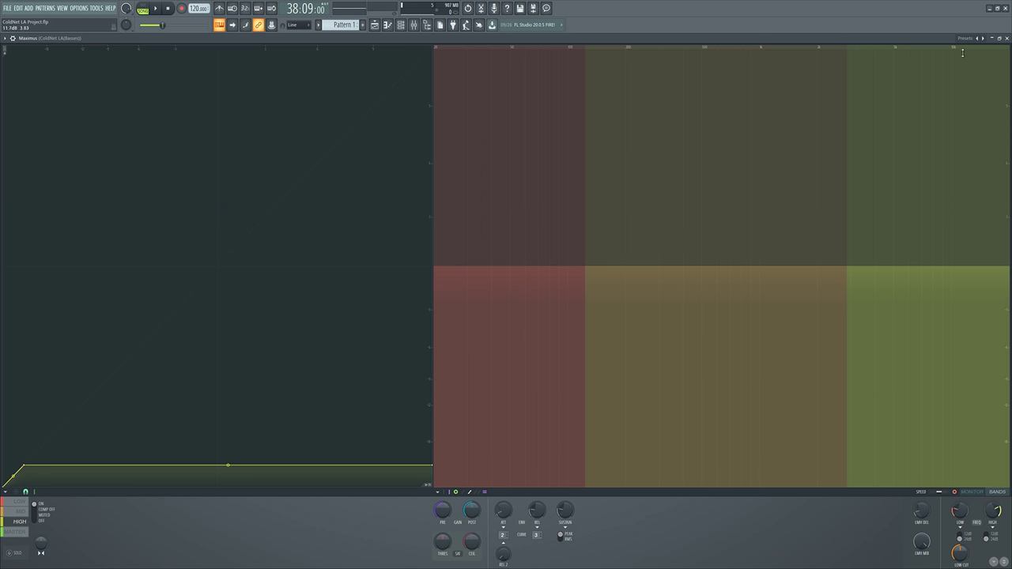
pyautogui.click(998, 38)
pyautogui.click(799, 195)
# Step: Play the basses from 38:09:00 with Maximus bypassed and again with it enabled to compare the sound
pyautogui.press('space')
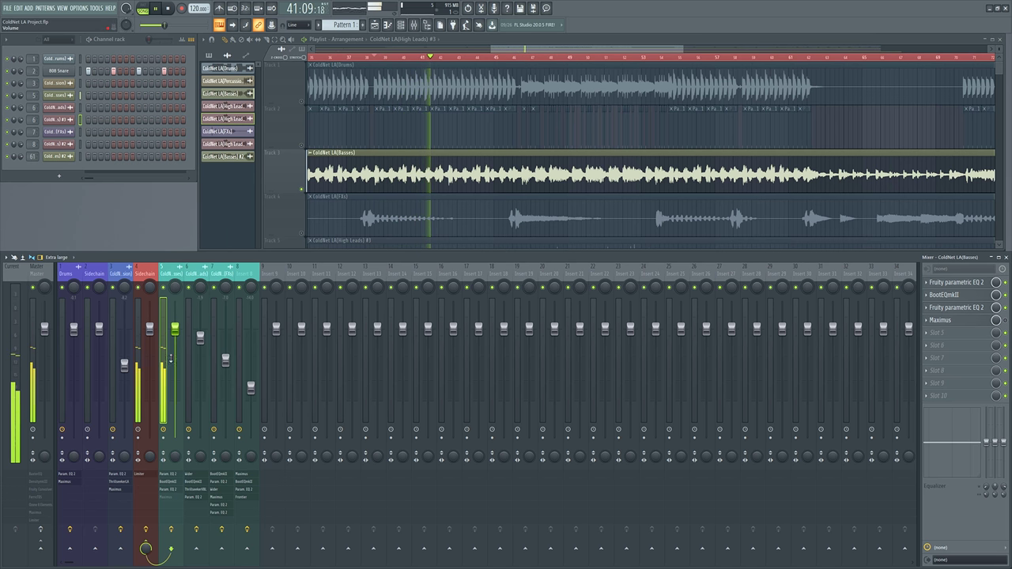
pyautogui.press('space')
pyautogui.press('space')
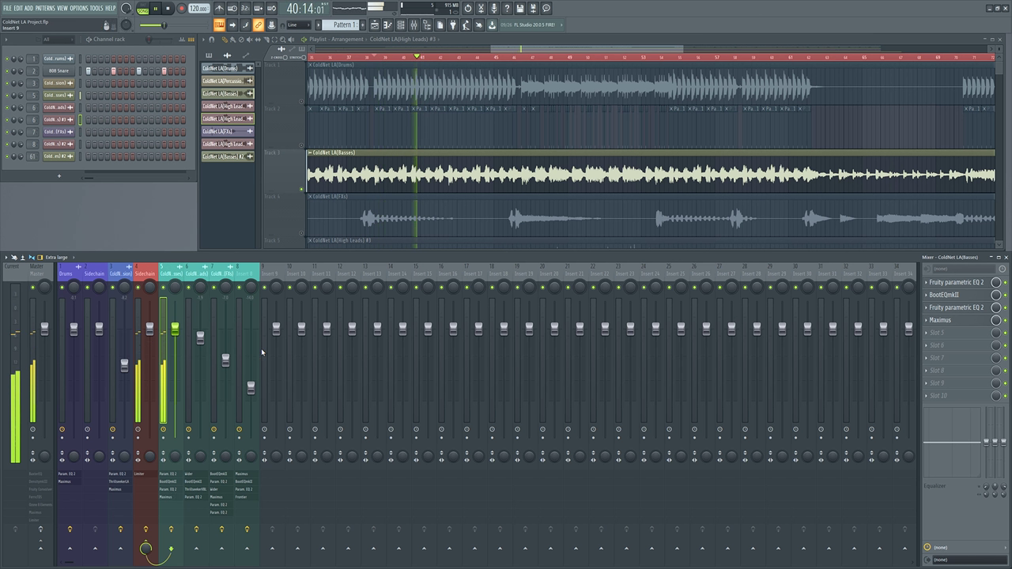
pyautogui.press('space')
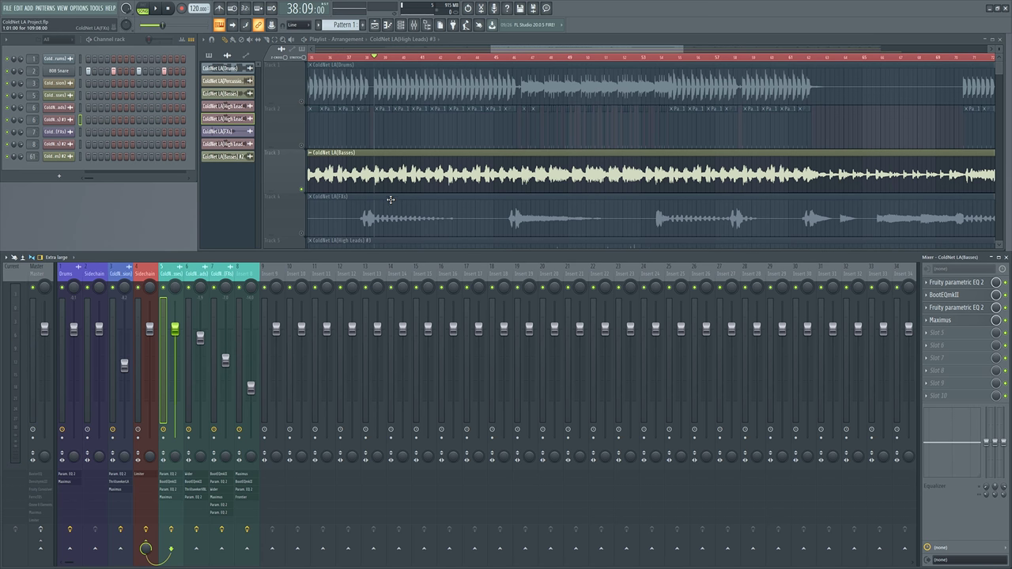
# Step: Unsolo the basses track in the playlist and play the full mix from 38:09:00
pyautogui.scroll(-5, 458, 232)
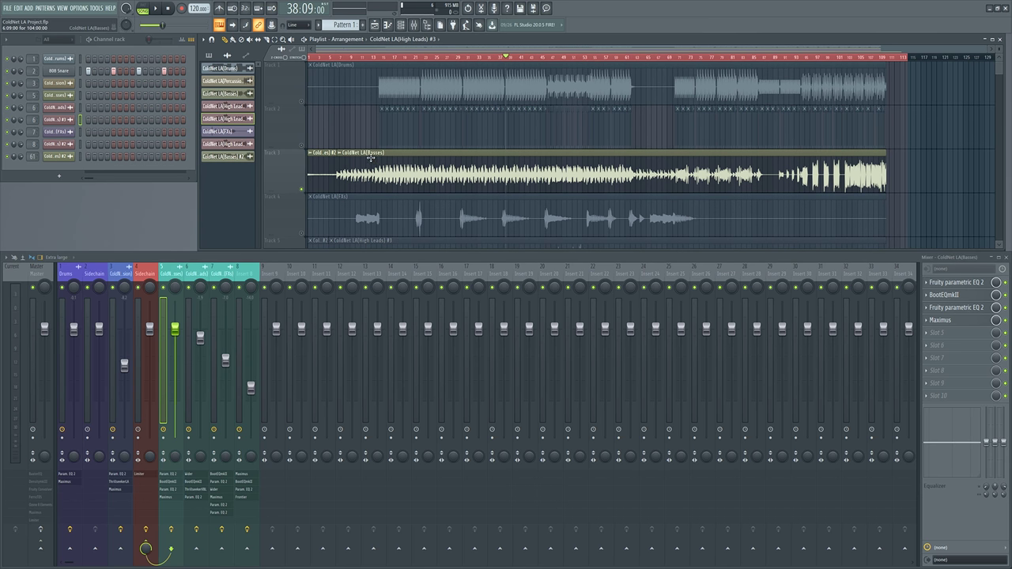
pyautogui.keyDown('ctrl'); pyautogui.click(304, 193); pyautogui.keyUp('ctrl')
pyautogui.press('space')
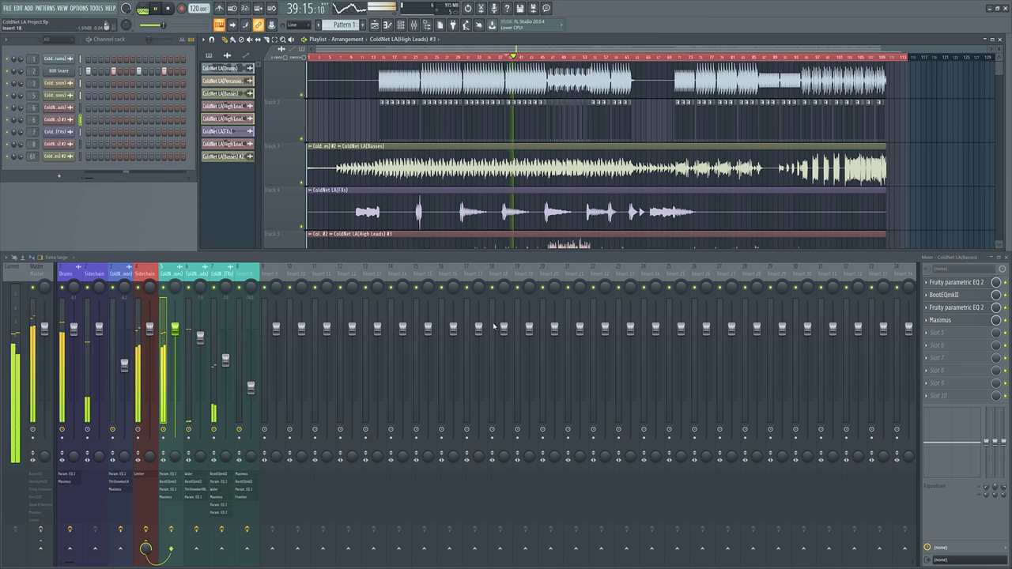
# Step: Solo the ColdNet LA(FXs) mixer track and play it from 10:09 in the playlist
pyautogui.press('space')
pyautogui.scroll(4, 410, 163)
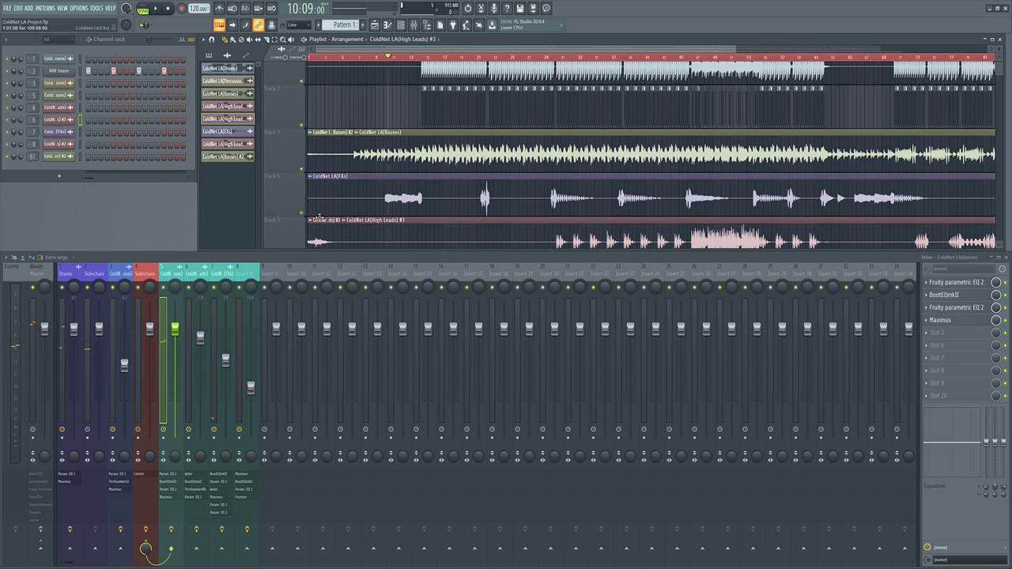
pyautogui.press('space')
pyautogui.click(222, 273)
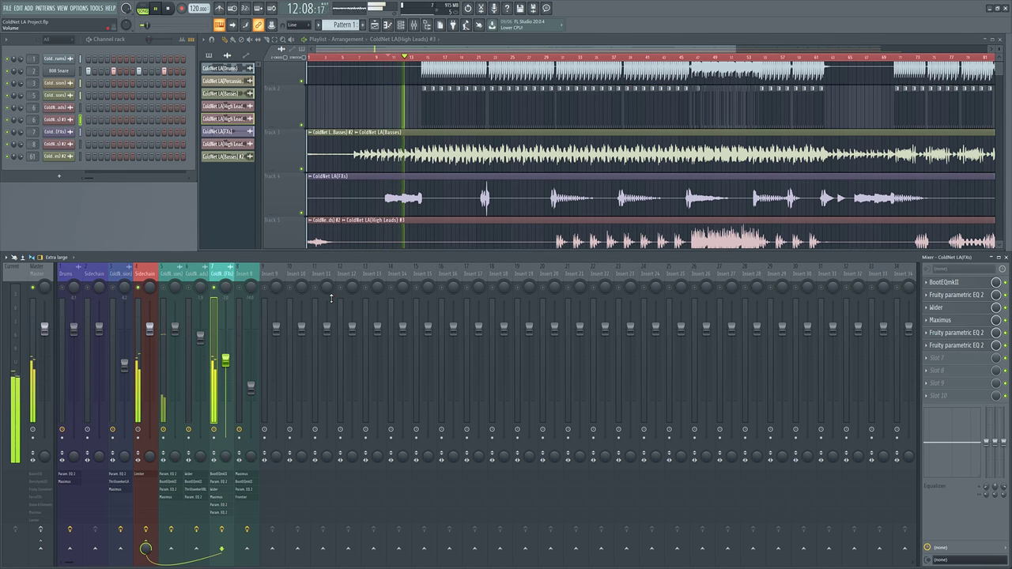
pyautogui.scroll(5, 544, 212)
pyautogui.press('space')
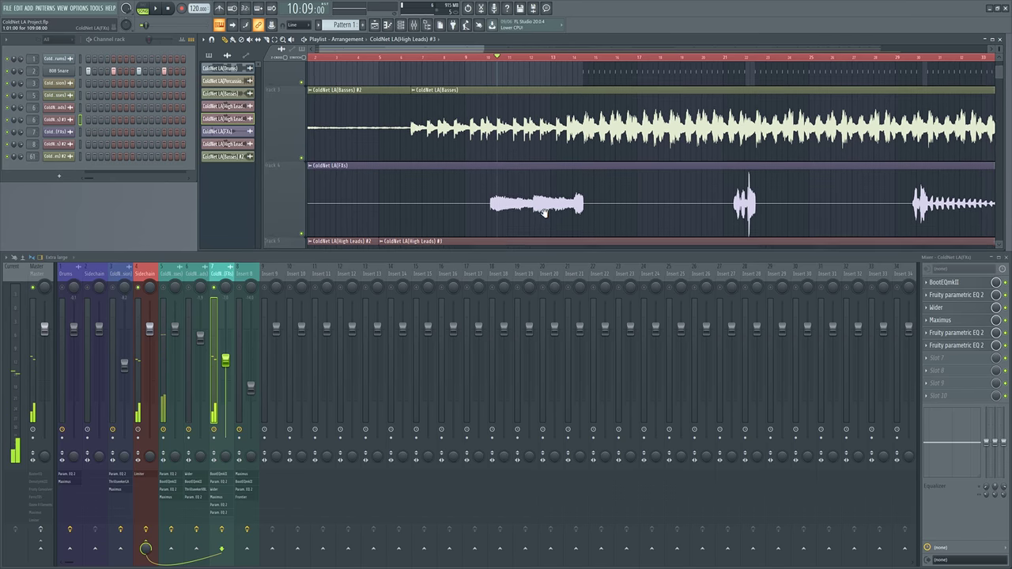
# Step: Play the first sound of the ColdNet LA(FXs) clip on its own, starting from 10:03
pyautogui.scroll(5, 544, 212)
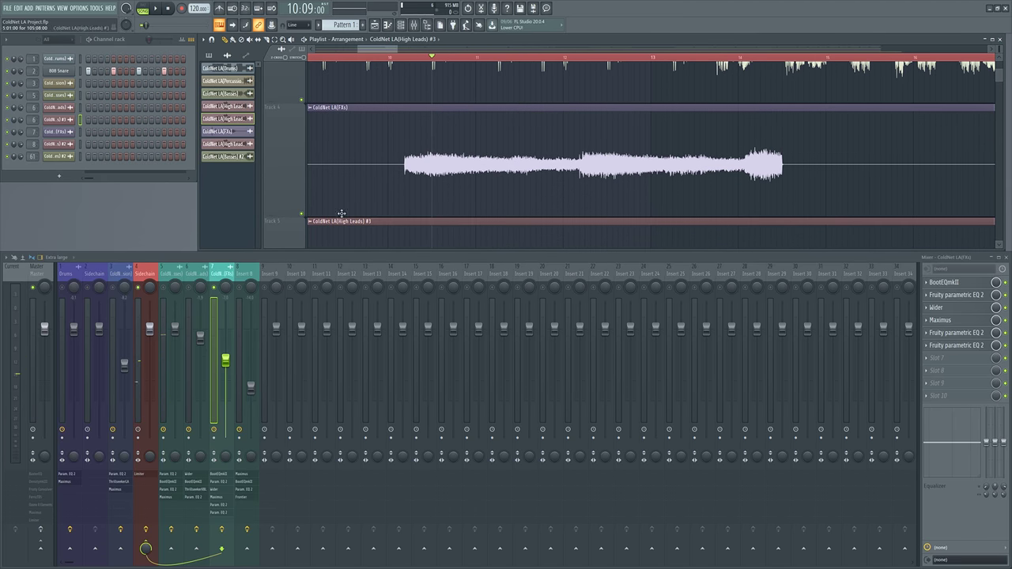
pyautogui.press('space')
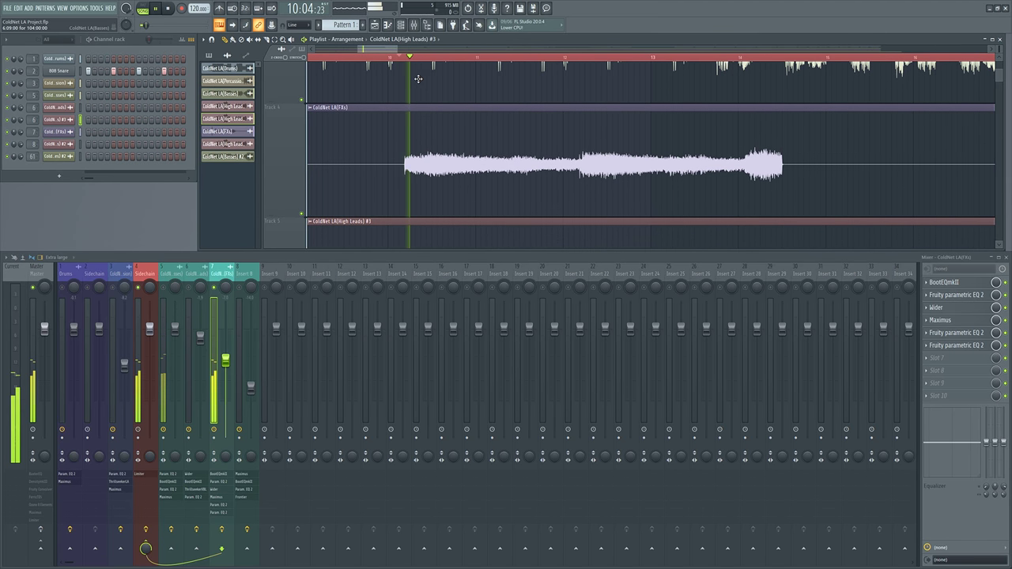
pyautogui.press('space')
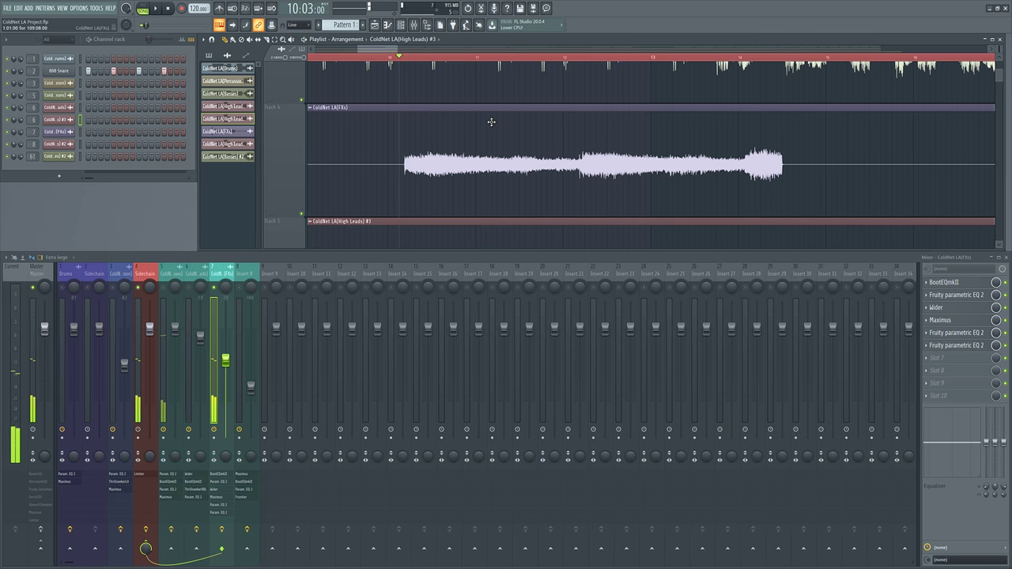
pyautogui.press('space')
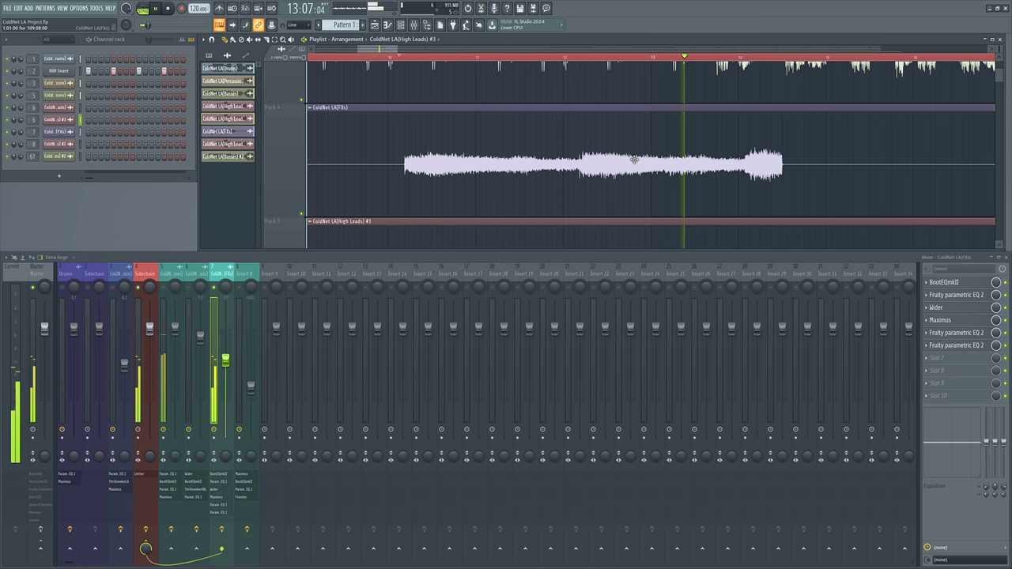
pyautogui.press('space')
# Step: Open BootEQmkII and the slot 2 Fruity parametric EQ 2 of the FXs track and listen to the sound through them
pyautogui.click(956, 282)
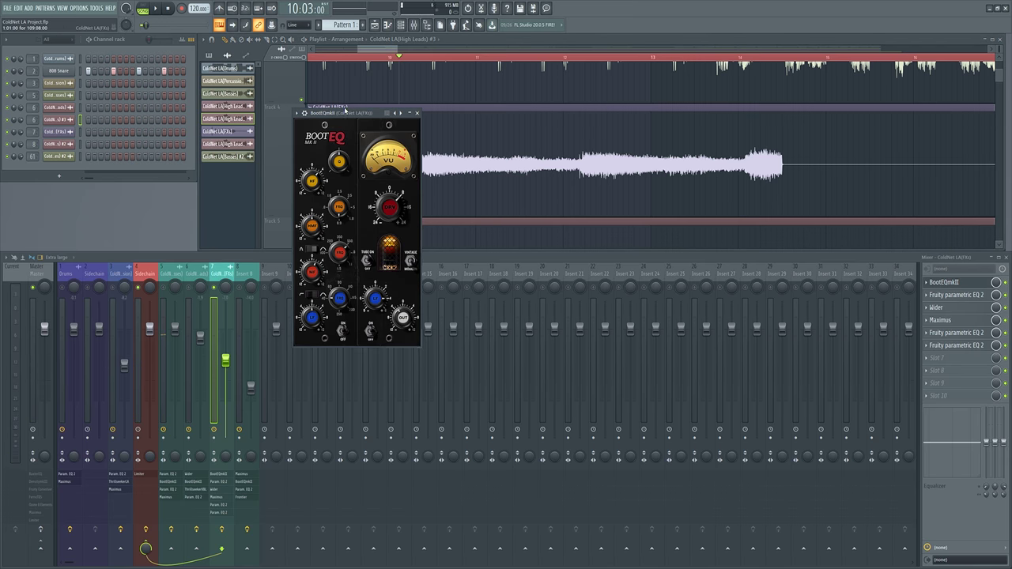
pyautogui.moveTo(348, 114); pyautogui.dragTo(215, 70)
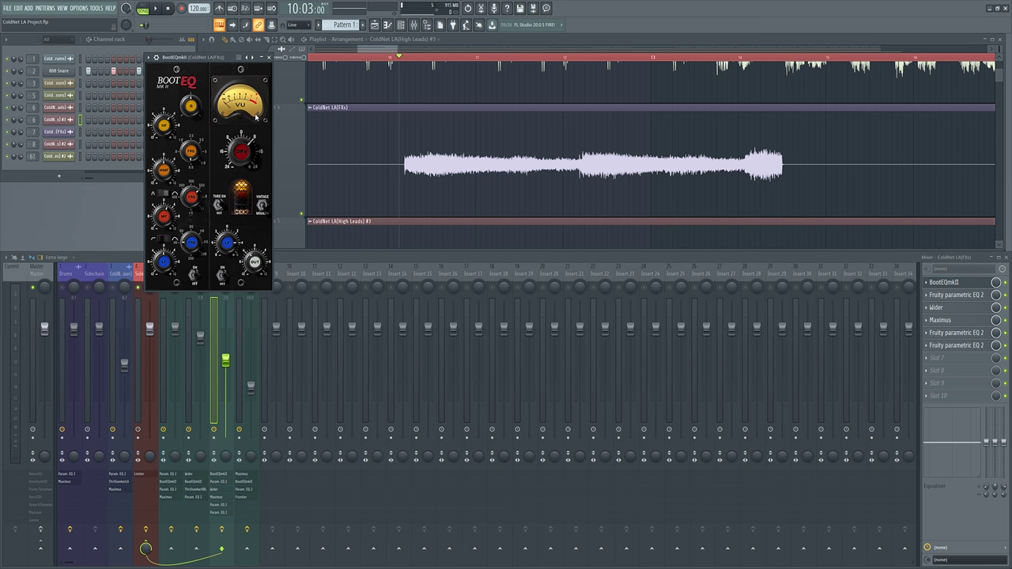
pyautogui.click(949, 295)
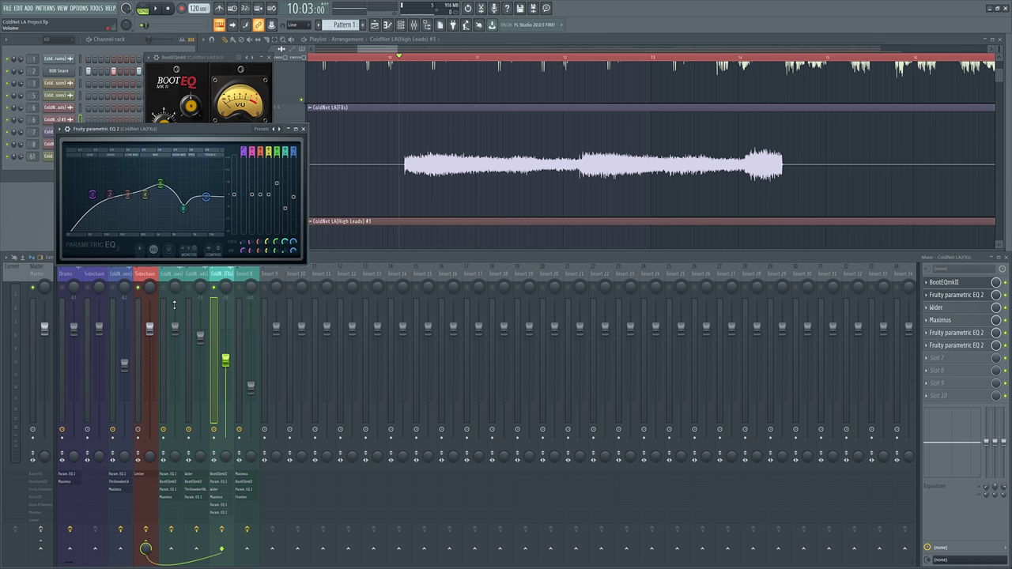
pyautogui.press('space')
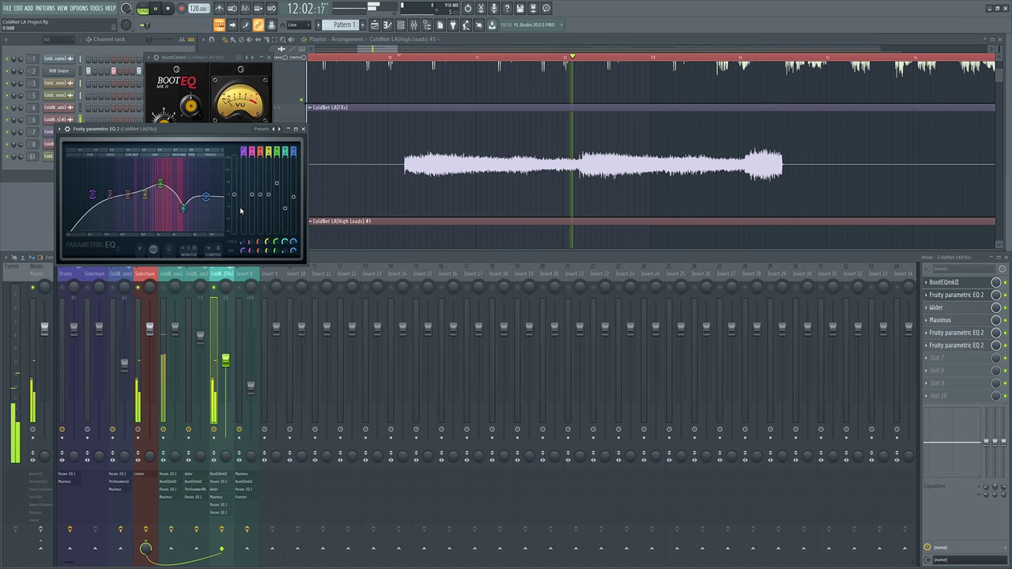
pyautogui.press('space')
# Step: Bypass the FXs track's six effects and load an enlarged Fruity parametric EQ 2 in slot 10 to view the unprocessed spectrum during playback
pyautogui.click(1006, 348)
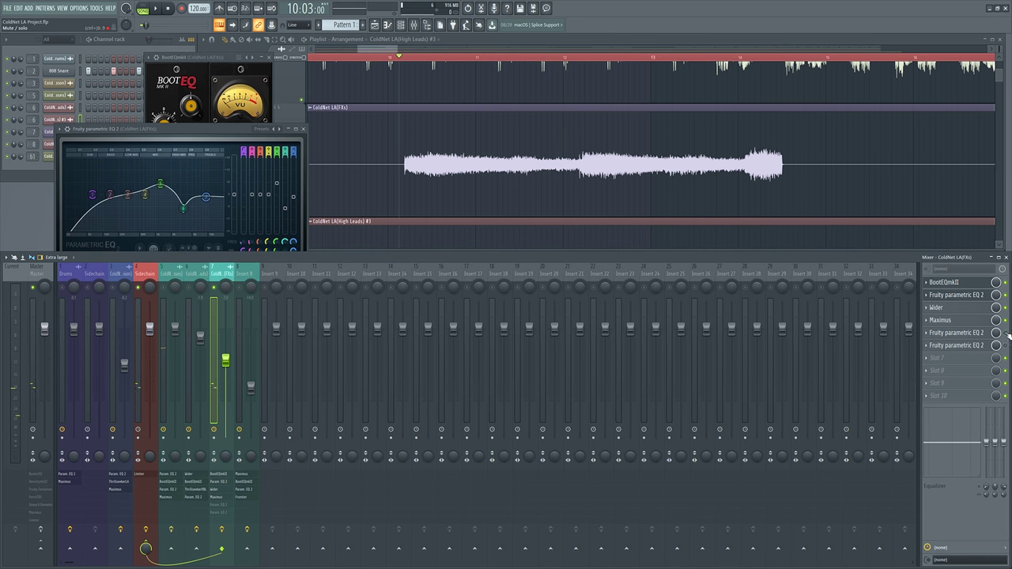
pyautogui.press('space')
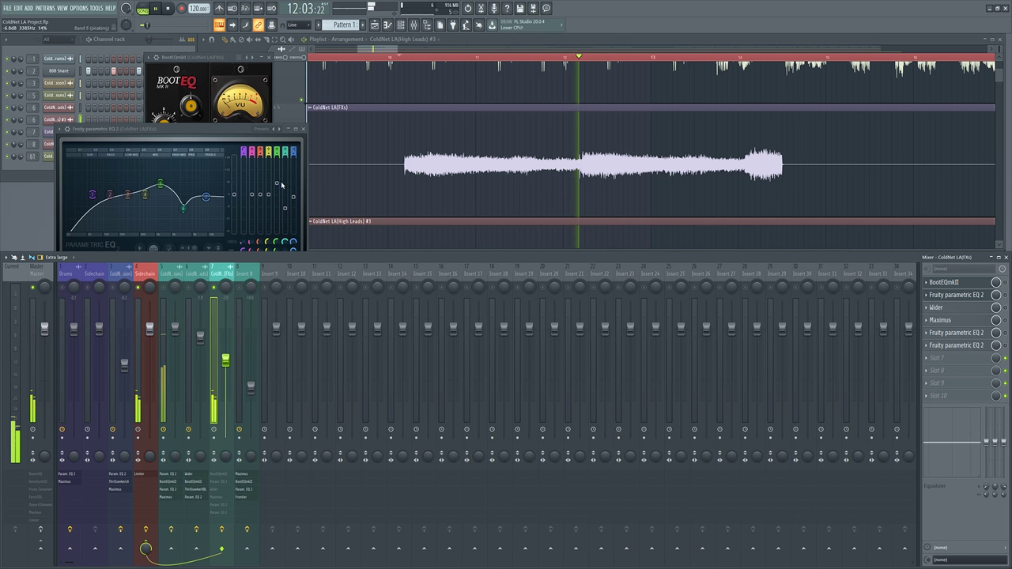
pyautogui.click(931, 394)
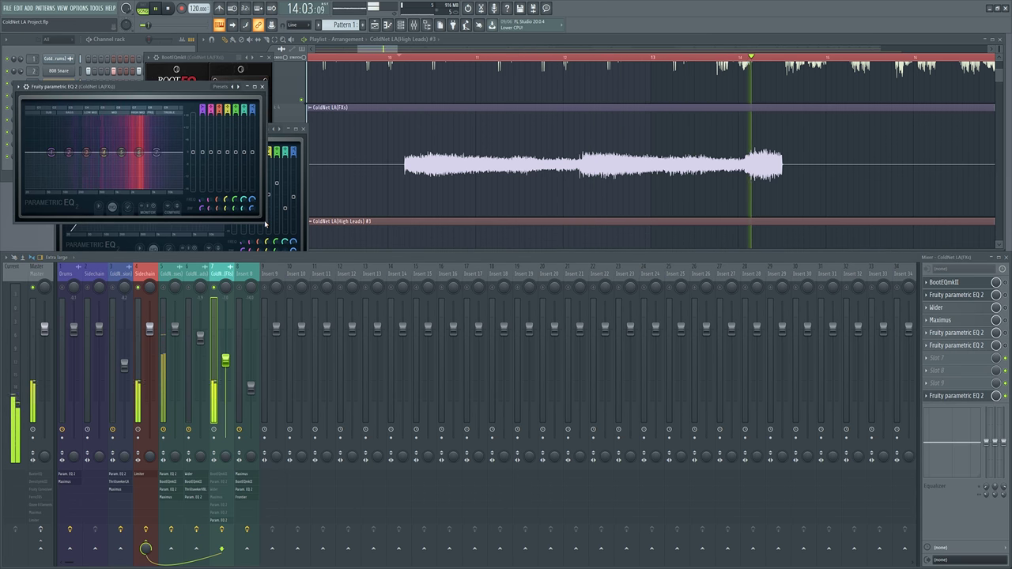
pyautogui.moveTo(266, 222); pyautogui.dragTo(745, 396)
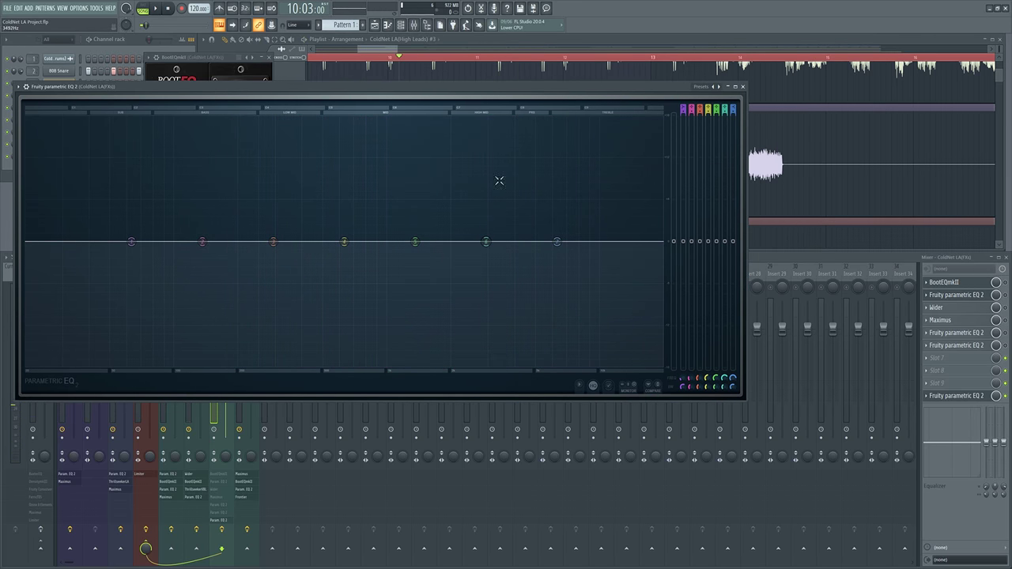
pyautogui.press('space')
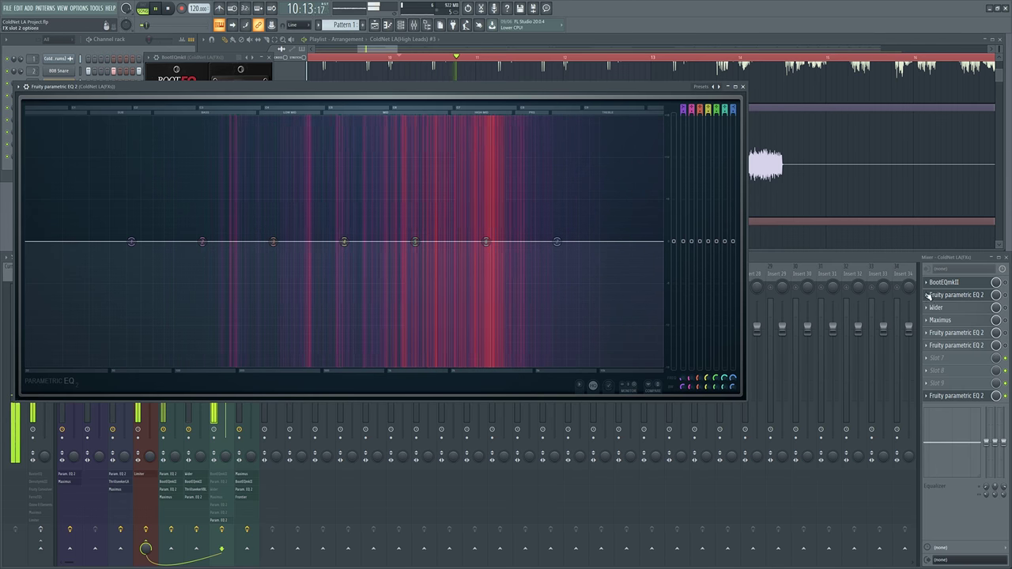
# Step: Re-enable BootEQmkII and the slot 2 Fruity parametric EQ 2, and enlarge that EQ above the slot 10 analyzer during playback
pyautogui.click(1007, 283)
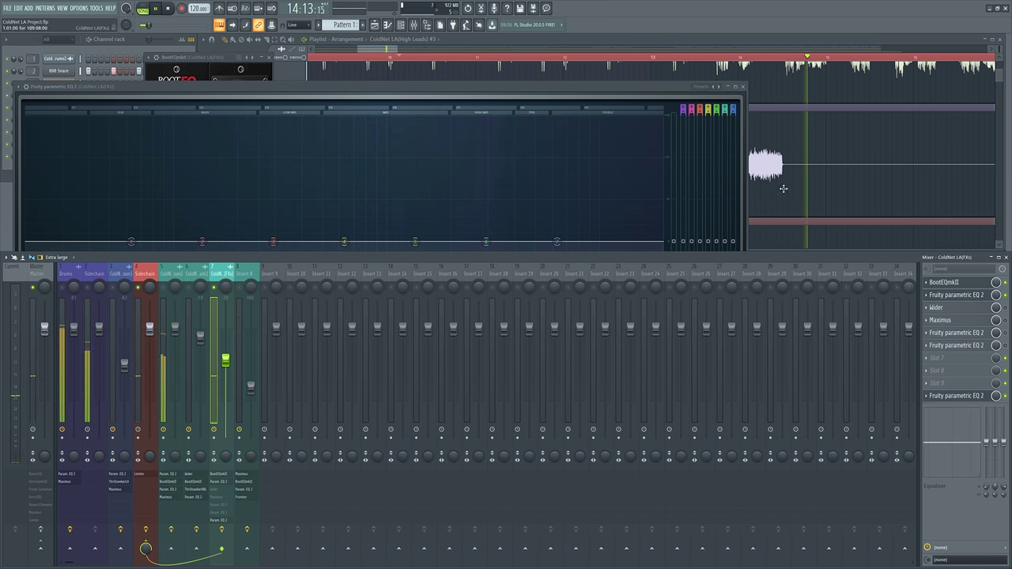
pyautogui.moveTo(574, 86); pyautogui.dragTo(669, 210)
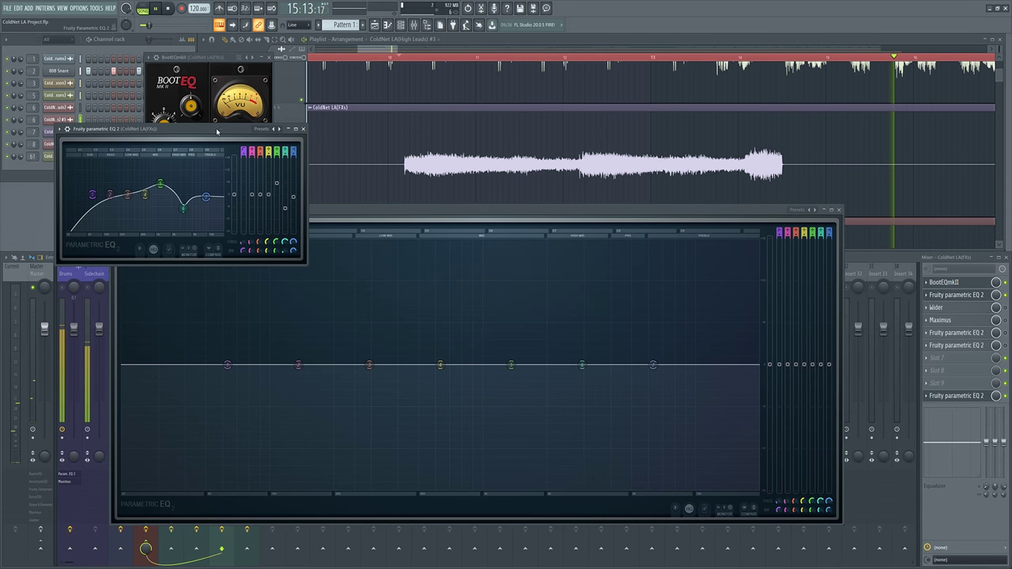
pyautogui.press('space')
pyautogui.doubleClick(151, 61)
pyautogui.press('space')
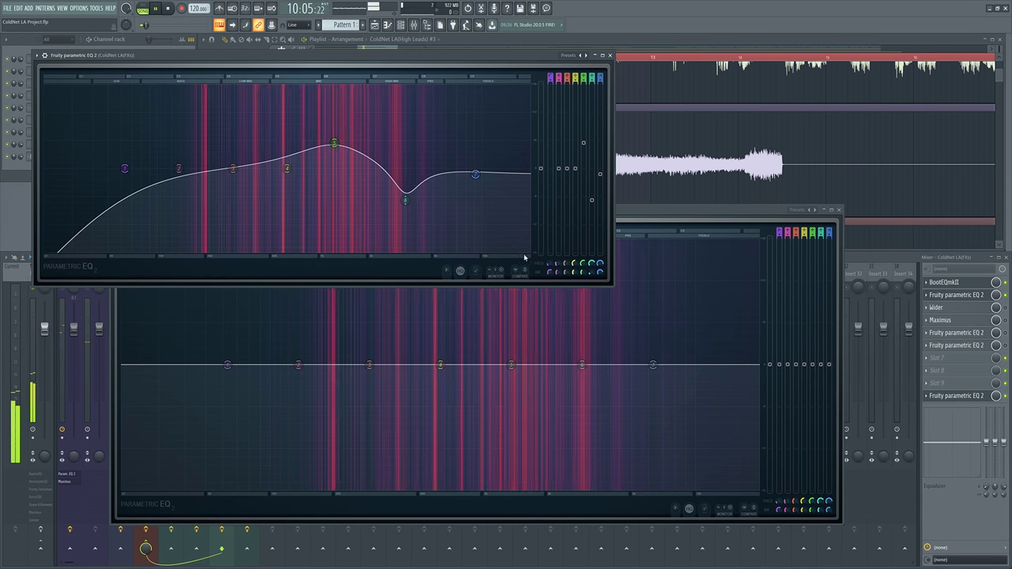
# Step: Compare the FX sound's spectrum in the slot 2 and slot 10 EQs, and close both windows
pyautogui.moveTo(712, 210); pyautogui.dragTo(570, 270)
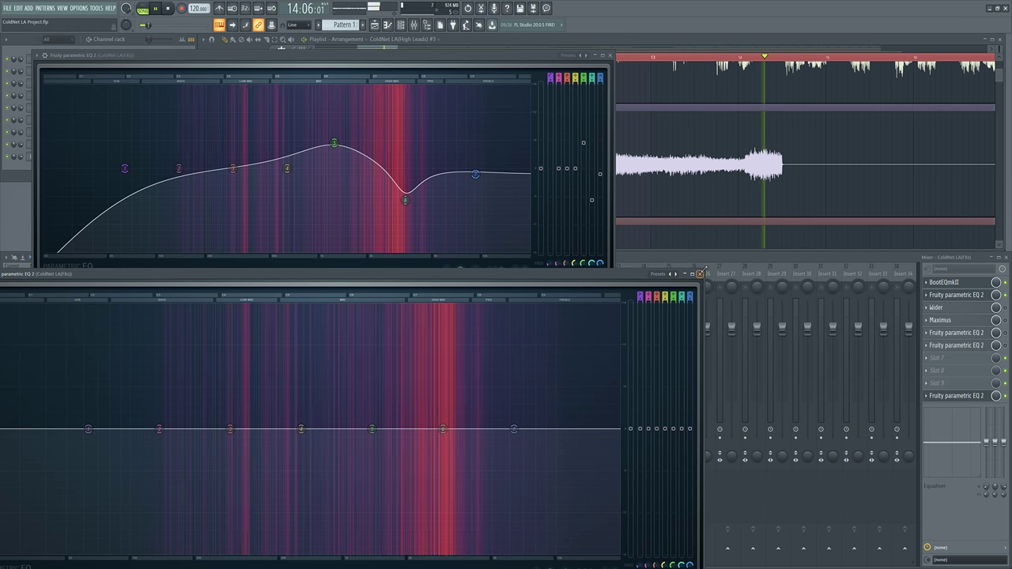
pyautogui.moveTo(685, 273); pyautogui.dragTo(390, 444)
pyautogui.click(394, 445)
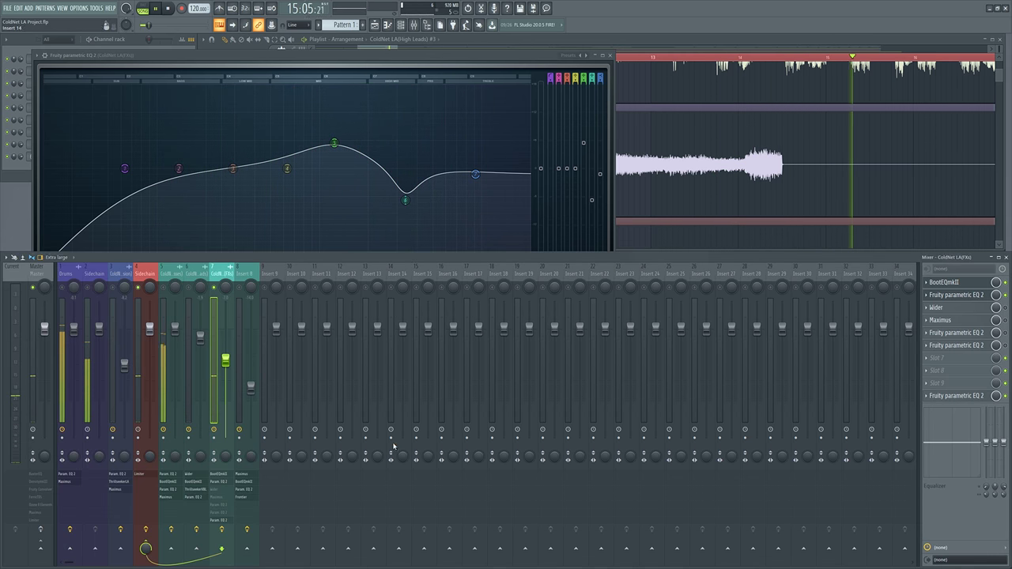
pyautogui.click(606, 56)
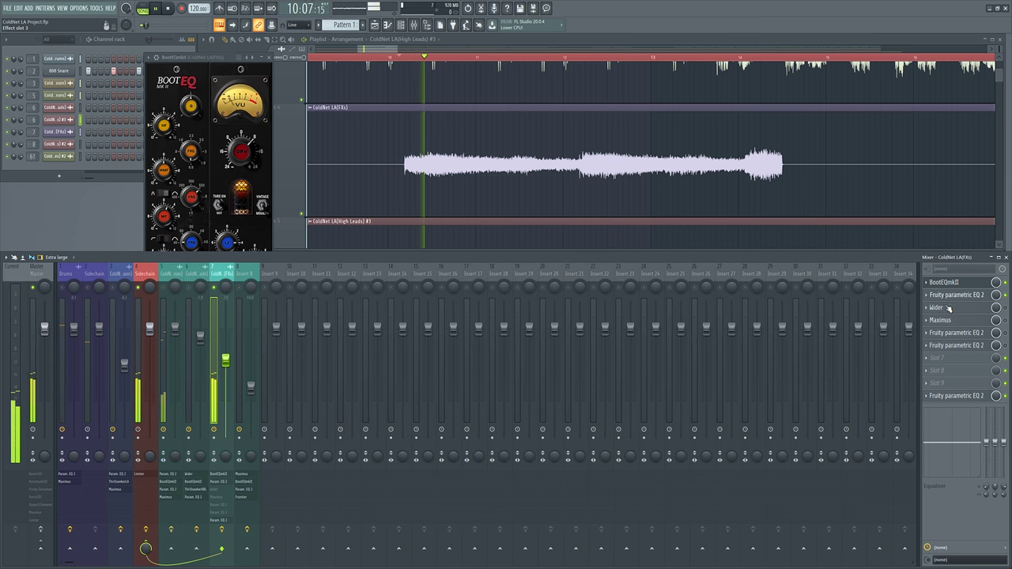
# Step: Enable and open Wider on the FXs track, place its window clear of BootEQmkII and play the sound
pyautogui.click(945, 307)
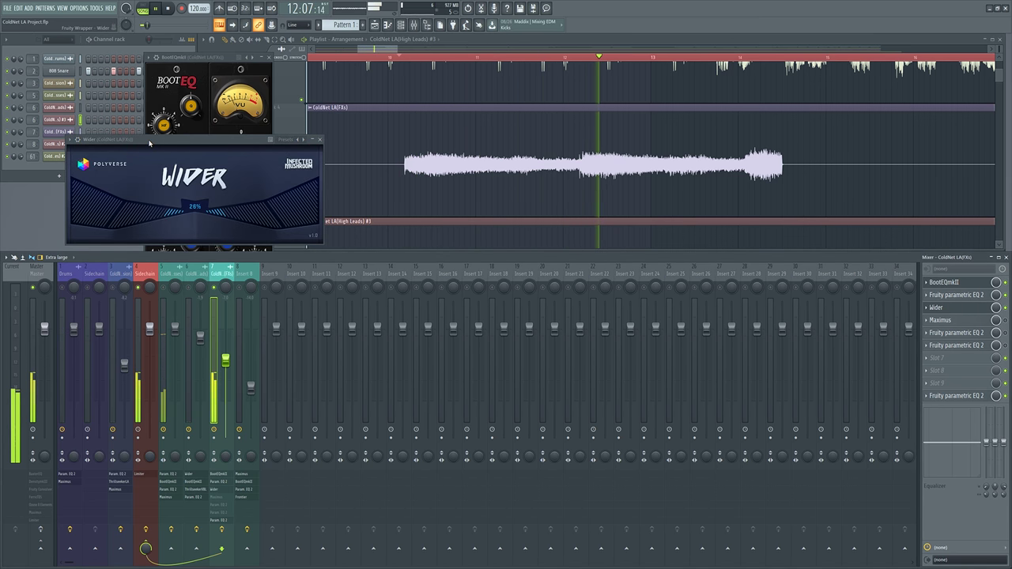
pyautogui.moveTo(150, 140); pyautogui.dragTo(200, 137)
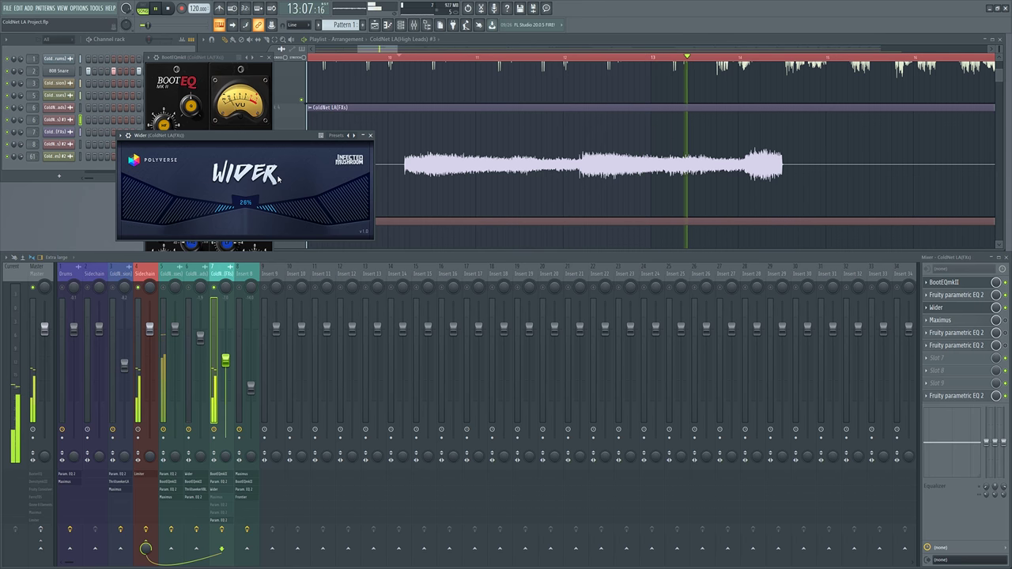
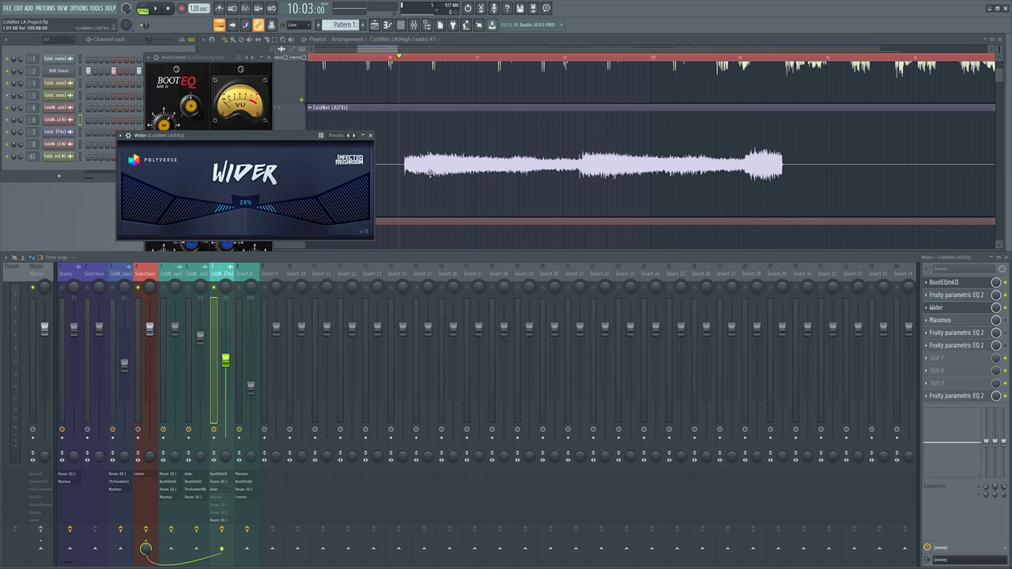
pyautogui.moveTo(291, 134); pyautogui.dragTo(482, 179)
pyautogui.press('space')
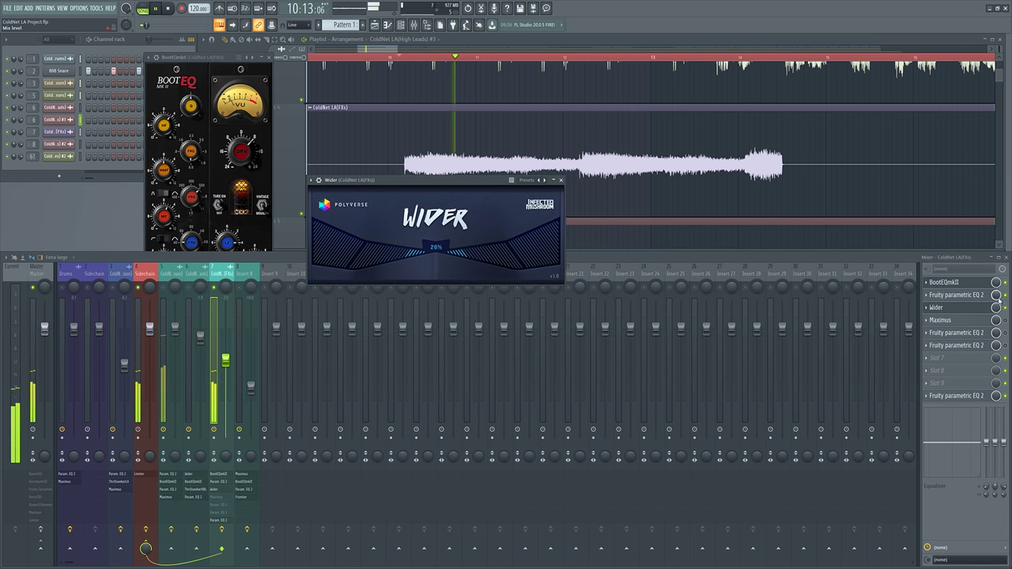
# Step: Try Wider at 200% and at 34% width, playing the FX sound with the plugin switched on and off
pyautogui.moveTo(435, 247); pyautogui.dragTo(398, 182)
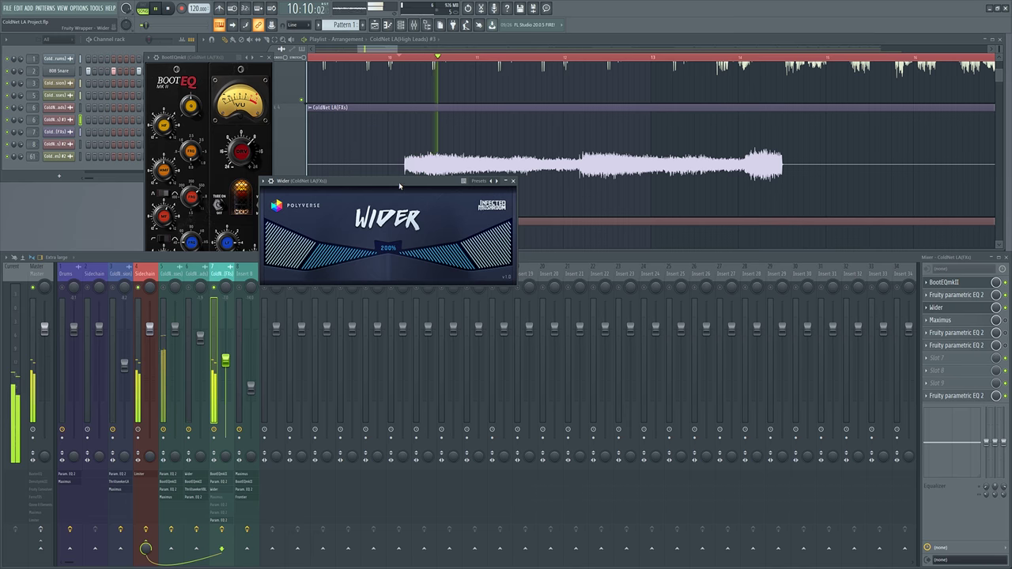
pyautogui.moveTo(399, 182); pyautogui.dragTo(272, 147)
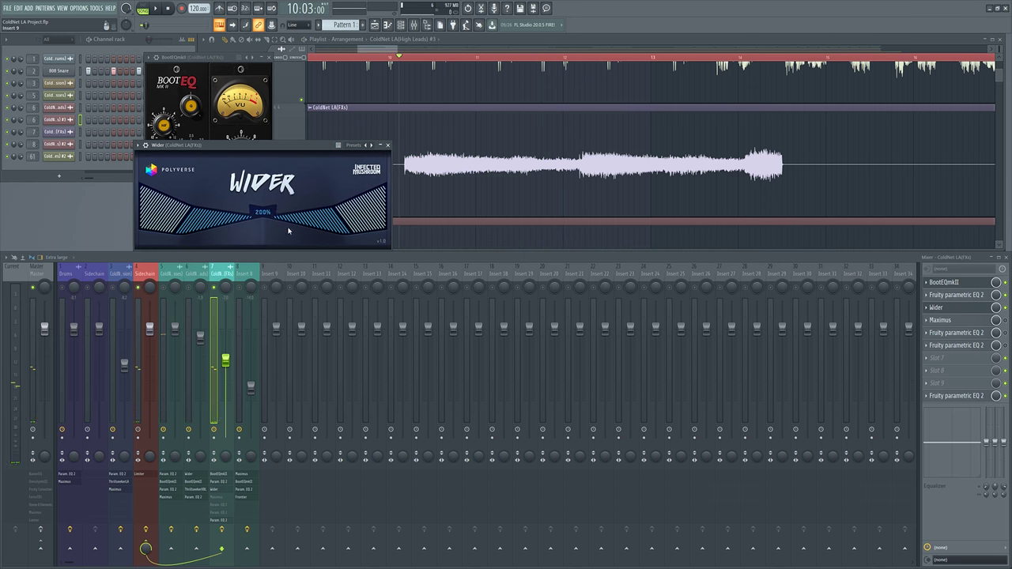
pyautogui.moveTo(263, 221); pyautogui.dragTo(265, 322)
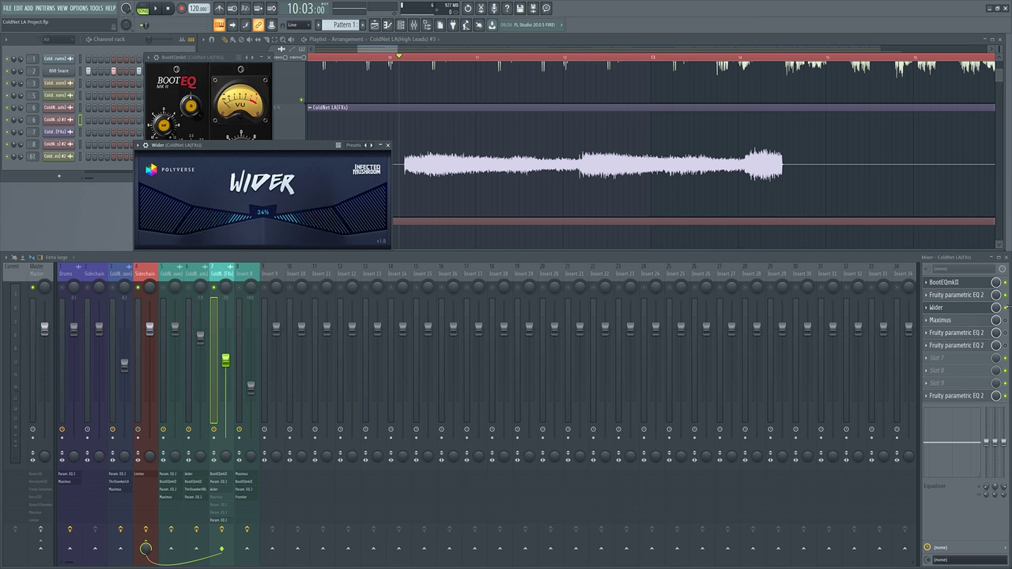
pyautogui.press('space')
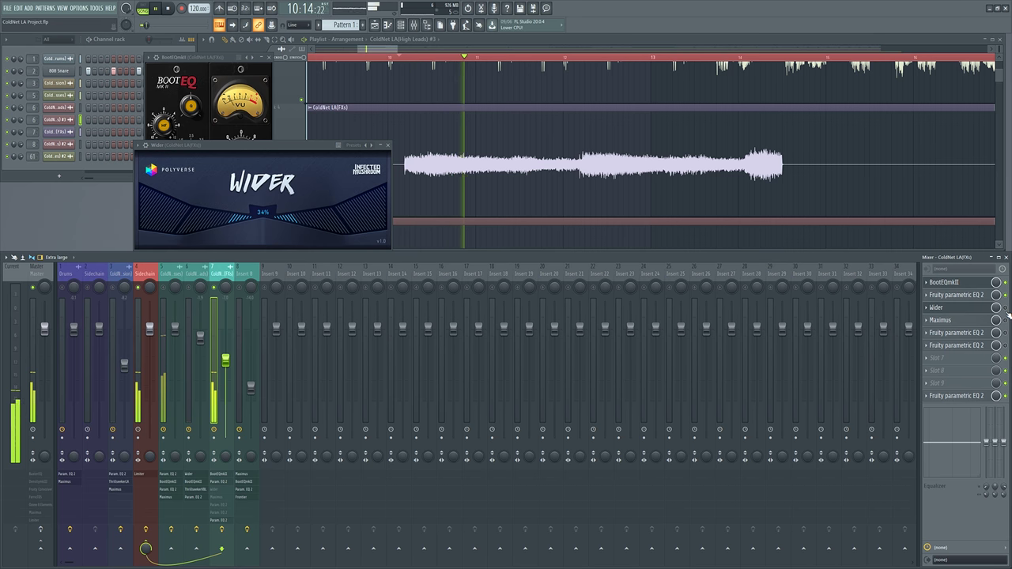
pyautogui.press('space')
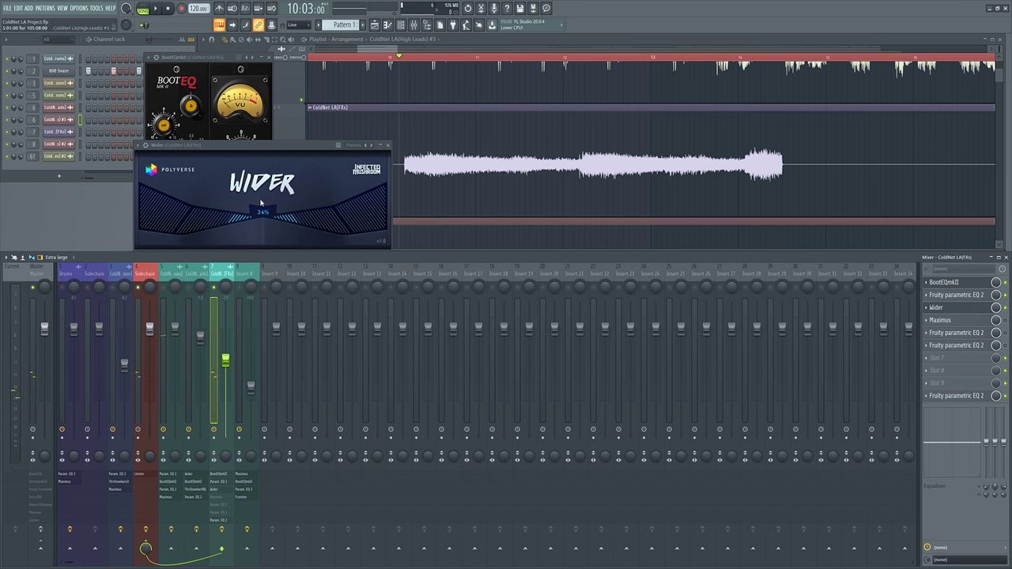
# Step: Set the Wider stereo width to 25% and close the plugin
pyautogui.moveTo(264, 220); pyautogui.dragTo(261, 225)
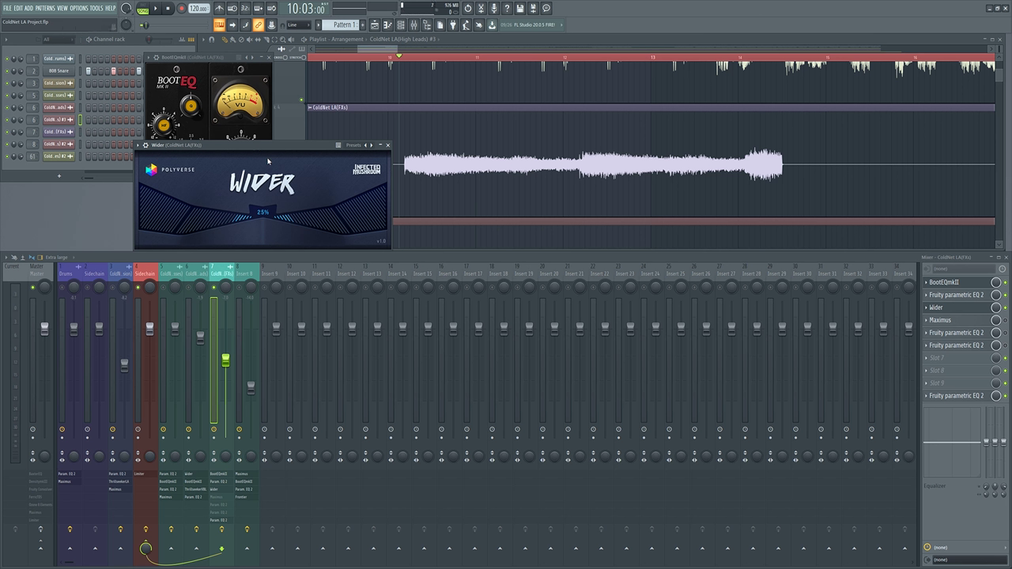
pyautogui.click(387, 146)
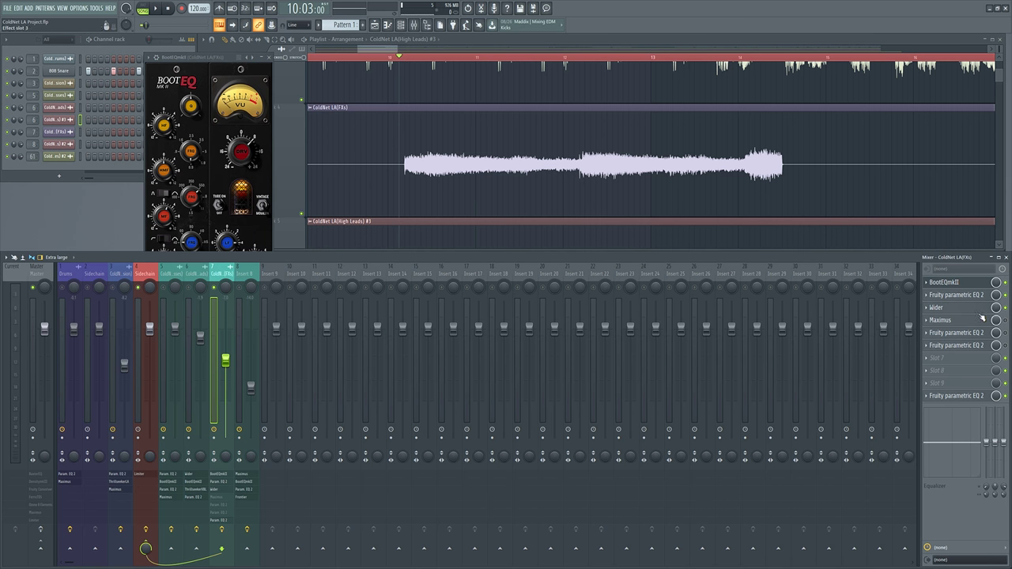
# Step: Enable and open Maximus on the FXs track and play the sound with its full window in view
pyautogui.click(940, 319)
pyautogui.click(332, 257)
pyautogui.press('space')
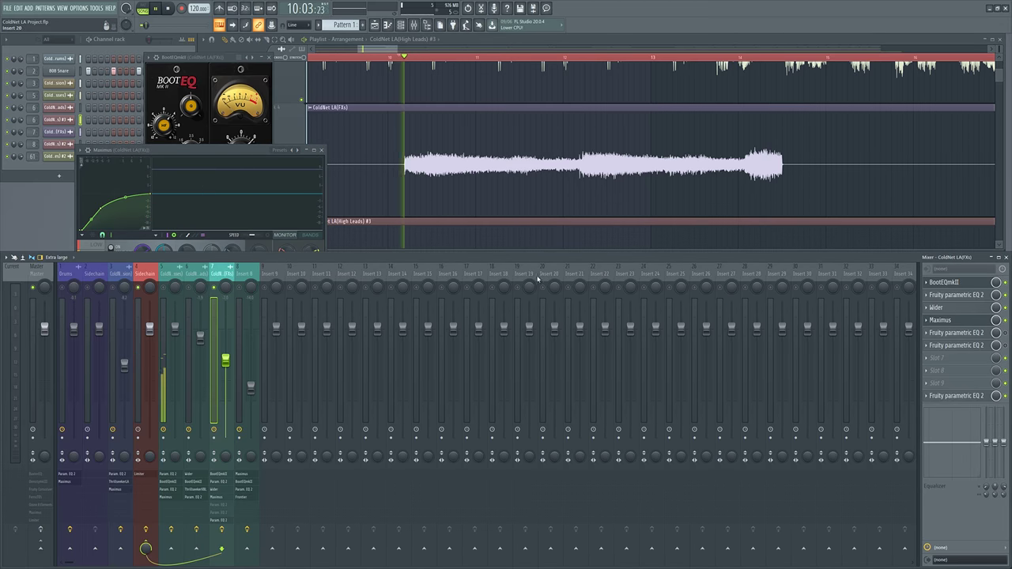
pyautogui.click(101, 253)
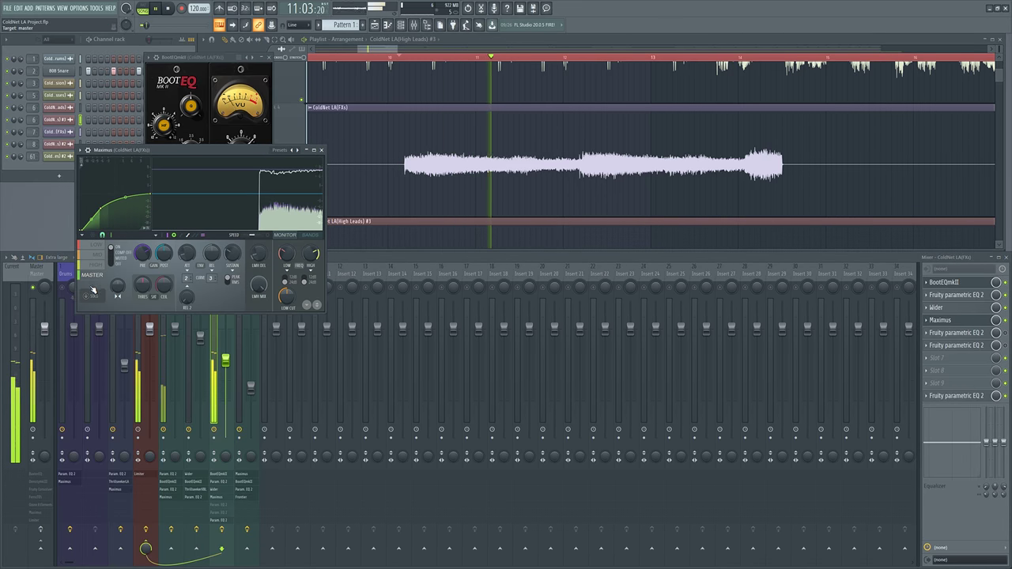
# Step: Enlarge the Maximus window, play the FX sound to examine the master band's compression, and shift the window aside
pyautogui.click(91, 274)
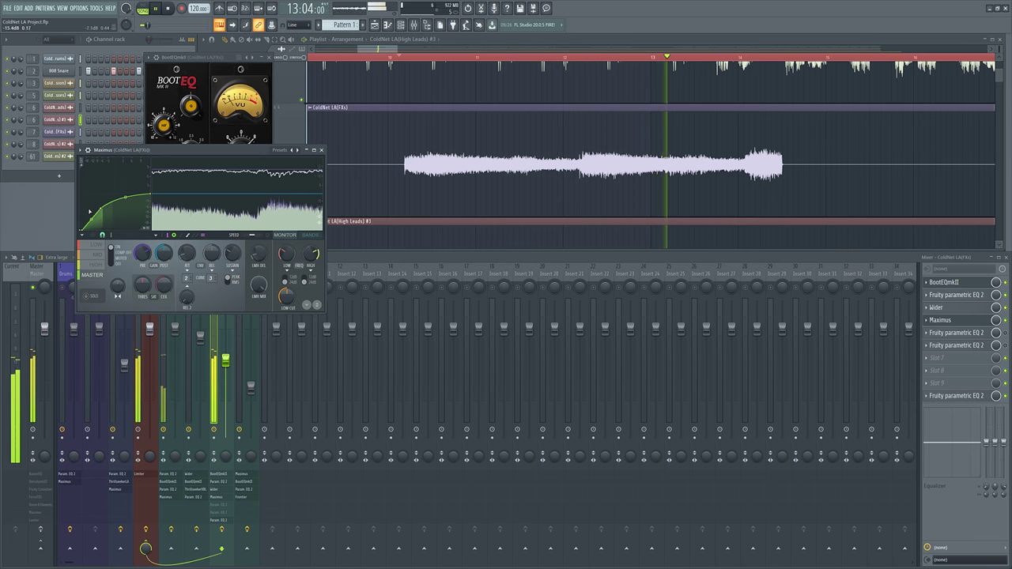
pyautogui.press('space')
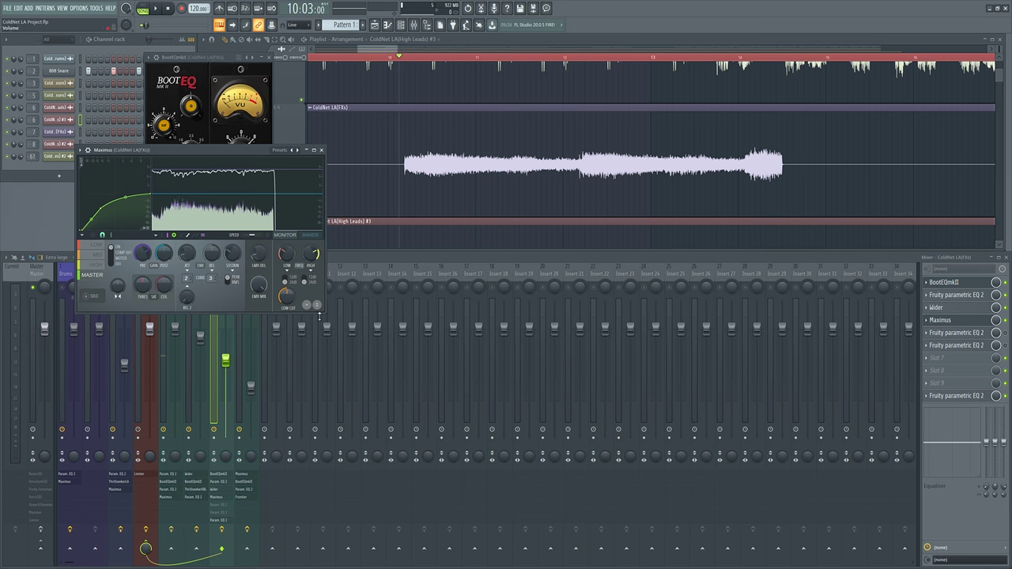
pyautogui.moveTo(326, 313); pyautogui.dragTo(607, 481)
pyautogui.press('space')
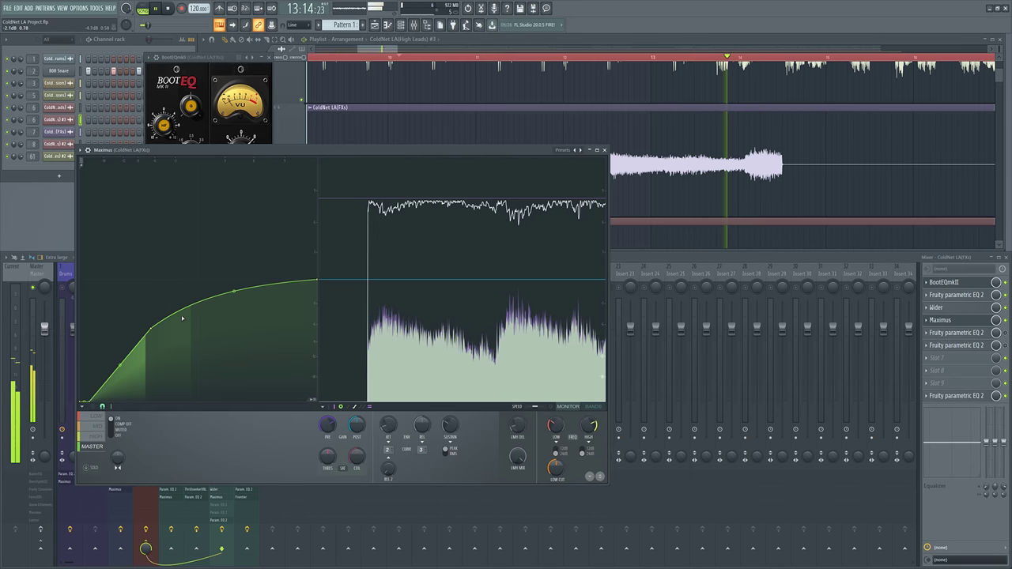
pyautogui.press('space')
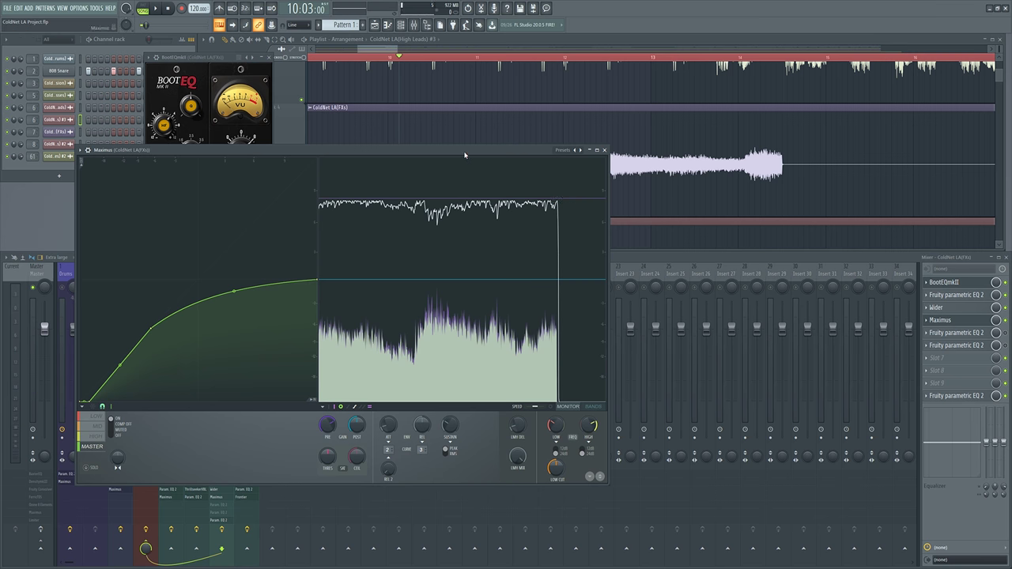
pyautogui.moveTo(463, 154); pyautogui.dragTo(441, 150)
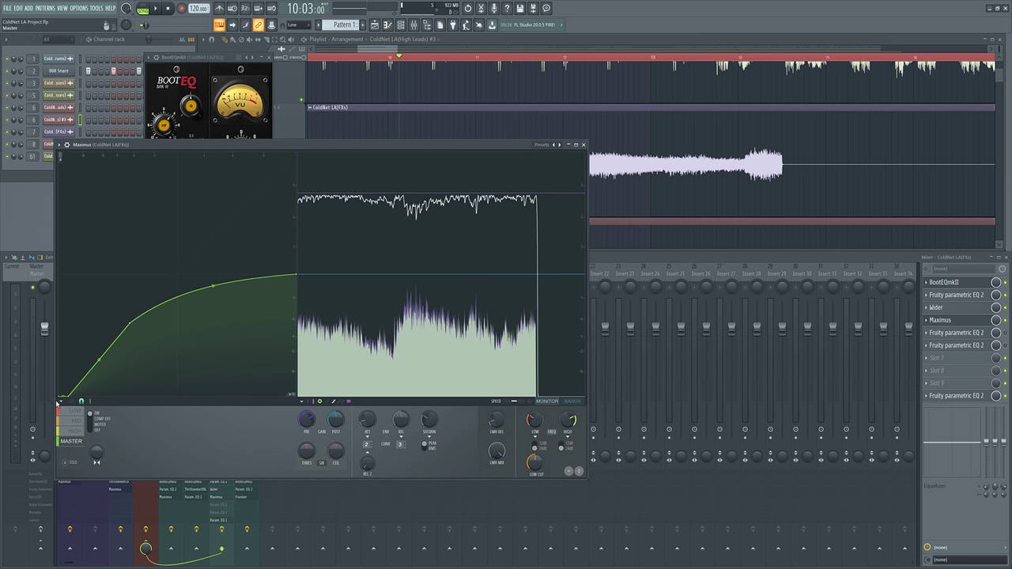
# Step: Play the FX sound through Maximus, including the section from 14:09 where the first FX sound ends
pyautogui.press('space')
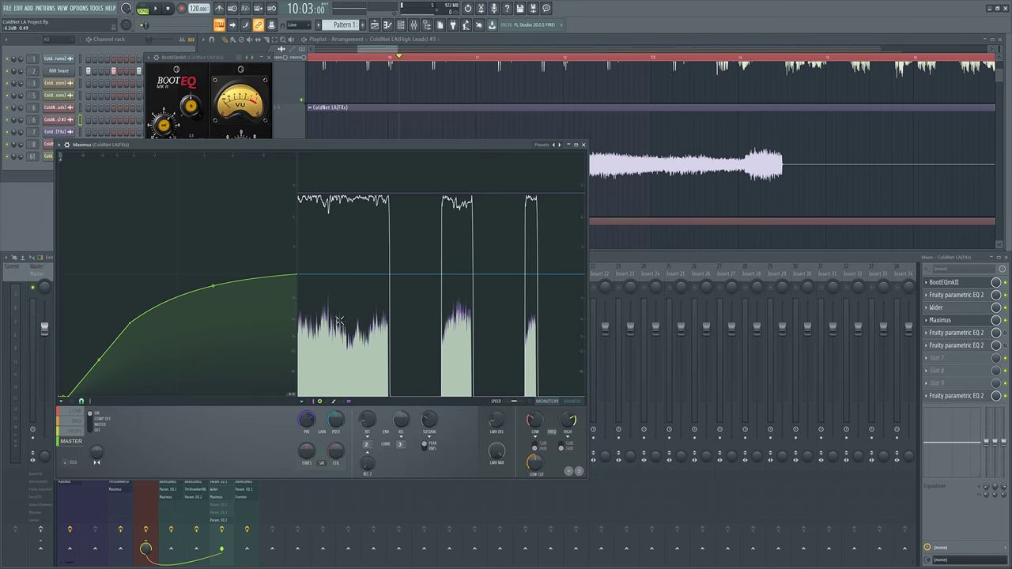
pyautogui.click(676, 211)
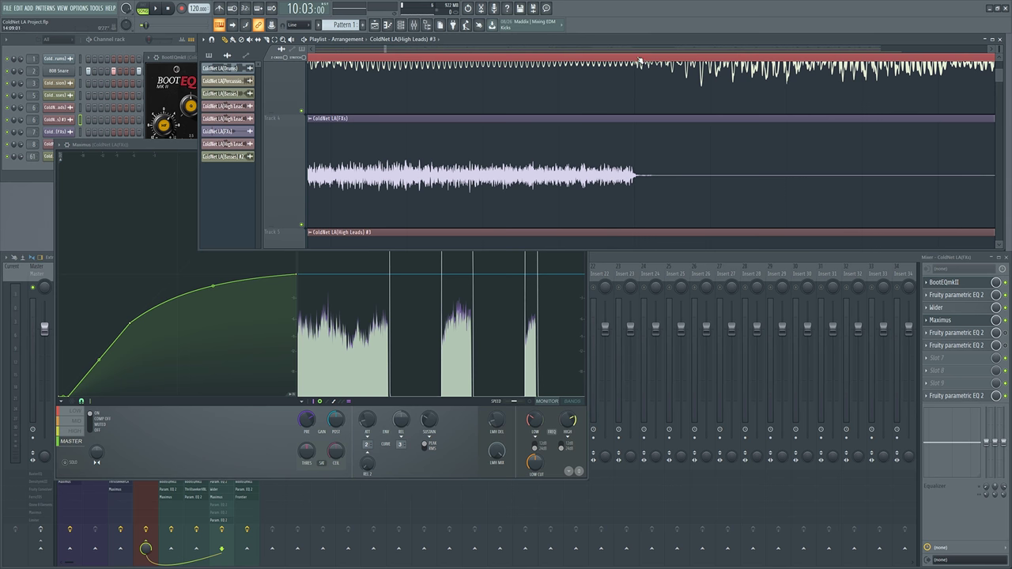
pyautogui.press('space')
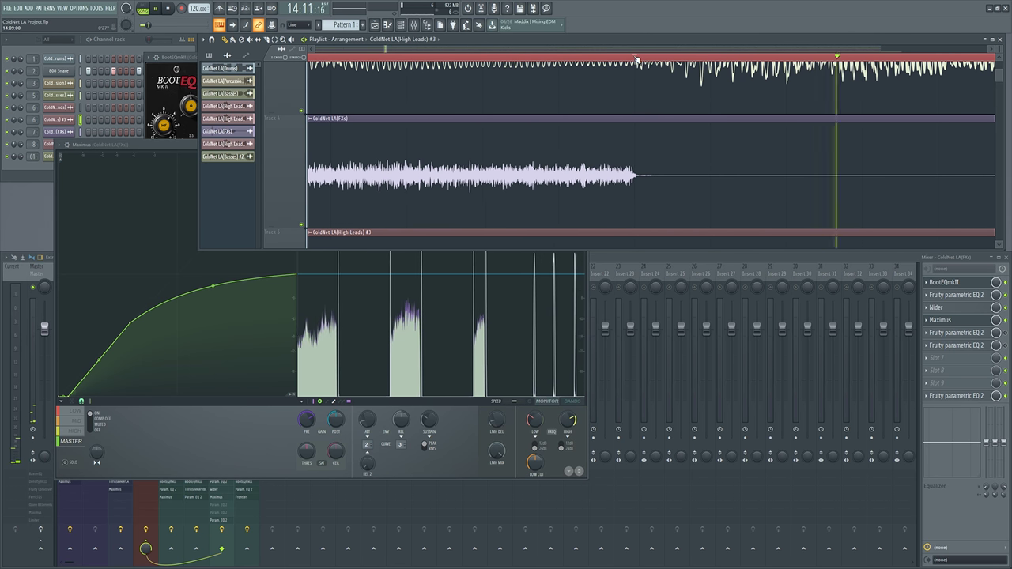
pyautogui.moveTo(118, 145); pyautogui.dragTo(103, 143)
pyautogui.press('space')
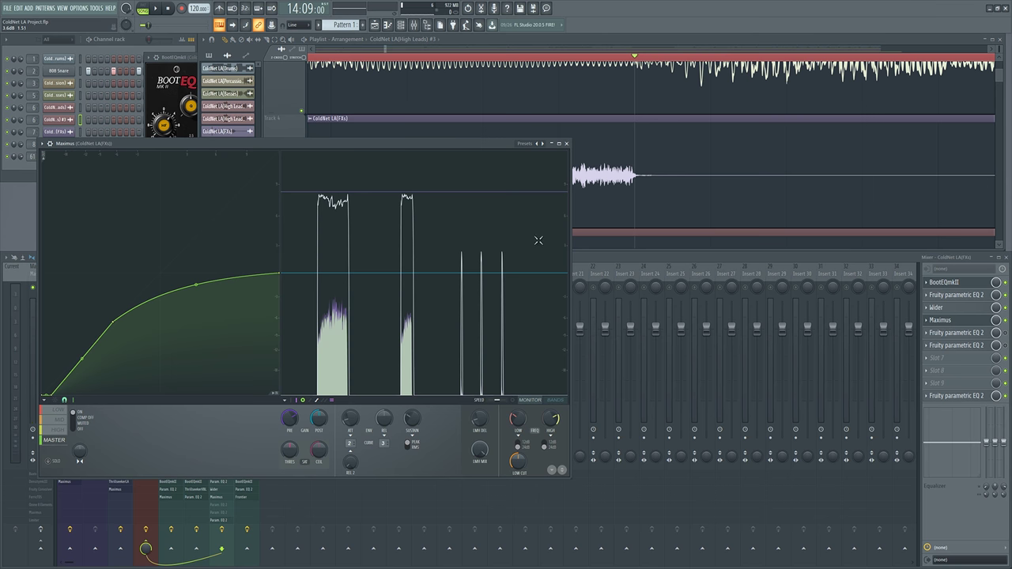
pyautogui.click(473, 75)
pyautogui.press('space')
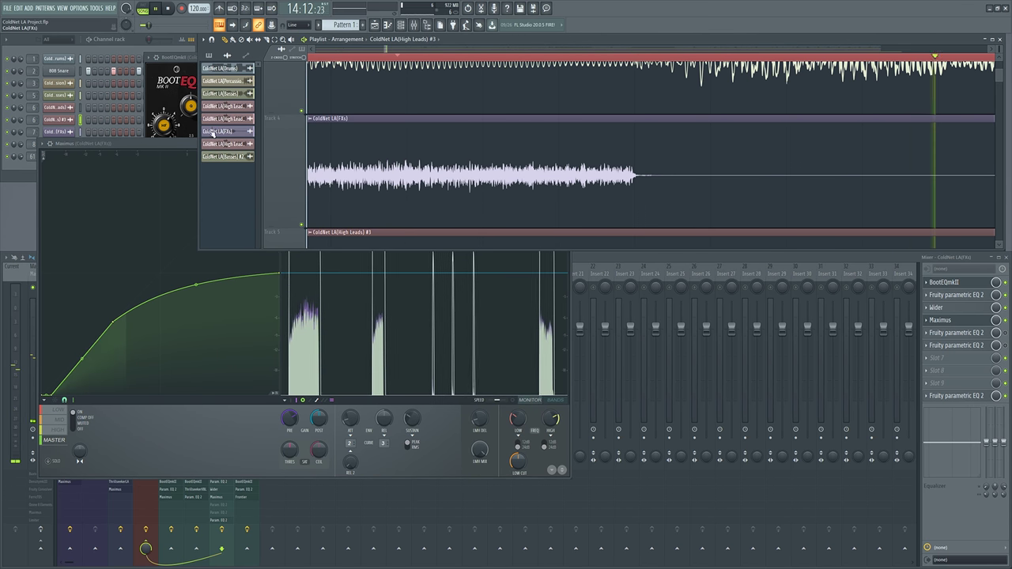
# Step: Replay the end of the first FX sound from 13:05 and close Maximus
pyautogui.scroll(-5, 655, 165)
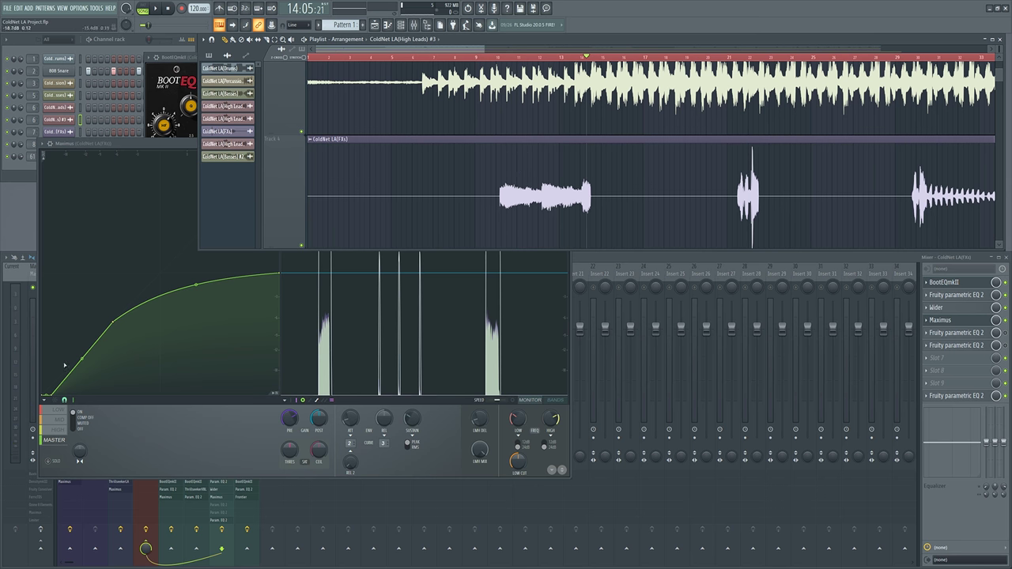
pyautogui.press('space')
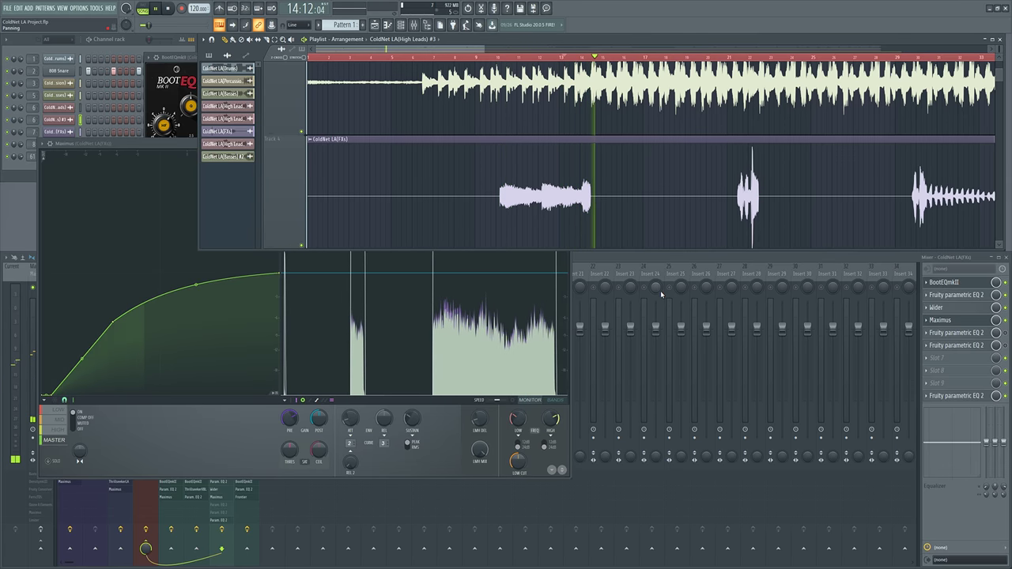
pyautogui.click(552, 265)
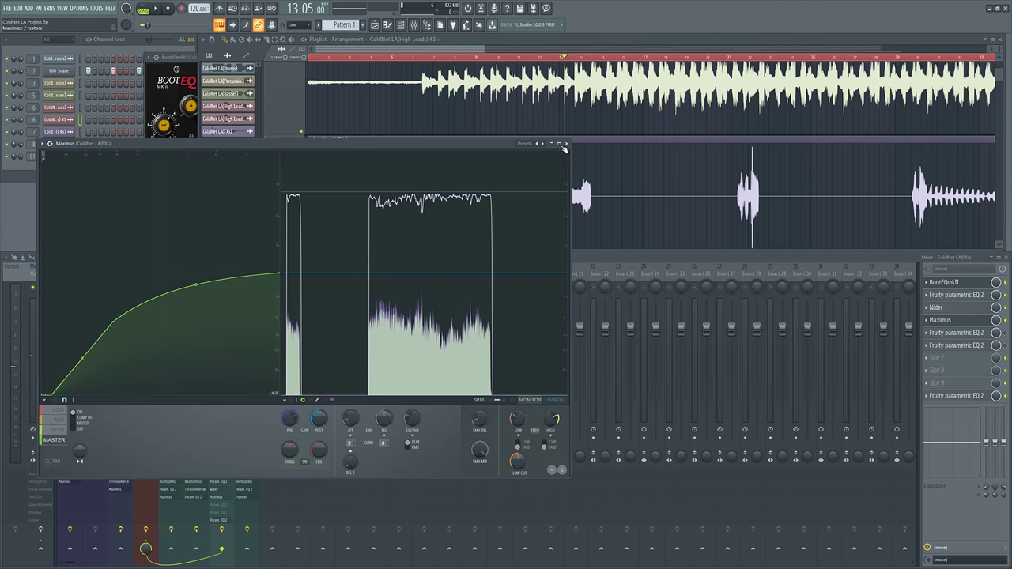
pyautogui.click(567, 143)
# Step: Locate the second FX sound in the playlist and play it repeatedly from 21:07
pyautogui.scroll(-2, 514, 215)
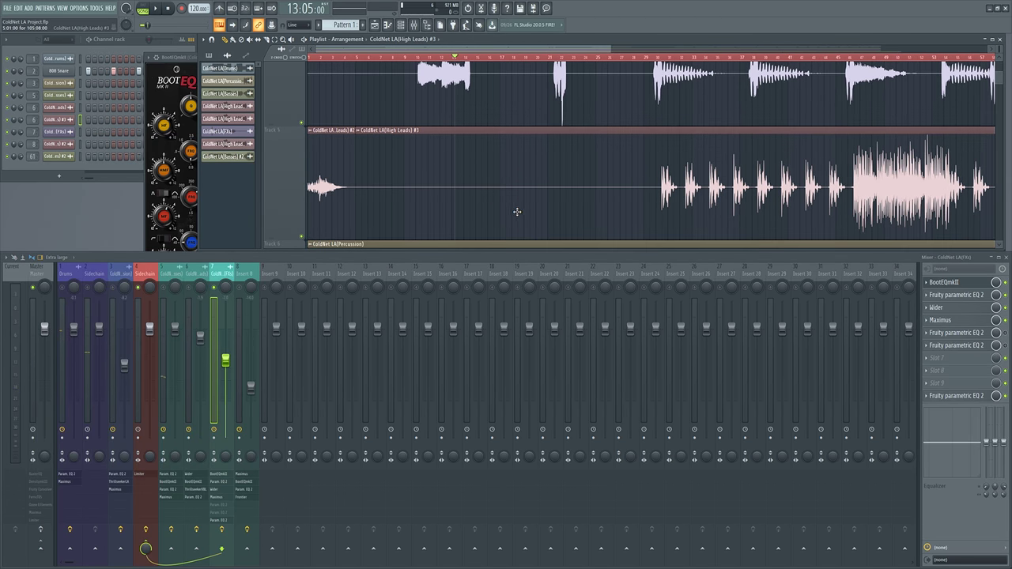
pyautogui.hscroll(5, 479, 189)
pyautogui.scroll(3, 550, 75)
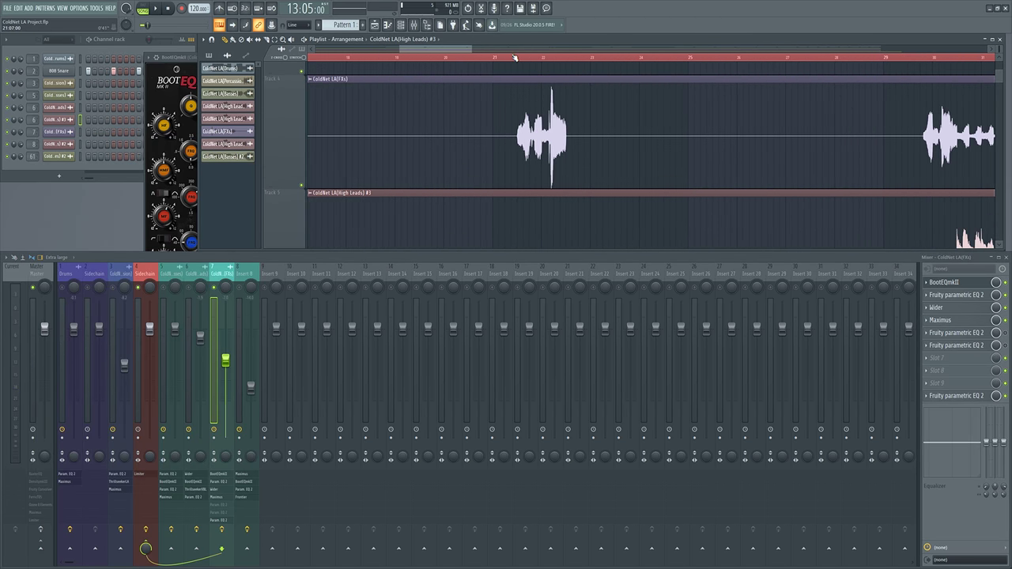
pyautogui.click(513, 59)
pyautogui.press('space')
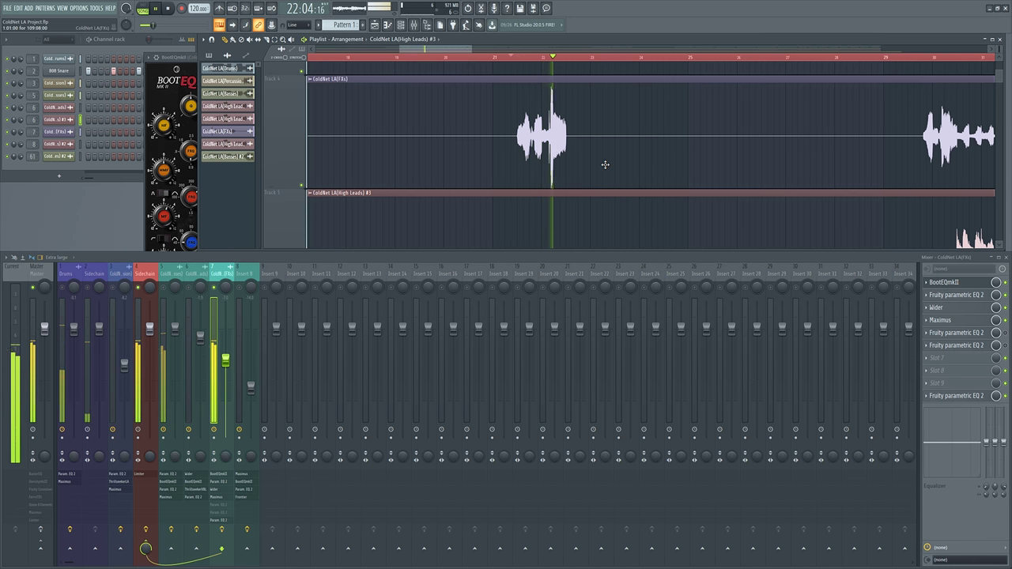
pyautogui.press('space')
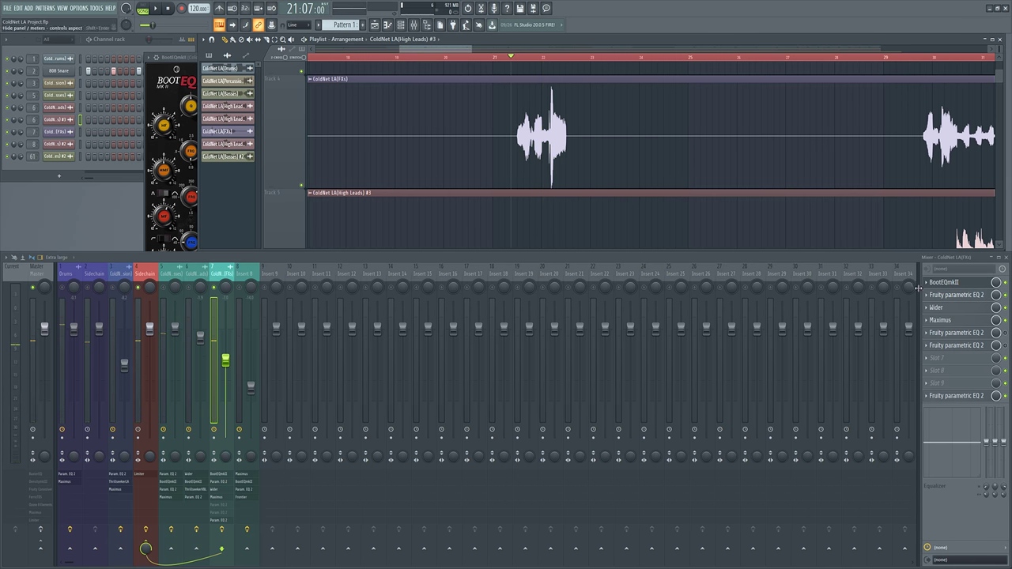
pyautogui.scroll(1, 436, 176)
pyautogui.hscroll(2, 435, 177)
pyautogui.press('space')
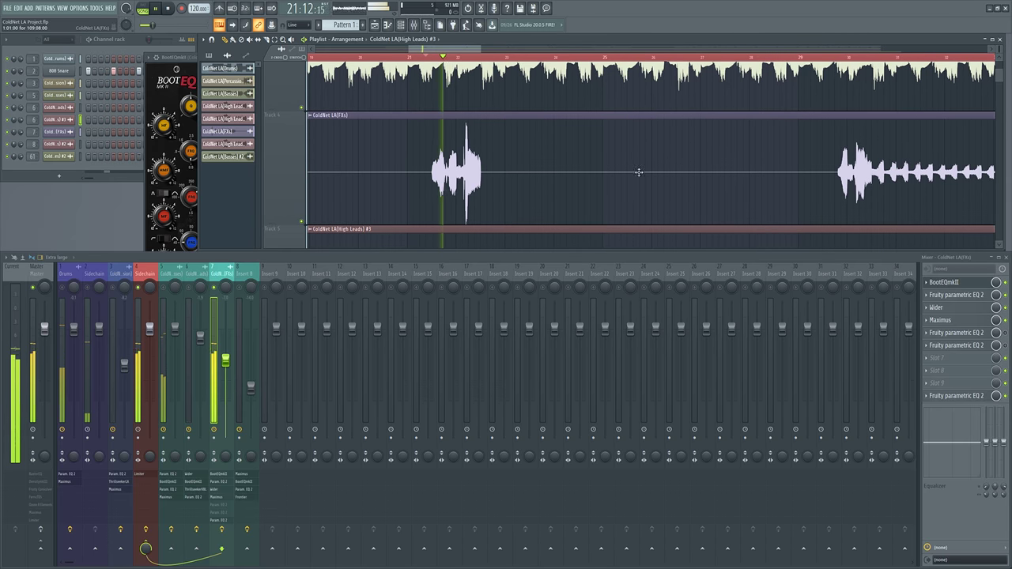
pyautogui.press('space')
# Step: Open the Fruity parametric EQ 2 in slot 2 and play the second FX sound through it
pyautogui.click(957, 295)
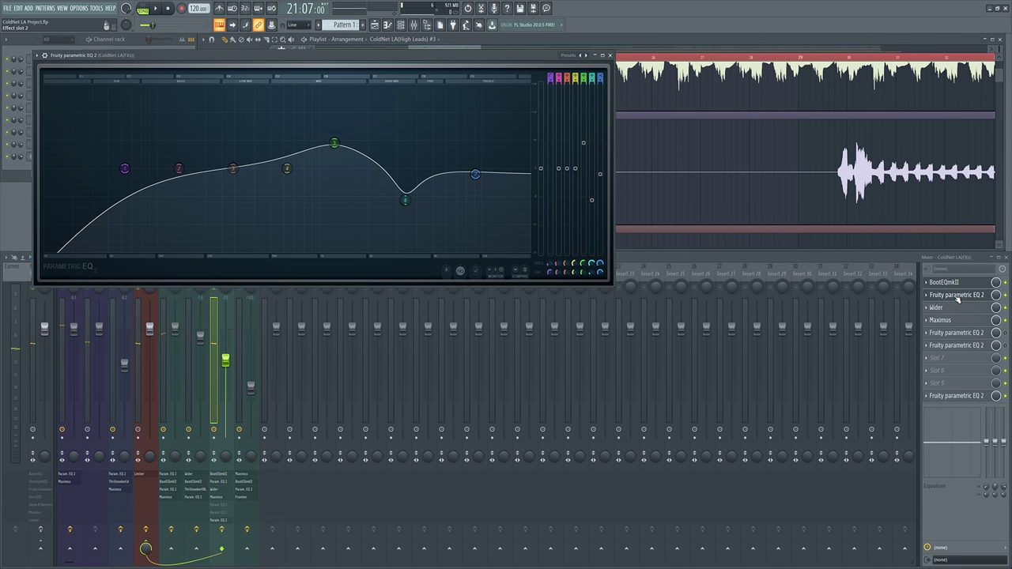
pyautogui.press('space')
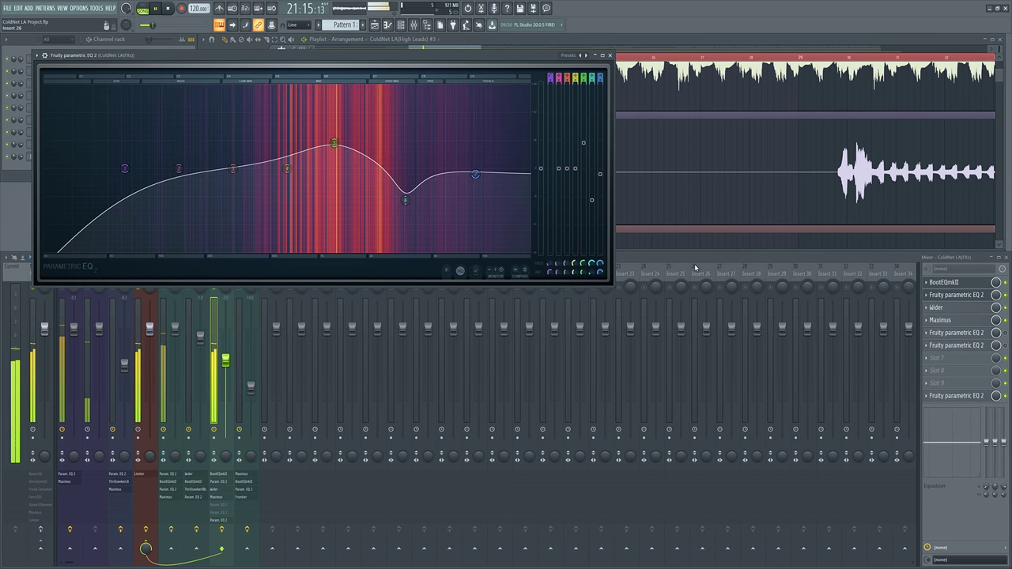
pyautogui.press('space')
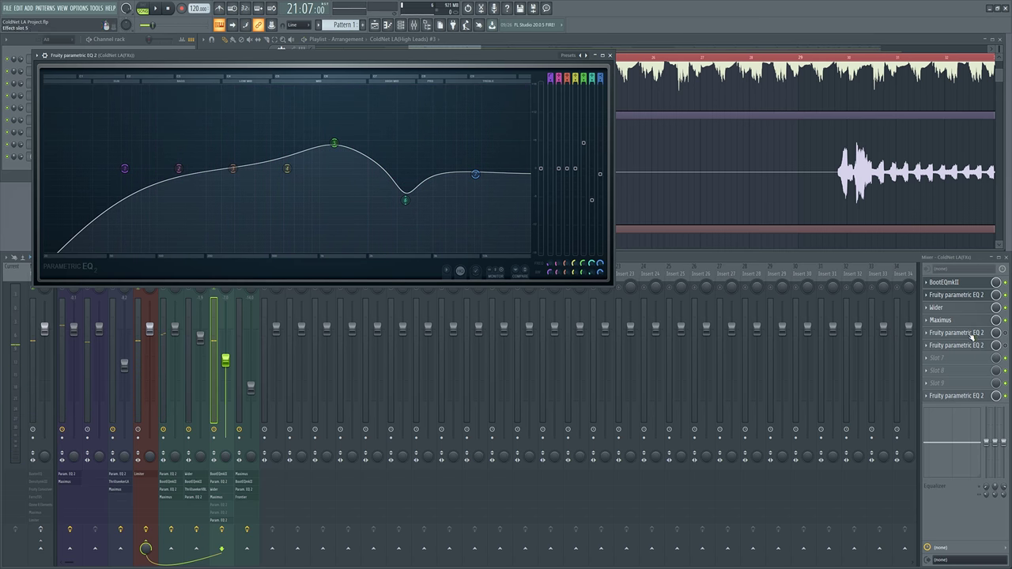
# Step: Close the slot 2 equalizer, then open the Fruity parametric EQ 2 plugins in slots 5 and 6 side by side and enable both
pyautogui.click(947, 342)
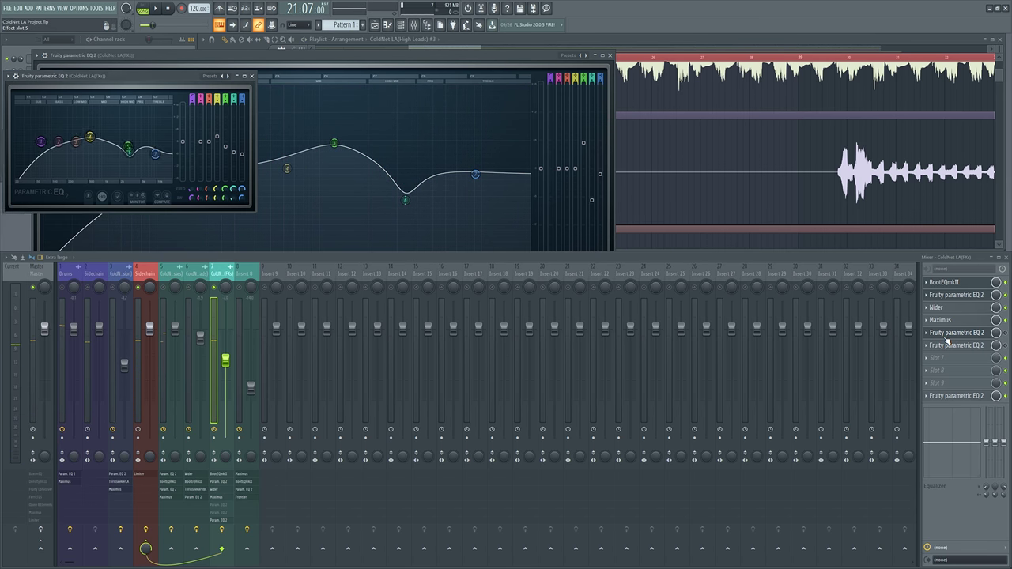
pyautogui.click(611, 57)
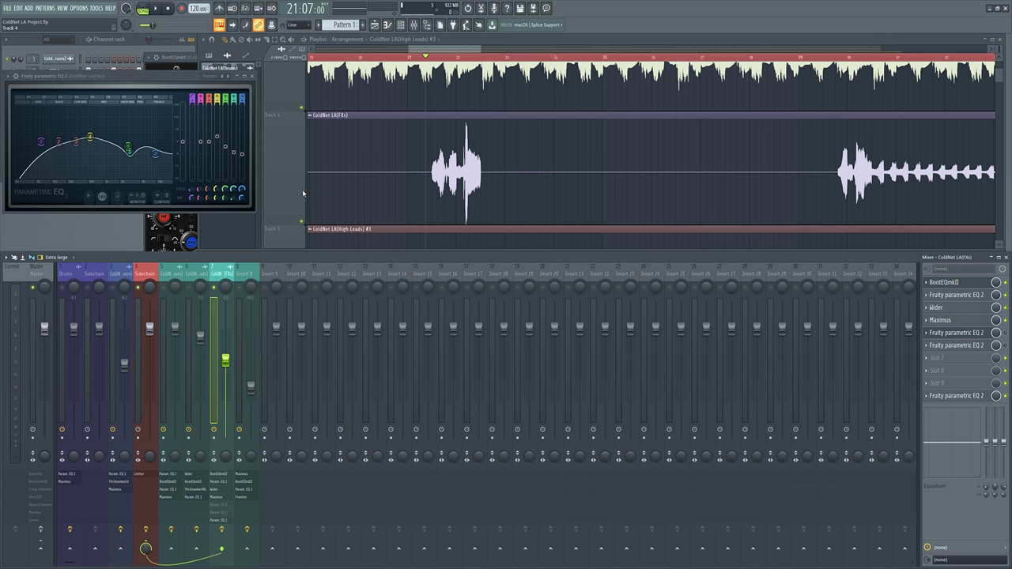
pyautogui.press('space')
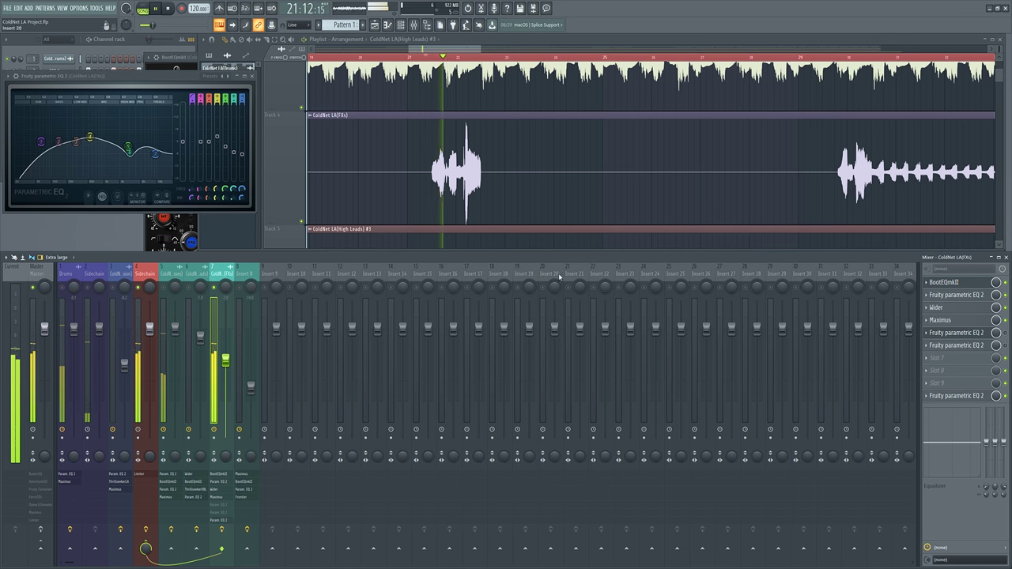
pyautogui.click(939, 348)
pyautogui.moveTo(153, 87); pyautogui.dragTo(400, 80)
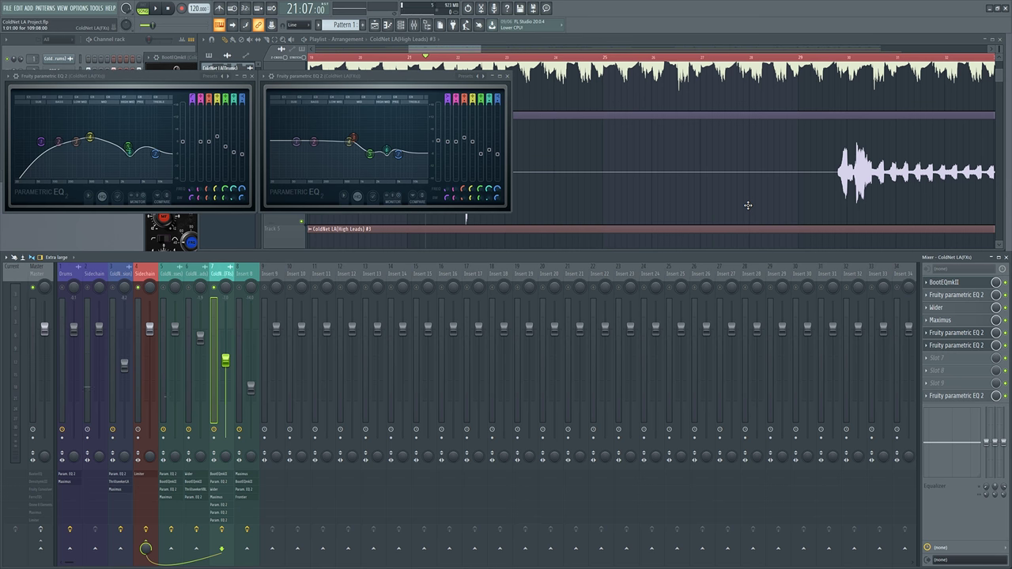
# Step: Play the second FX sound repeatedly from 21:07 with the equalizers in slots 5 and 6 enabled
pyautogui.press('space')
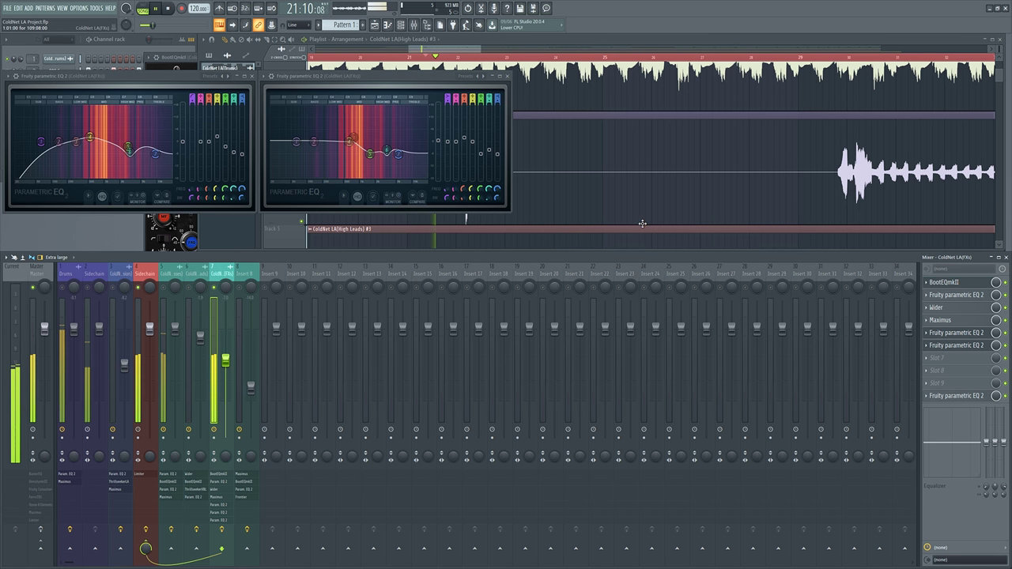
pyautogui.press('space')
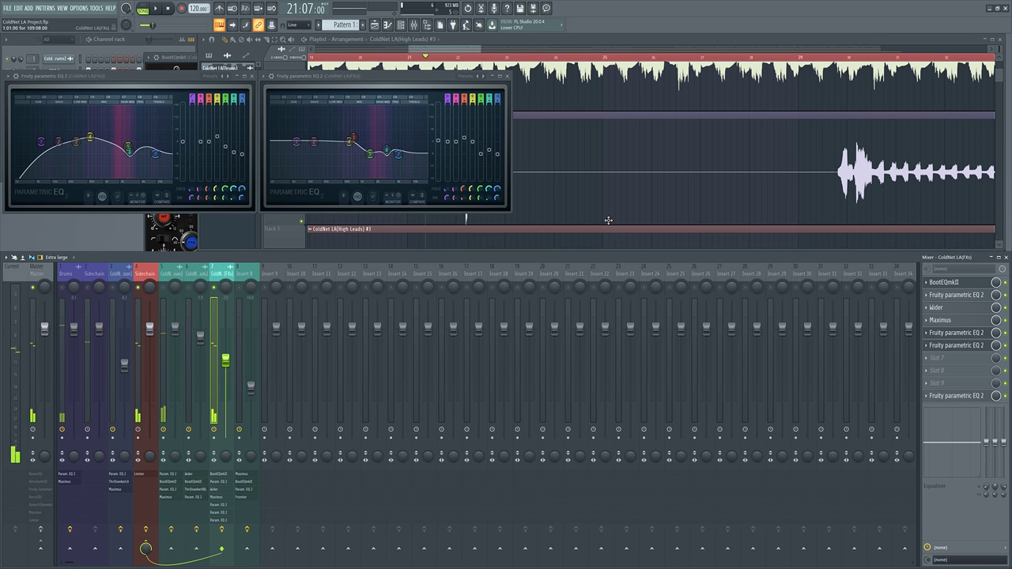
pyautogui.press('space')
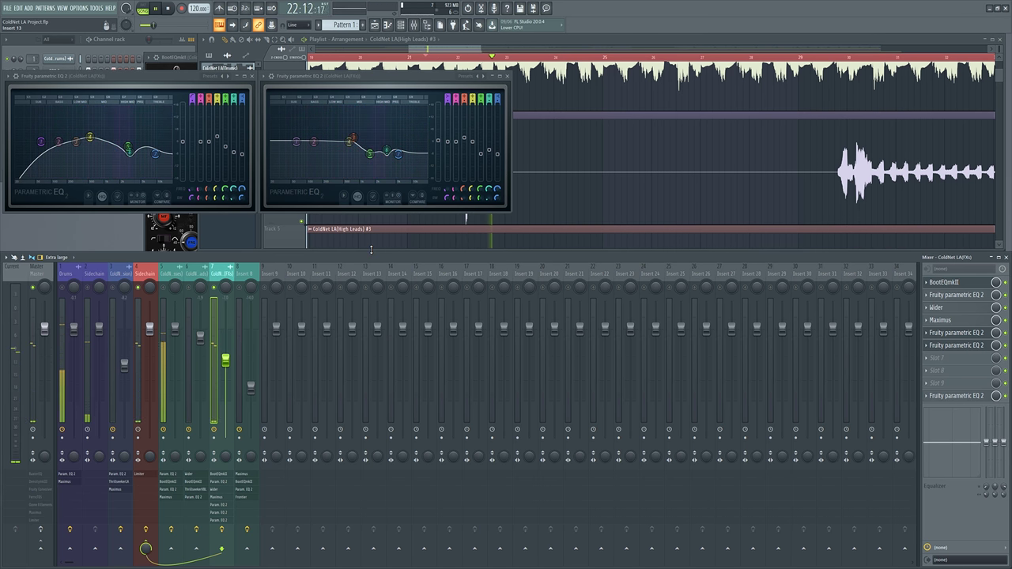
pyautogui.click(555, 205)
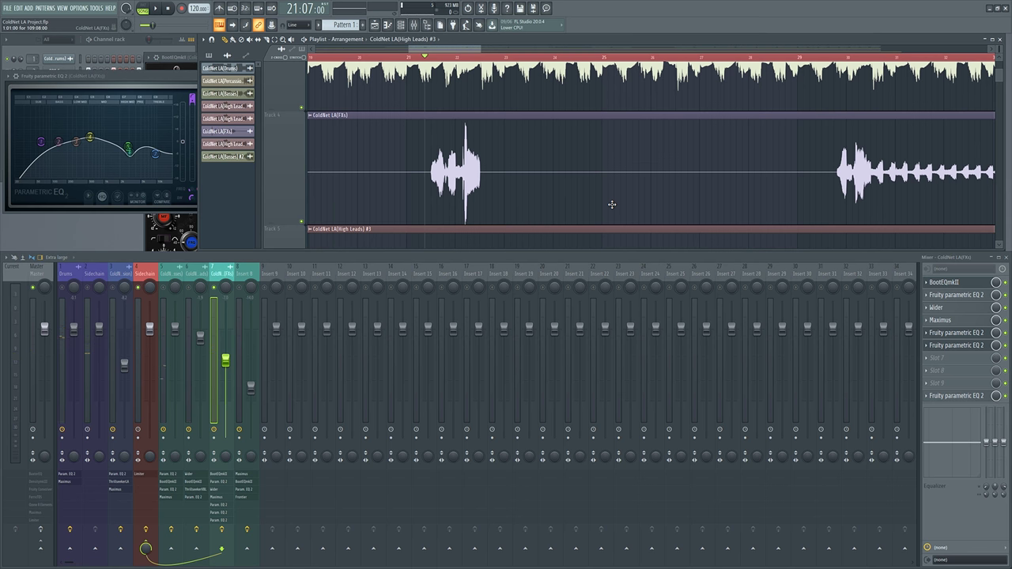
pyautogui.press('space')
pyautogui.press('space')
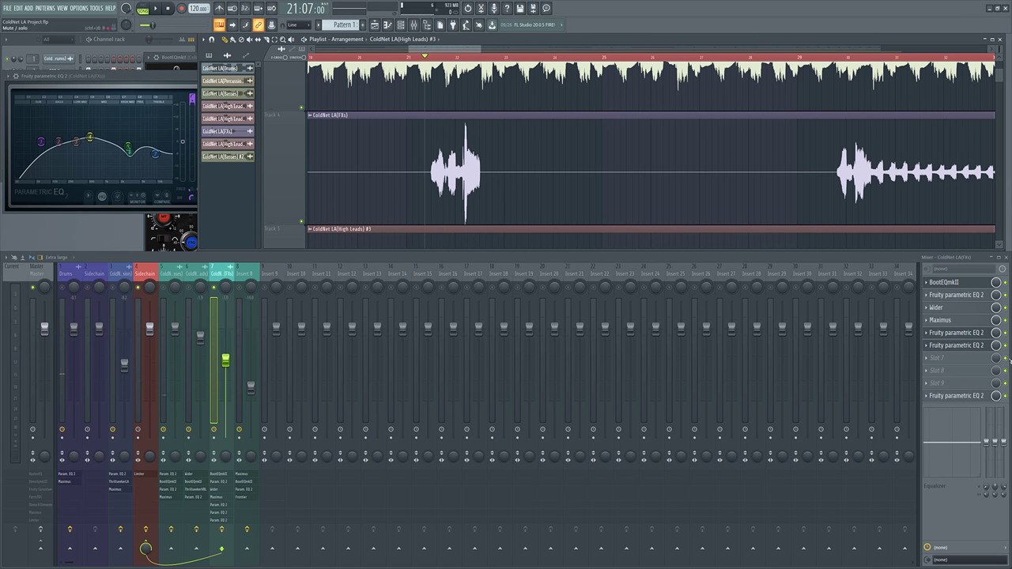
# Step: Close the equalizer windows, remove the Fruity parametric EQ 2 from slot 10 of the FXs track and start playback
pyautogui.click(959, 345)
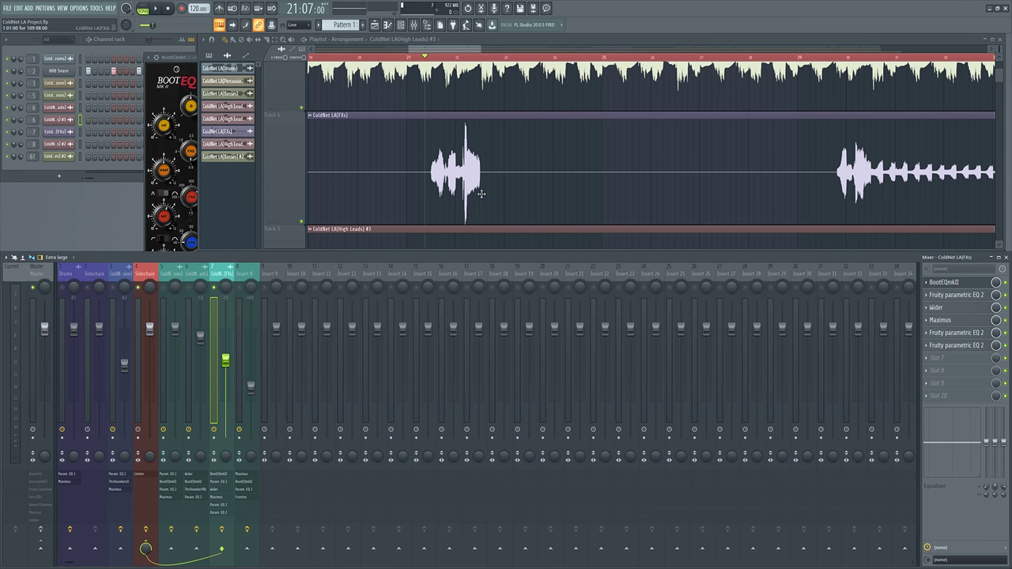
pyautogui.press('space')
# Step: Locate the FX sound with the repeating tail around bar 30 and play it with the full effects chain
pyautogui.scroll(-5, 698, 181)
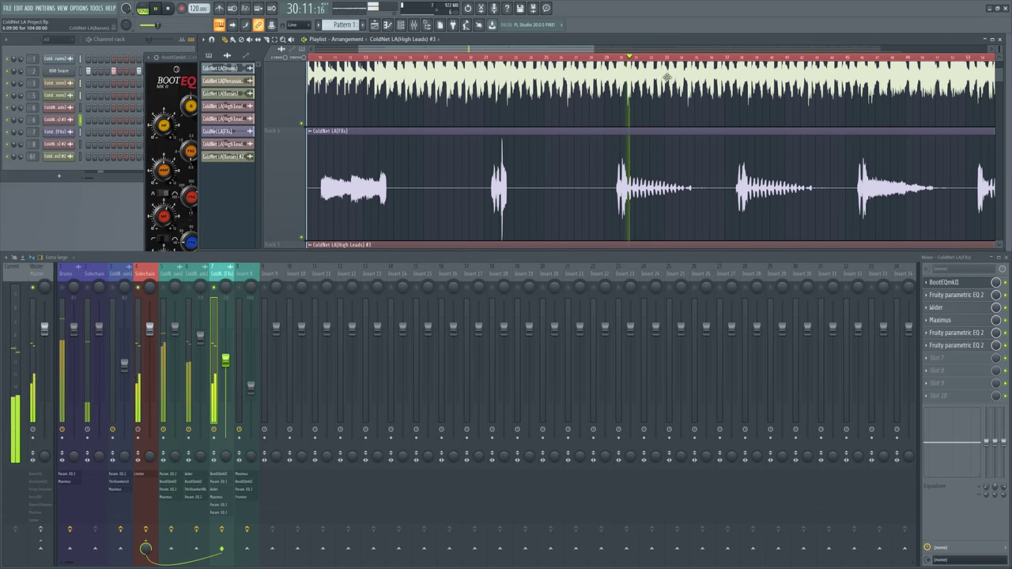
pyautogui.scroll(6, 666, 76)
pyautogui.scroll(-2, 560, 158)
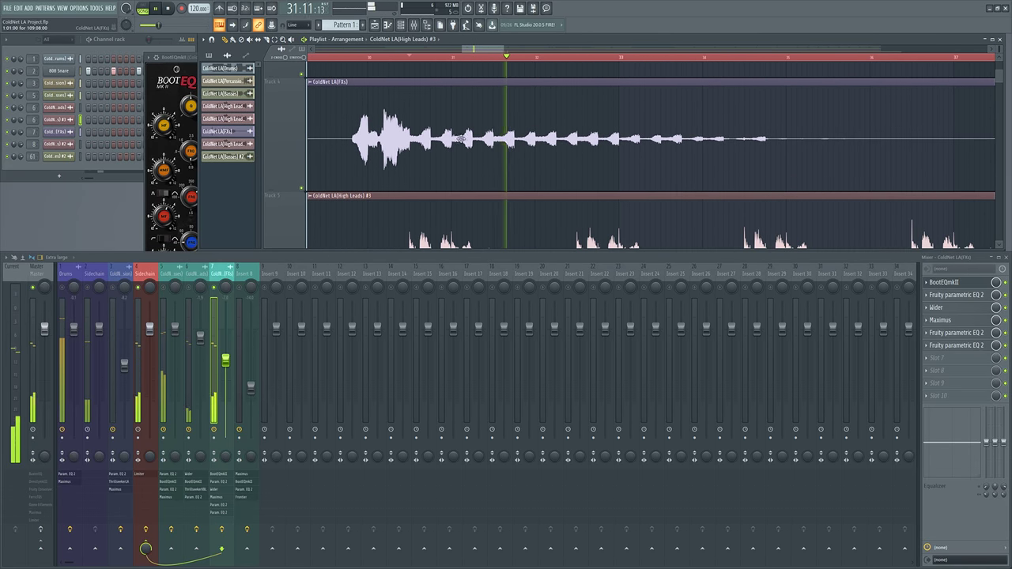
pyautogui.press('space')
pyautogui.press('space')
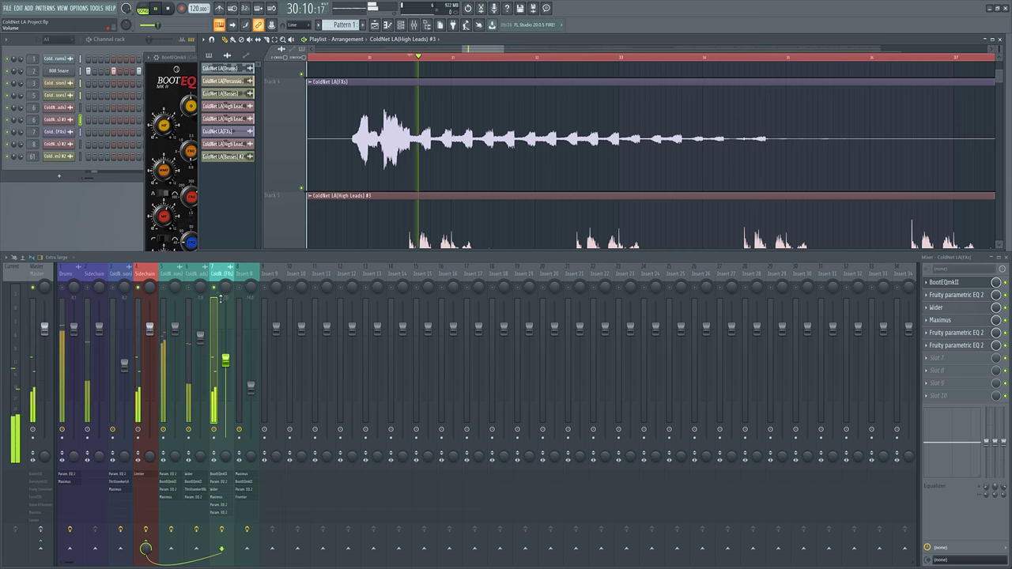
pyautogui.scroll(1, 474, 166)
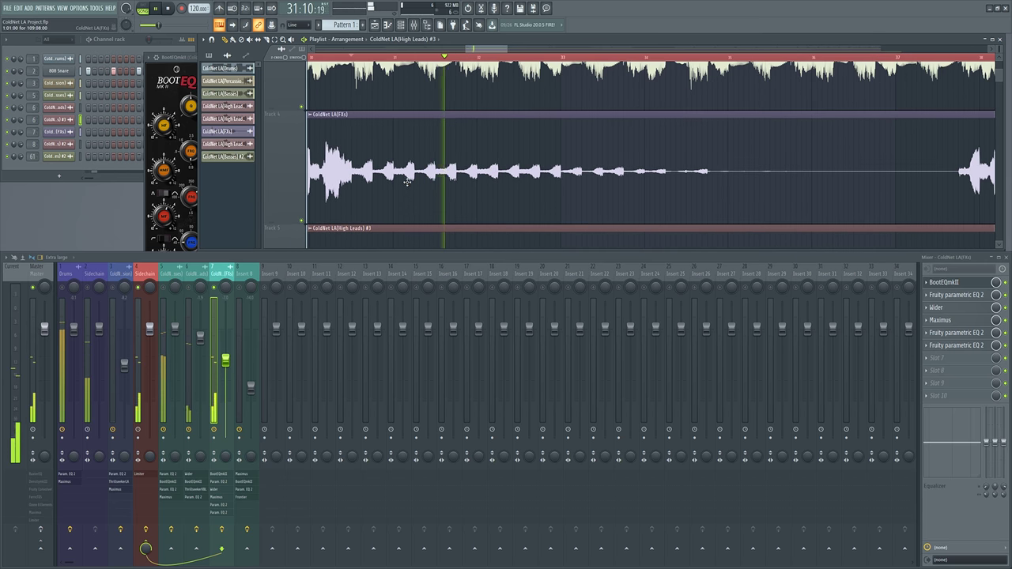
# Step: Stop playback and replay the FX sound with the repeating tail from 30:09
pyautogui.press('space')
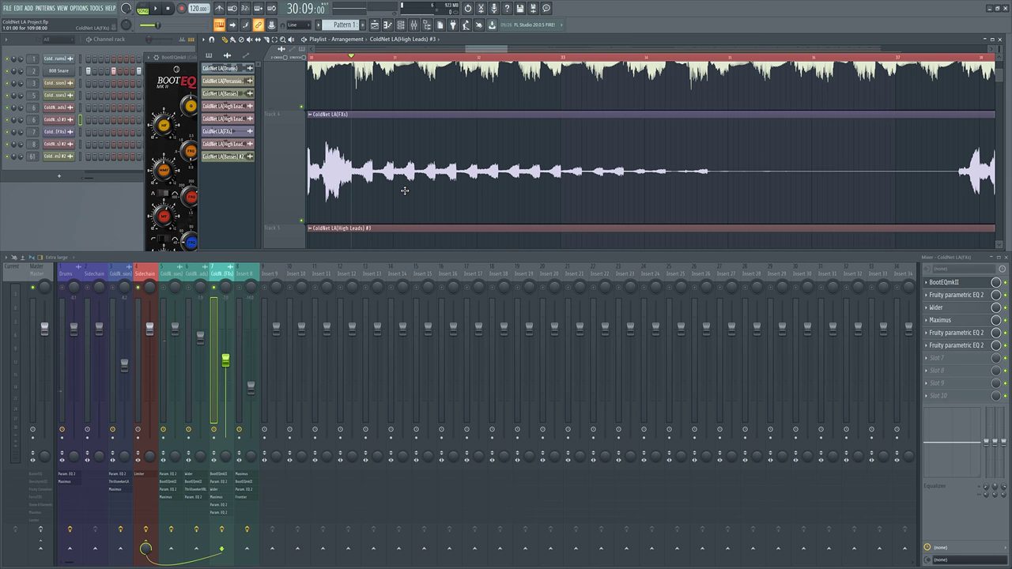
pyautogui.scroll(2, 369, 178)
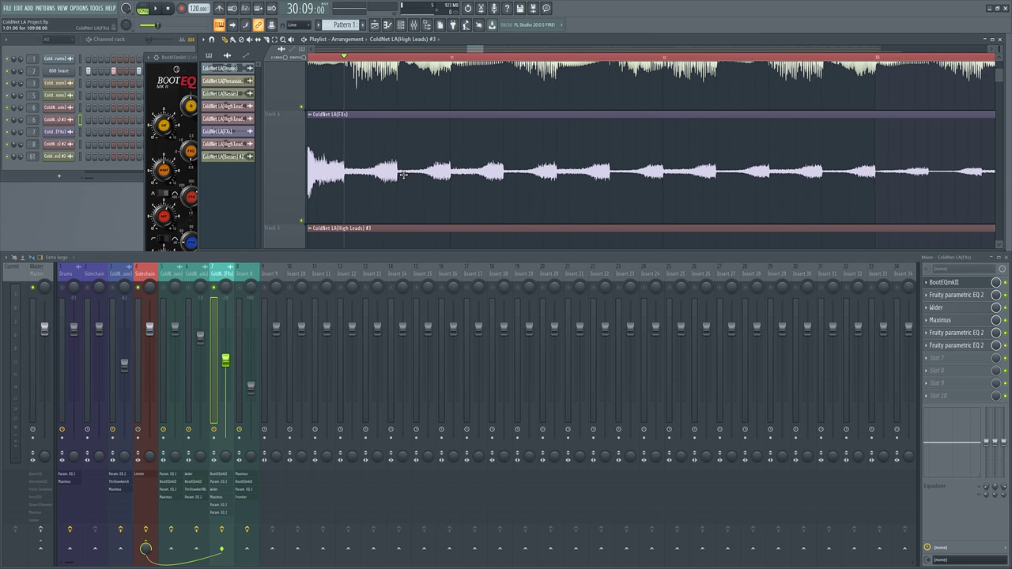
pyautogui.press('space')
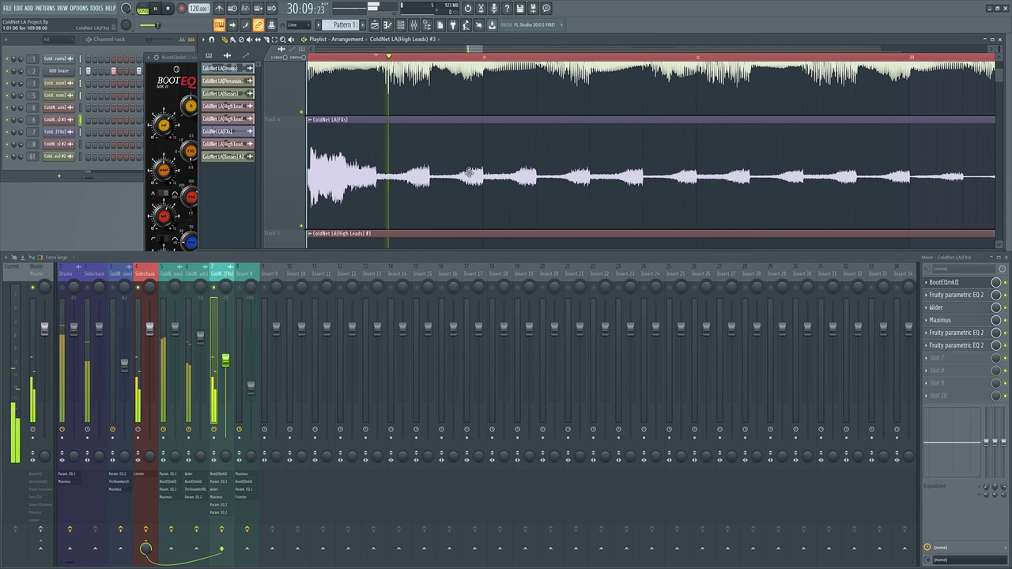
# Step: Select the Sidechain mixer track, bypass and re-enable its Fruity Limiter while the FX sound plays, and stop playback
pyautogui.click(136, 293)
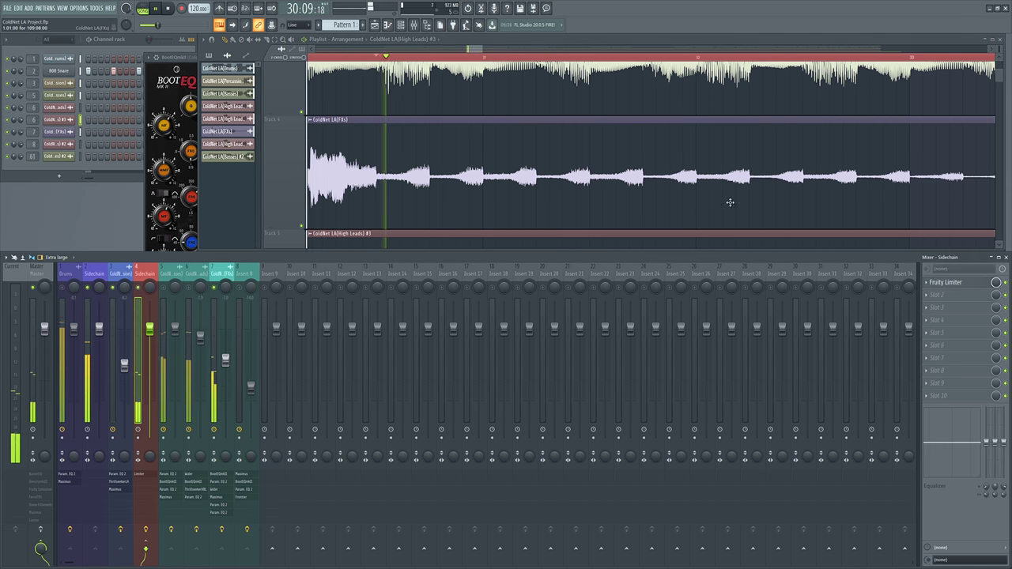
pyautogui.click(1006, 283)
pyautogui.click(1005, 283)
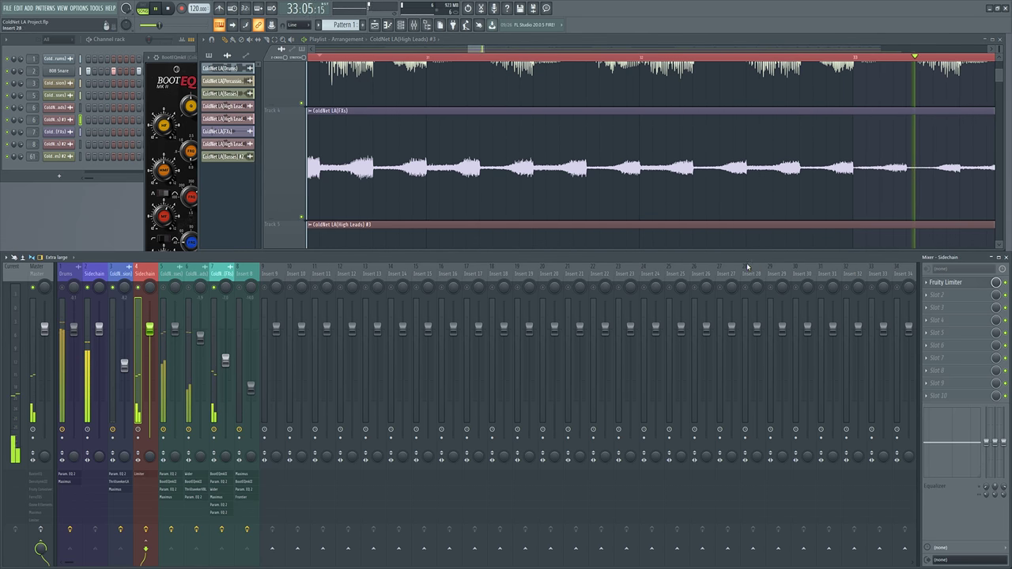
pyautogui.press('space')
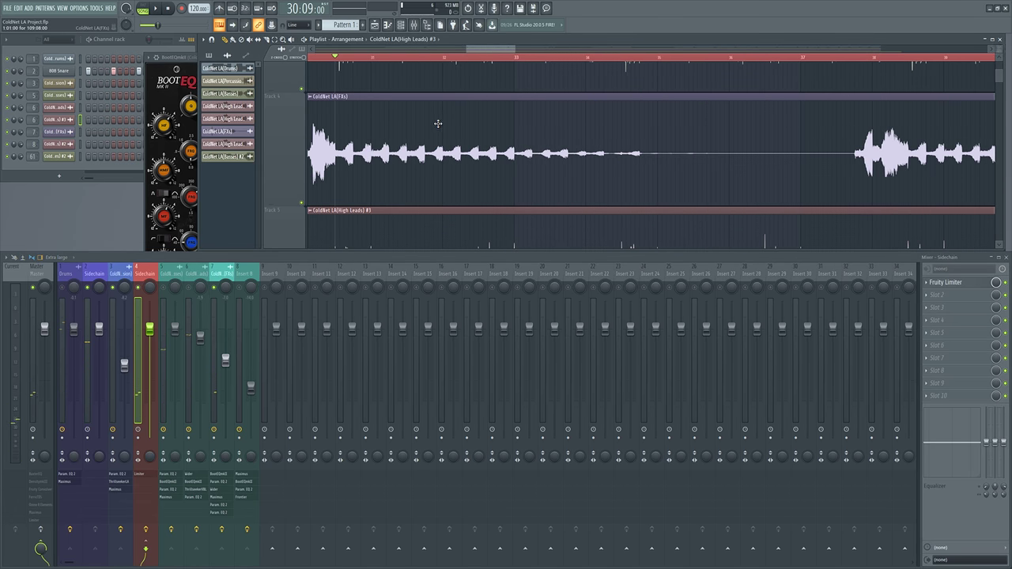
# Step: Unmute all mixer tracks, play the FX sound from 30:09 in the full mix and select the FXs mixer track
pyautogui.scroll(2, 488, 217)
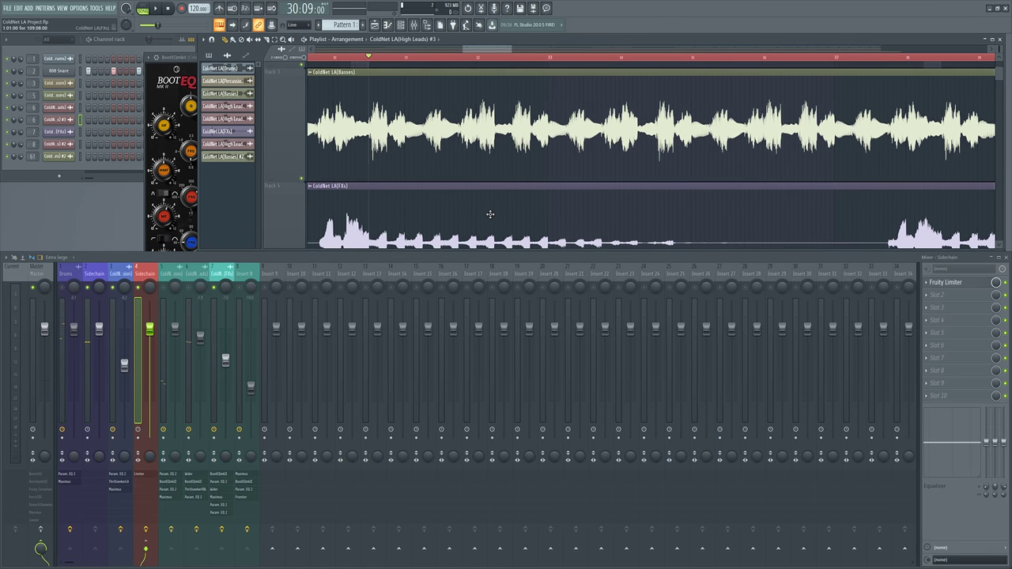
pyautogui.scroll(3, 527, 113)
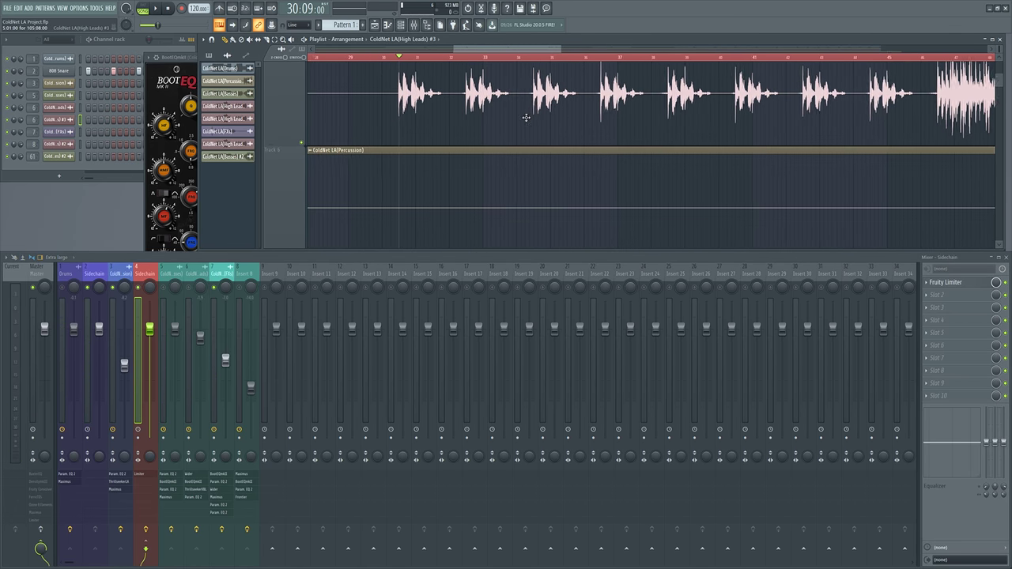
pyautogui.scroll(2, 545, 197)
pyautogui.scroll(-2, 504, 132)
pyautogui.scroll(-2, 526, 183)
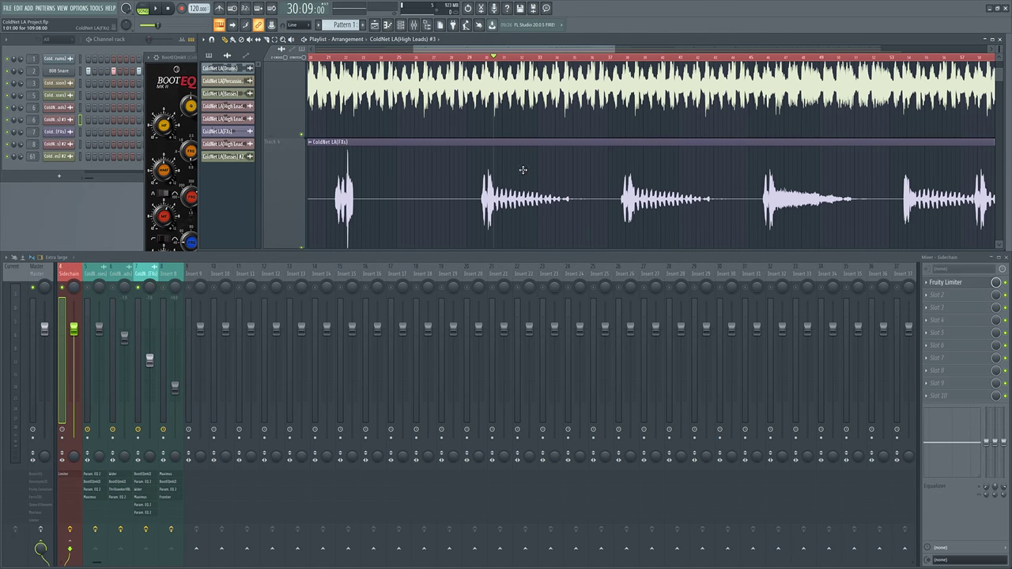
pyautogui.scroll(3, 475, 151)
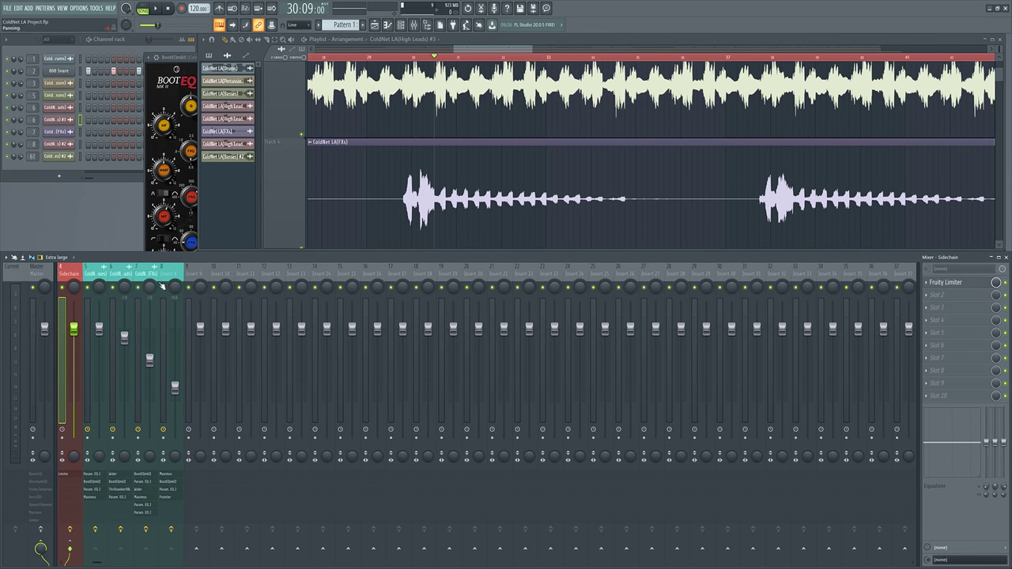
pyautogui.press('space')
pyautogui.scroll(-1, 449, 163)
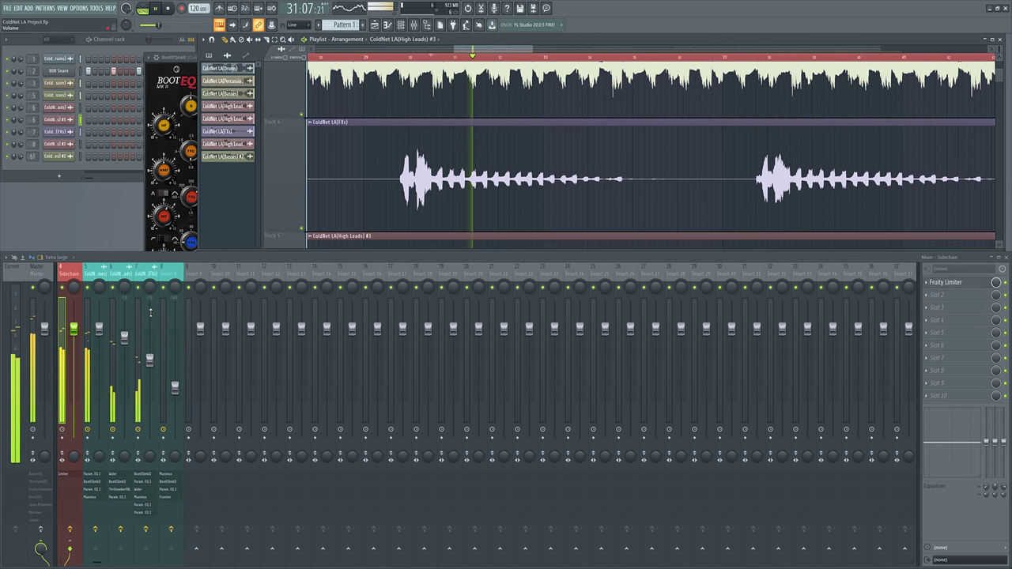
pyautogui.click(411, 201)
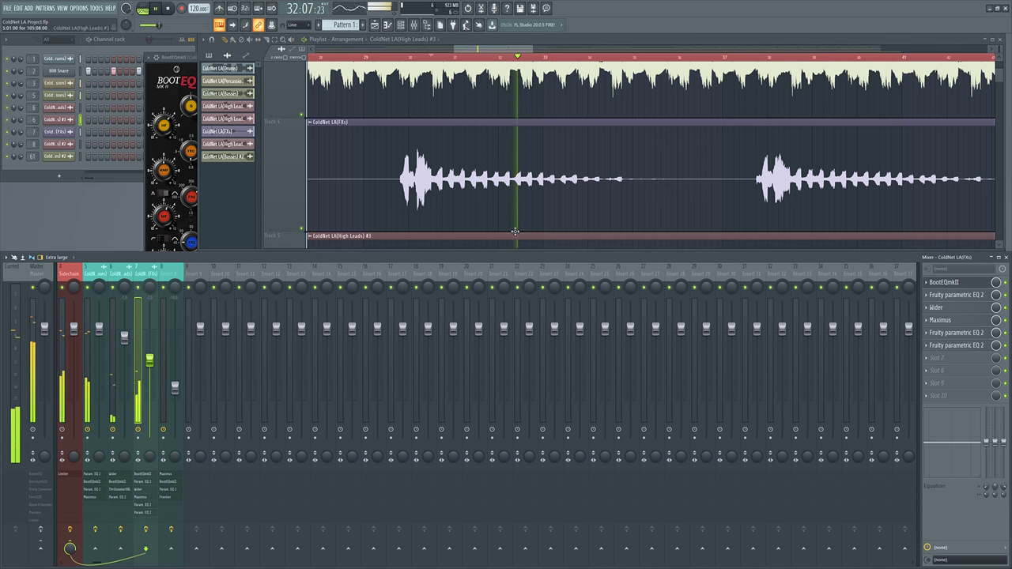
# Step: Play the following FX sound around bar 38 in the full mix, and the one from 46:05 with the FXs track soloed
pyautogui.scroll(-4, 495, 129)
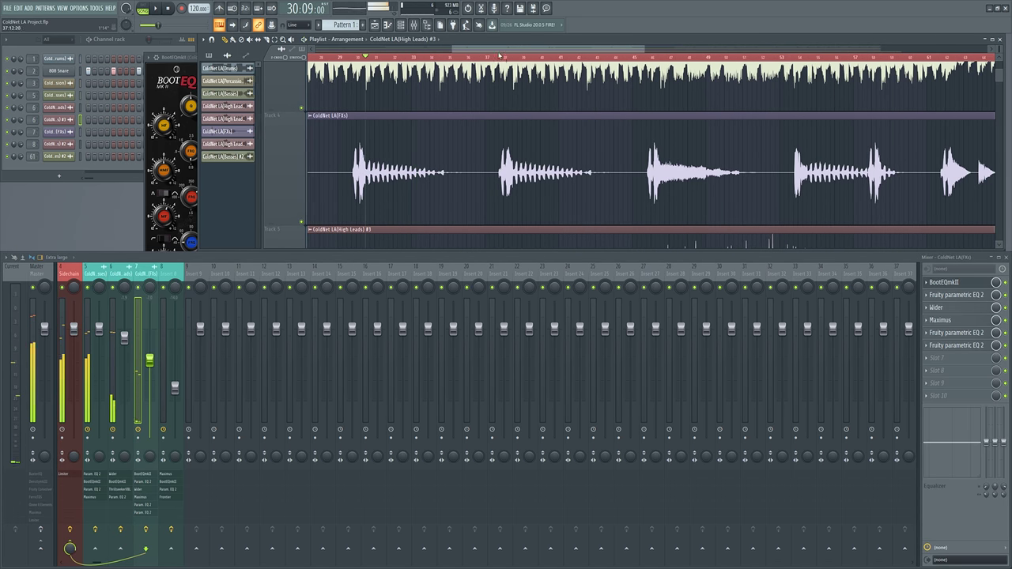
pyautogui.scroll(2, 711, 129)
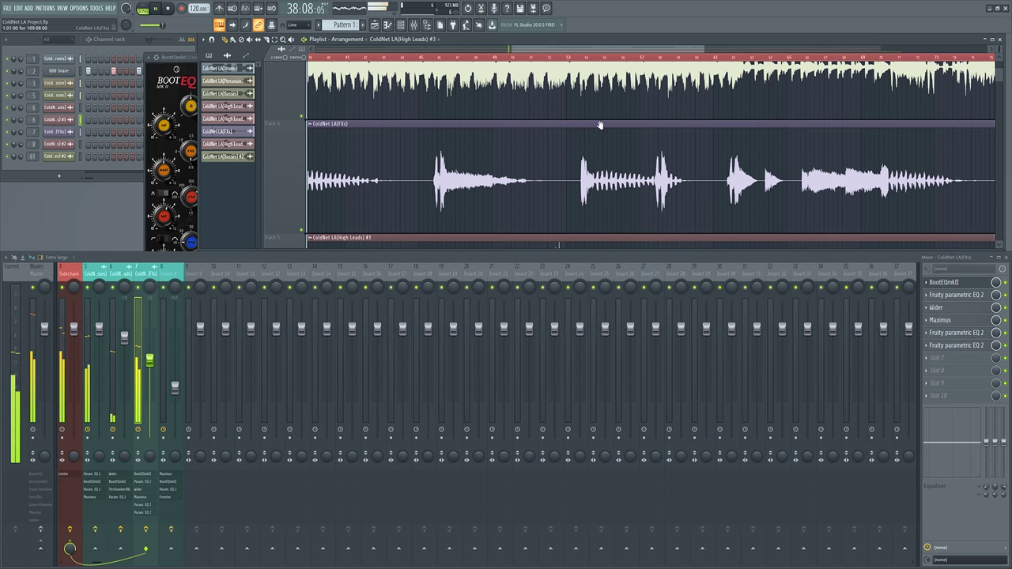
pyautogui.click(512, 58)
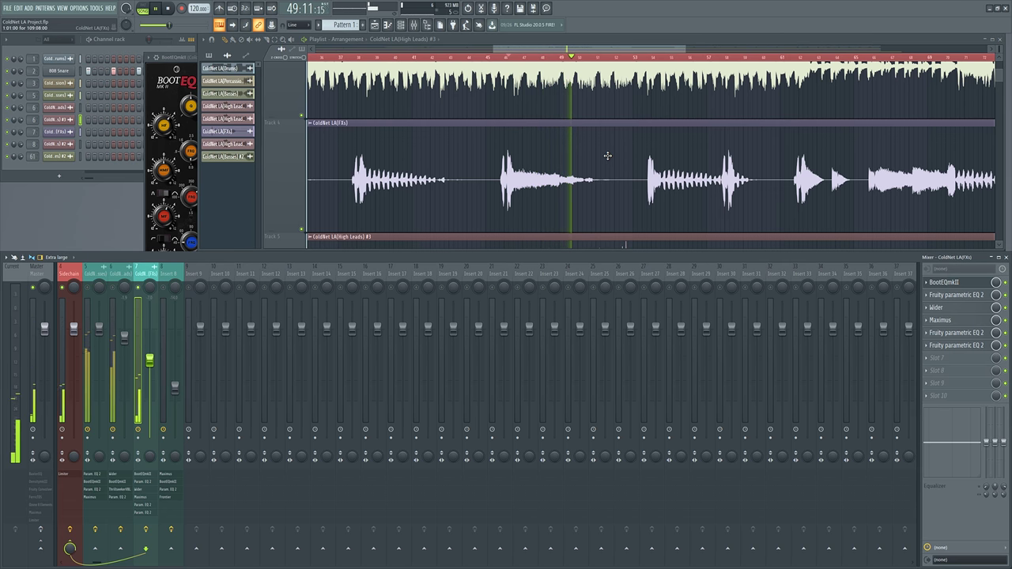
# Step: Solo and select the ColdNet LA High Leads mixer track and play its dense lead section from 46:05
pyautogui.scroll(-3, 600, 155)
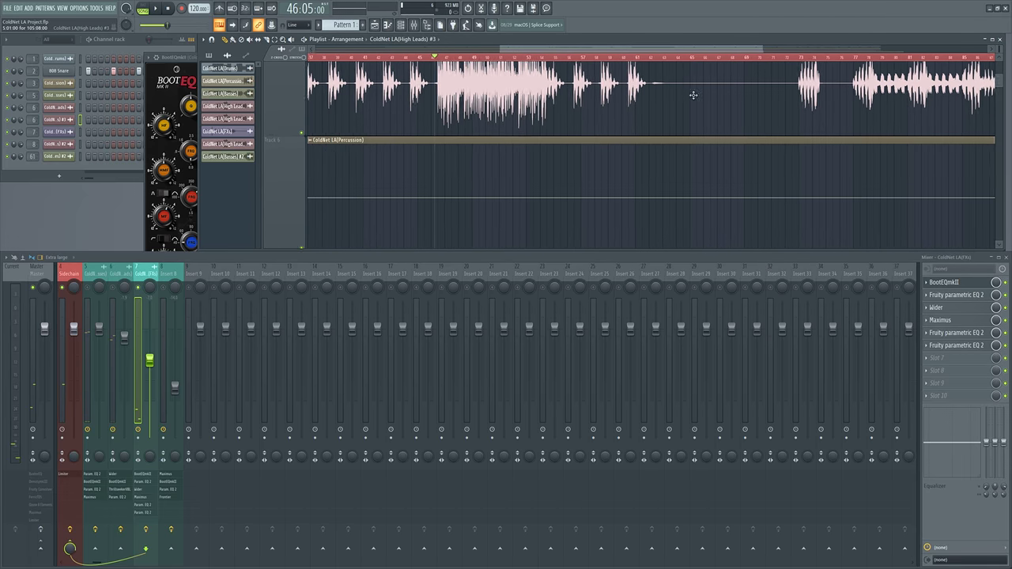
pyautogui.press('space')
pyautogui.scroll(-1, 650, 96)
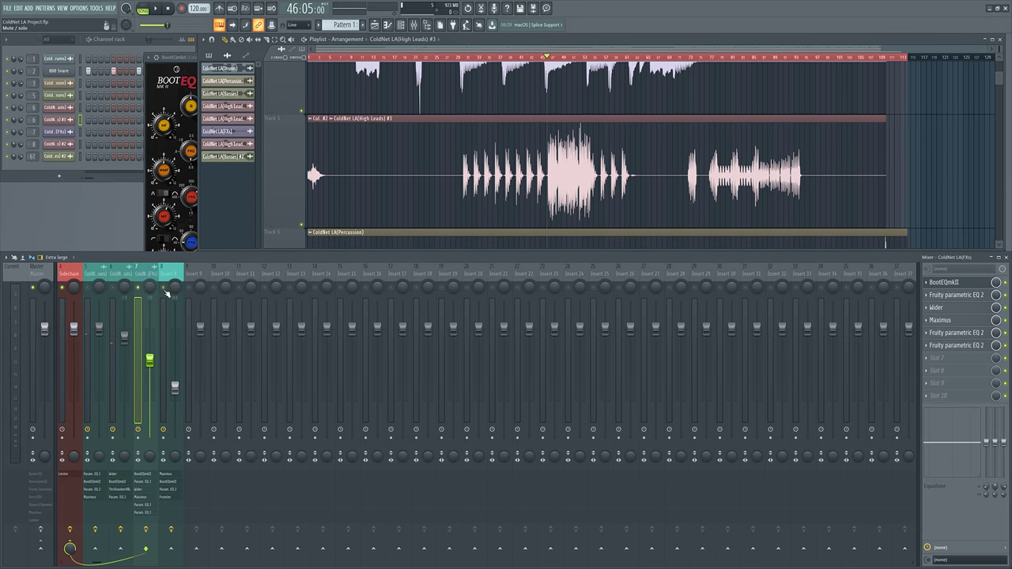
pyautogui.press('space')
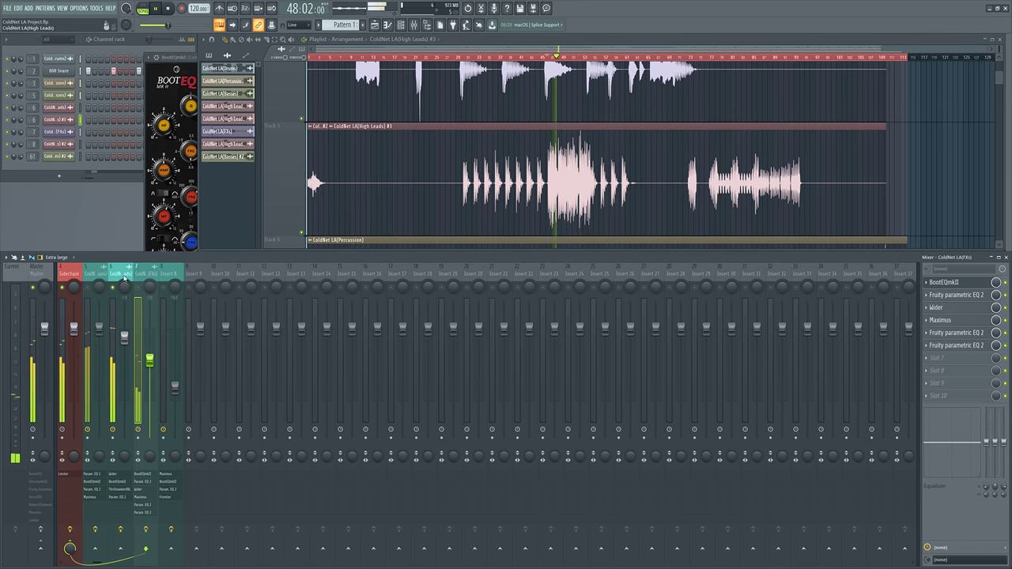
pyautogui.scroll(4, 417, 176)
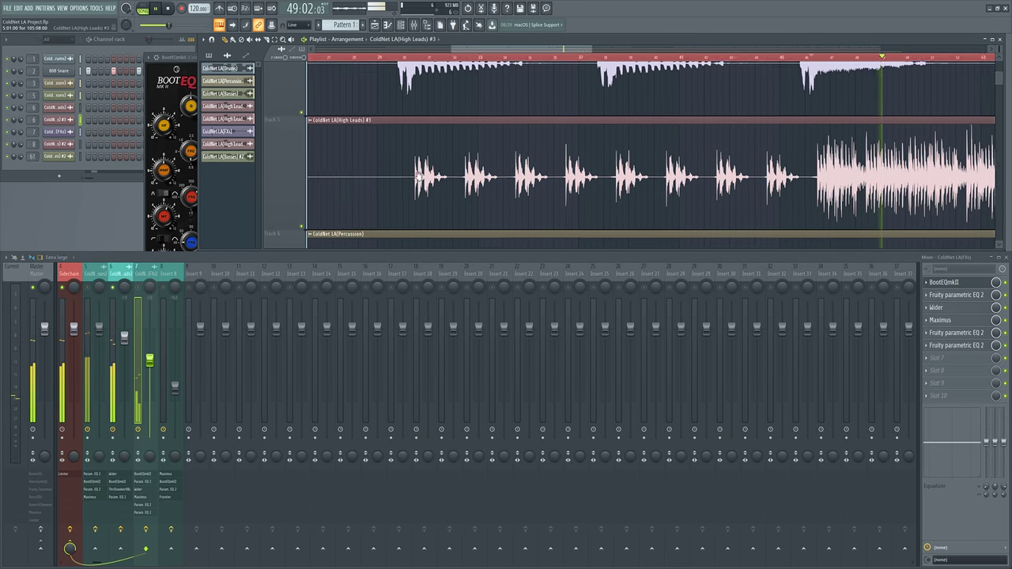
pyautogui.scroll(3, 530, 131)
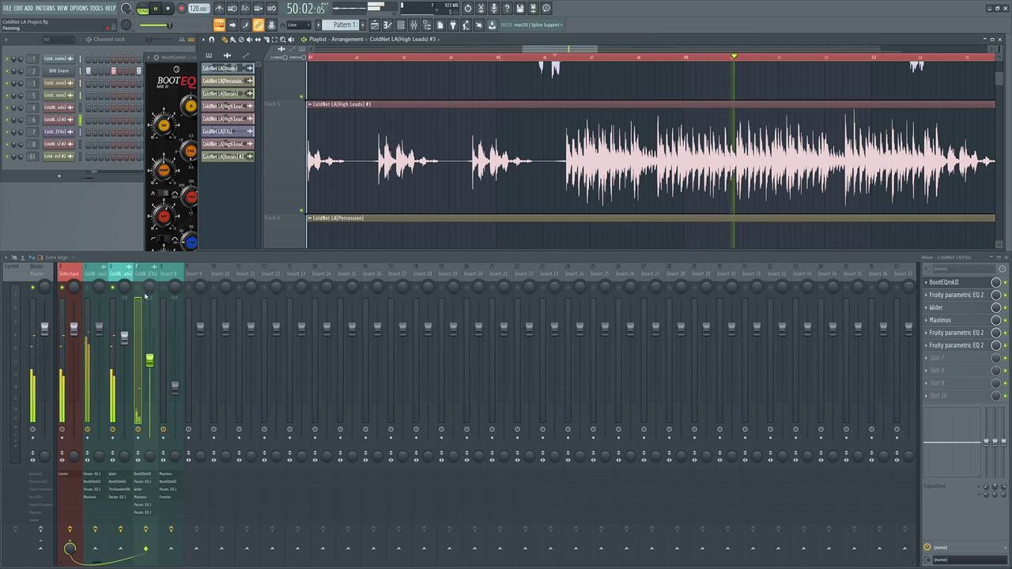
pyautogui.moveTo(832, 198); pyautogui.dragTo(691, 188)
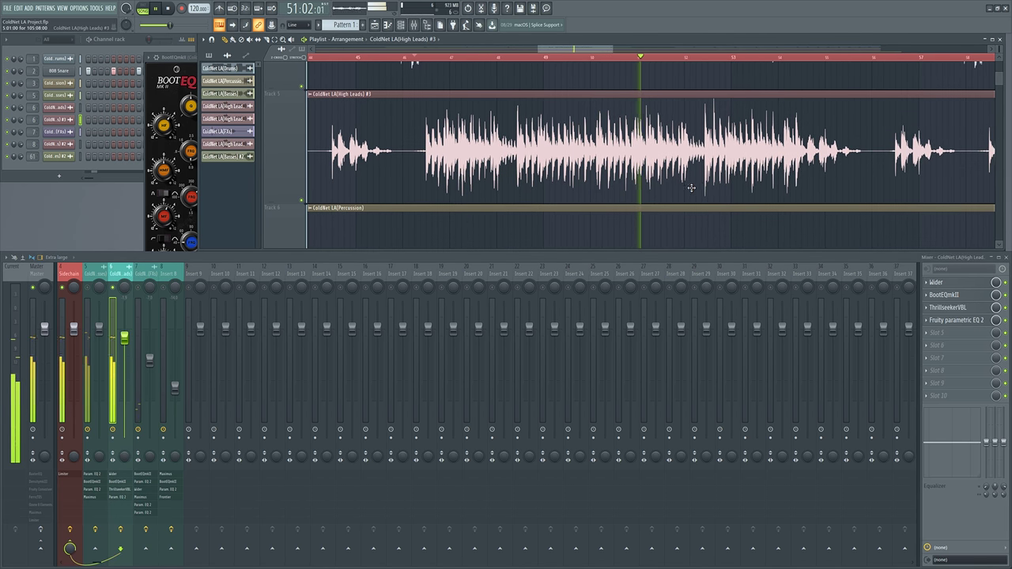
# Step: Open the Wider and Fruity parametric EQ 2 plugins on the High Leads track, enlarge the equalizer window and play from 46:05
pyautogui.scroll(2, 692, 187)
pyautogui.click(936, 282)
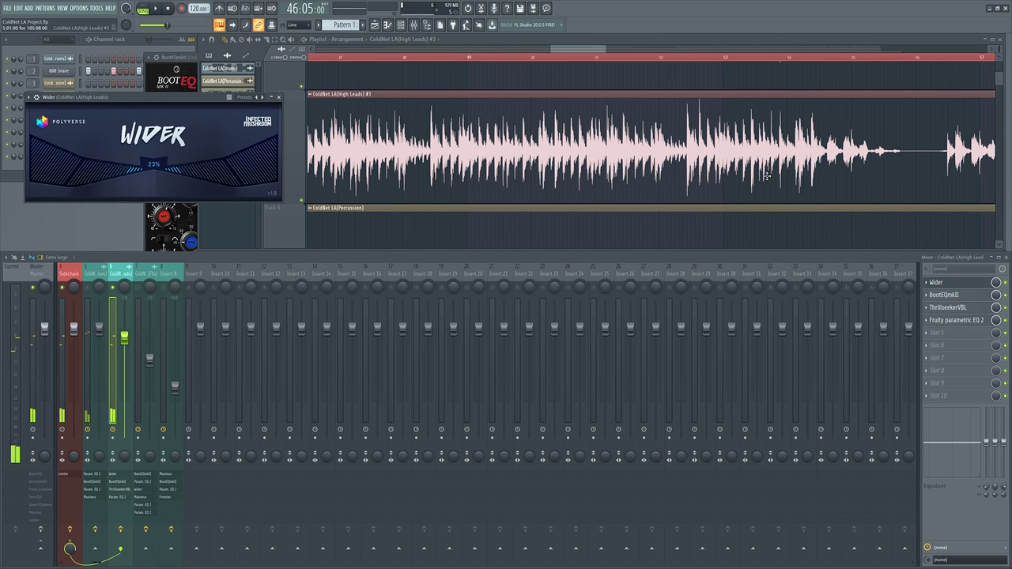
pyautogui.click(766, 176)
pyautogui.click(957, 320)
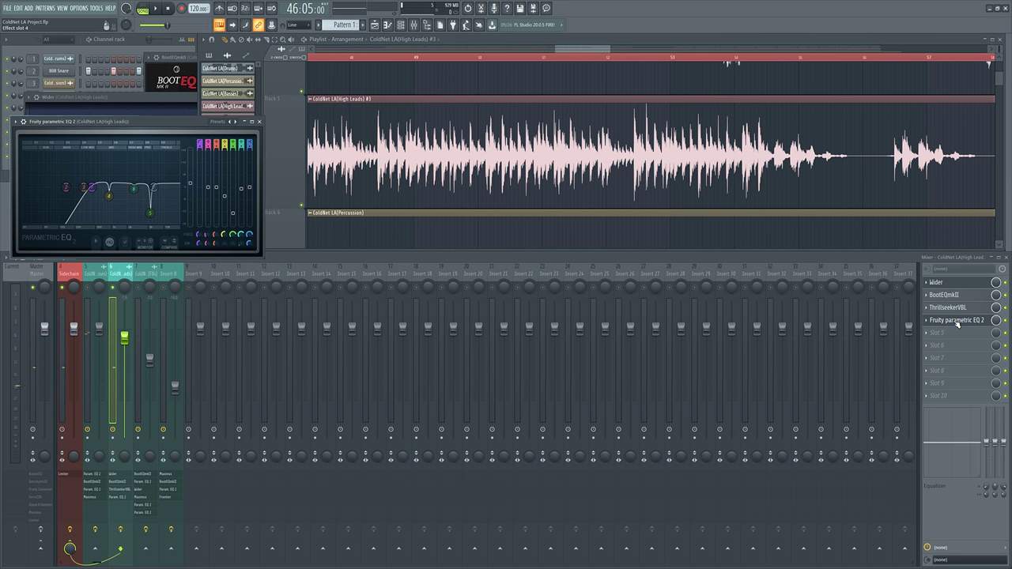
pyautogui.moveTo(261, 257); pyautogui.dragTo(721, 439)
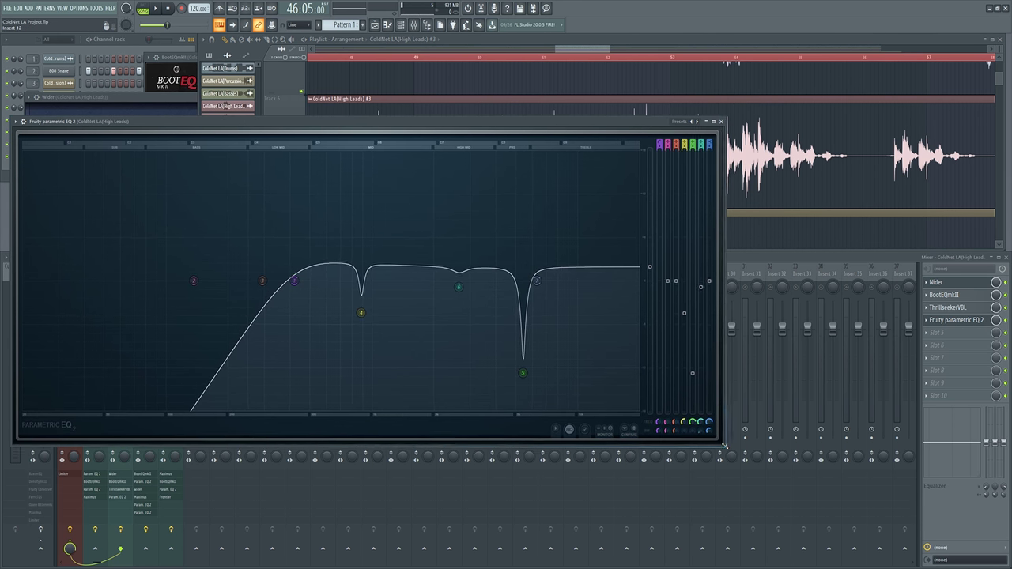
pyautogui.press('space')
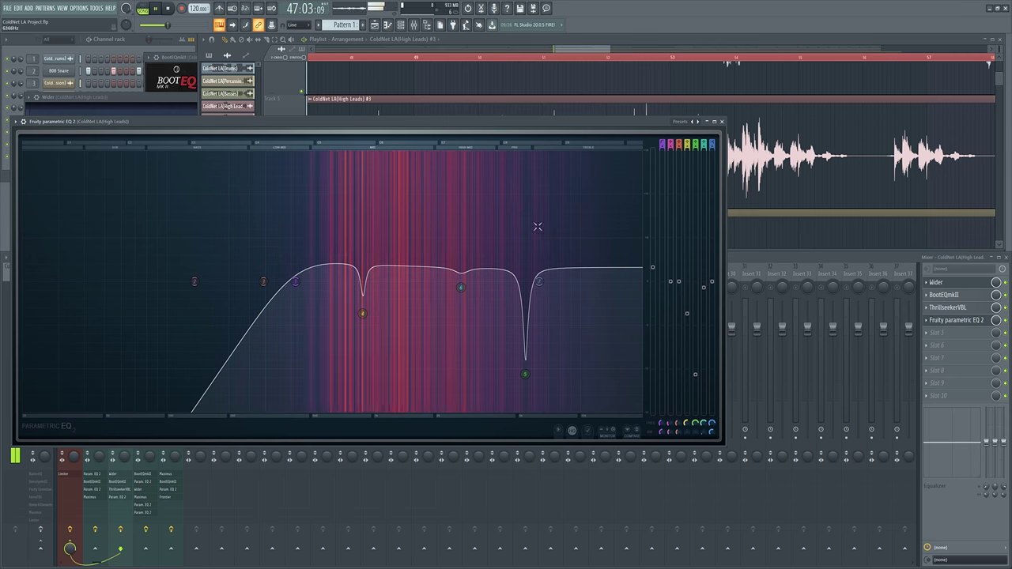
# Step: Stop playback, bring the High Leads track's Wider plugin to the front and replay the leads from 46:05
pyautogui.click(841, 263)
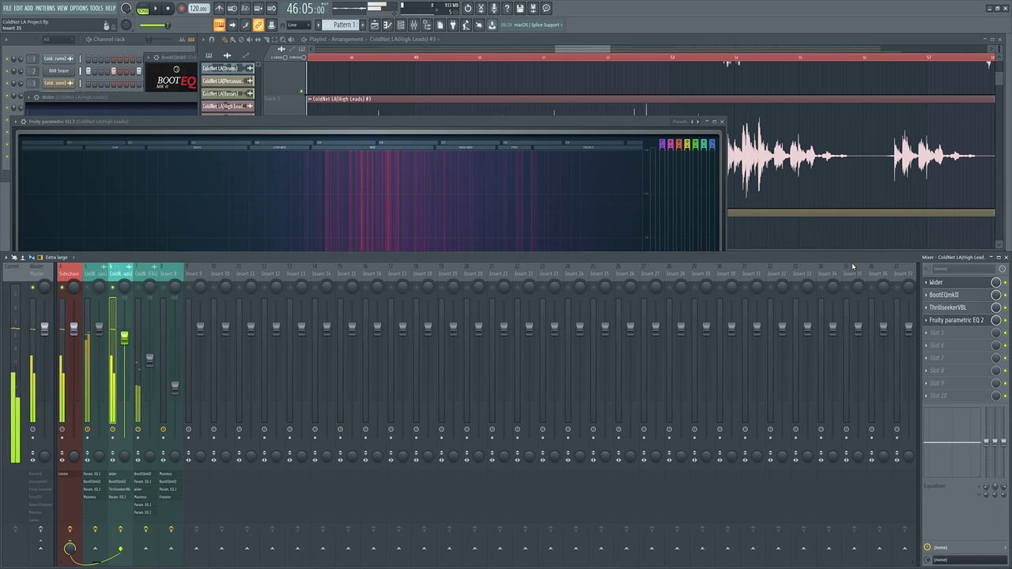
pyautogui.press('space')
pyautogui.click(953, 284)
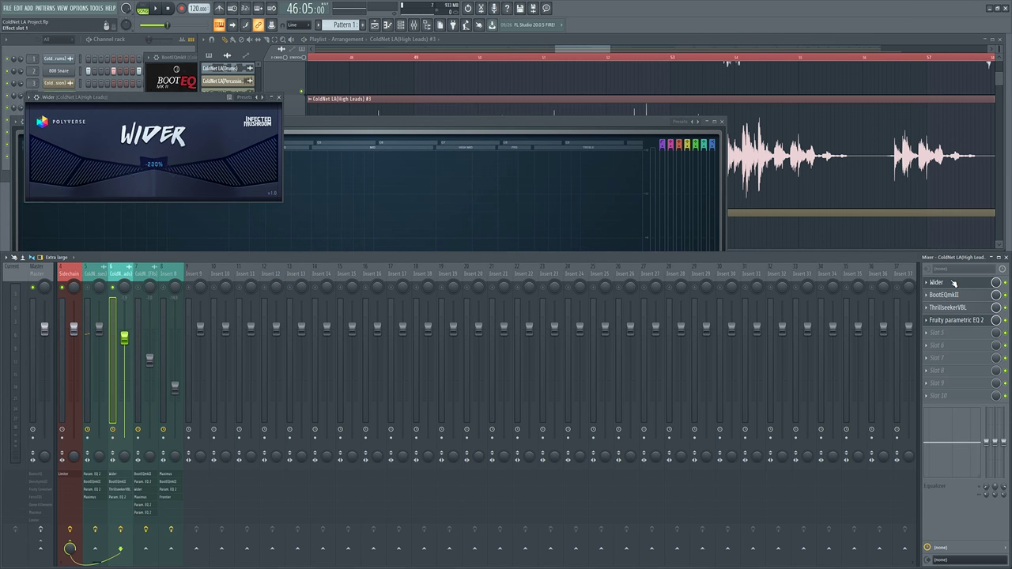
pyautogui.press('space')
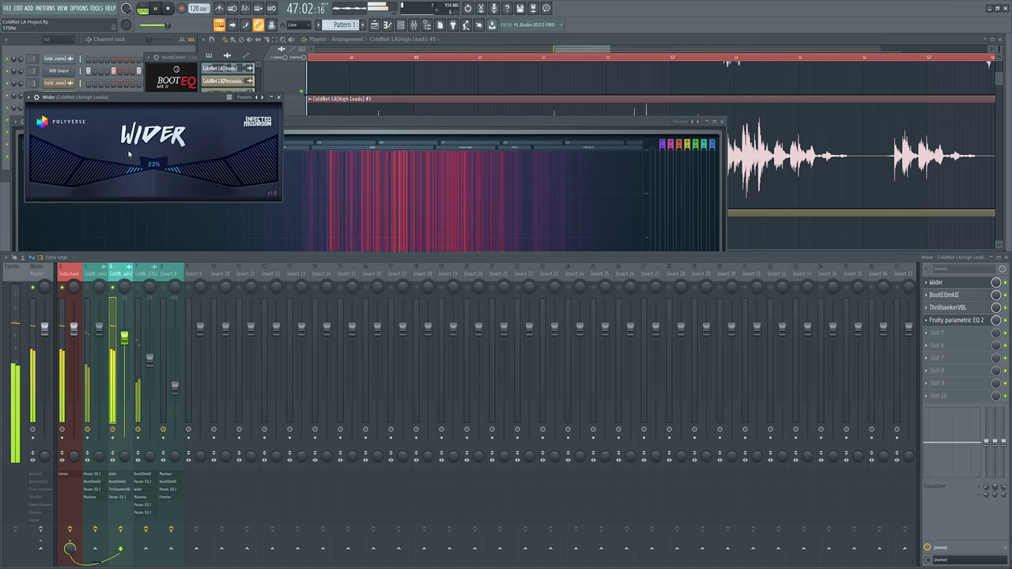
# Step: Open the High Leads track's BootEQmkII, move its window clear of Wider and replay from 46:05
pyautogui.click(941, 295)
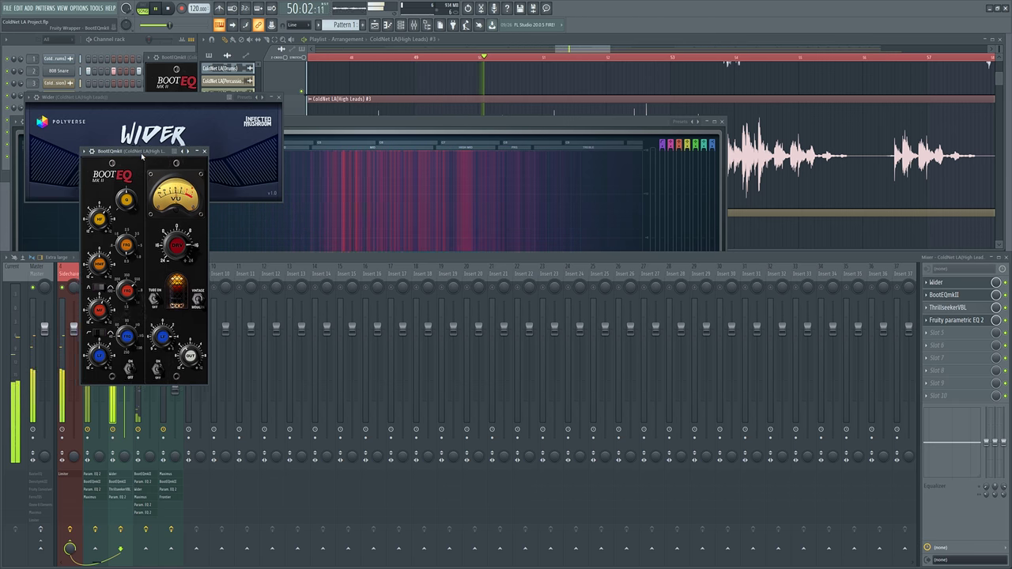
pyautogui.moveTo(140, 153); pyautogui.dragTo(438, 175)
pyautogui.press('space')
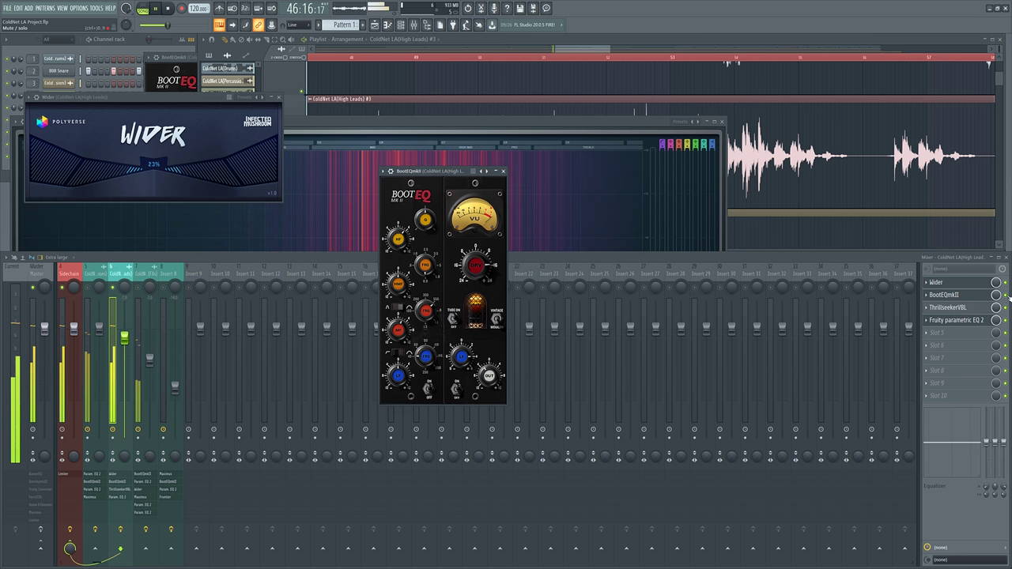
# Step: Bypass all four High Leads effects during playback, close their open windows, and re-enable Wider, BootEQmkII and ThrillseekerVBL
pyautogui.click(1009, 321)
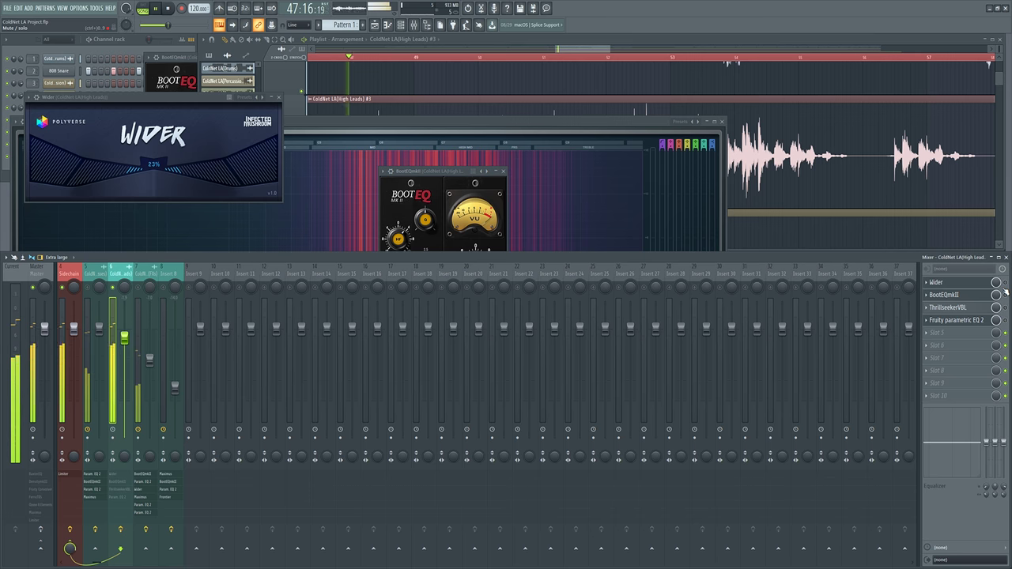
pyautogui.click(504, 171)
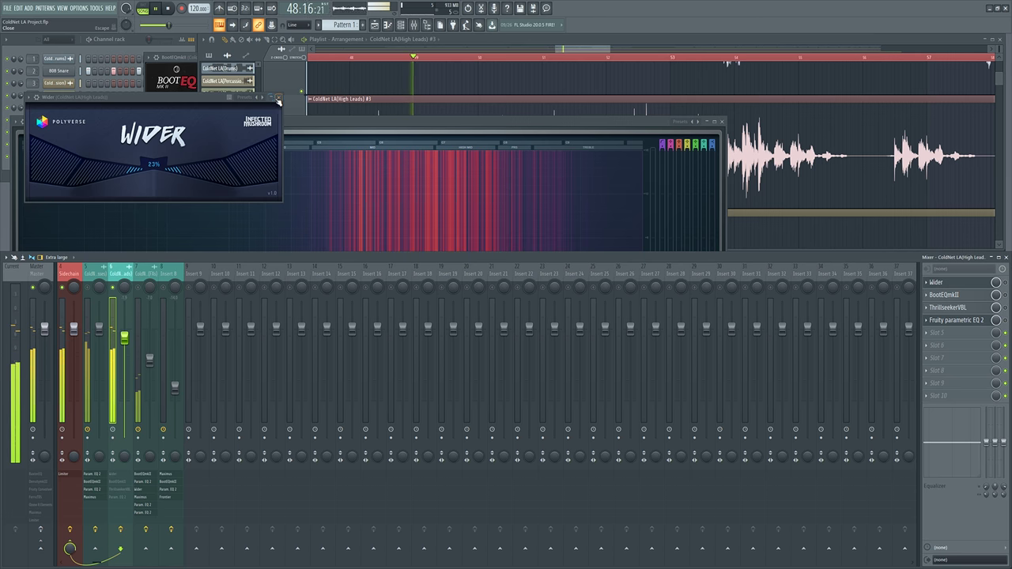
pyautogui.click(278, 98)
pyautogui.click(718, 125)
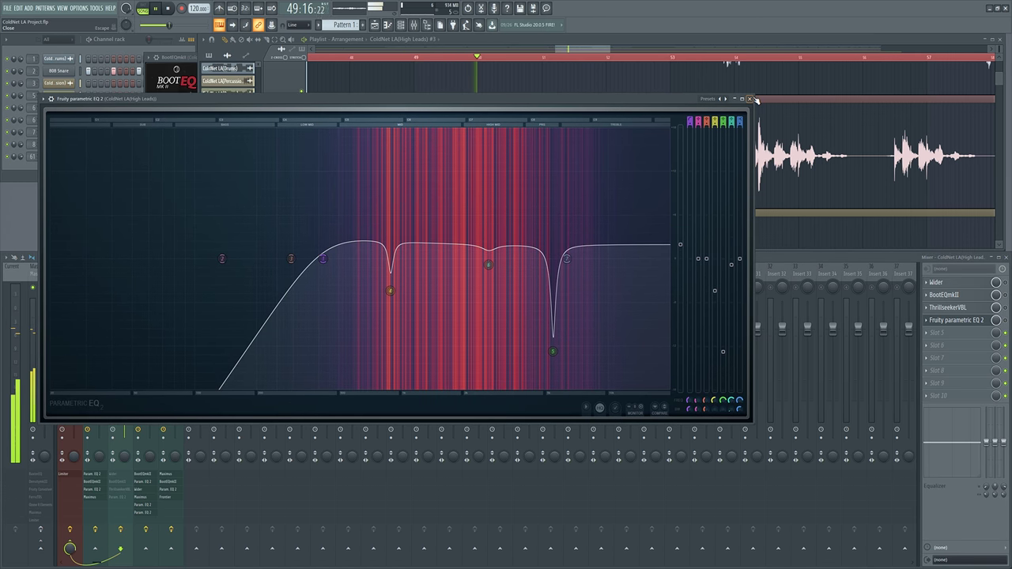
pyautogui.click(740, 107)
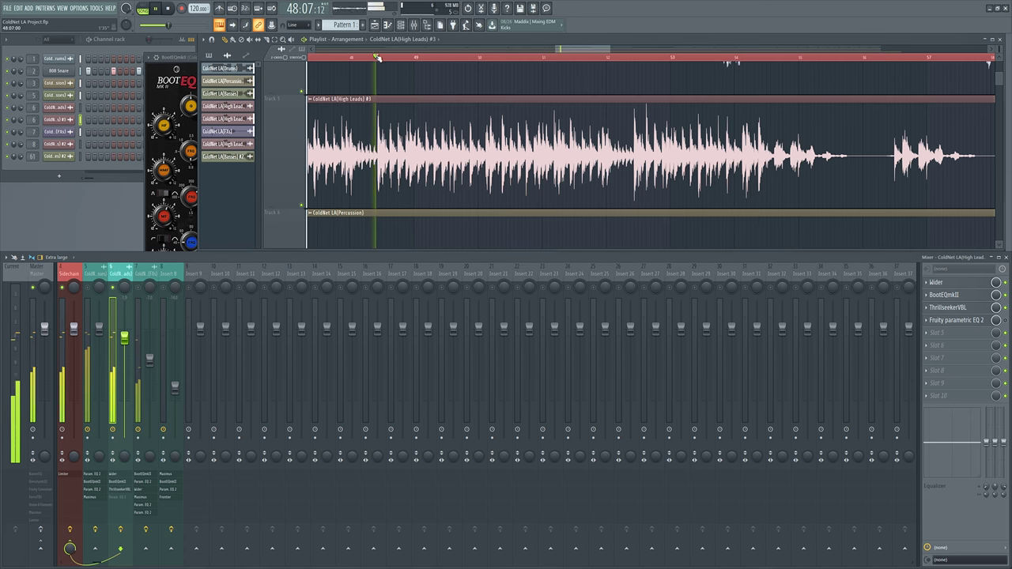
# Step: Open the High Leads track's ThrillseekerVBL, set its compression to 29.0 dB, replay from 48:07 with the window out of the way, and stop
pyautogui.click(976, 308)
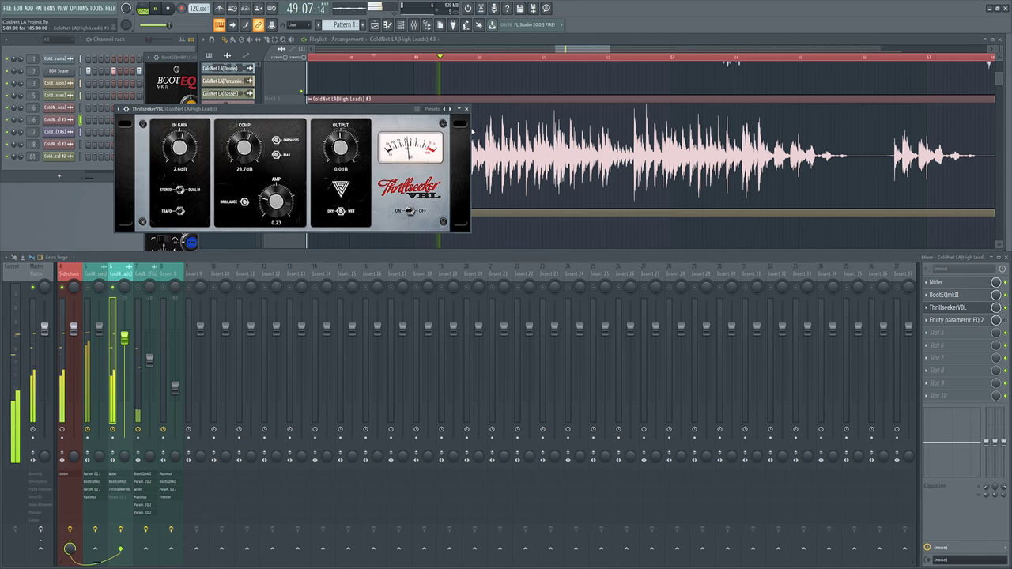
pyautogui.moveTo(328, 111); pyautogui.dragTo(404, 119)
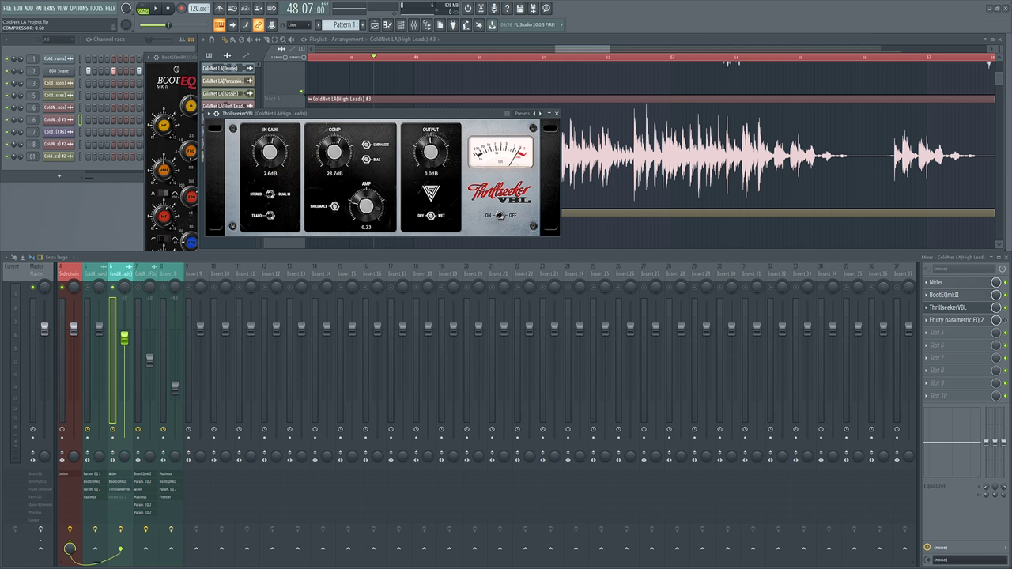
pyautogui.moveTo(335, 151); pyautogui.dragTo(335, 160)
pyautogui.moveTo(346, 118); pyautogui.dragTo(383, 128)
pyautogui.press('space')
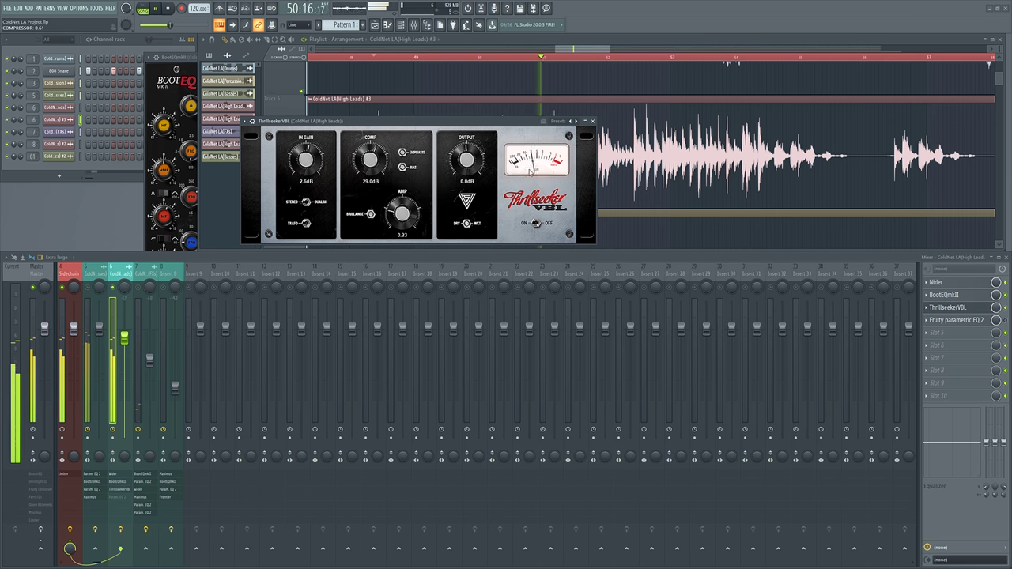
pyautogui.moveTo(471, 125); pyautogui.dragTo(329, 164)
pyautogui.press('space')
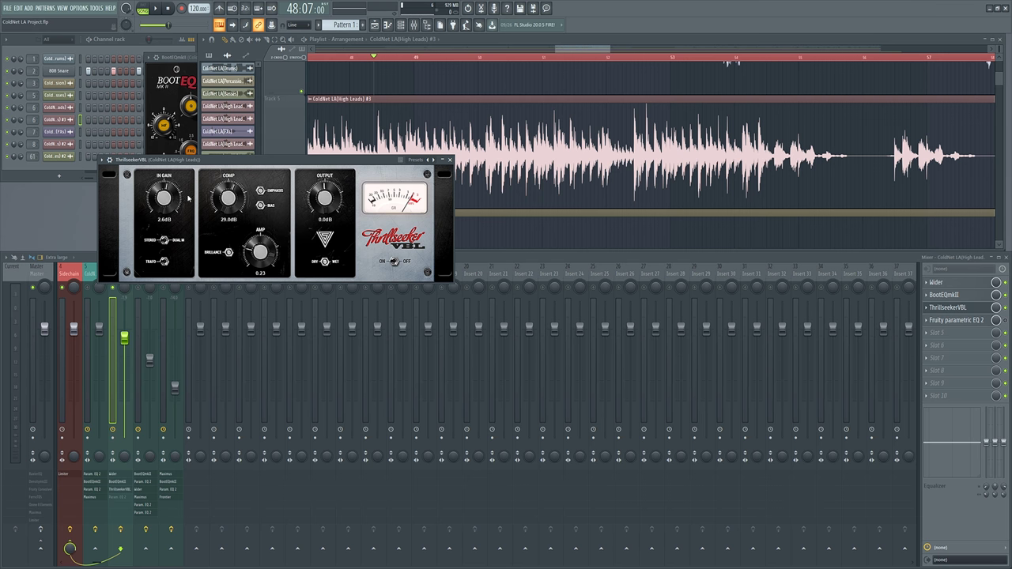
# Step: Replay the leads while raising ThrillseekerVBL's AMP to 1.00, lower it to 0.25, and stop playback
pyautogui.moveTo(273, 168); pyautogui.dragTo(253, 161)
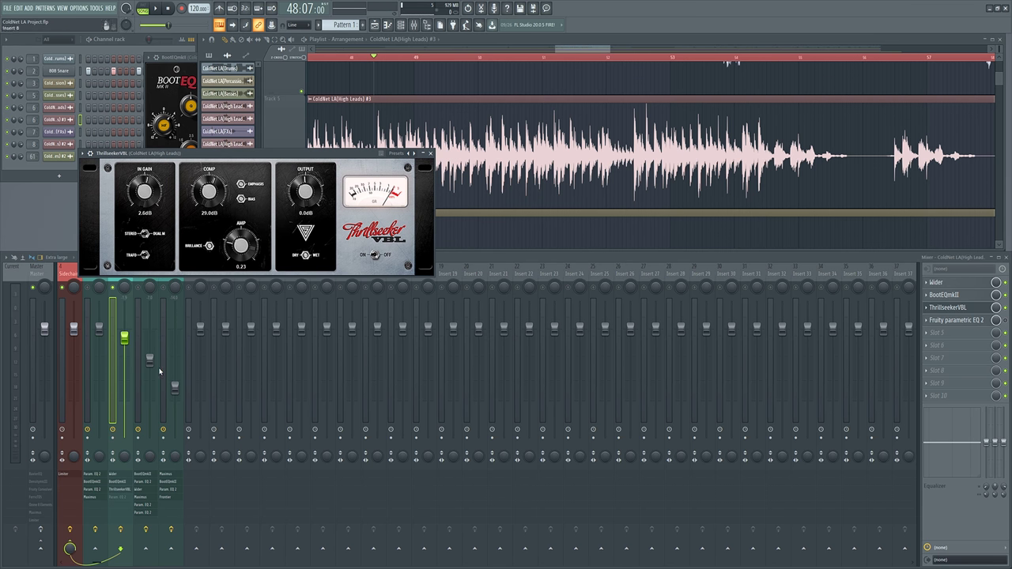
pyautogui.press('space')
pyautogui.moveTo(240, 246); pyautogui.dragTo(241, 209)
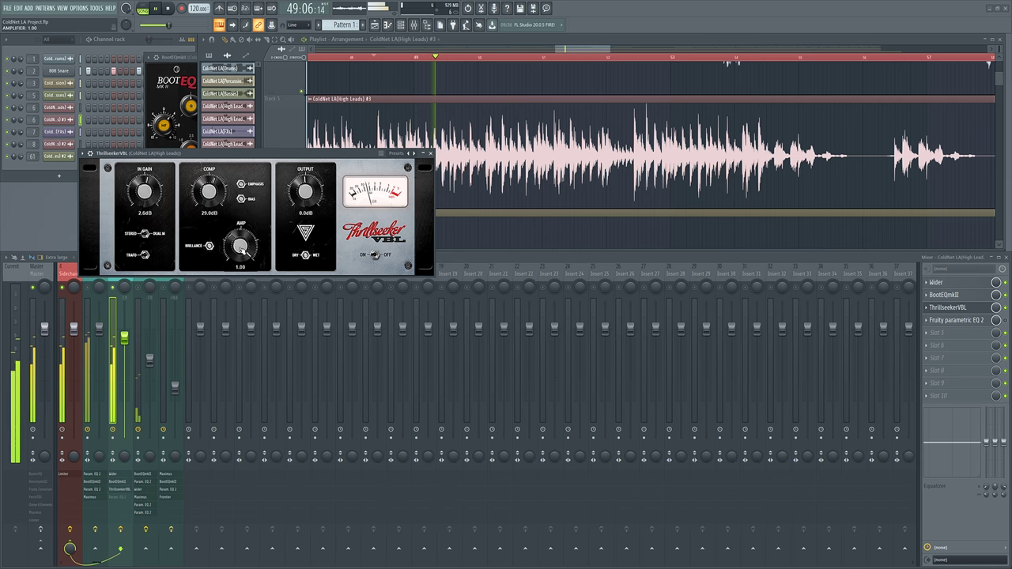
pyautogui.moveTo(115, 155); pyautogui.dragTo(115, 155)
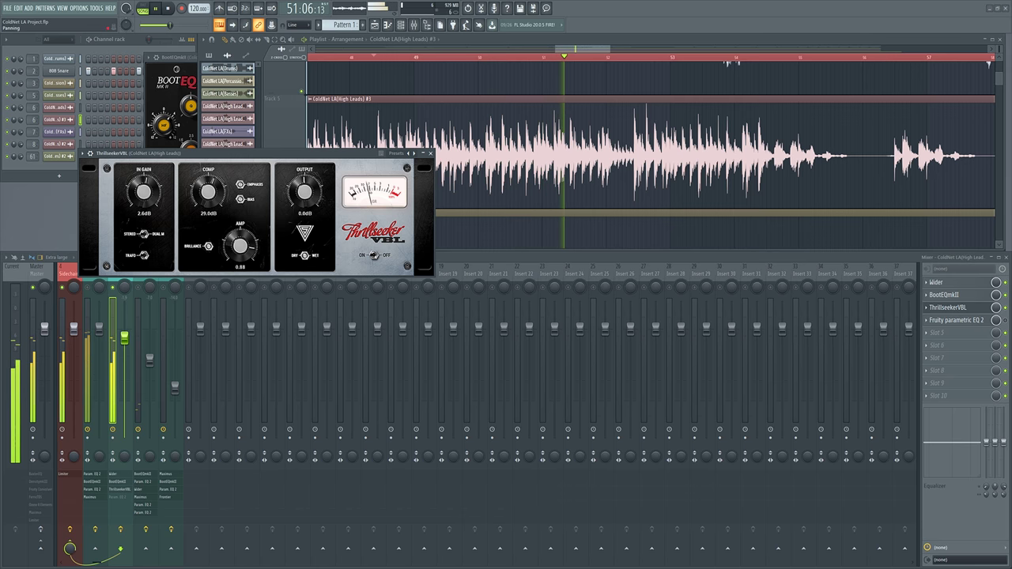
pyautogui.moveTo(252, 231); pyautogui.dragTo(263, 256)
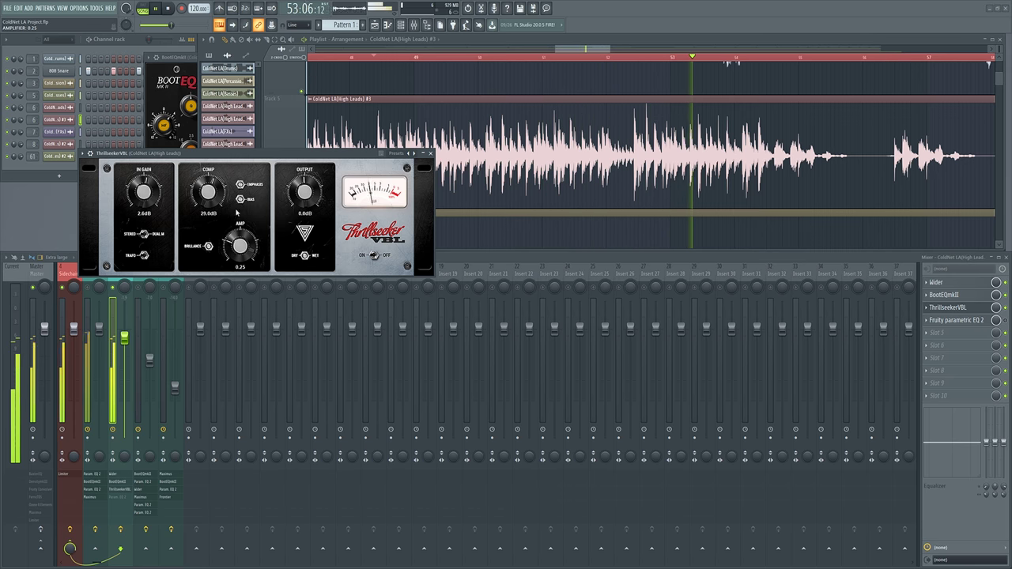
pyautogui.moveTo(253, 153); pyautogui.dragTo(288, 156)
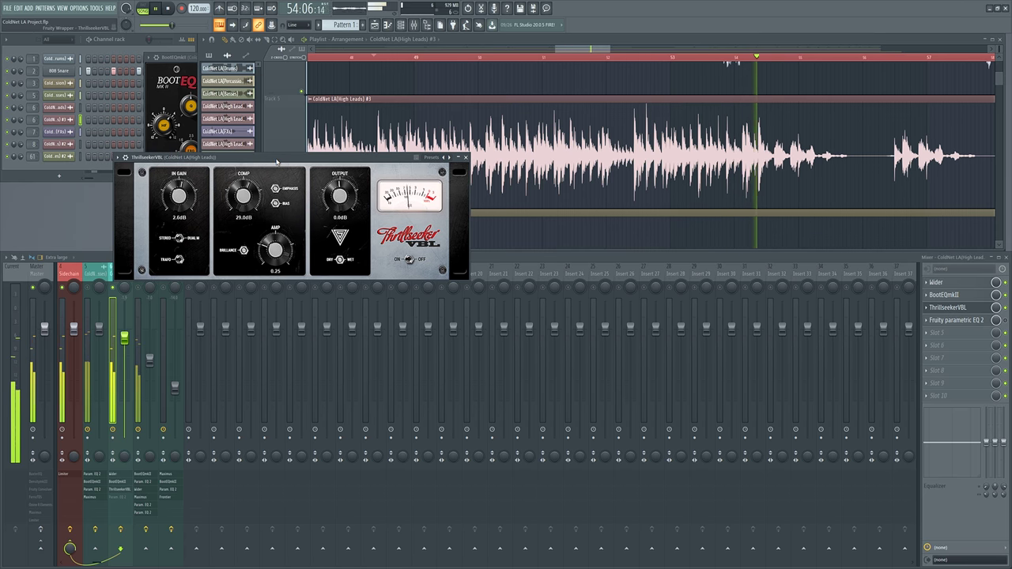
pyautogui.press('space')
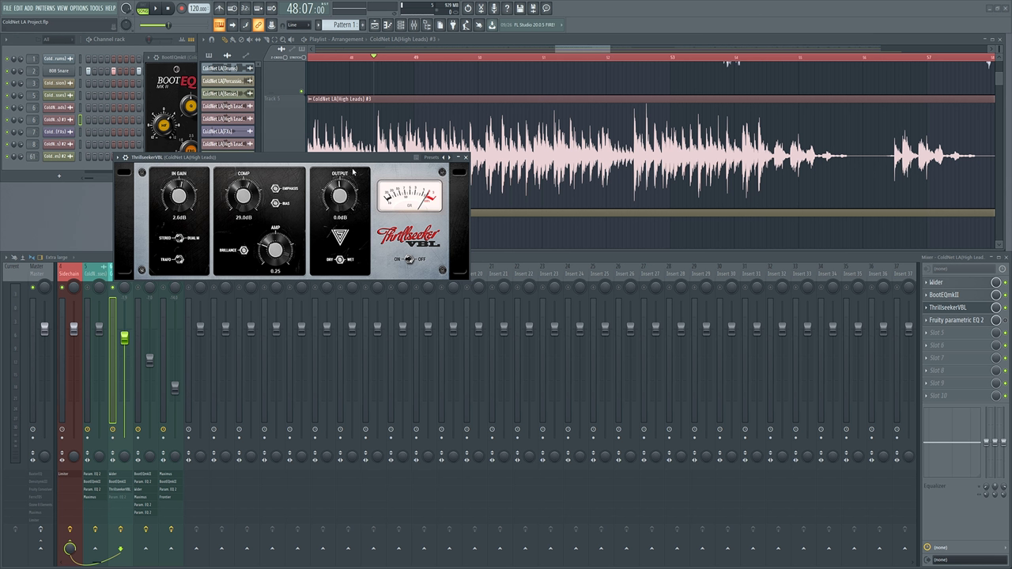
# Step: Close ThrillseekerVBL, open and enable the High Leads track's Fruity parametric EQ 2, and play from 48:07
pyautogui.click(466, 157)
pyautogui.click(968, 321)
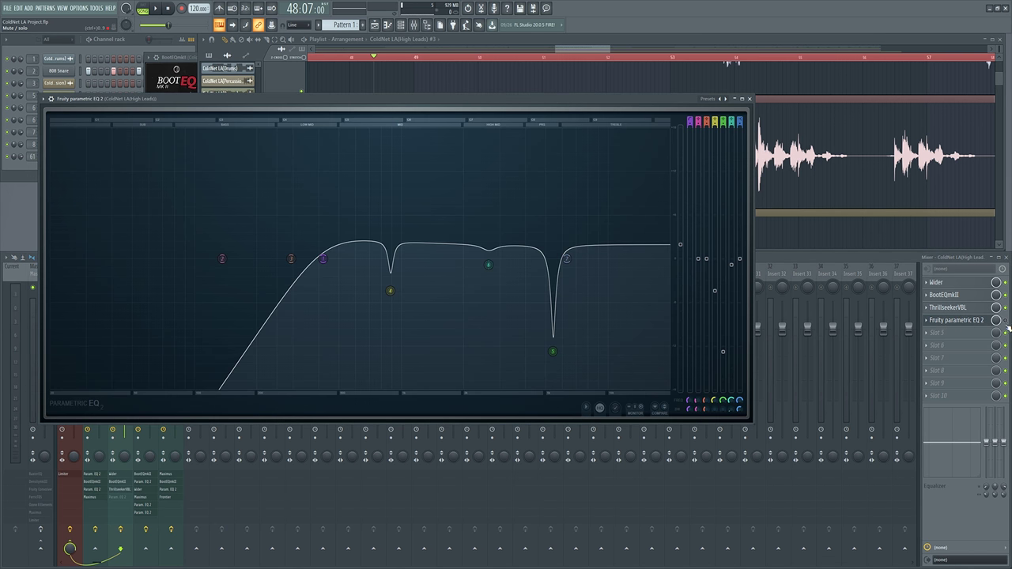
pyautogui.press('space')
pyautogui.click(639, 229)
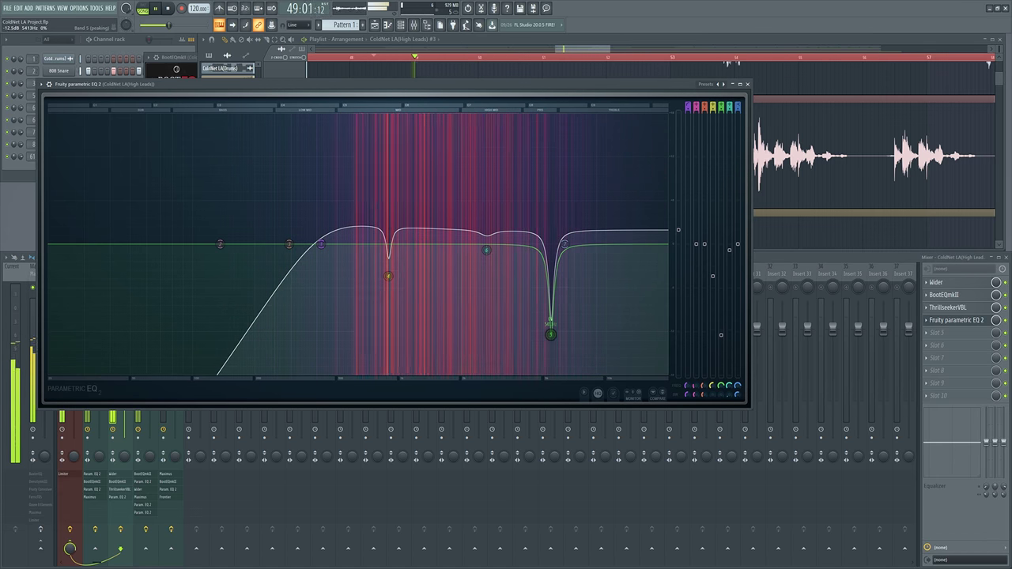
# Step: Boost the equalizer's narrow cut at 5413 Hz to 18 dB during playback, stop, and undo the boost
pyautogui.moveTo(550, 334); pyautogui.dragTo(551, 114)
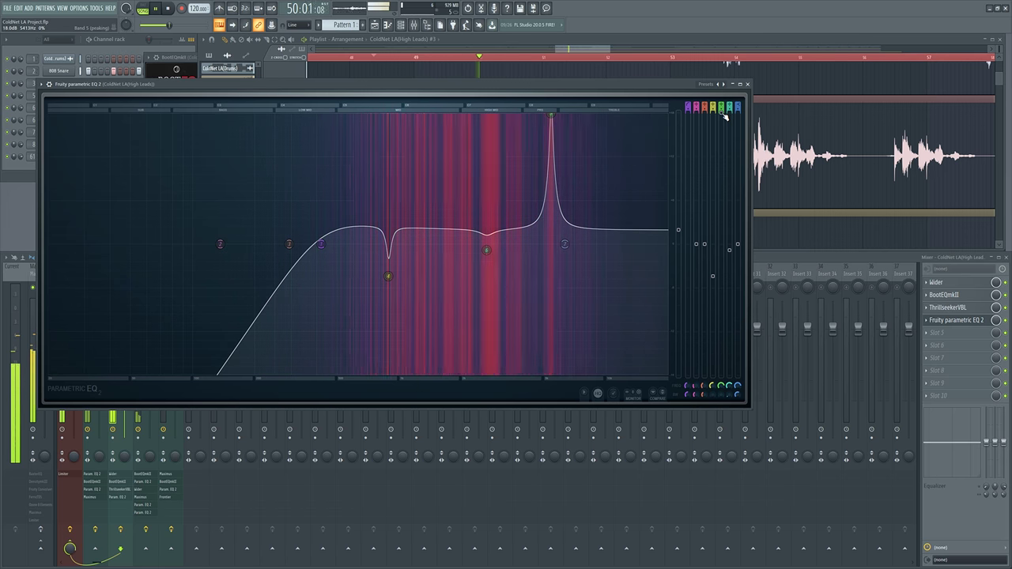
pyautogui.press('space')
pyautogui.hotkey('ctrl', 'z')
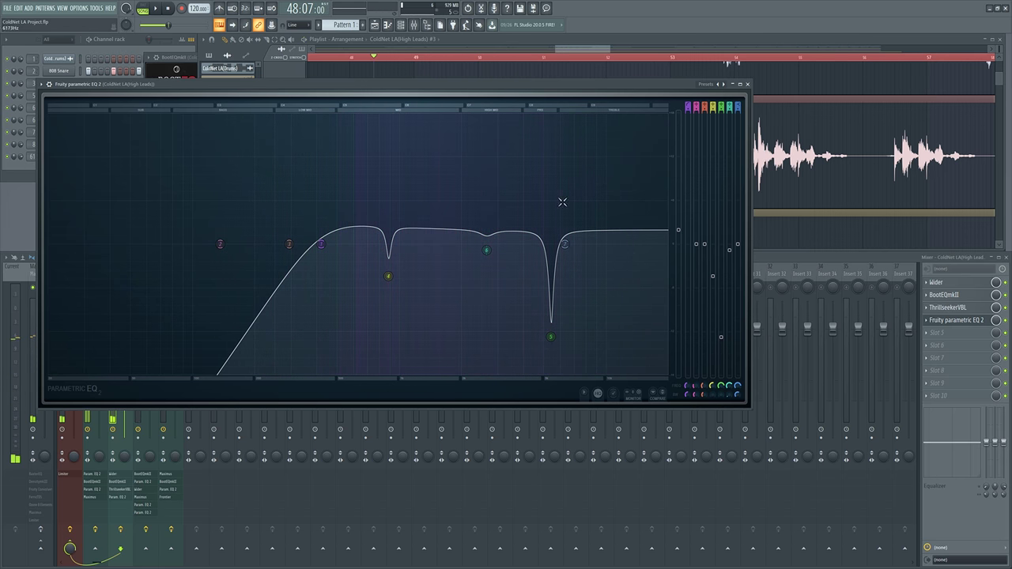
# Step: Replay the leads with Fruity parametric EQ 2 active, close its window and stop playback
pyautogui.press('space')
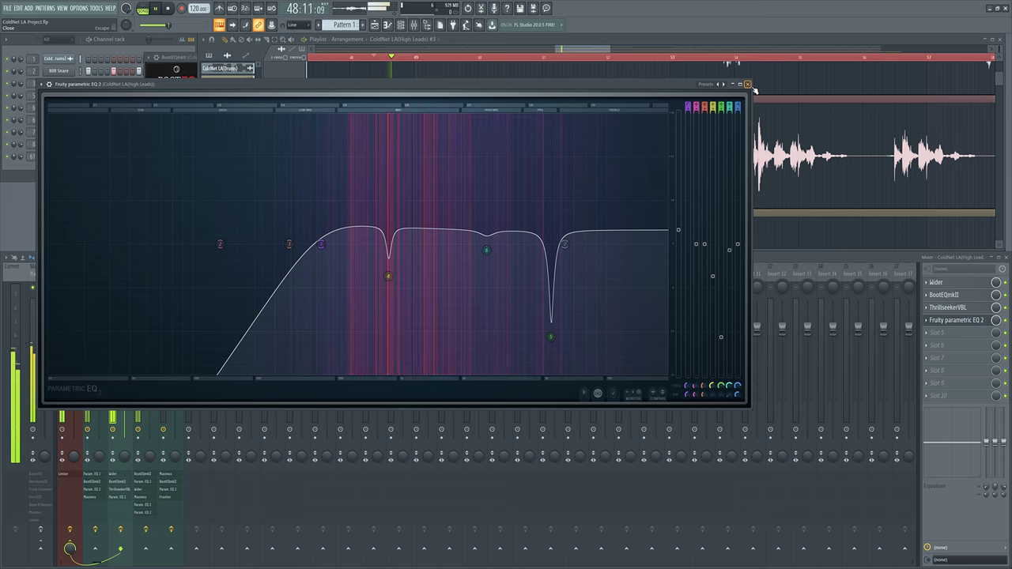
pyautogui.click(747, 84)
pyautogui.press('space')
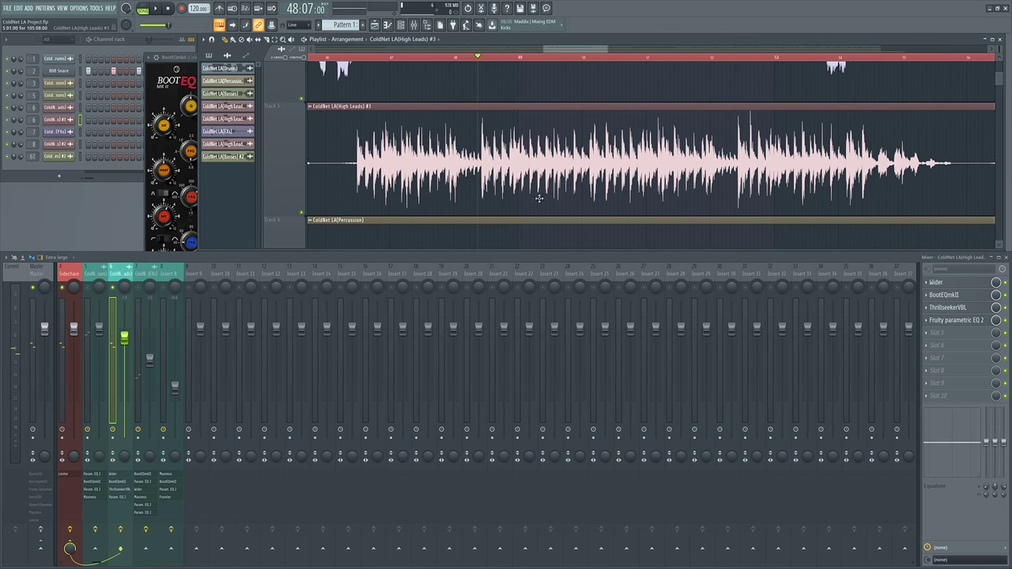
# Step: Take the High Leads track out of solo and play all playlist tracks together from 48:07
pyautogui.scroll(-10, 538, 198)
pyautogui.scroll(2, 590, 235)
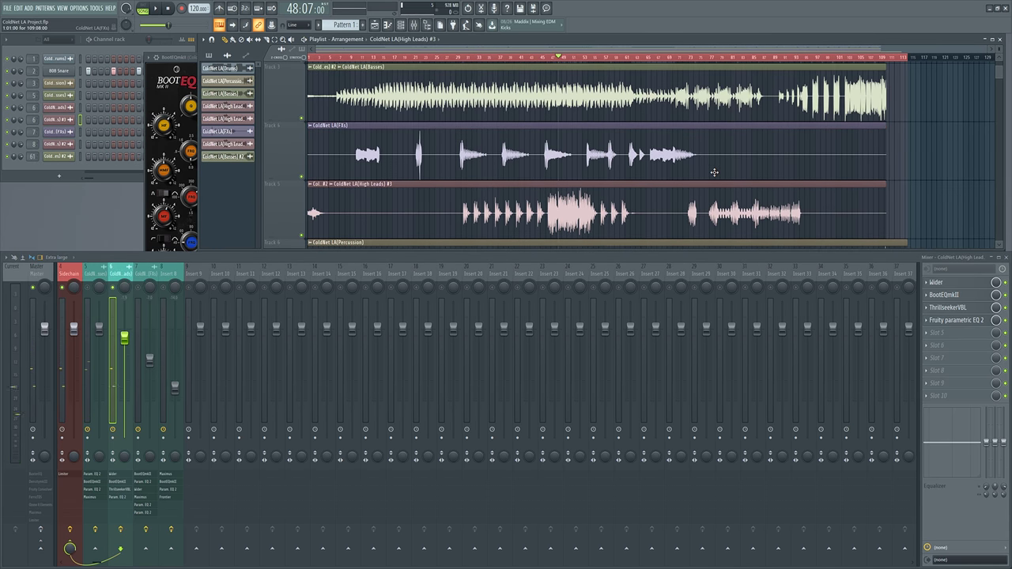
pyautogui.scroll(3, 711, 186)
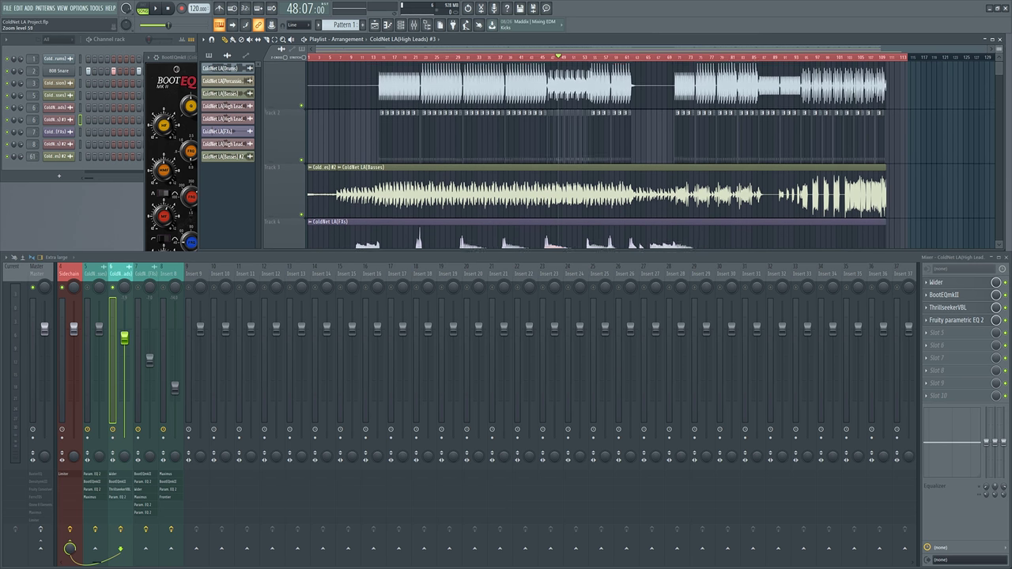
pyautogui.scroll(-2, 712, 186)
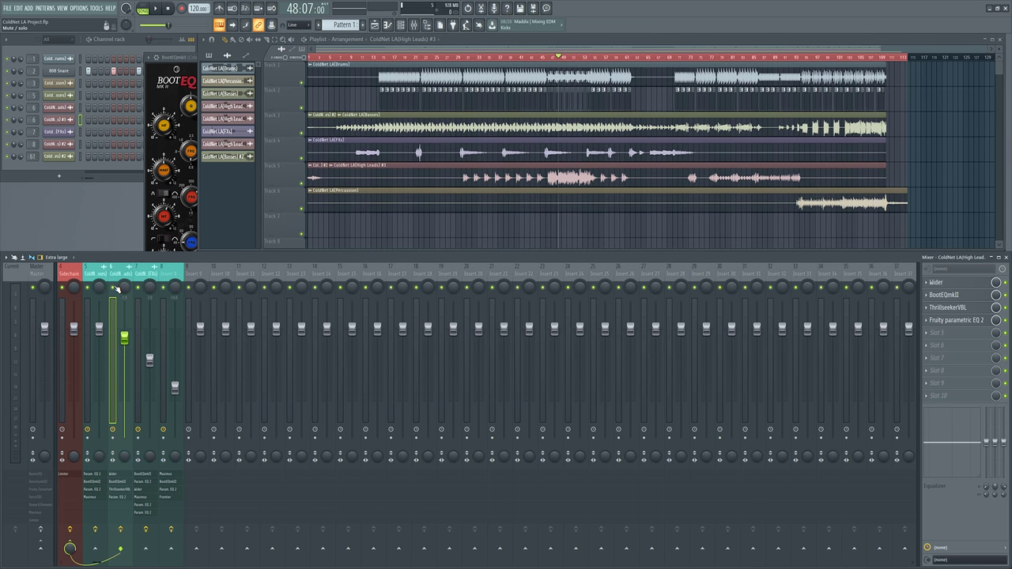
pyautogui.press('space')
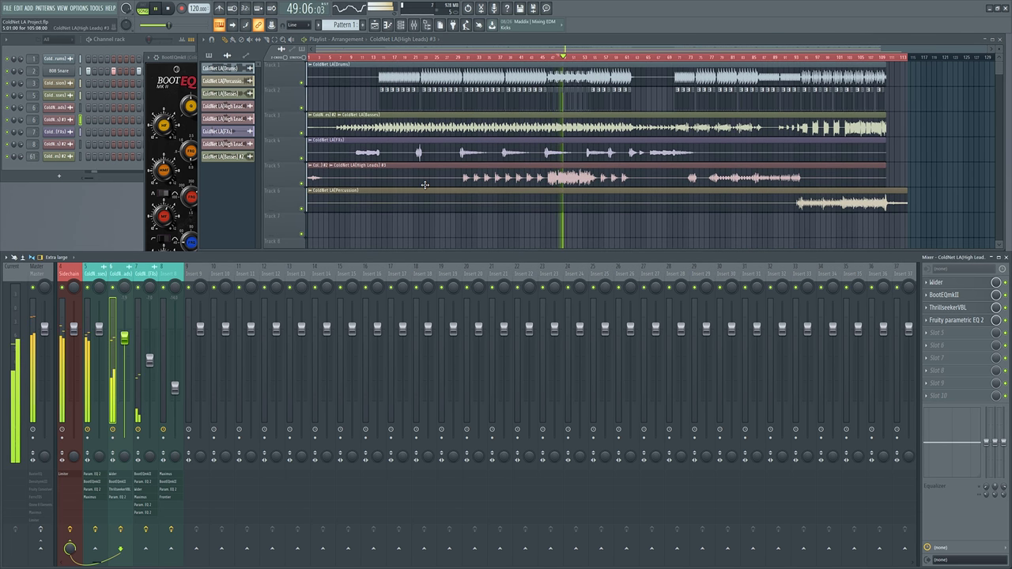
pyautogui.scroll(1, 631, 140)
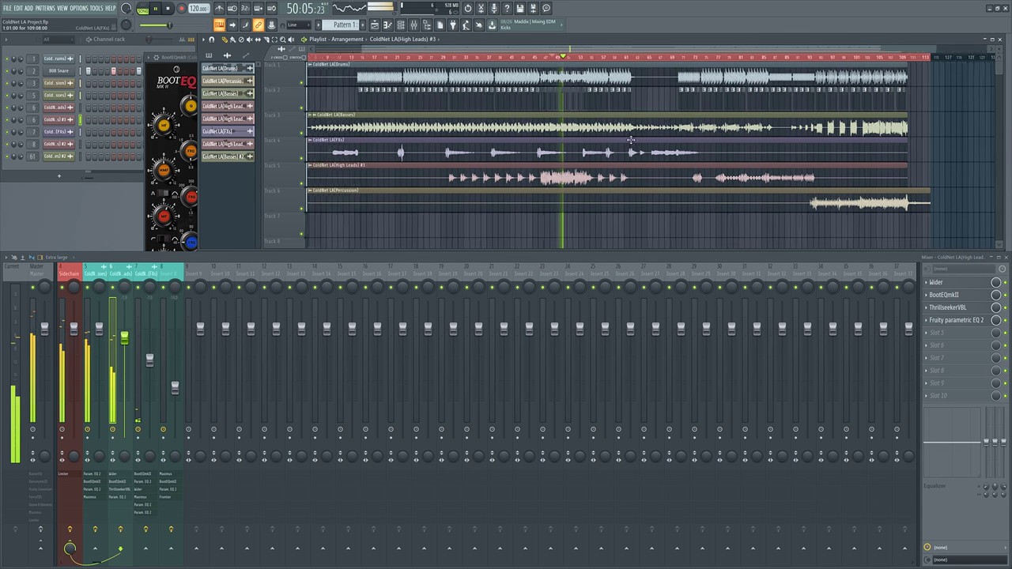
pyautogui.scroll(2, 631, 140)
pyautogui.press('space')
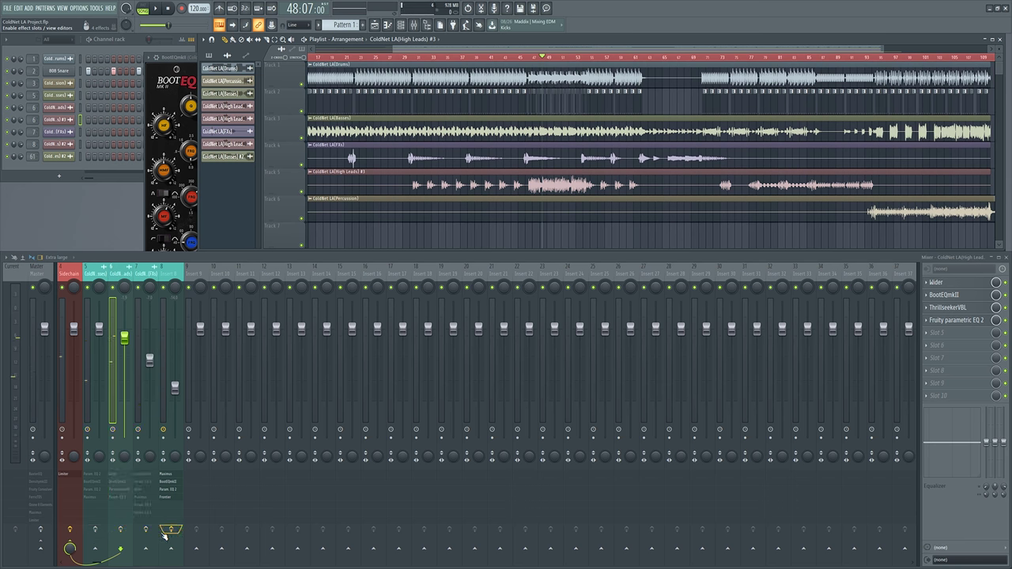
# Step: Bypass the effects on all used mixer tracks, replay the full mix from 48:07, and re-enable the insert tracks' effects during playback
pyautogui.scroll(2, 473, 164)
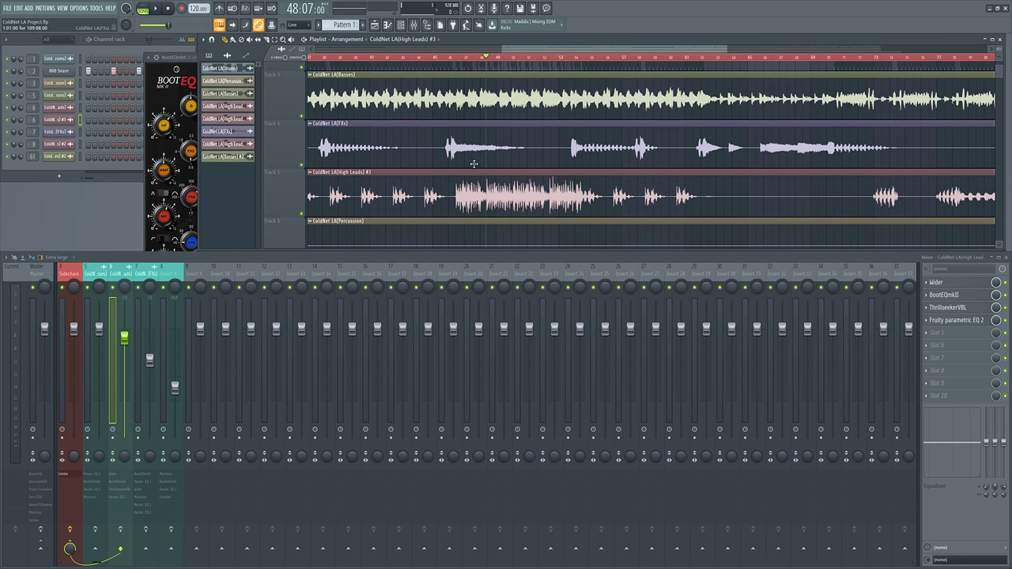
pyautogui.press('space')
pyautogui.scroll(1, 483, 170)
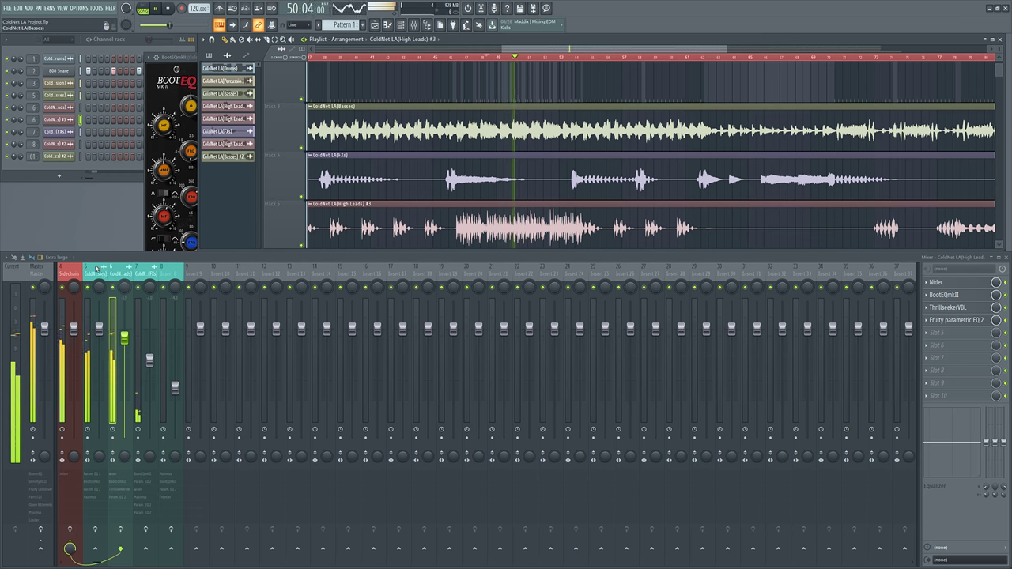
pyautogui.scroll(3, 96, 269)
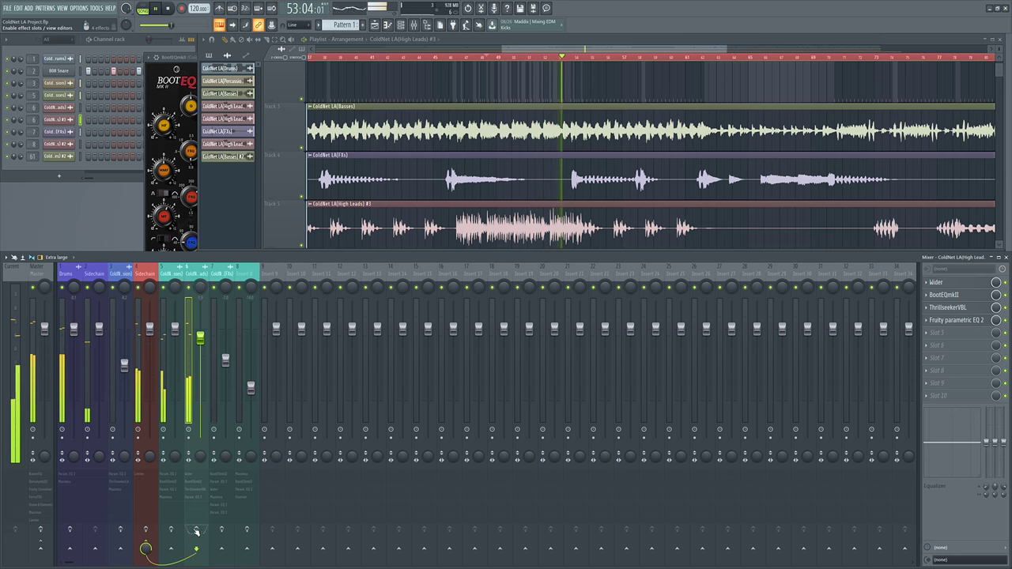
pyautogui.moveTo(196, 530)
pyautogui.mouseDown()
pyautogui.moveTo(68, 533)
pyautogui.moveTo(260, 533)
pyautogui.mouseUp()
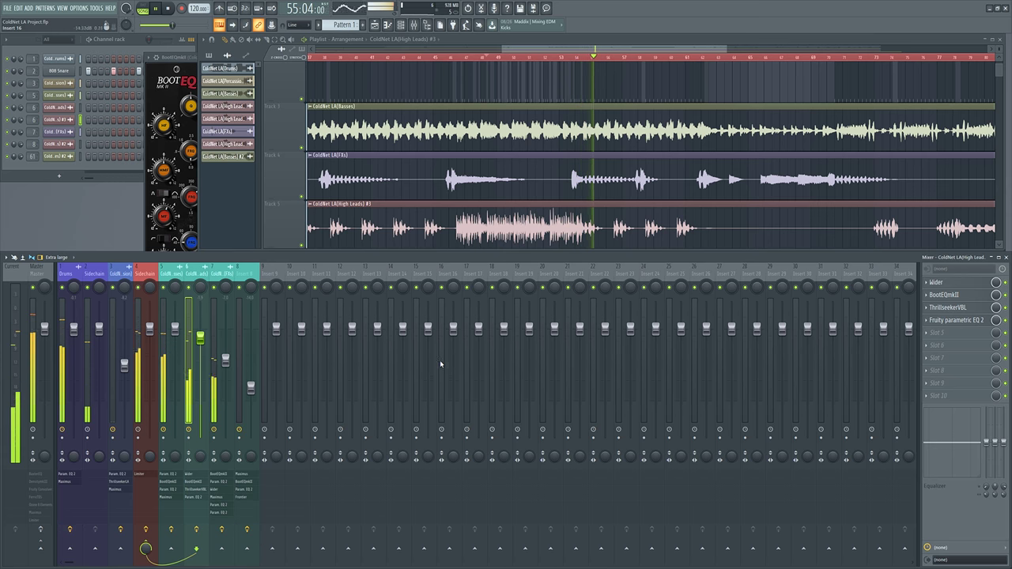
pyautogui.press('space')
# Step: Select the Master track, enable its effects chain, and bypass every loaded effect except BaxterEQ
pyautogui.scroll(1, 552, 198)
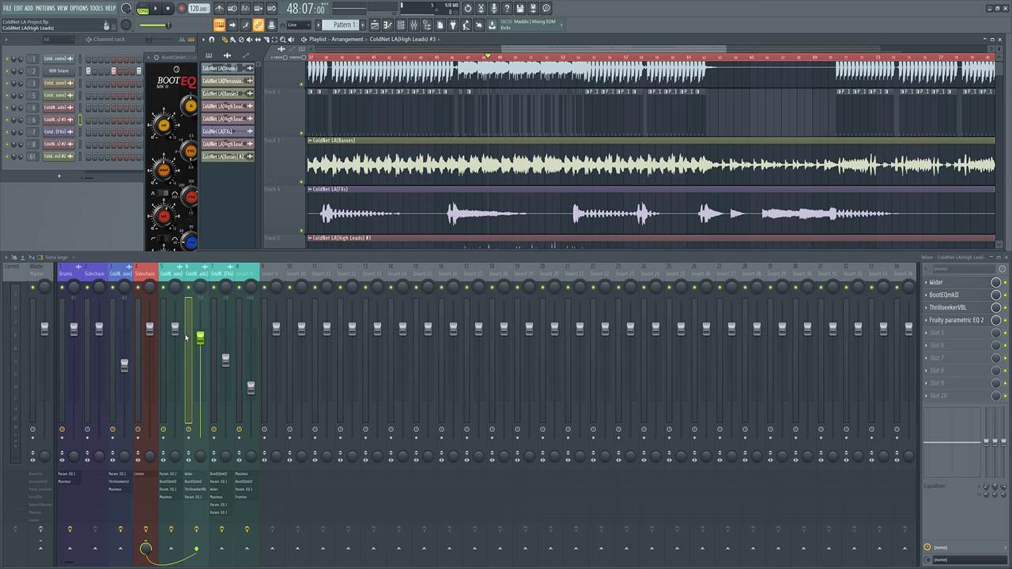
pyautogui.click(178, 278)
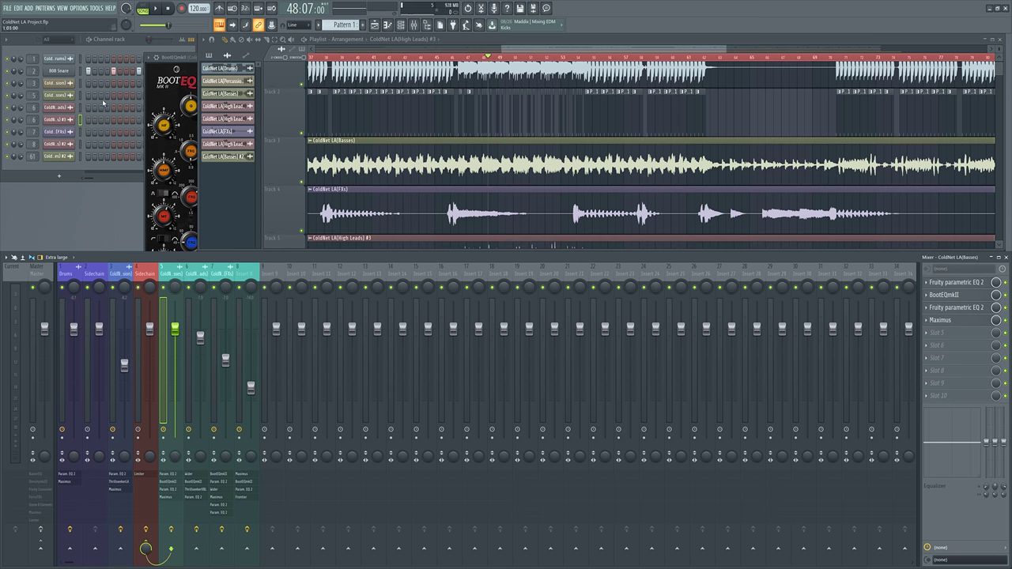
pyautogui.click(39, 283)
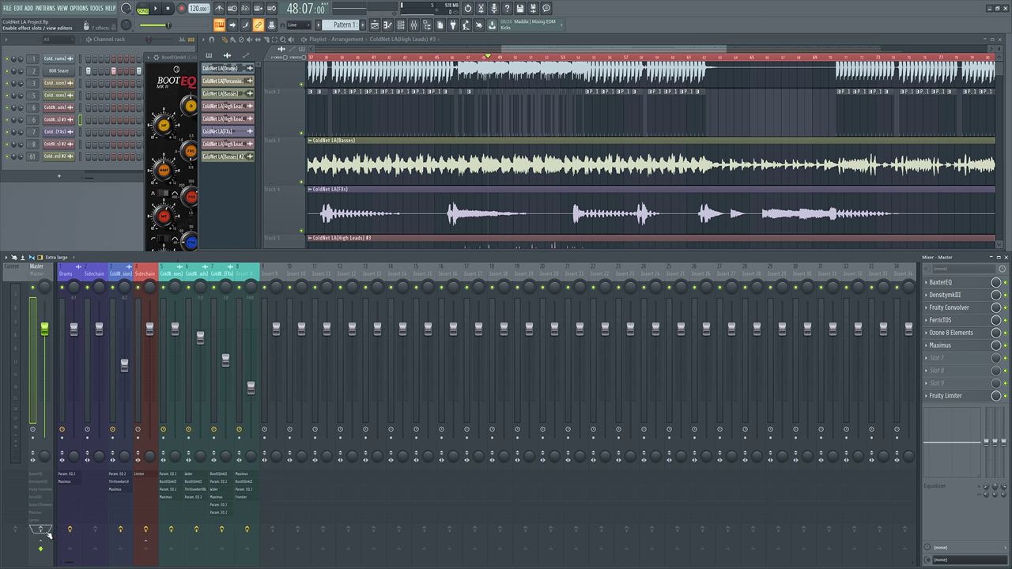
pyautogui.click(1005, 295)
pyautogui.click(1005, 308)
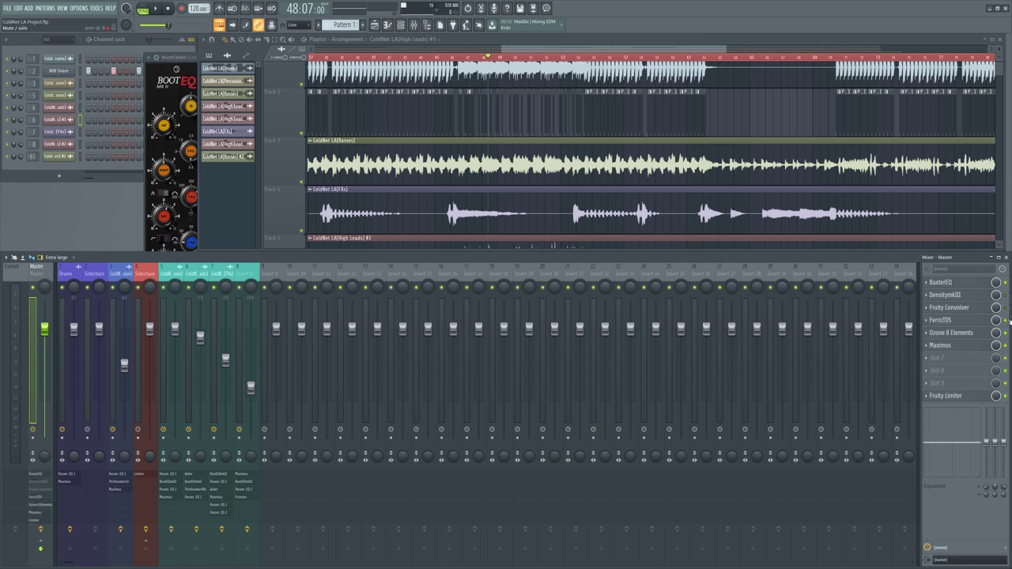
pyautogui.click(1005, 320)
pyautogui.click(1005, 333)
pyautogui.click(1005, 345)
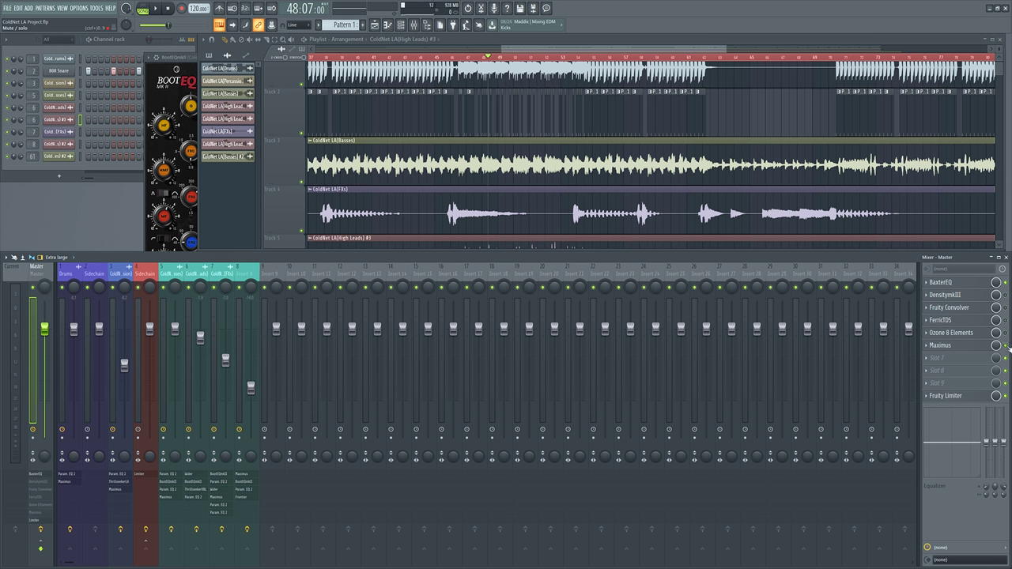
pyautogui.click(1006, 396)
# Step: Bring up the FXs track's BootEQmkII, close all open windows, and reopen only the mixer and playlist
pyautogui.click(149, 58)
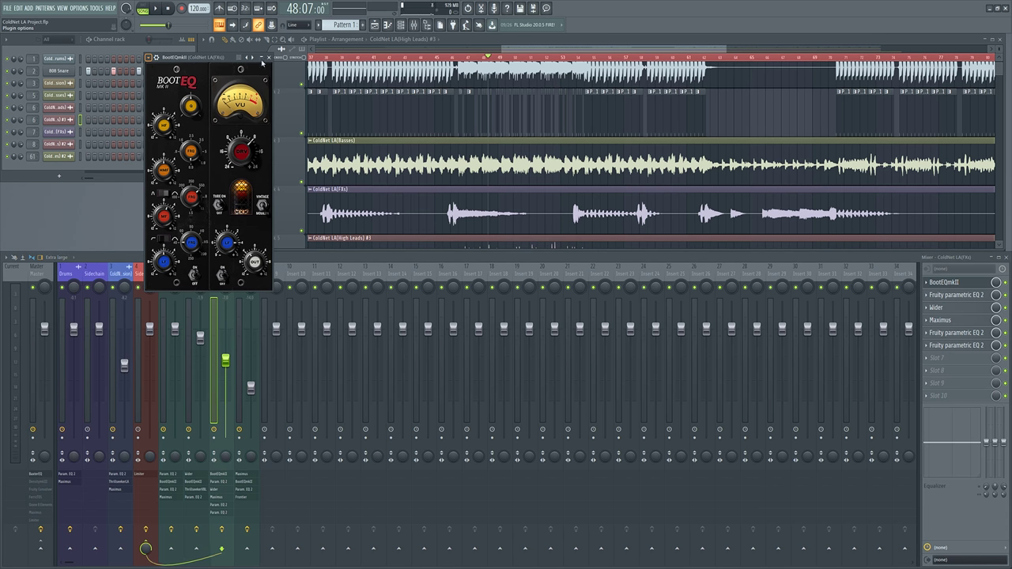
pyautogui.click(120, 160)
pyautogui.press('F12')
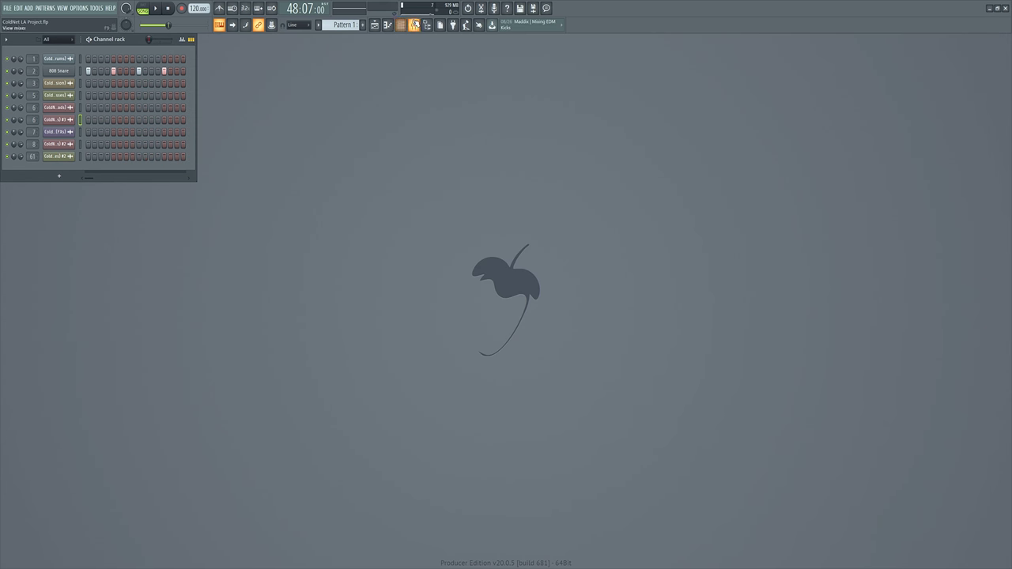
pyautogui.press('F9')
pyautogui.press('F5')
# Step: Select the Master track, open its BaxterEQ and place the plugin window above the mixer
pyautogui.click(45, 318)
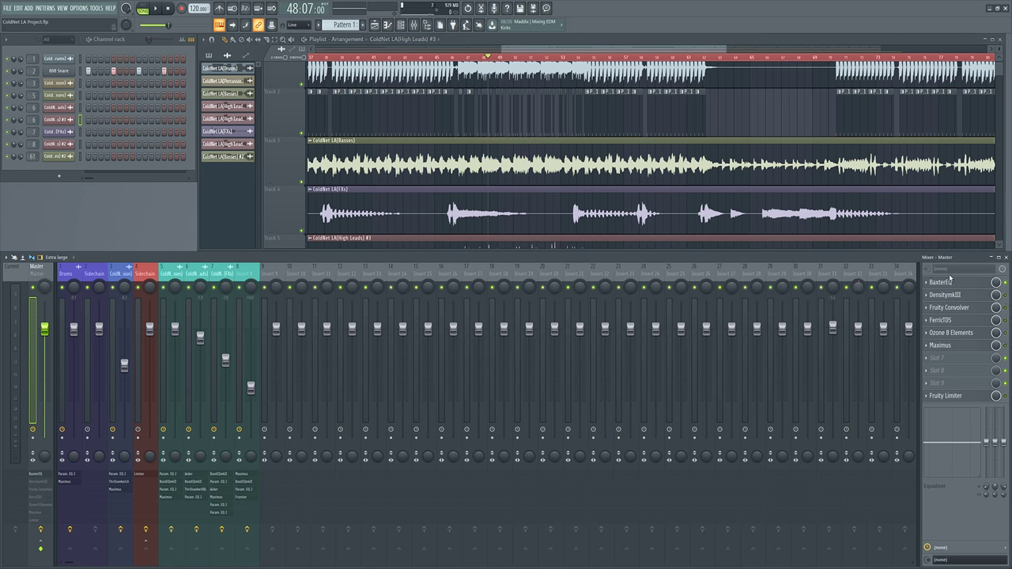
pyautogui.click(948, 283)
pyautogui.moveTo(311, 103); pyautogui.dragTo(522, 150)
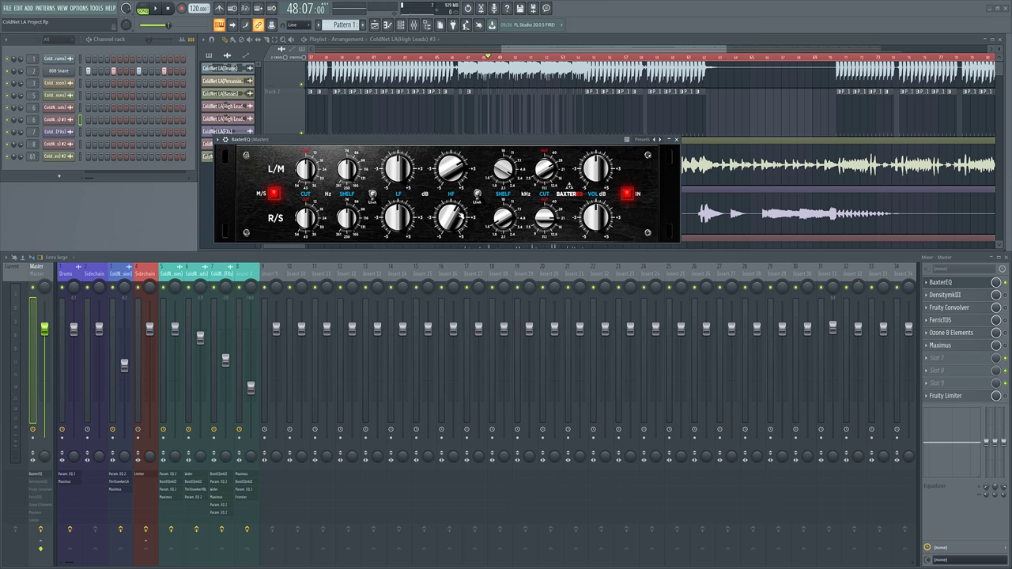
# Step: Reposition the BaxterEQ window and replay the full mix from 48:07 to audition the EQ on the Master track
pyautogui.moveTo(466, 141); pyautogui.dragTo(490, 143)
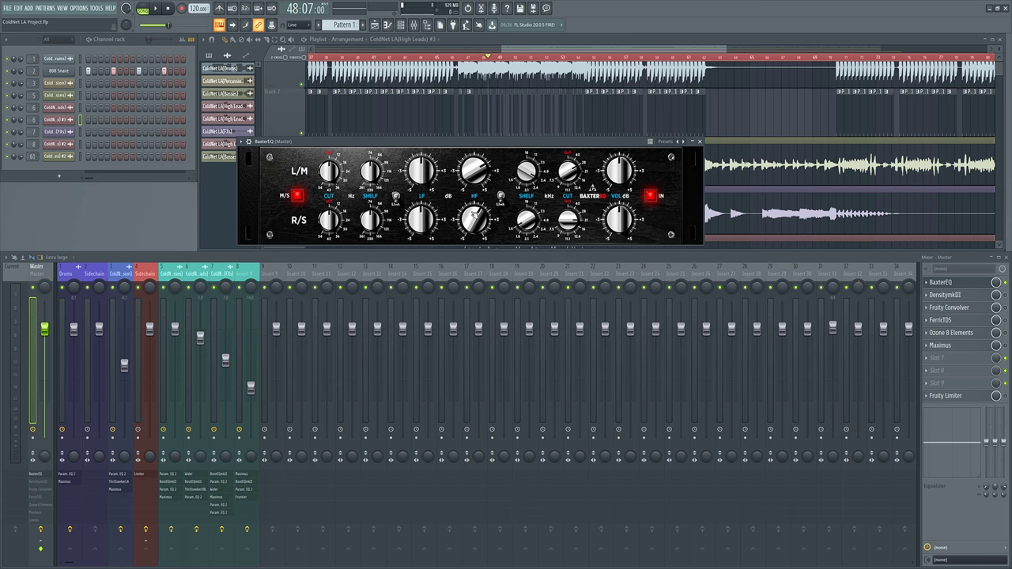
pyautogui.press('space')
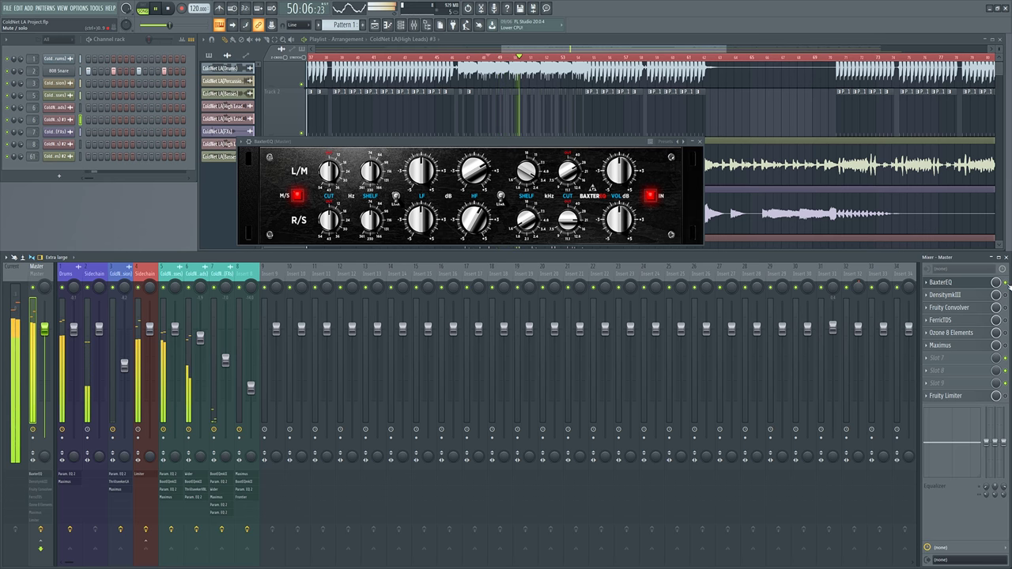
pyautogui.press('space')
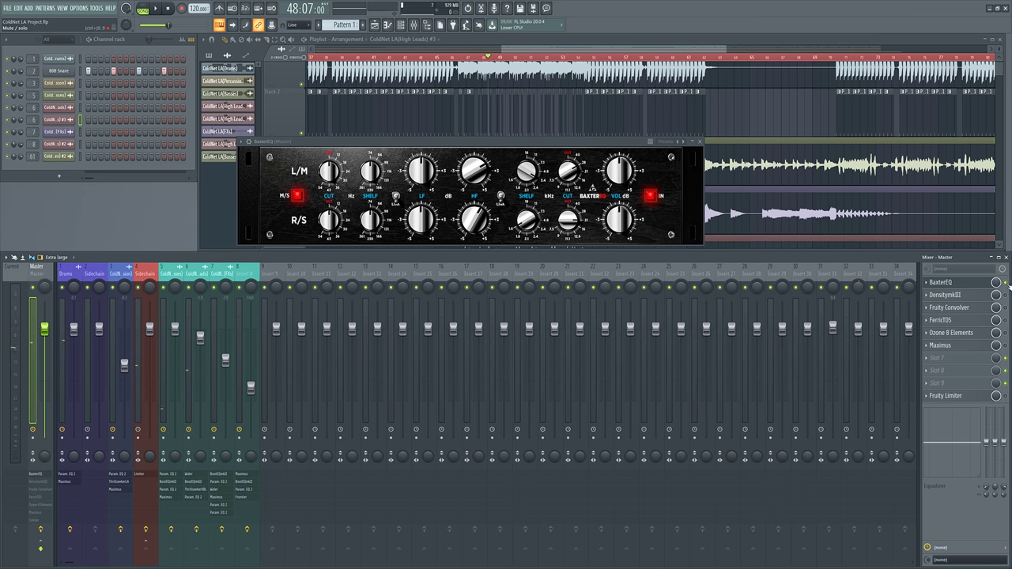
pyautogui.press('space')
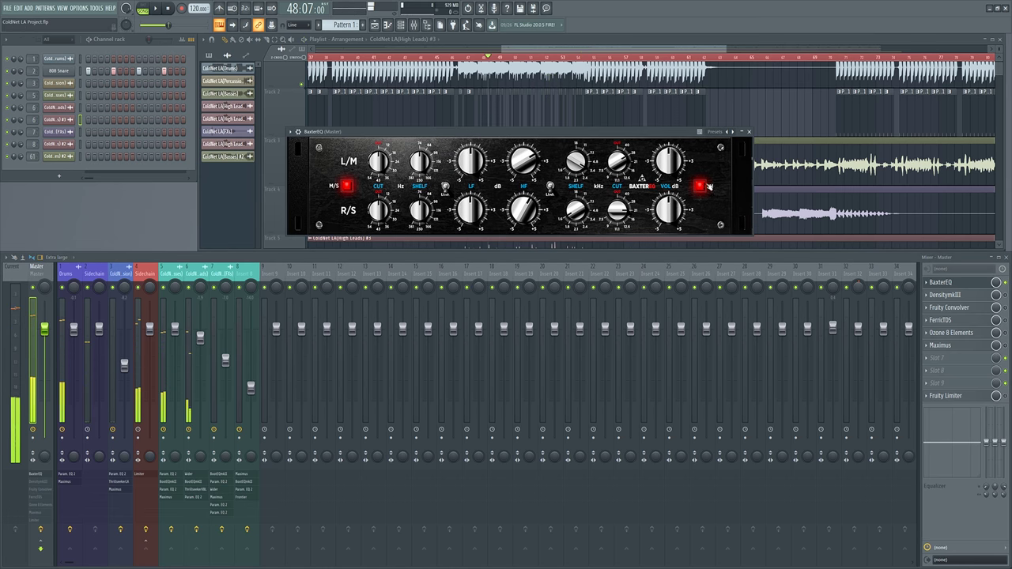
# Step: Open the Master track's DensitymkIII, close BaxterEQ and the playlist, and centre the compressor window above the mixer
pyautogui.click(961, 295)
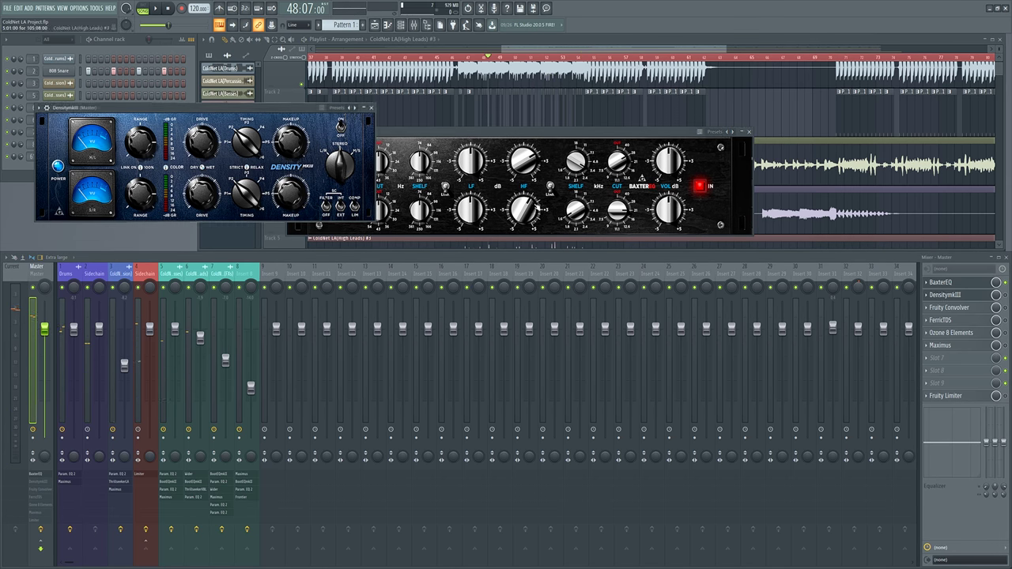
pyautogui.click(749, 132)
pyautogui.moveTo(157, 109); pyautogui.dragTo(378, 97)
pyautogui.click(999, 39)
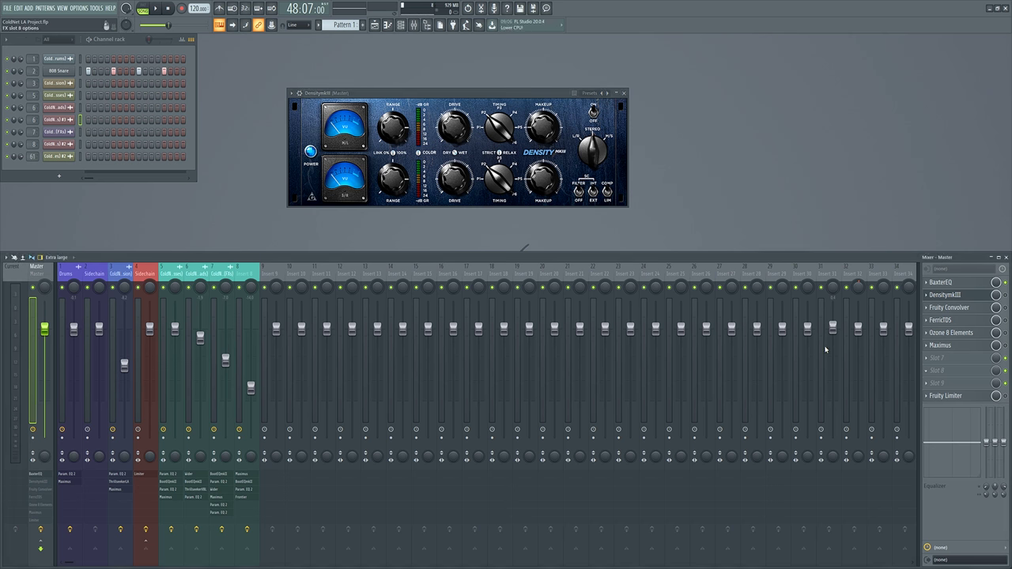
# Step: Bring up ThrillseekerLA in the Master track's slot 8 for comparison and remove it from the chain
pyautogui.moveTo(216, 98); pyautogui.dragTo(308, 170)
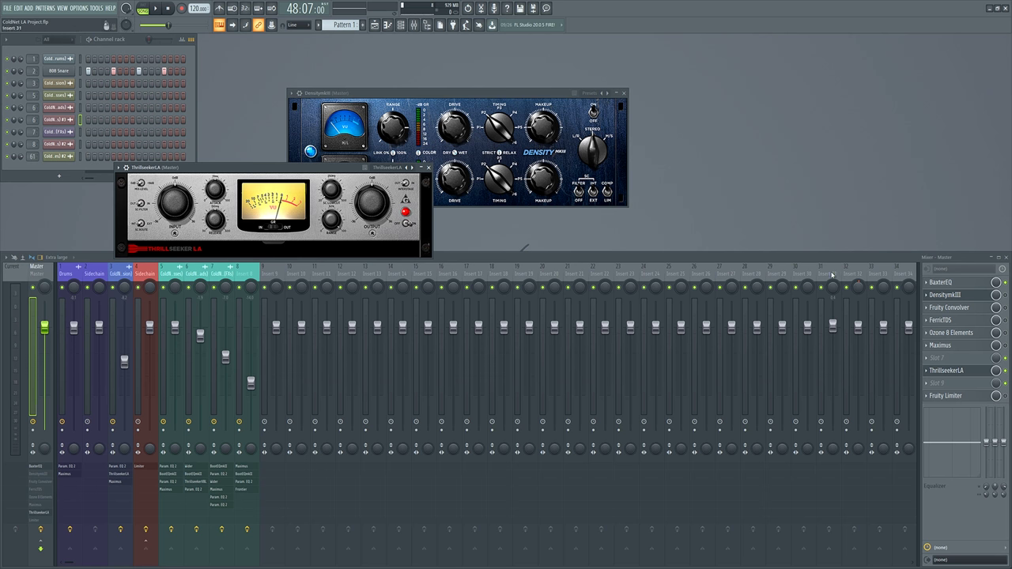
pyautogui.click(862, 290)
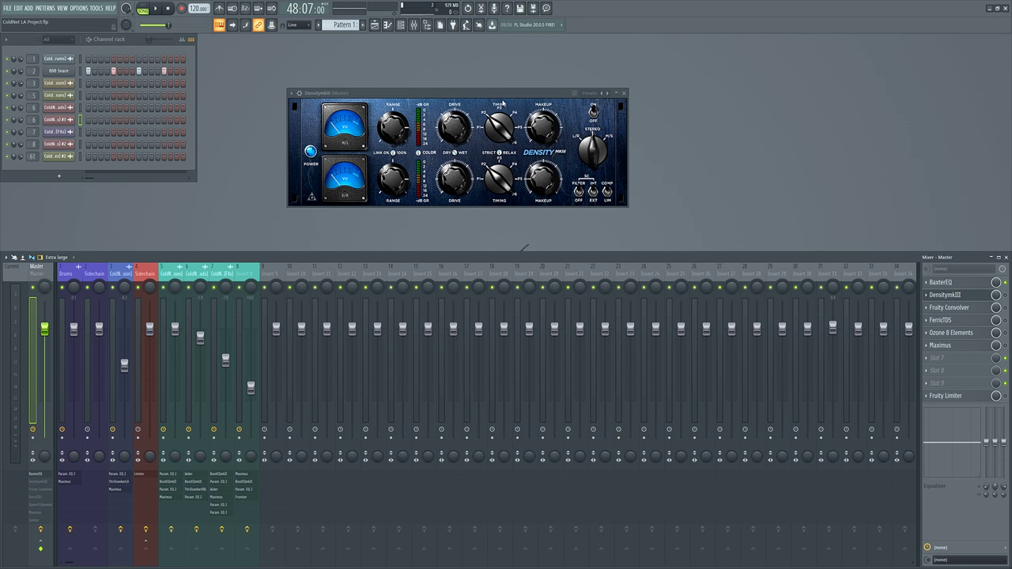
# Step: Shift the DensitymkIII window higher, play the mix from 48:07 and enable DensitymkIII on the Master during playback
pyautogui.moveTo(483, 94); pyautogui.dragTo(513, 82)
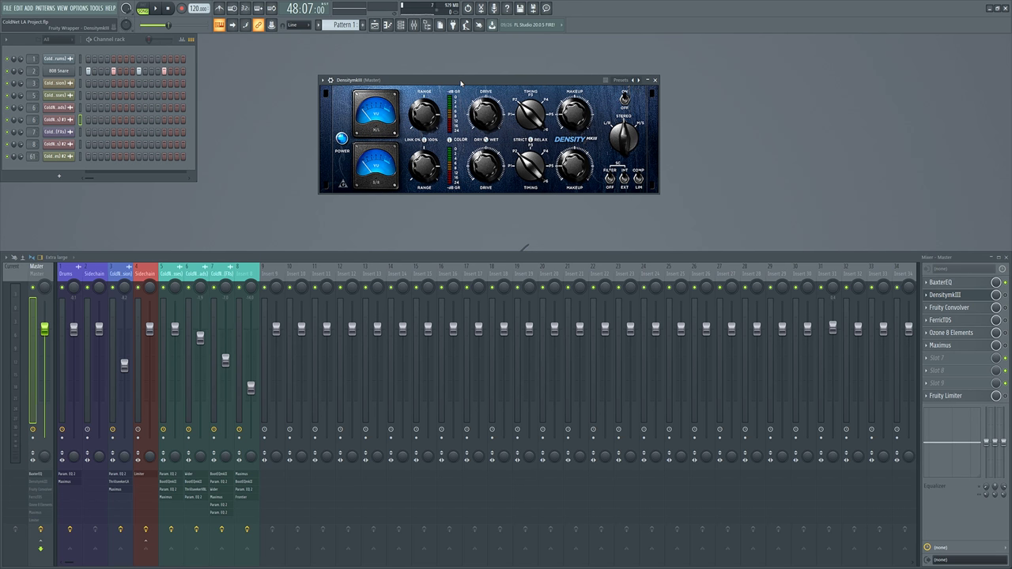
pyautogui.moveTo(554, 80); pyautogui.dragTo(564, 75)
pyautogui.press('space')
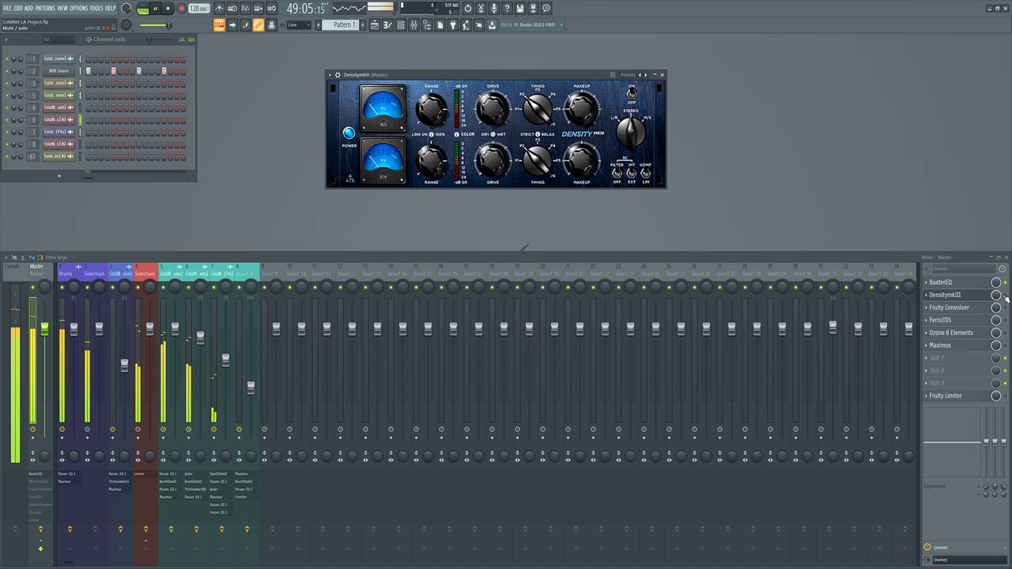
pyautogui.click(745, 154)
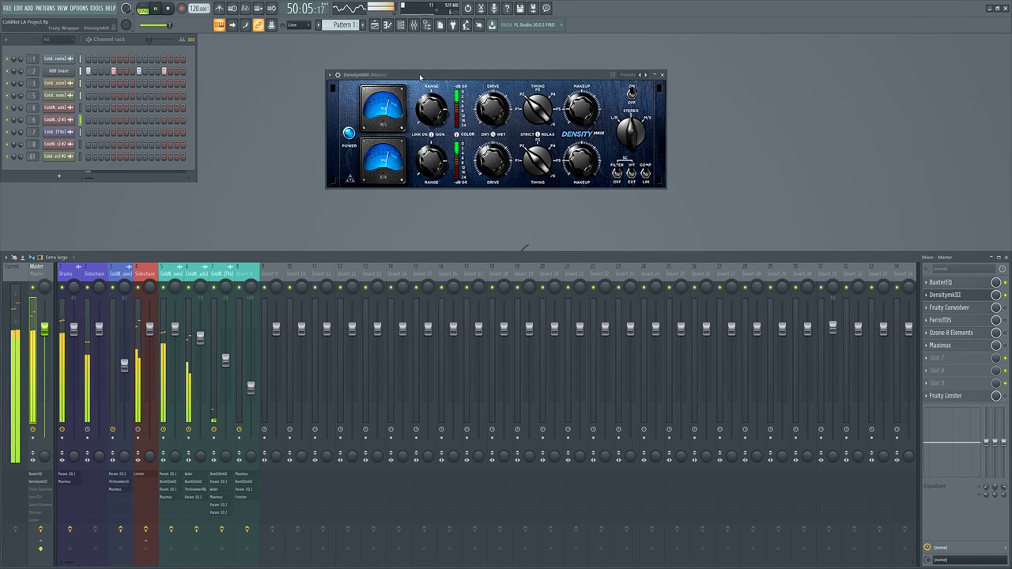
pyautogui.moveTo(420, 73); pyautogui.dragTo(410, 75)
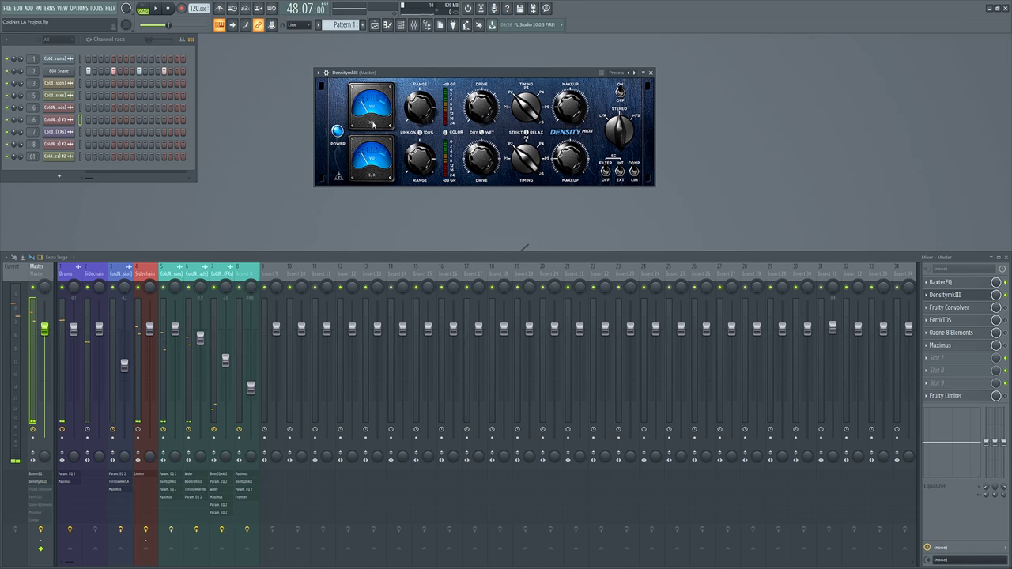
pyautogui.press('space')
# Step: Replay the mix from 48:07 in short passes while examining DensitymkIII's Range control and gain-reduction meters
pyautogui.moveTo(420, 107); pyautogui.dragTo(408, 64)
pyautogui.press('space')
pyautogui.press('space')
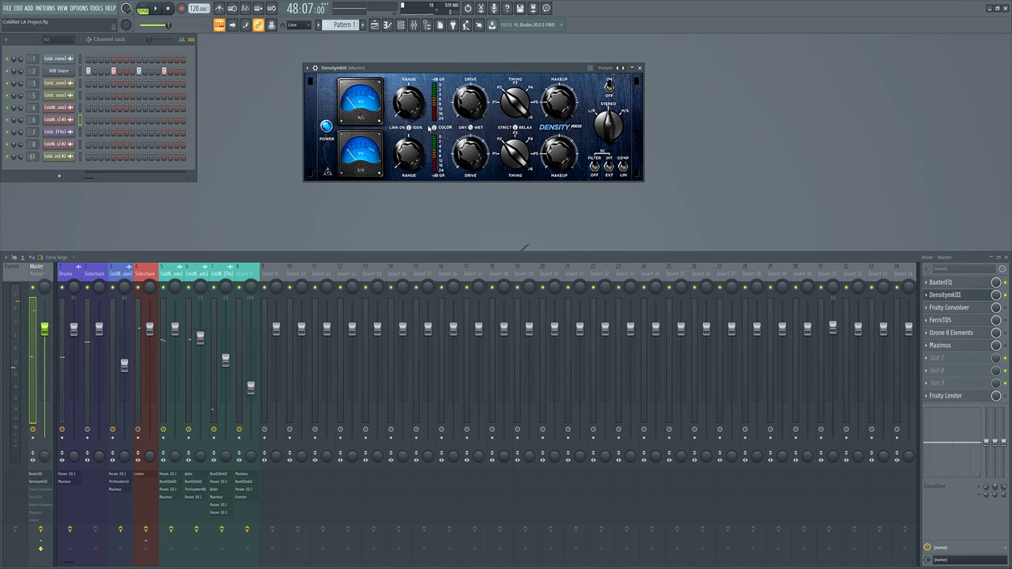
pyautogui.moveTo(408, 101); pyautogui.dragTo(406, 74)
pyautogui.press('space')
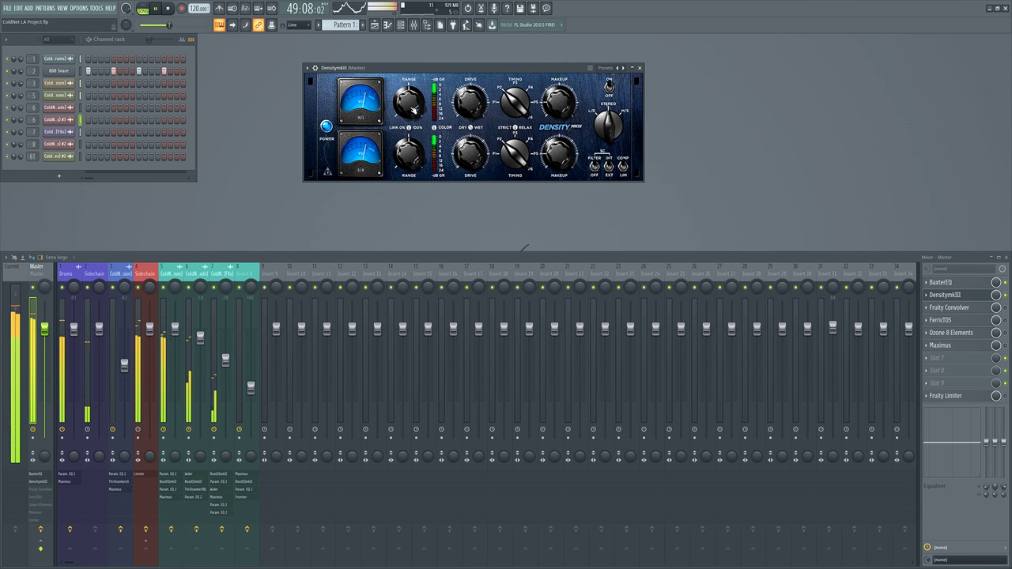
pyautogui.moveTo(408, 100); pyautogui.dragTo(408, 85)
pyautogui.press('space')
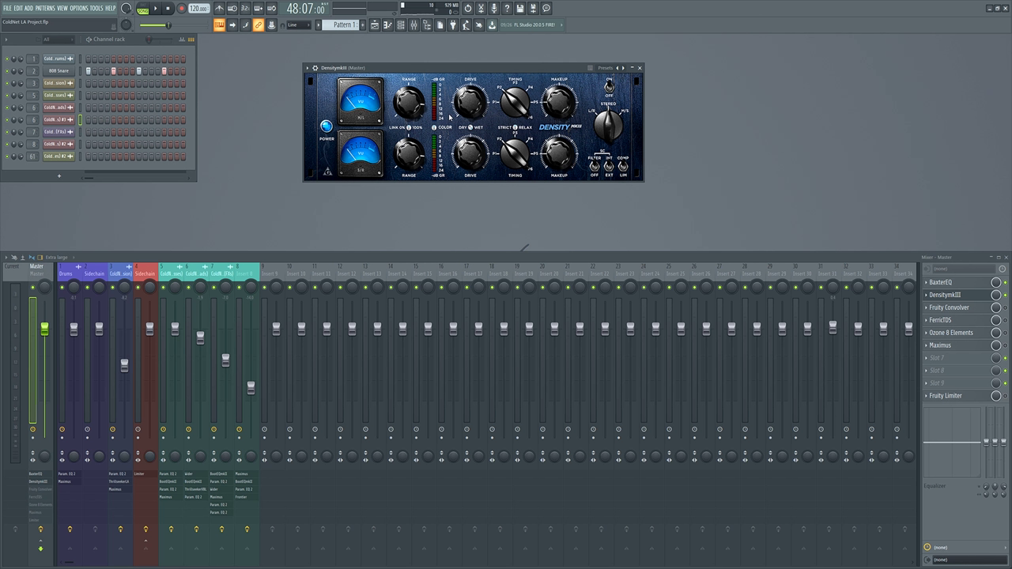
# Step: Move the DensitymkIII window higher and replay the mix once more to check its compression at work
pyautogui.moveTo(512, 74); pyautogui.dragTo(500, 61)
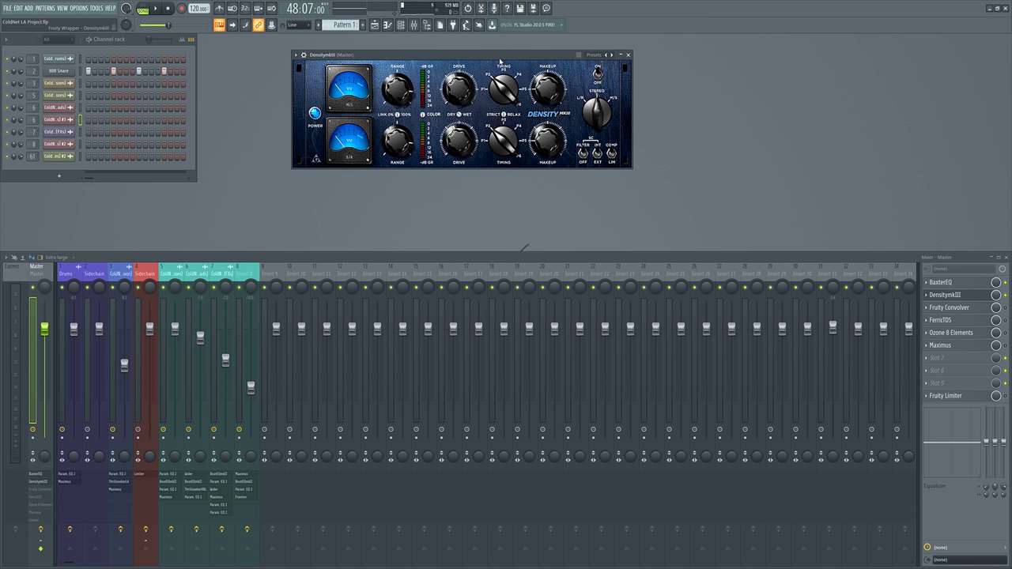
pyautogui.press('space')
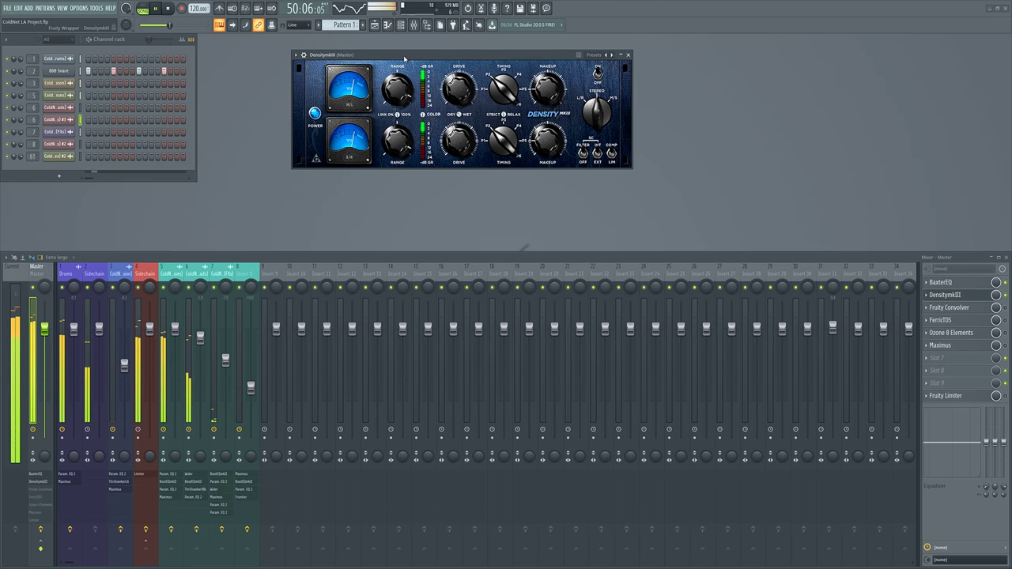
pyautogui.moveTo(404, 59); pyautogui.dragTo(400, 55)
pyautogui.press('space')
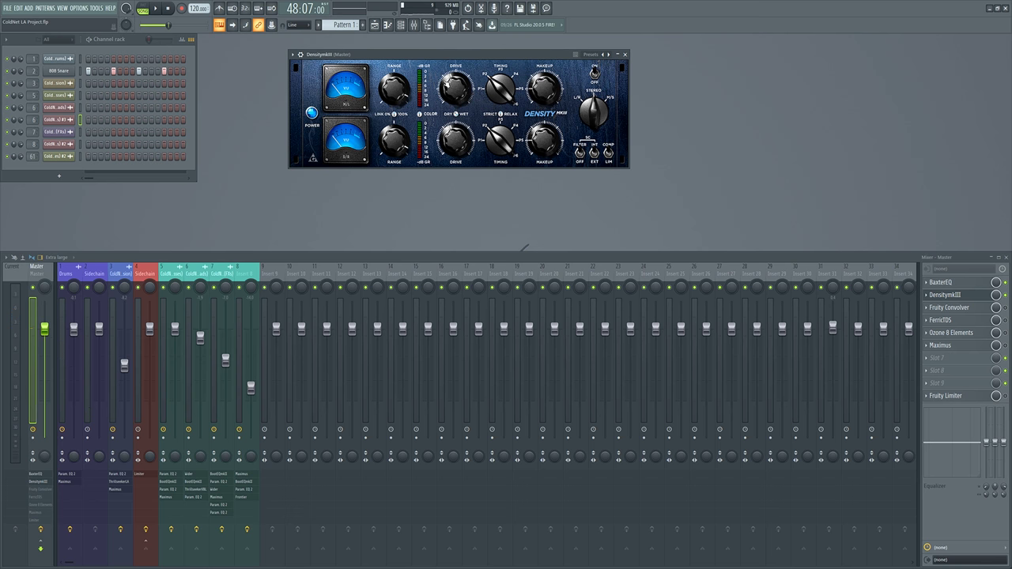
# Step: Try DensitymkIII's upper Drive at 0.40 and set it to 0.35
pyautogui.scroll(3, 448, 80)
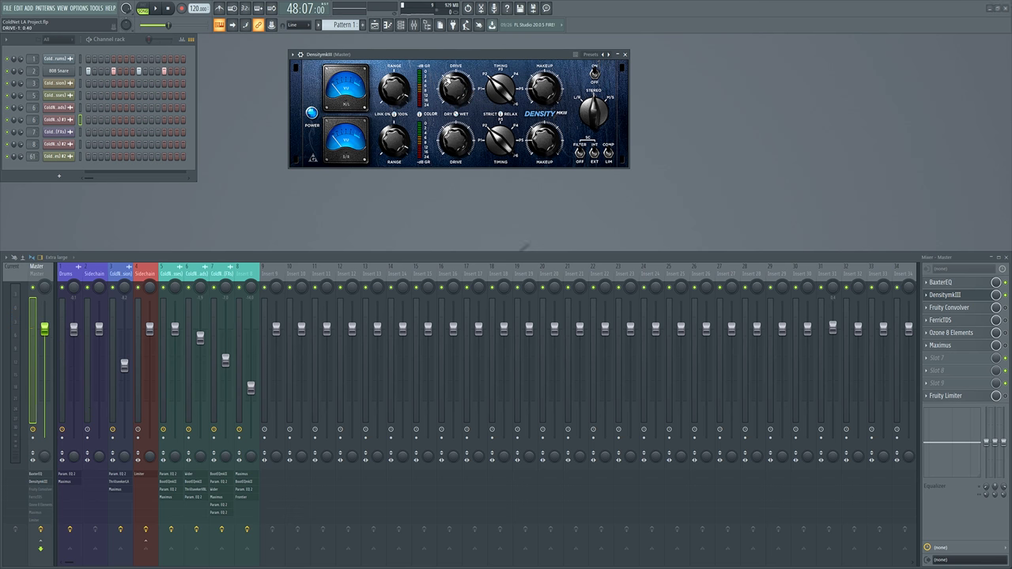
pyautogui.scroll(-1, 481, 146)
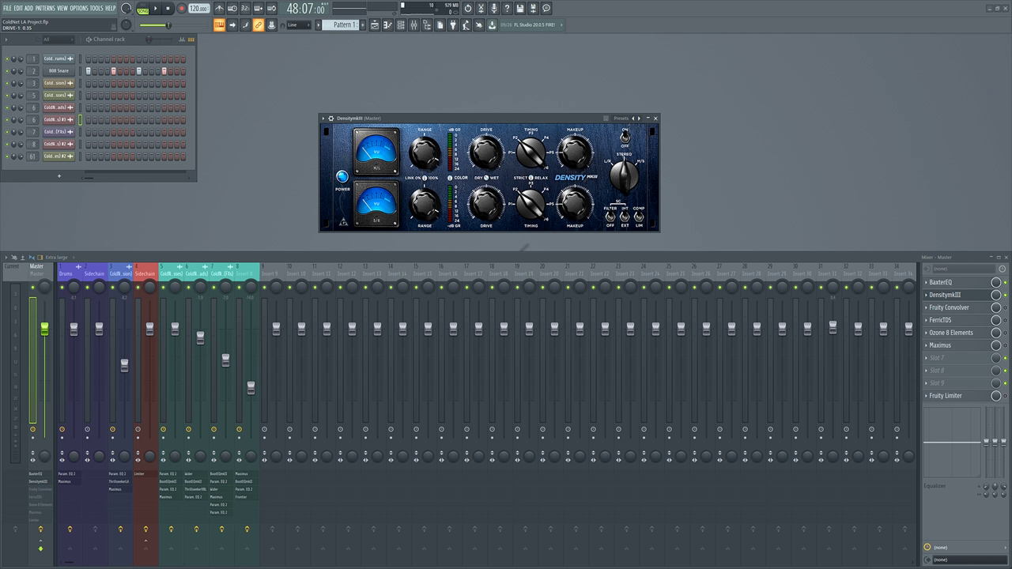
pyautogui.scroll(2, 484, 147)
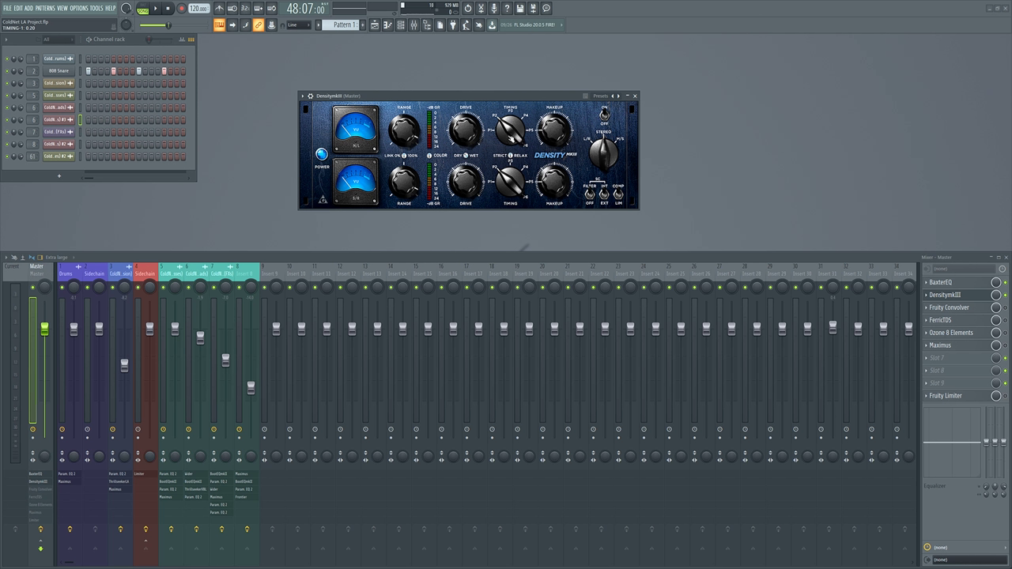
# Step: Try DensitymkIII's upper Timing at 1.00 and 0.40, and return it to 0.20
pyautogui.moveTo(510, 133)
pyautogui.scroll(3, 510, 133)
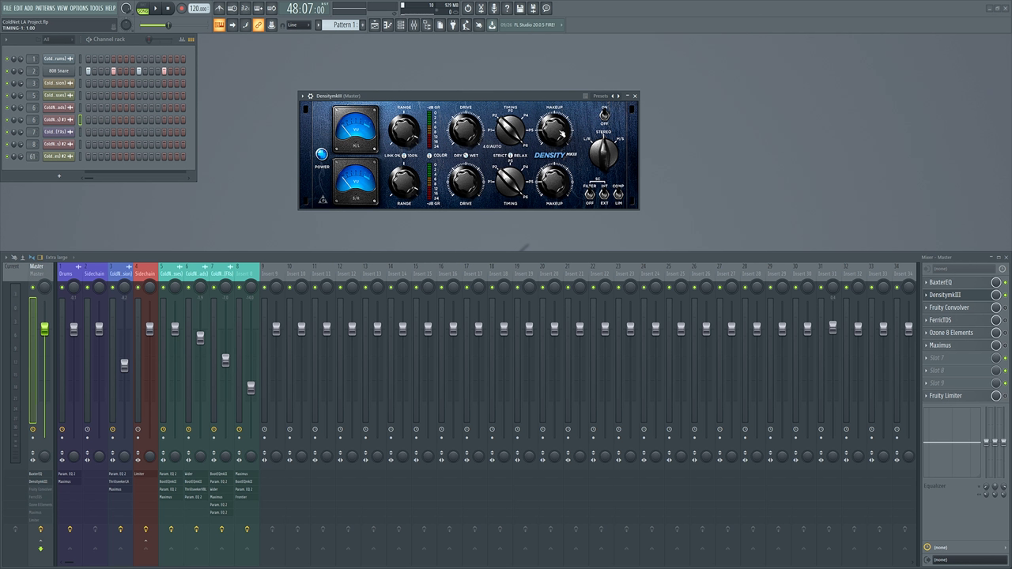
pyautogui.scroll(-4, 510, 133)
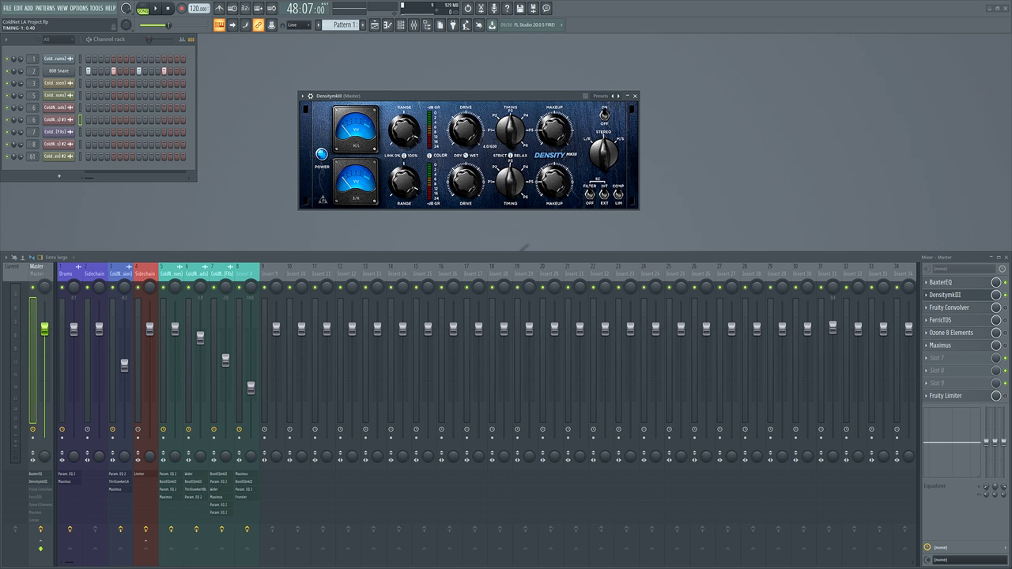
pyautogui.scroll(-4, 512, 135)
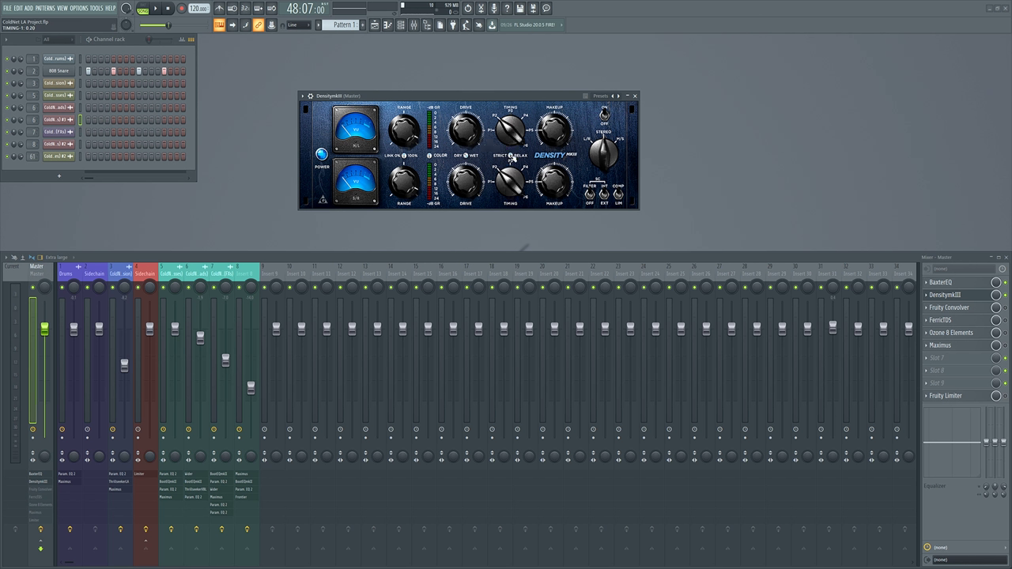
pyautogui.scroll(-2, 512, 156)
pyautogui.scroll(1, 512, 156)
pyautogui.scroll(5, 512, 156)
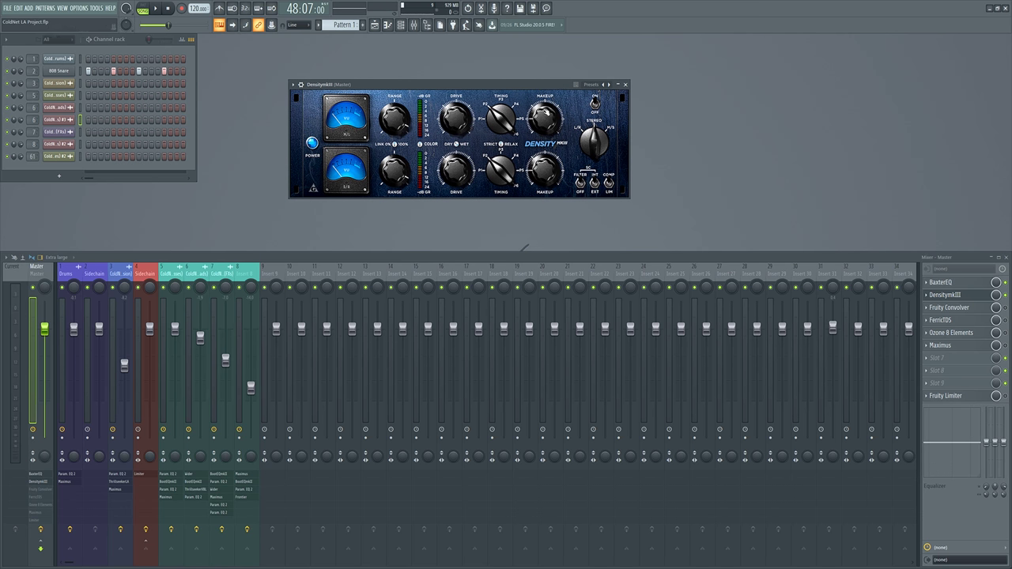
pyautogui.scroll(-2, 559, 123)
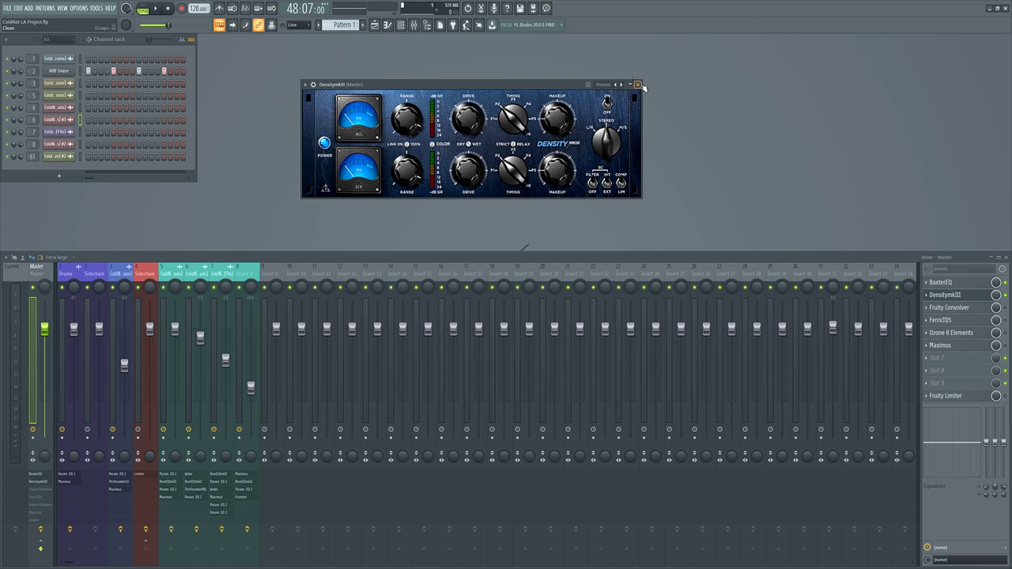
# Step: Close DensitymkIII, open the Master track's Fruity Convolver, and enlarge its window to fill the space above the mixer
pyautogui.click(637, 84)
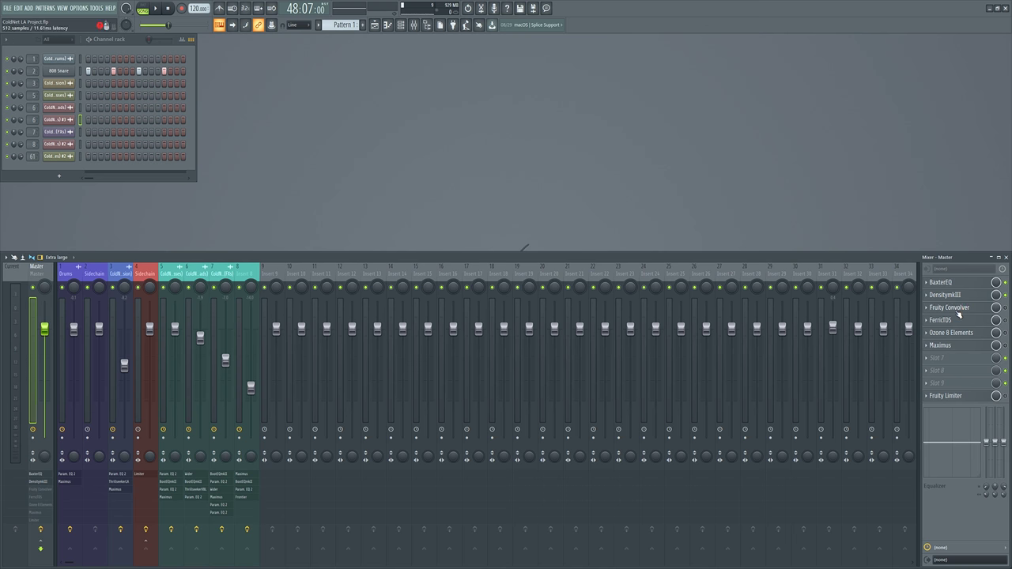
pyautogui.click(952, 308)
pyautogui.moveTo(212, 133); pyautogui.dragTo(351, 42)
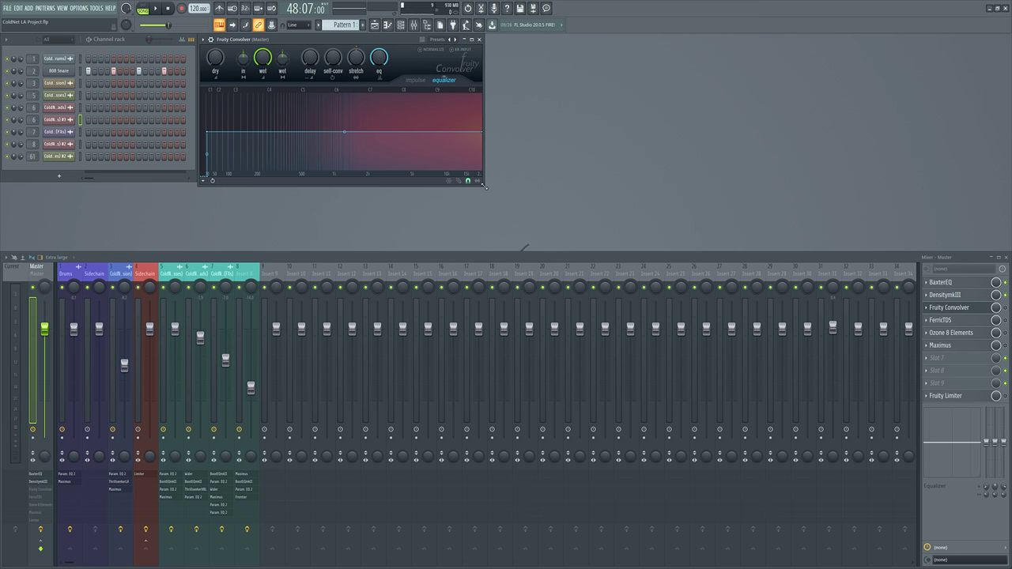
pyautogui.moveTo(484, 185); pyautogui.dragTo(710, 246)
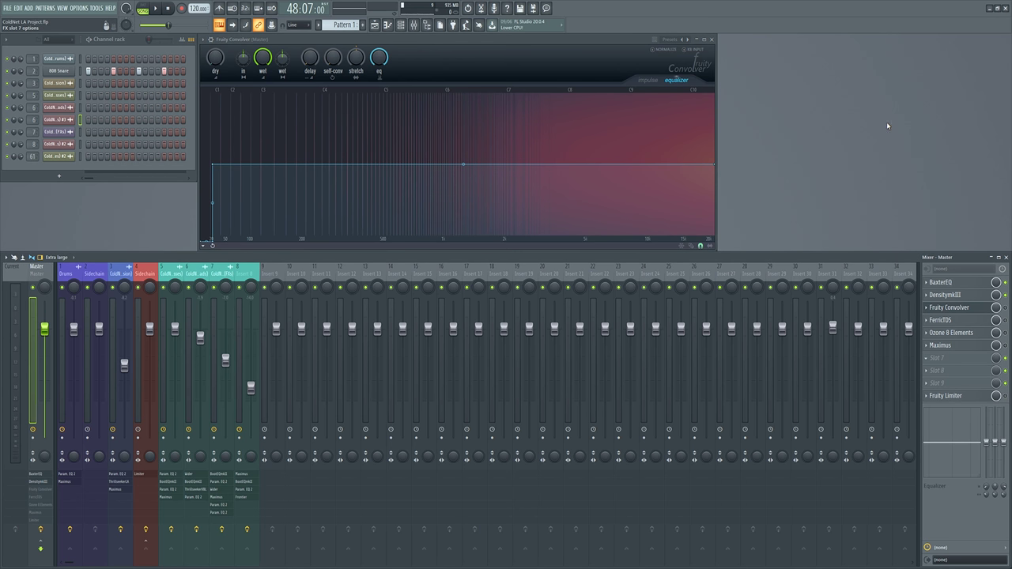
# Step: Add Fruity parametric EQ 2 in the Master's slot 7 and make band 1 a band pass while playing from 48:07
pyautogui.press('space')
pyautogui.moveTo(149, 93); pyautogui.dragTo(323, 106)
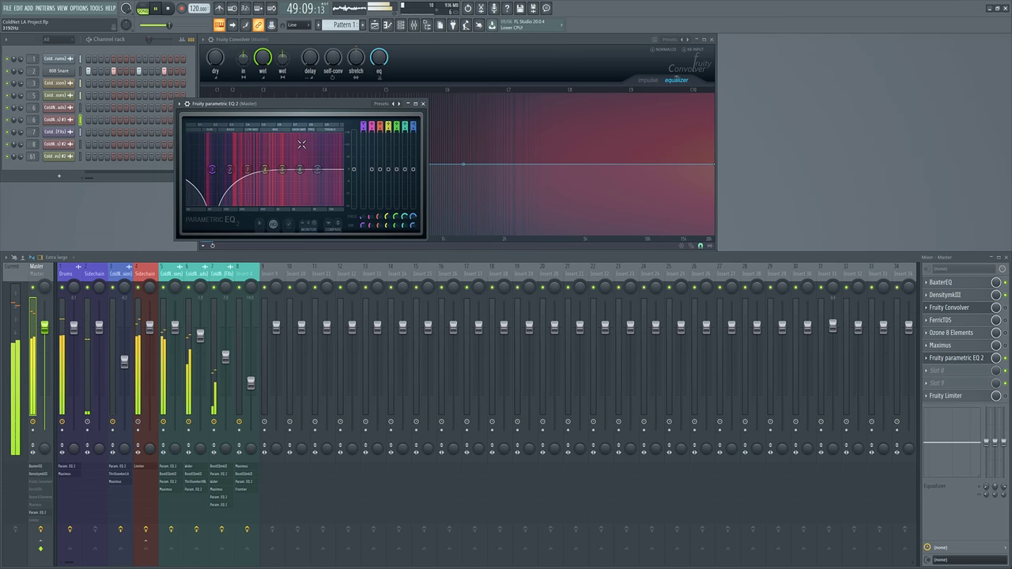
pyautogui.press('space')
pyautogui.scroll(-2, 214, 170)
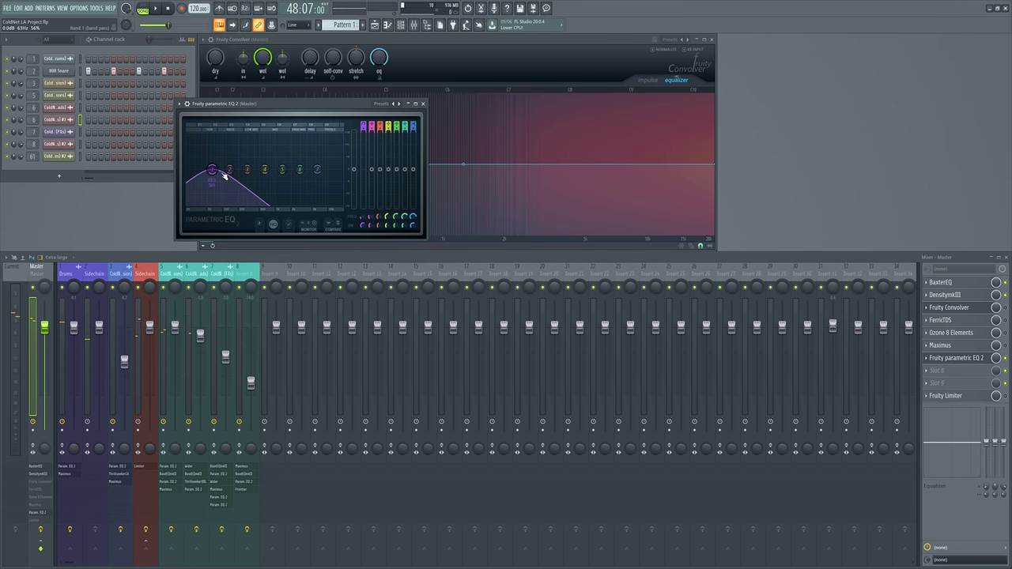
# Step: Audition the isolated frequencies by moving the band-pass band 1 to about 537 Hz and down to the low end during playback
pyautogui.press('space')
pyautogui.moveTo(214, 170); pyautogui.dragTo(264, 170)
pyautogui.press('space')
pyautogui.press('space')
pyautogui.press('space')
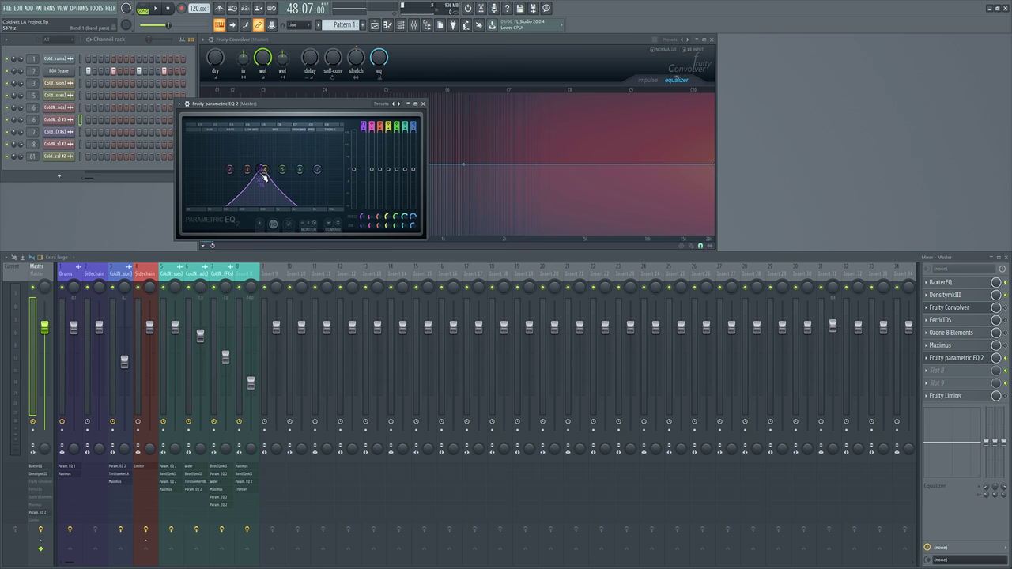
pyautogui.press('space')
pyautogui.moveTo(263, 174); pyautogui.dragTo(204, 176)
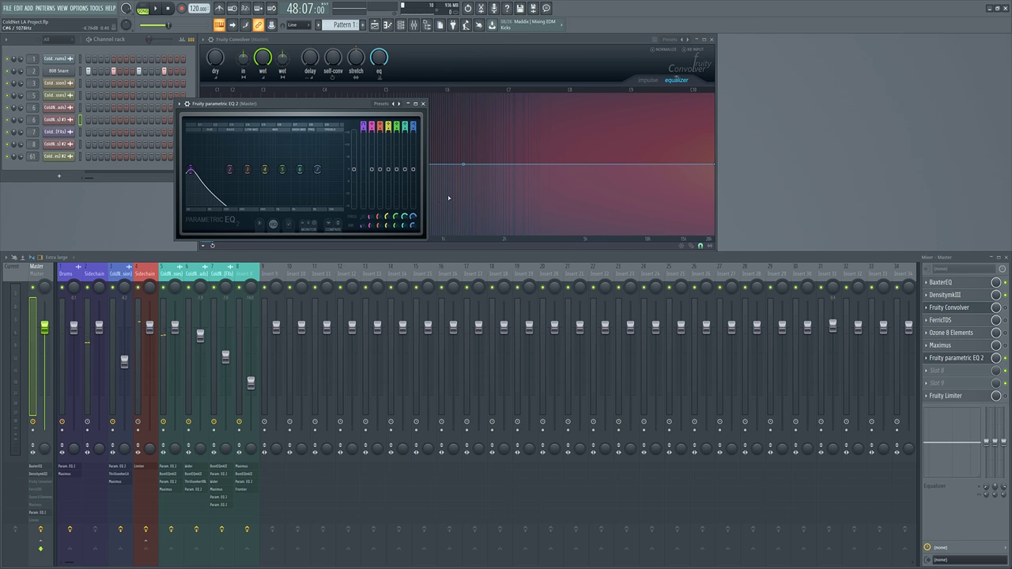
# Step: Move the Fruity parametric EQ 2 window lower and change band 1 to a low shelf
pyautogui.moveTo(301, 104); pyautogui.dragTo(324, 135)
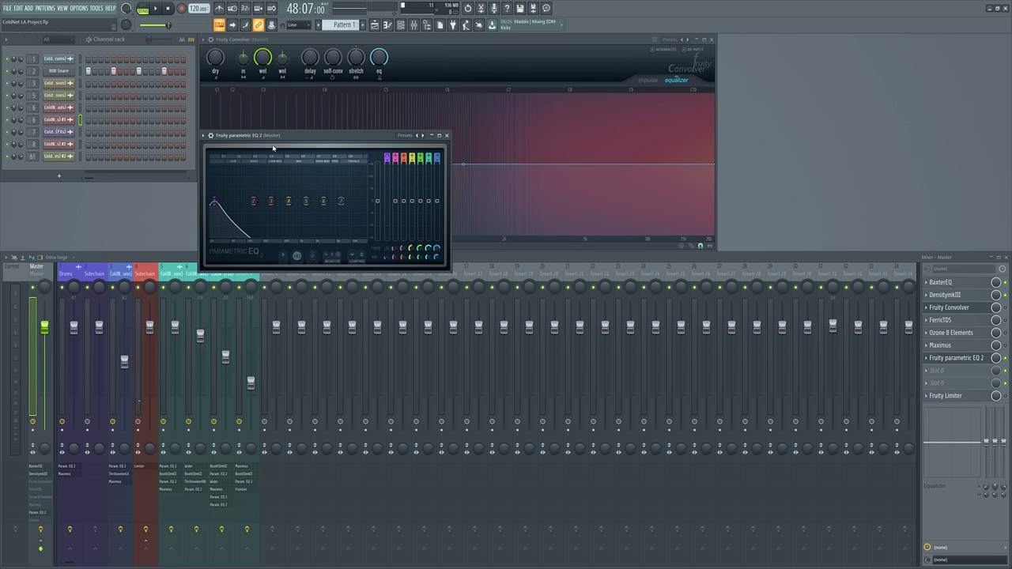
pyautogui.click(939, 370)
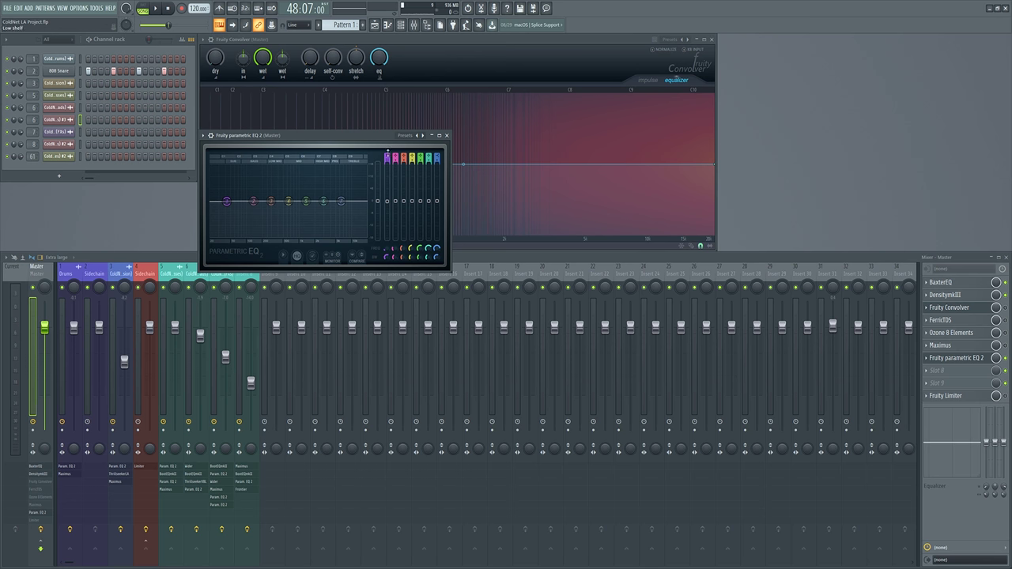
# Step: Change parametric EQ 2's band 1 to a high pass, and remove the plugin from the Master's slot 7
pyautogui.scroll(5, 230, 200)
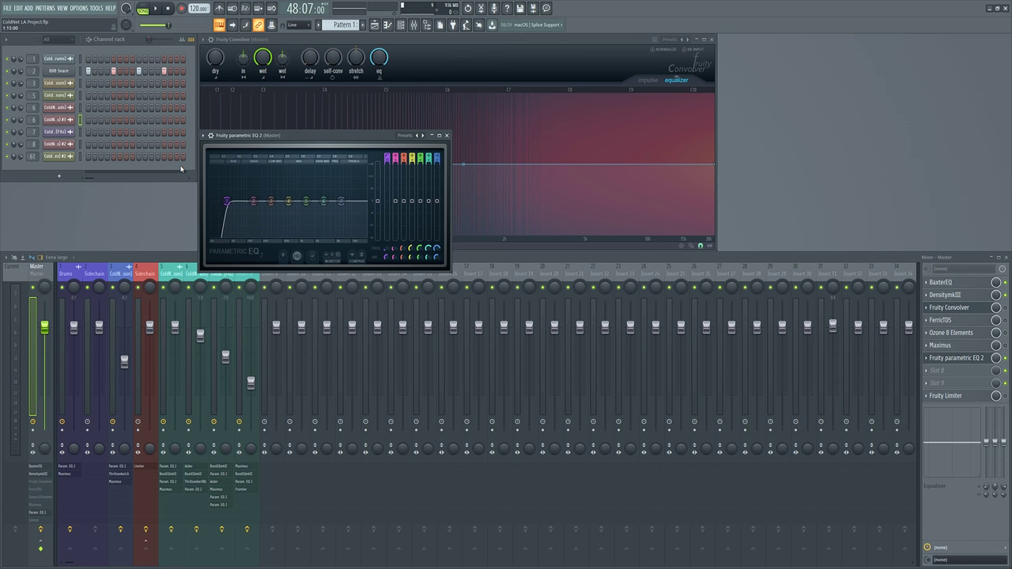
pyautogui.click(930, 352)
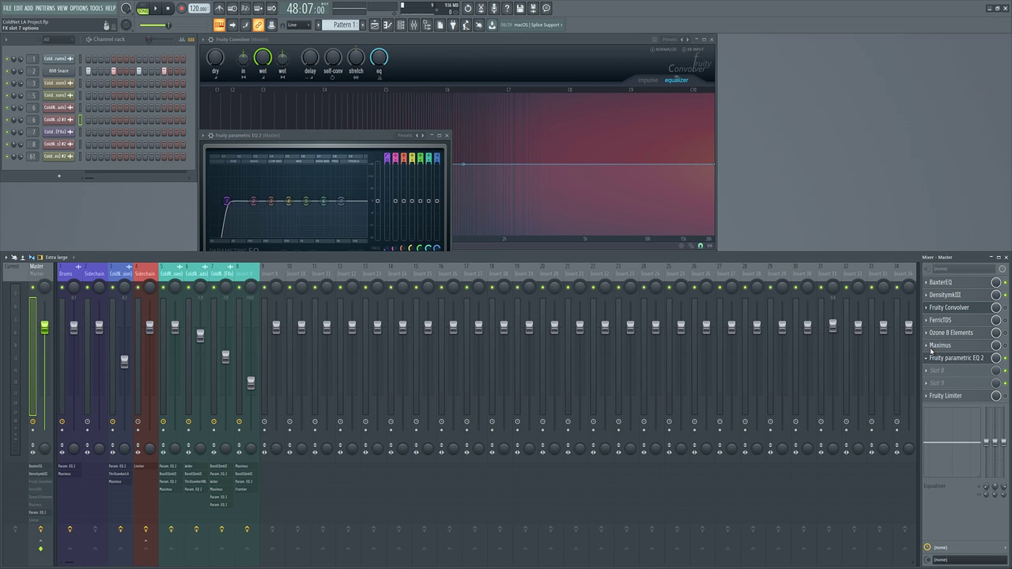
pyautogui.click(957, 357)
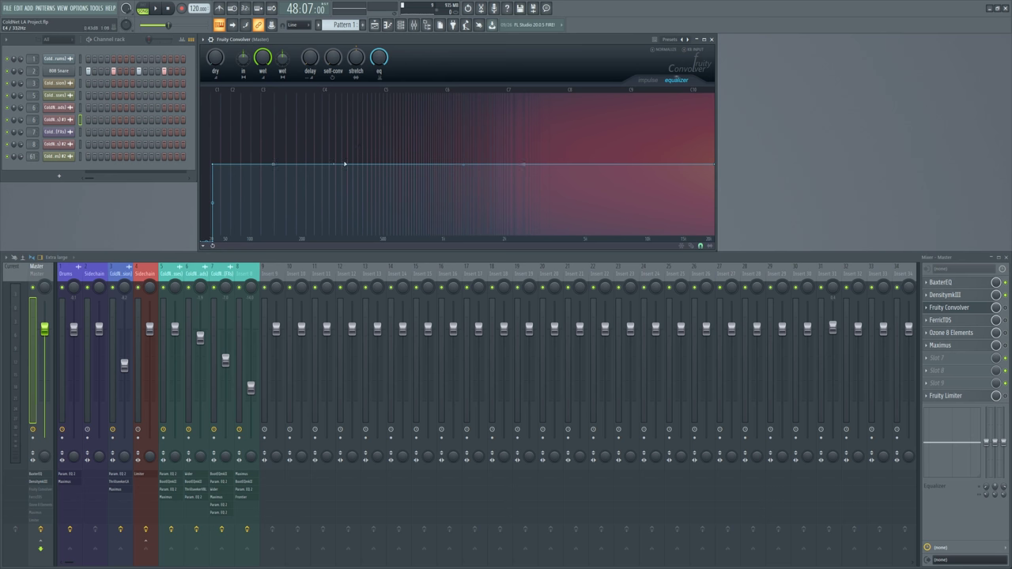
# Step: Boost a narrow block around 350 Hz to about 12 dB in Fruity Convolver's equalizer during playback, moving the parametric EQ 2 window out of the way
pyautogui.moveTo(338, 164); pyautogui.dragTo(352, 127)
pyautogui.moveTo(534, 145); pyautogui.dragTo(534, 190)
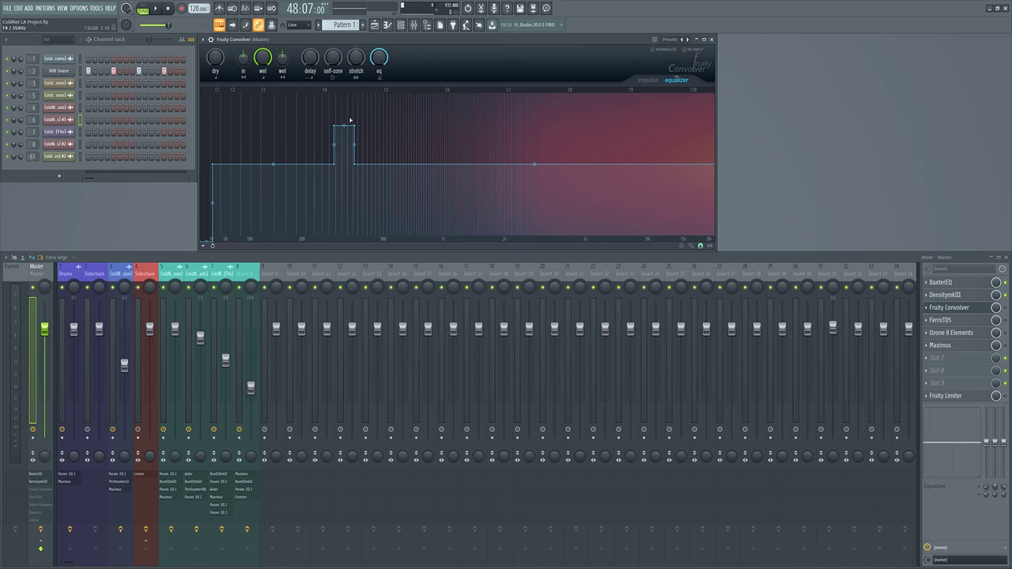
pyautogui.press('space')
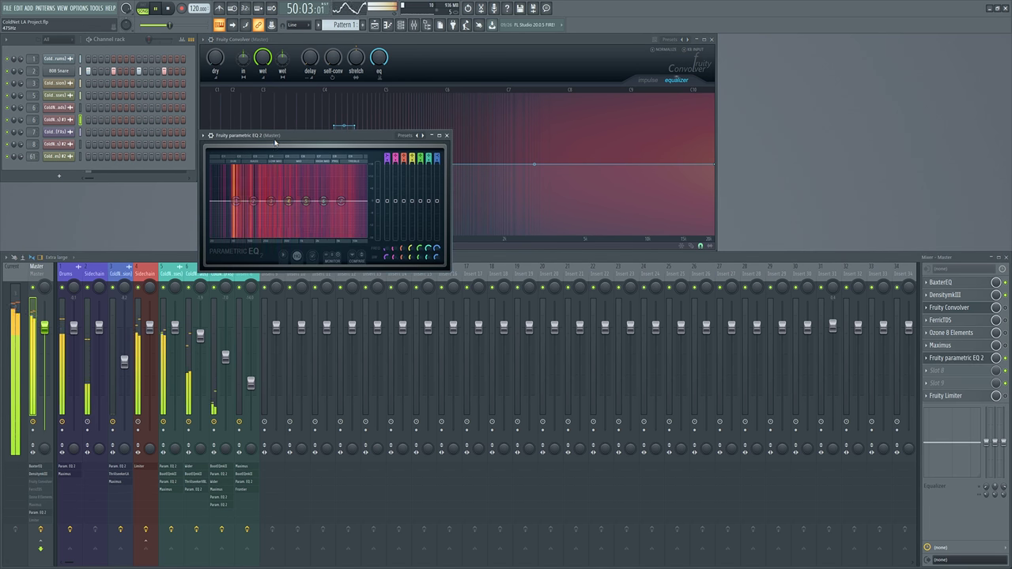
pyautogui.moveTo(316, 136); pyautogui.dragTo(666, 207)
pyautogui.click(376, 45)
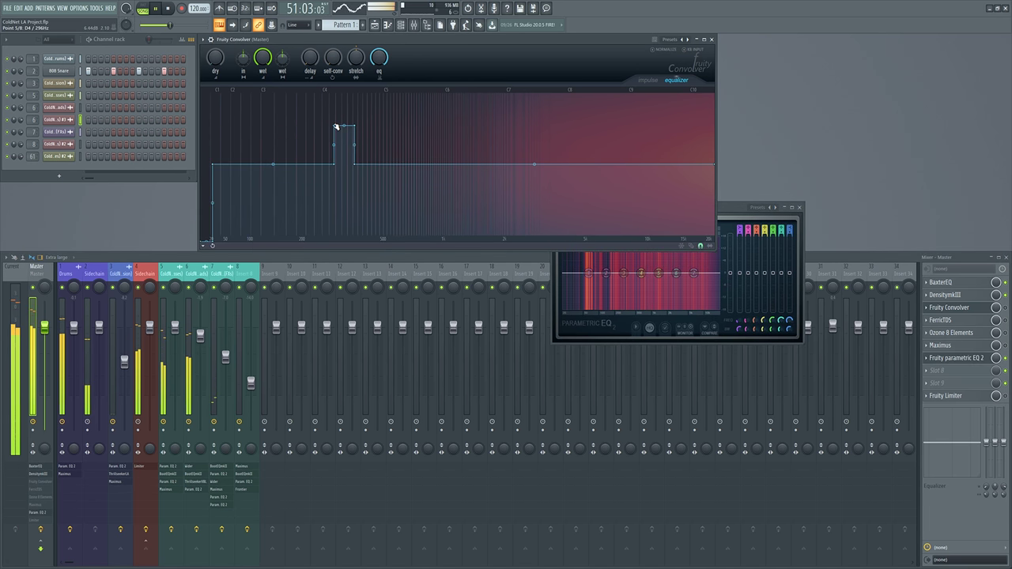
pyautogui.moveTo(342, 126); pyautogui.dragTo(344, 89)
pyautogui.moveTo(716, 207); pyautogui.dragTo(752, 207)
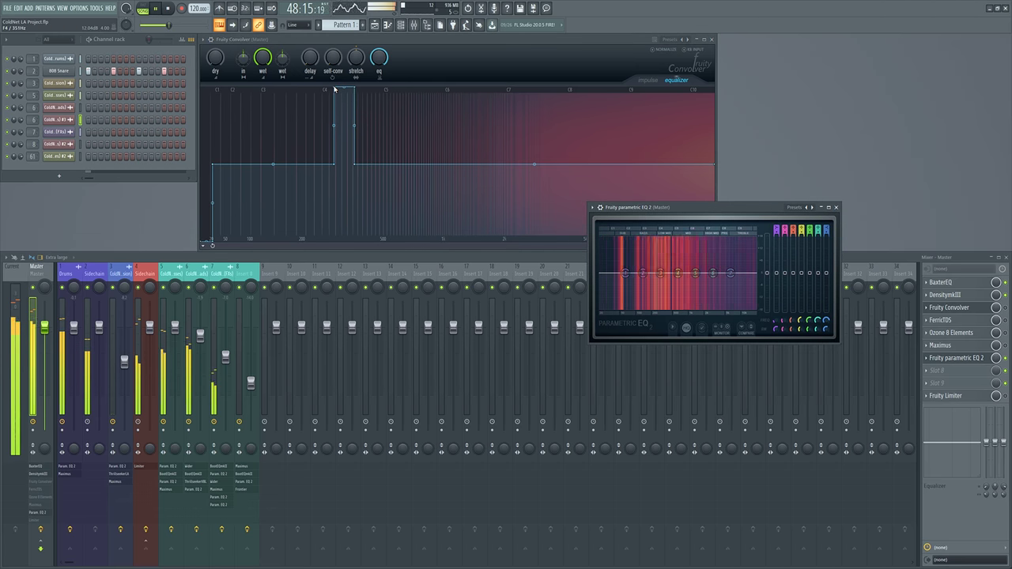
# Step: Cut the narrow block around 350 Hz to the minimum and bend the Convolver's curve upward to 12 dB at the high end
pyautogui.moveTo(336, 88); pyautogui.dragTo(352, 241)
pyautogui.press('space')
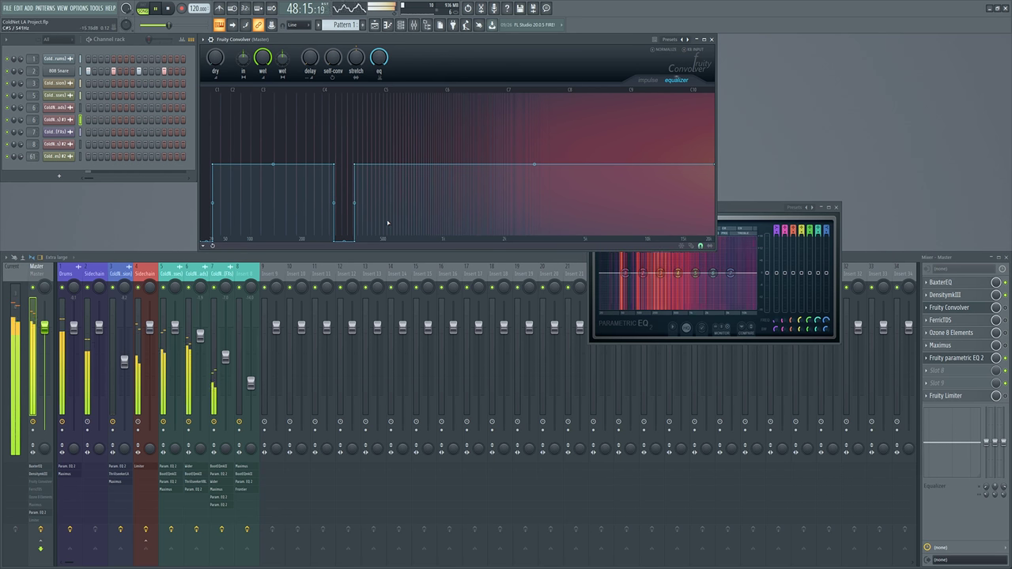
pyautogui.moveTo(534, 164); pyautogui.dragTo(717, 89)
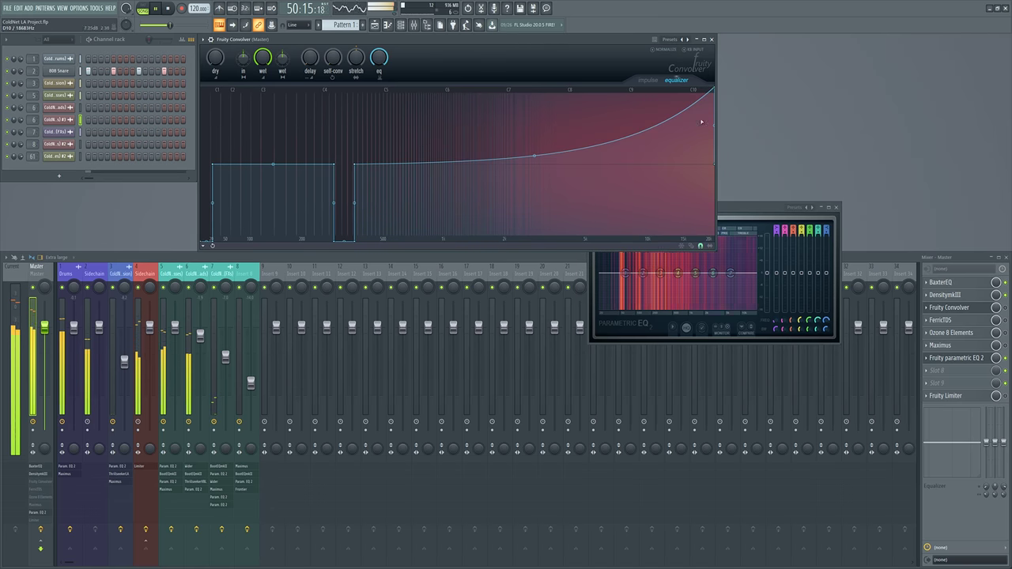
pyautogui.press('space')
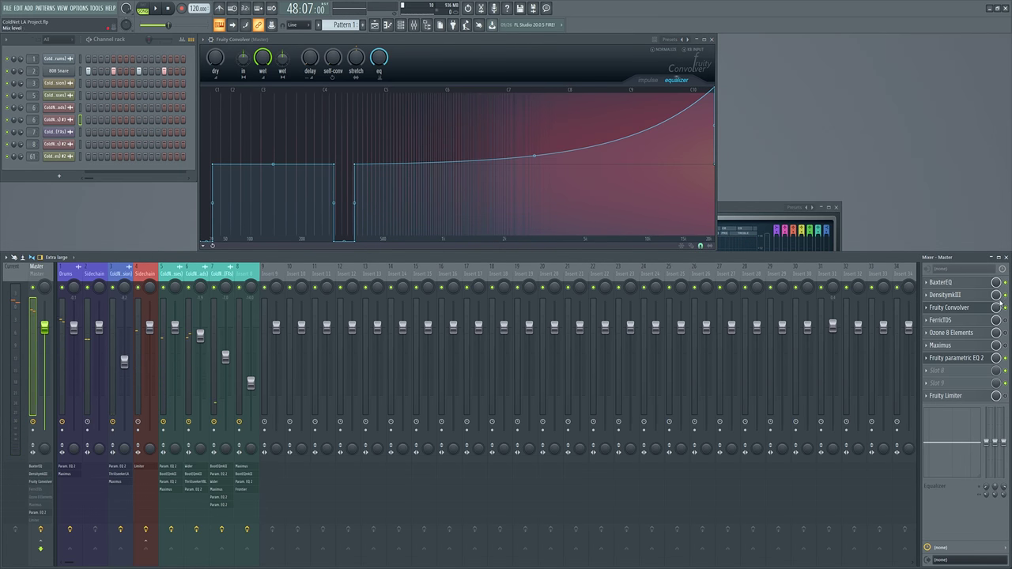
# Step: Play with the parametric EQ 2 window moved clear, flatten the Convolver's high end to 0 dB, and raise the narrow block to 12 dB
pyautogui.moveTo(777, 208); pyautogui.dragTo(949, 117)
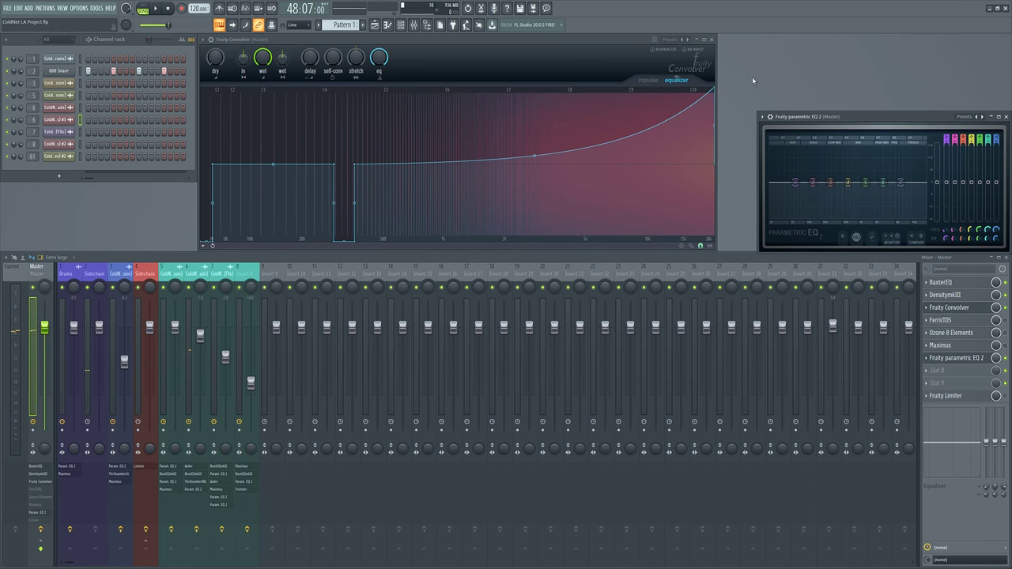
pyautogui.press('space')
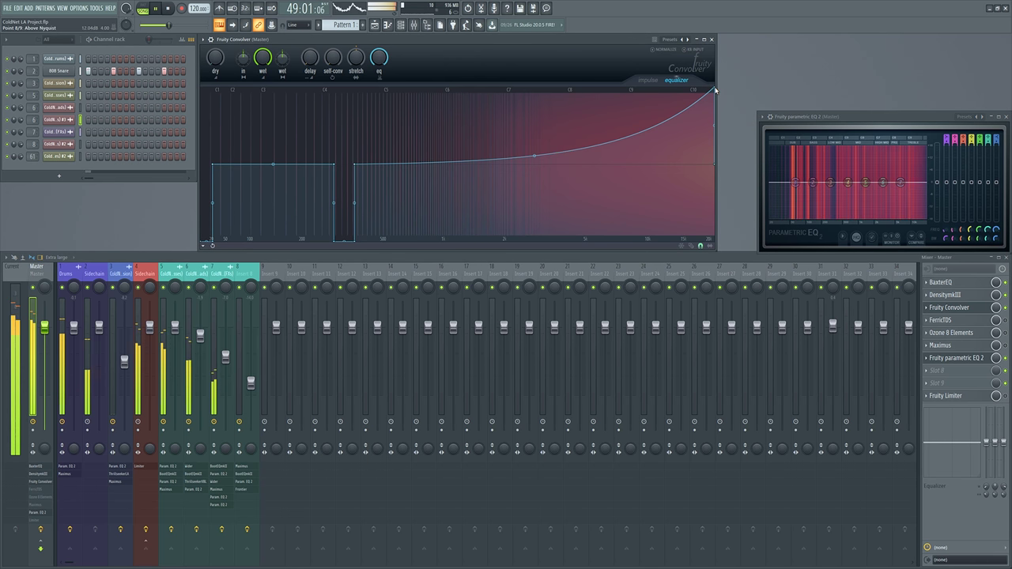
pyautogui.moveTo(716, 90); pyautogui.dragTo(624, 165)
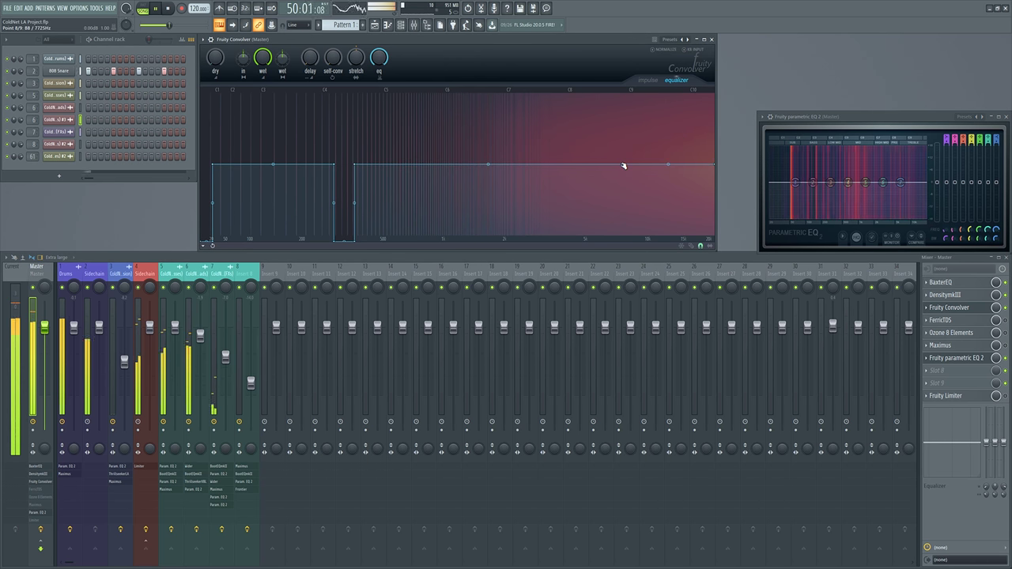
pyautogui.moveTo(334, 237); pyautogui.dragTo(354, 88)
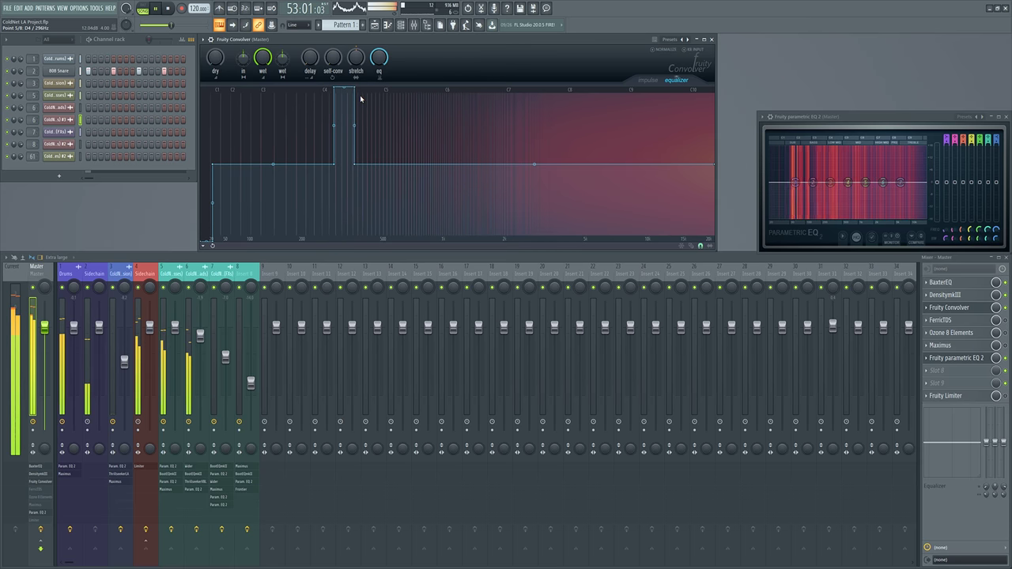
# Step: Place the parametric EQ 2 window beside Fruity Convolver, stop playback, and flatten the Convolver's curve by removing the narrow block
pyautogui.click(807, 118)
pyautogui.moveTo(808, 118); pyautogui.dragTo(768, 70)
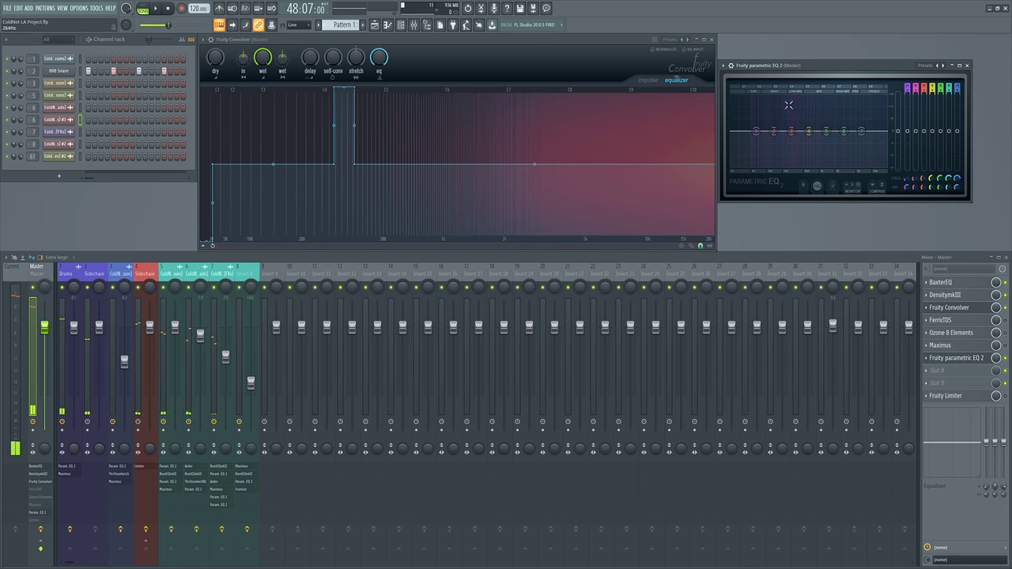
pyautogui.press('space')
pyautogui.moveTo(335, 90); pyautogui.dragTo(355, 164)
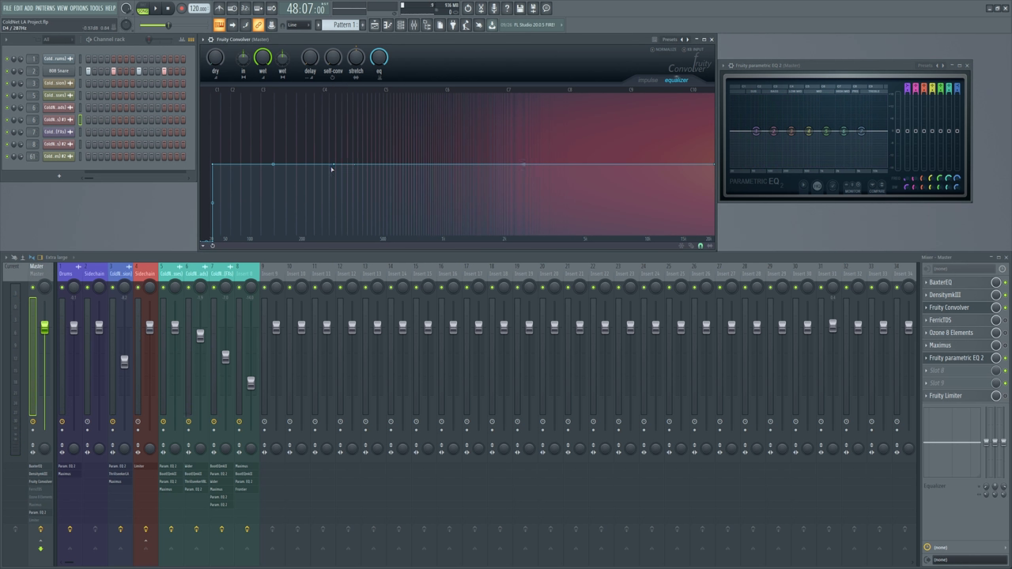
pyautogui.rightClick(362, 172)
# Step: Try a peak at about 843 Hz in the Convolver's equalizer curve, and undo it
pyautogui.moveTo(462, 163); pyautogui.dragTo(428, 126)
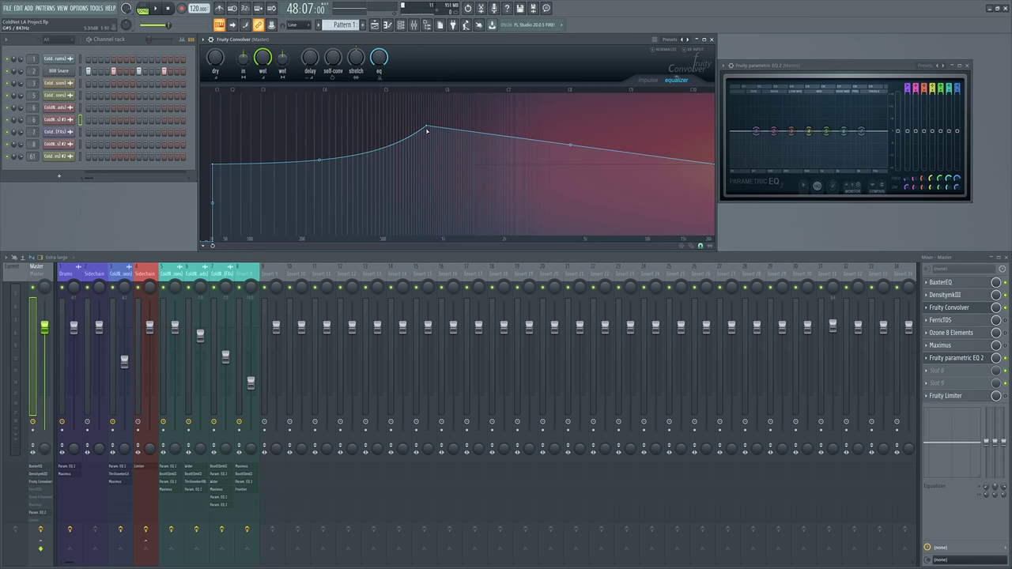
pyautogui.hotkey('ctrl', 'z')
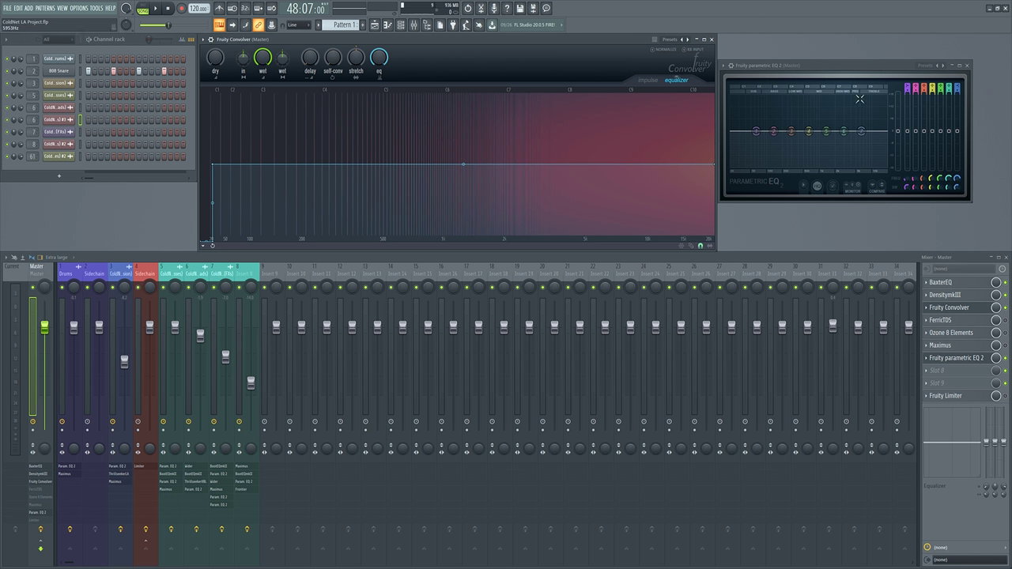
# Step: Try a boost around 1.1 kHz with parametric EQ 2's green peaking band during playback, and undo it
pyautogui.moveTo(815, 131)
pyautogui.mouseDown()
pyautogui.moveTo(807, 105)
pyautogui.moveTo(822, 115)
pyautogui.mouseUp()
pyautogui.press('space')
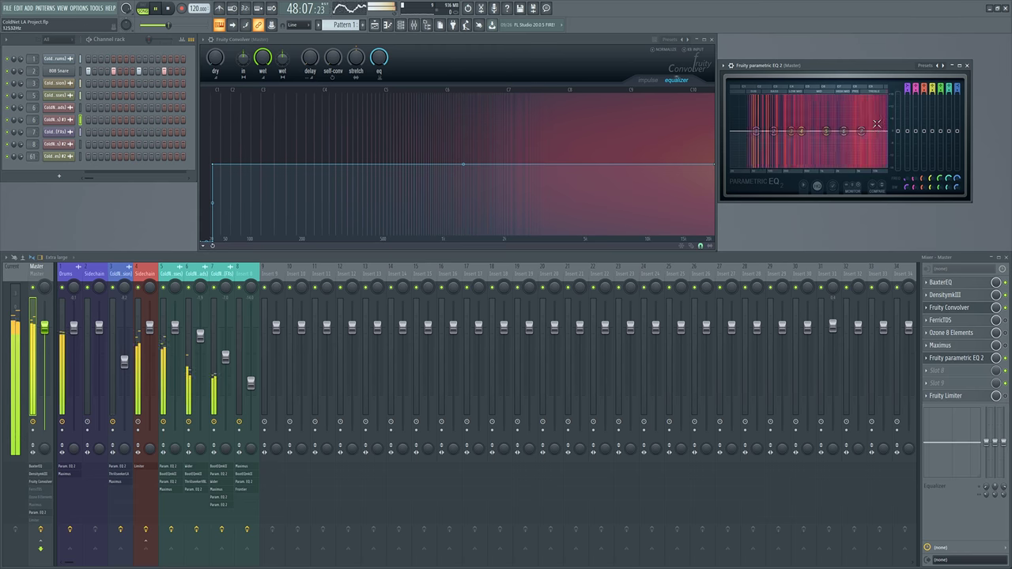
pyautogui.press('space')
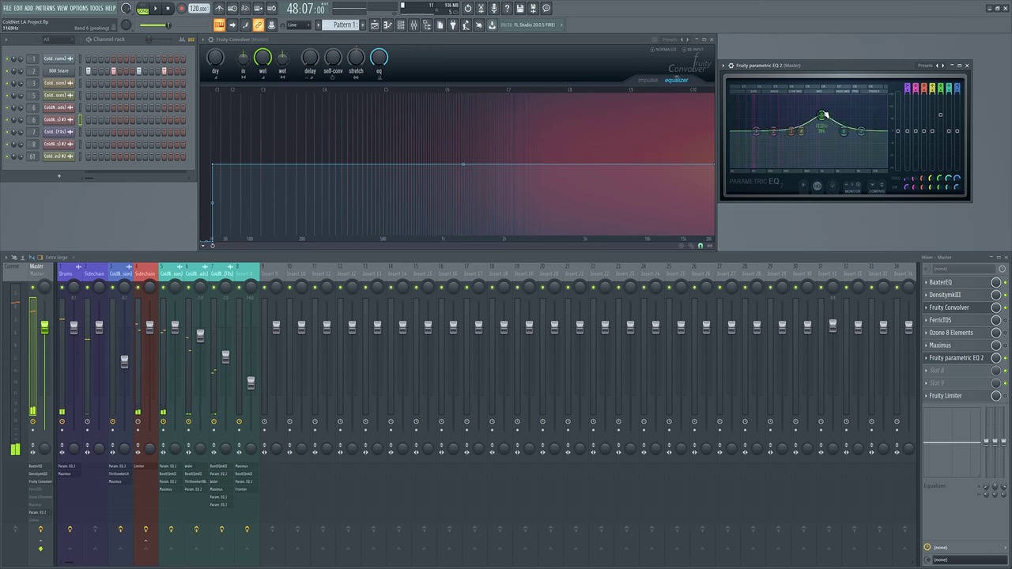
pyautogui.hotkey('ctrl', 'alt', 'z')
pyautogui.hotkey('ctrl', 'alt', 'z')
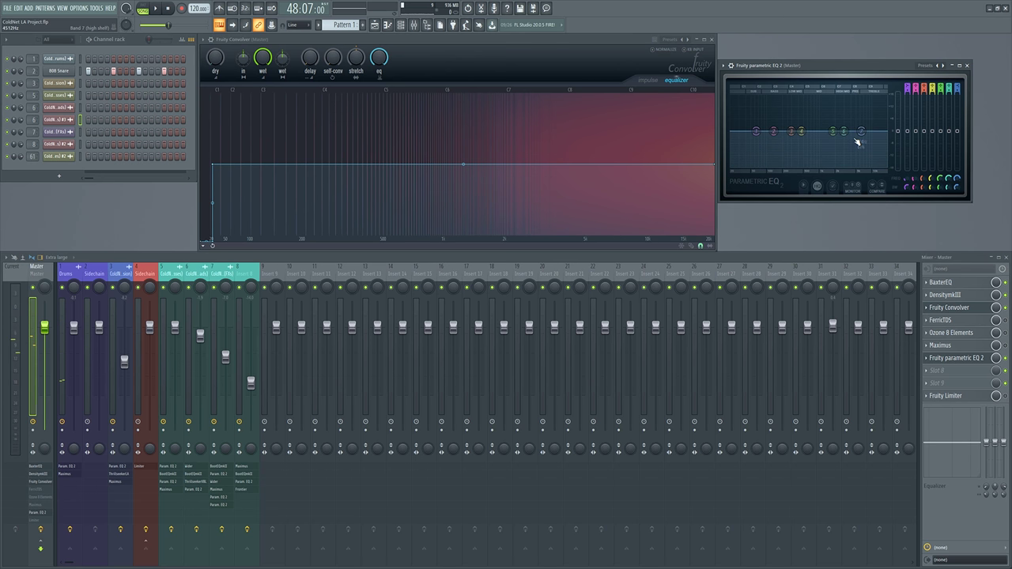
# Step: Undo a trial dip at about 949 Hz in the Convolver's curve, and close the Fruity Convolver and parametric EQ 2 windows
pyautogui.moveTo(462, 165); pyautogui.dragTo(436, 175)
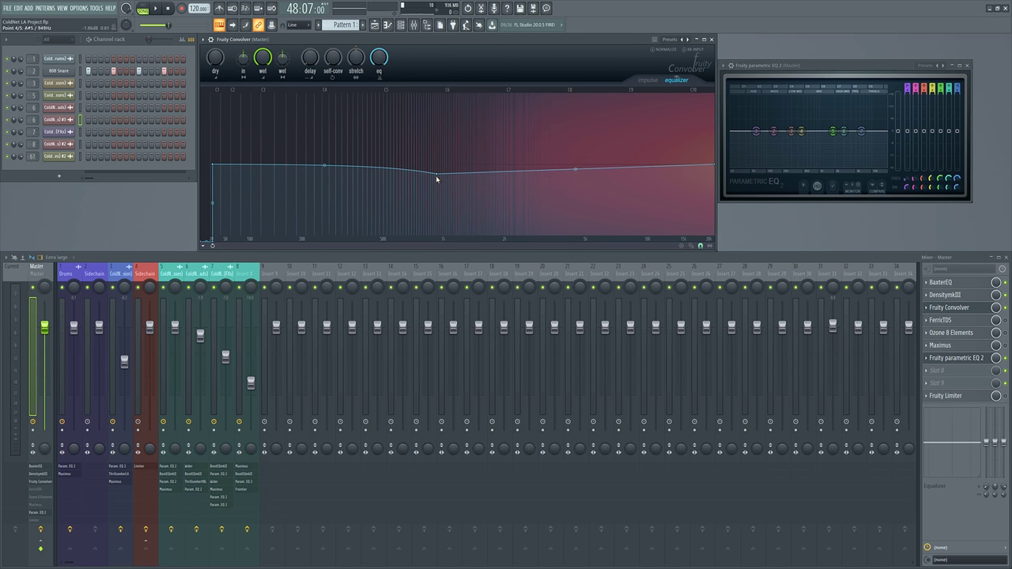
pyautogui.hotkey('ctrl', 'alt', 'z')
pyautogui.click(712, 40)
pyautogui.click(966, 66)
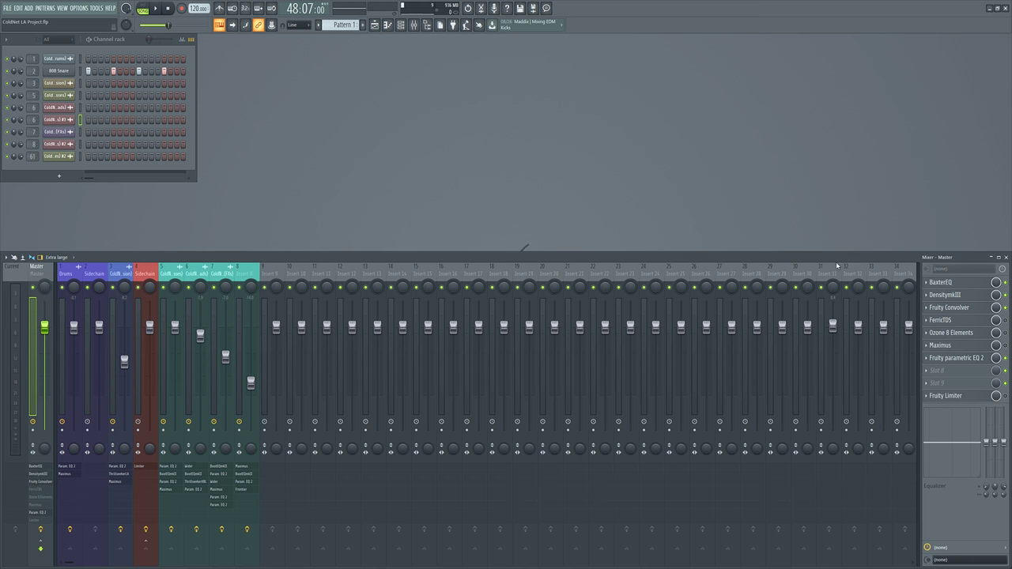
# Step: Clear the Master's slot 7, and open and enable FerricTDS with its window centered above the mixer
pyautogui.click(841, 29)
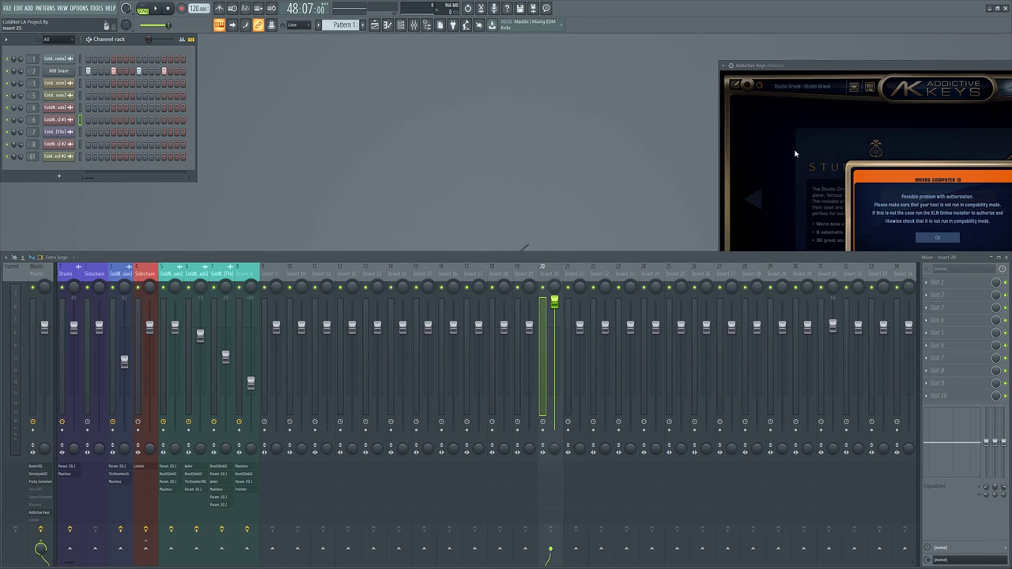
pyautogui.click(843, 74)
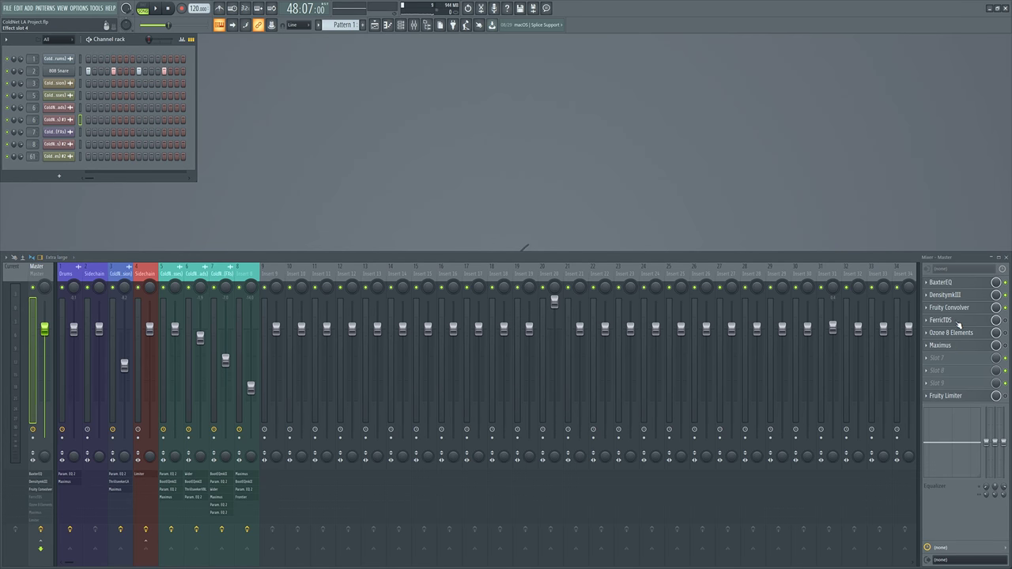
pyautogui.click(959, 325)
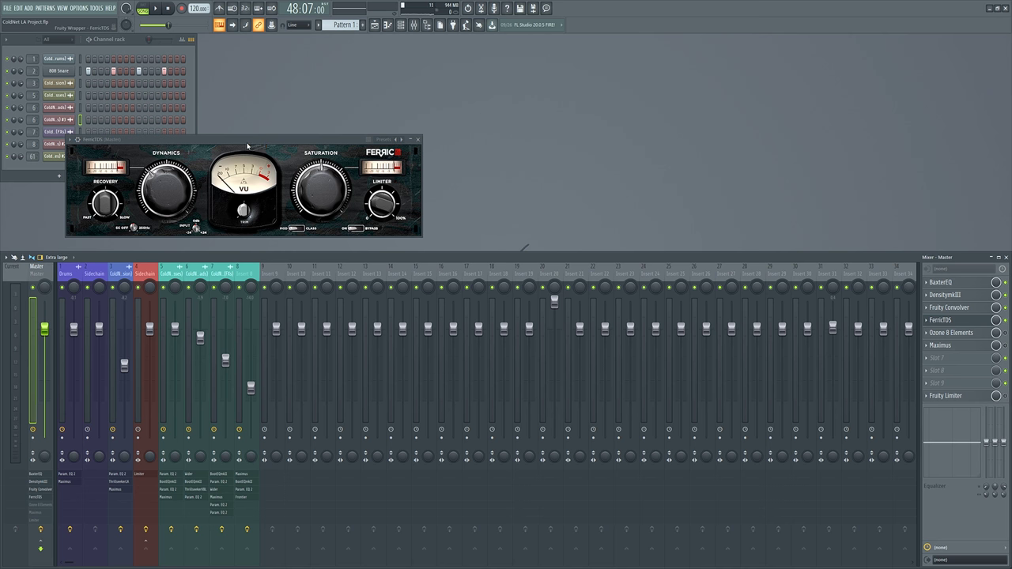
pyautogui.moveTo(264, 141); pyautogui.dragTo(469, 93)
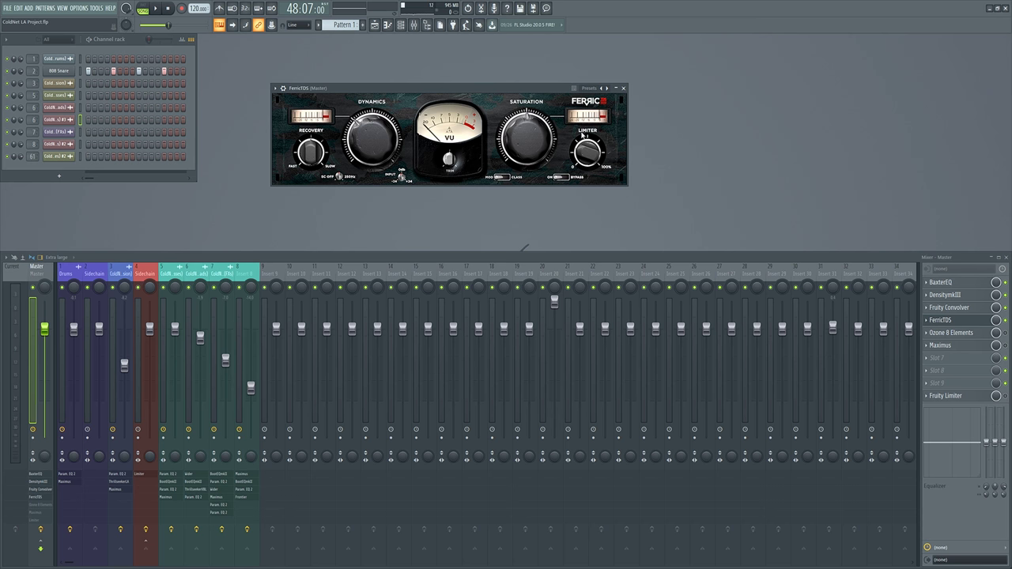
# Step: Compare the mix with FerricTDS bypassed and enabled during playback from 48:07, and undo the Insert 20 fader change
pyautogui.press('space')
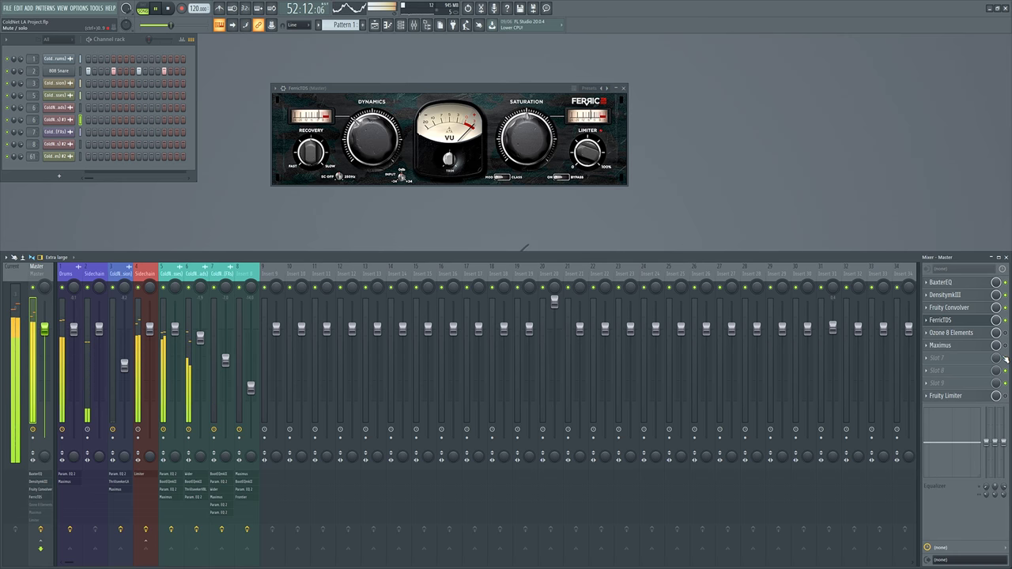
pyautogui.moveTo(517, 88); pyautogui.dragTo(526, 86)
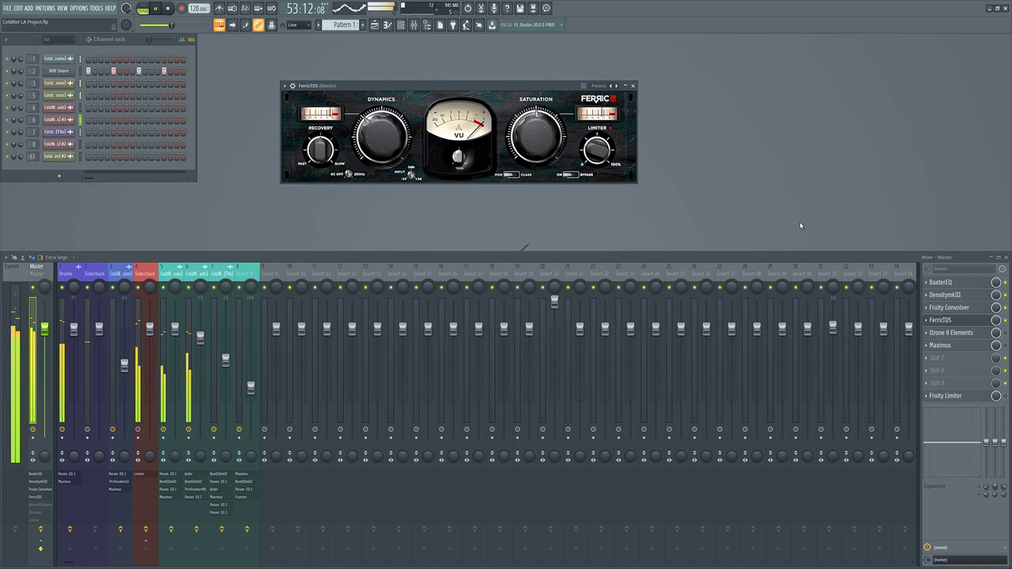
pyautogui.click(1002, 320)
pyautogui.click(1005, 321)
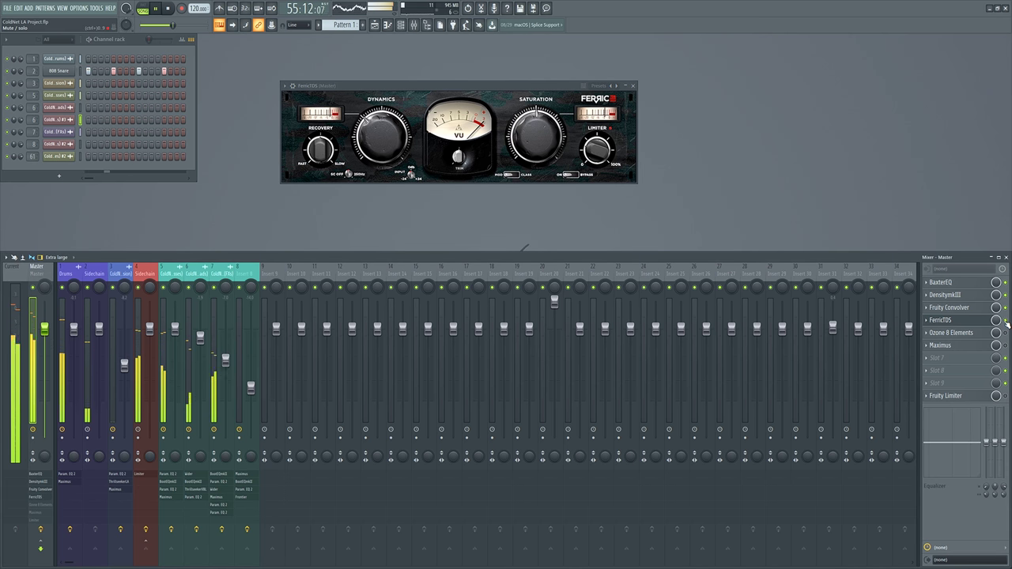
pyautogui.press('space')
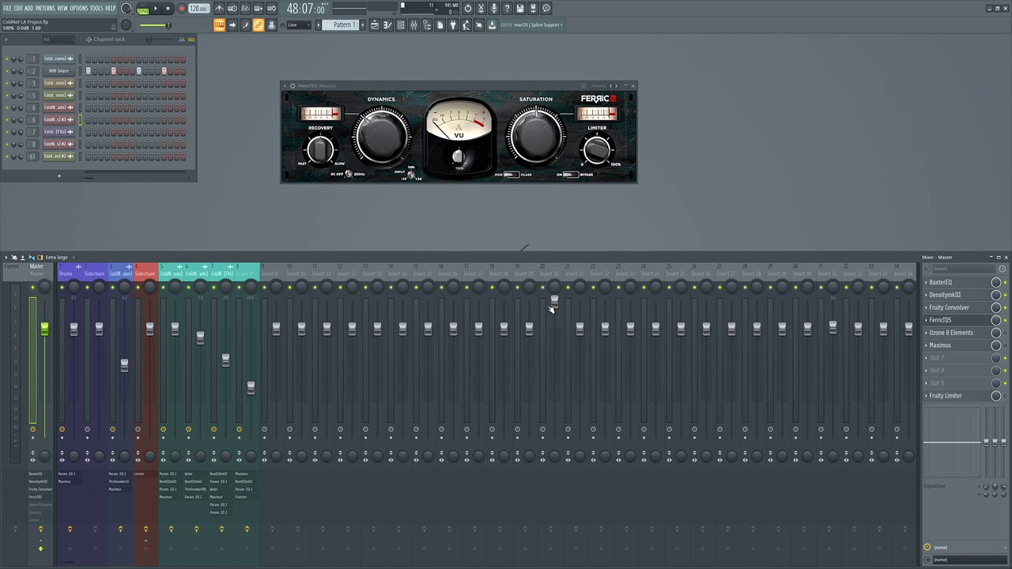
pyautogui.hotkey('ctrl', 'z')
# Step: Open the Master's Ozone 8 Elements, and close the Maximus and FerricTDS windows around it
pyautogui.click(980, 345)
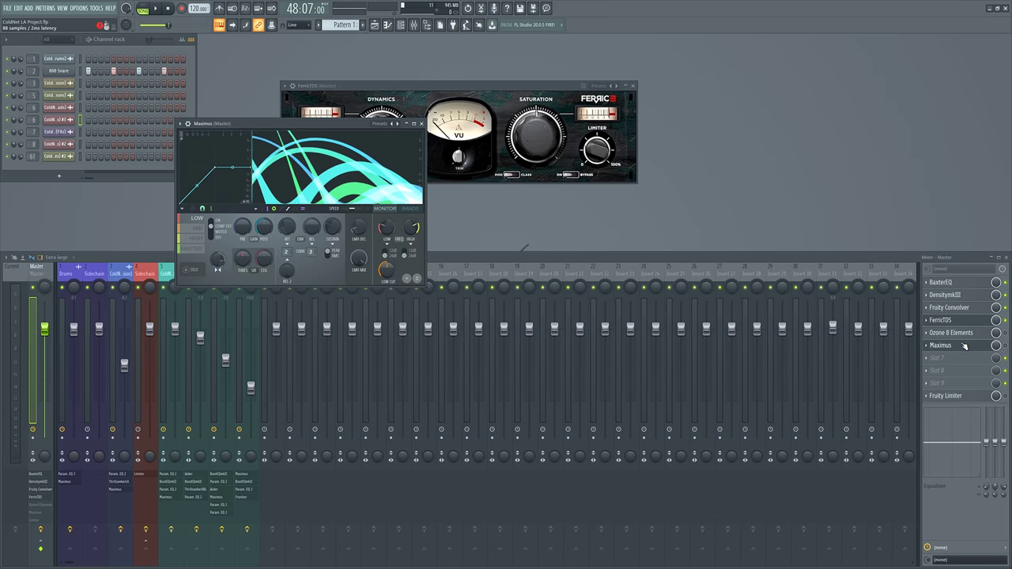
pyautogui.click(958, 335)
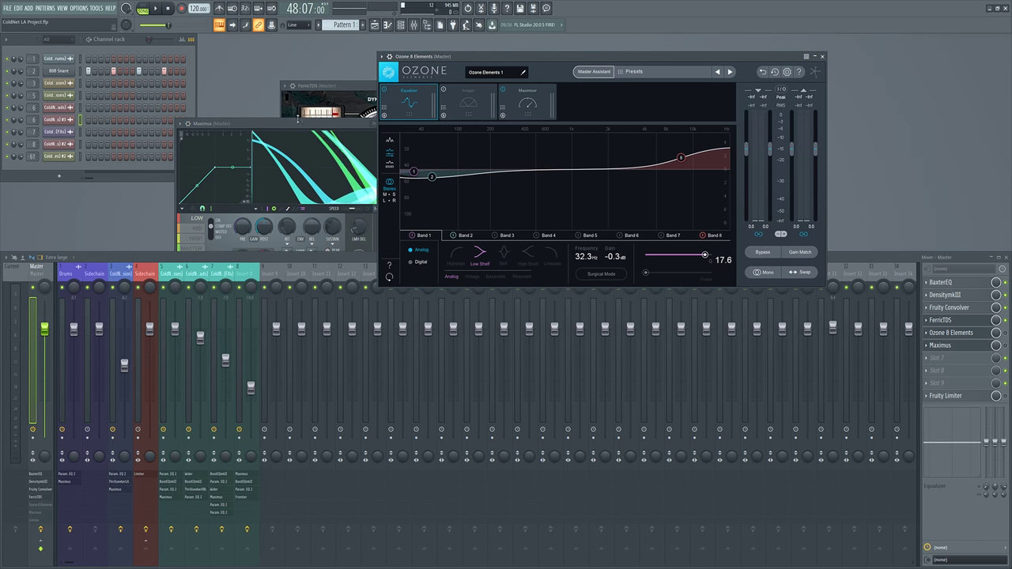
pyautogui.click(421, 123)
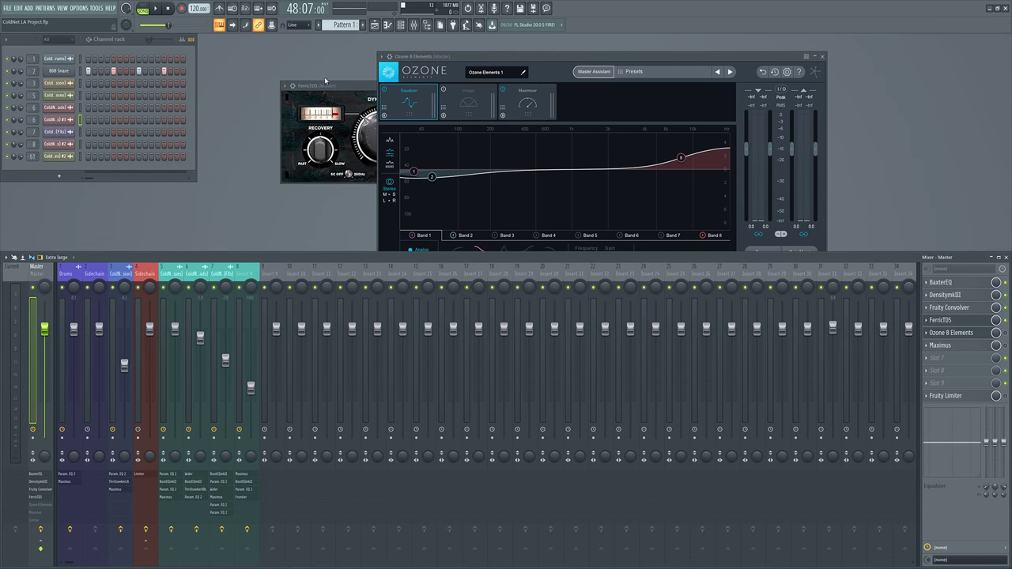
pyautogui.moveTo(325, 85); pyautogui.dragTo(238, 97)
pyautogui.click(543, 99)
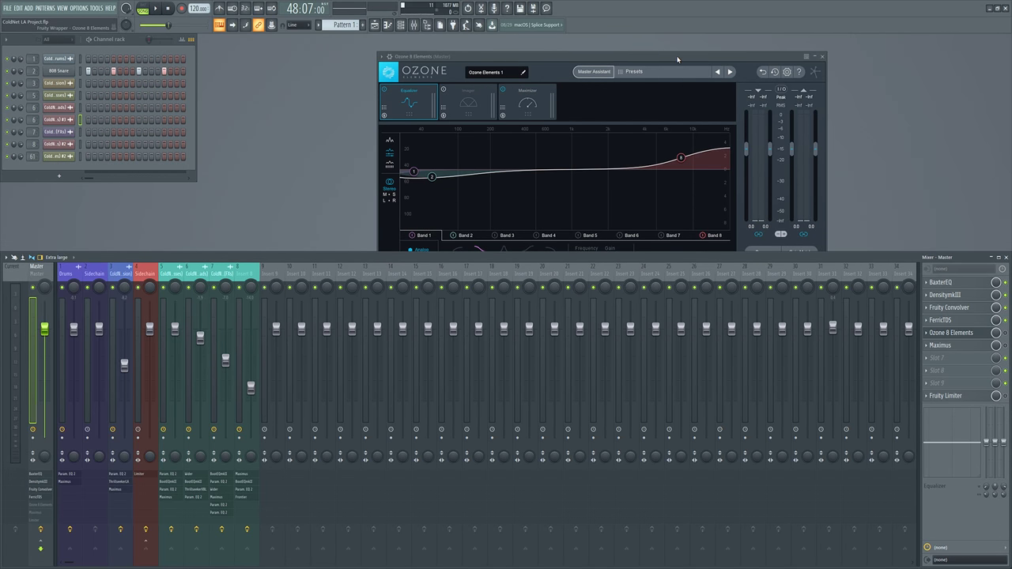
# Step: Move the Ozone 8 Elements window beside the channel rack and look through its Imager, Maximizer and Equalizer modules
pyautogui.moveTo(677, 58); pyautogui.dragTo(499, 36)
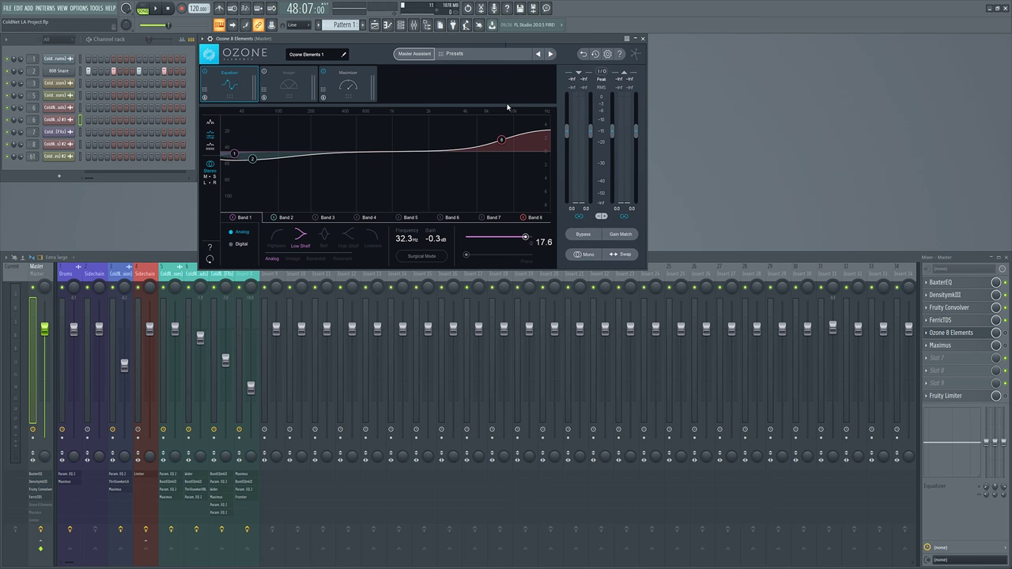
pyautogui.click(294, 92)
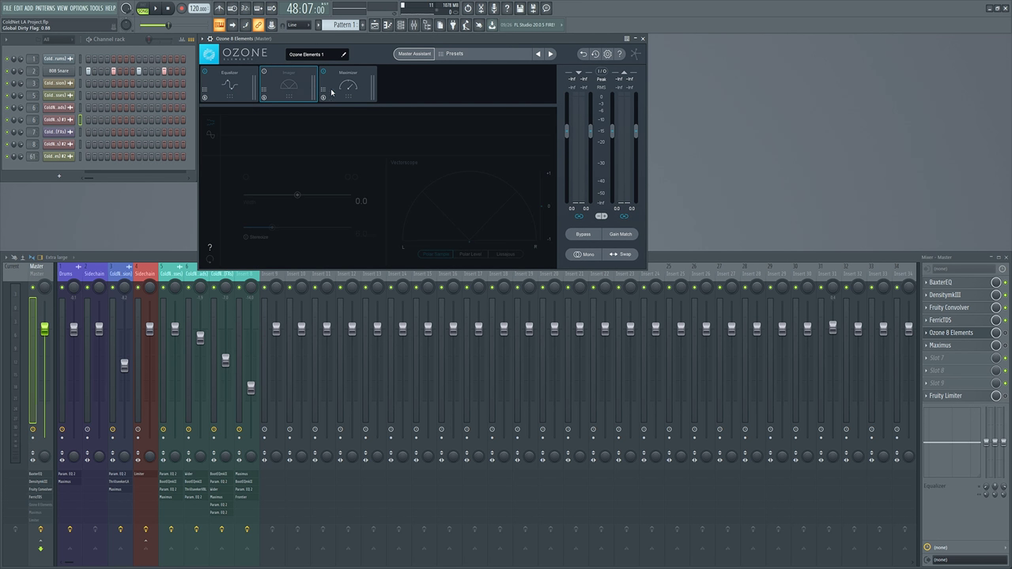
pyautogui.click(358, 93)
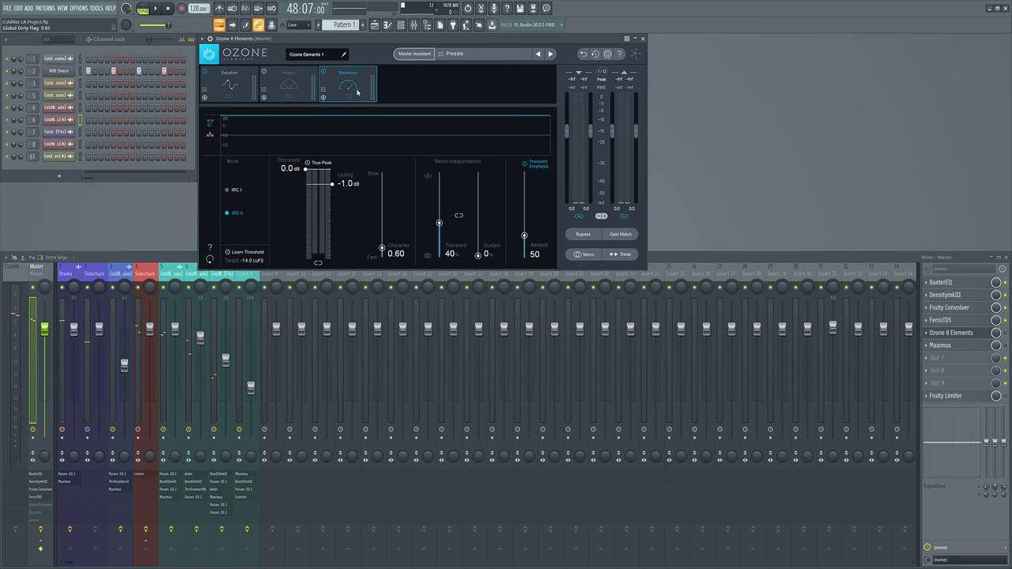
pyautogui.click(273, 89)
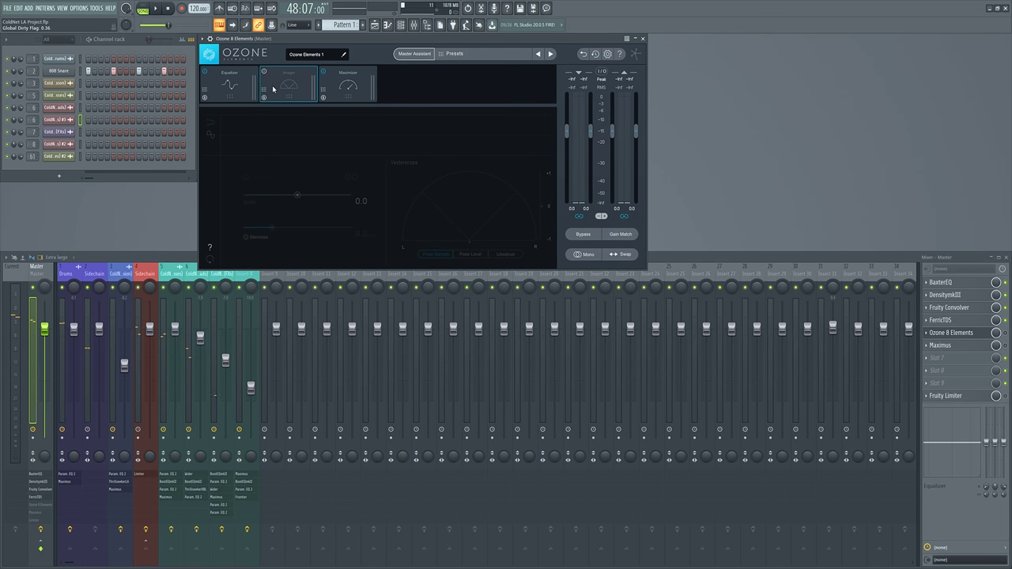
pyautogui.click(254, 89)
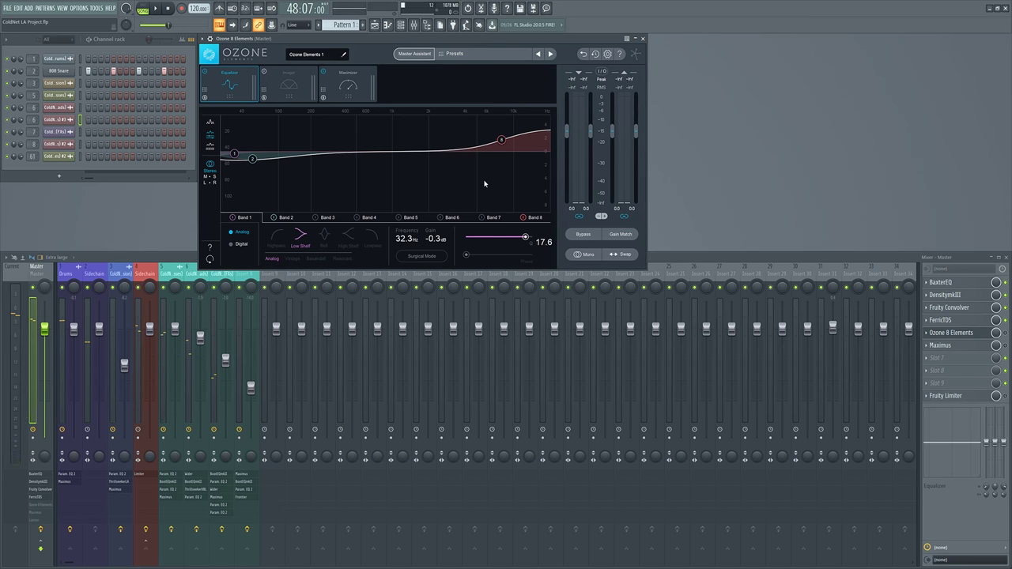
# Step: Load a second Ozone 8 Elements in the Master's slot 7 and move its window below the first one
pyautogui.click(908, 326)
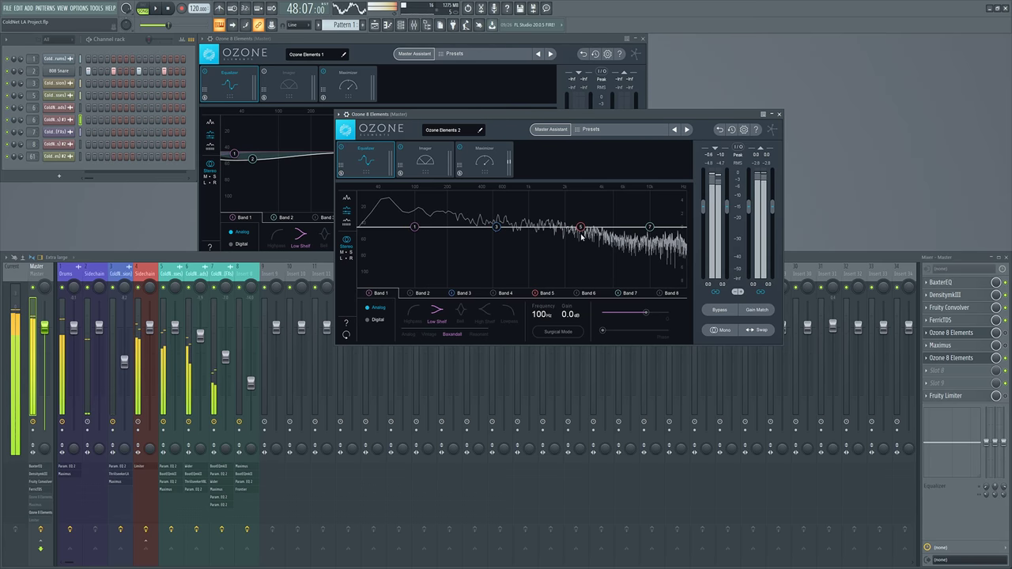
pyautogui.moveTo(495, 116); pyautogui.dragTo(430, 240)
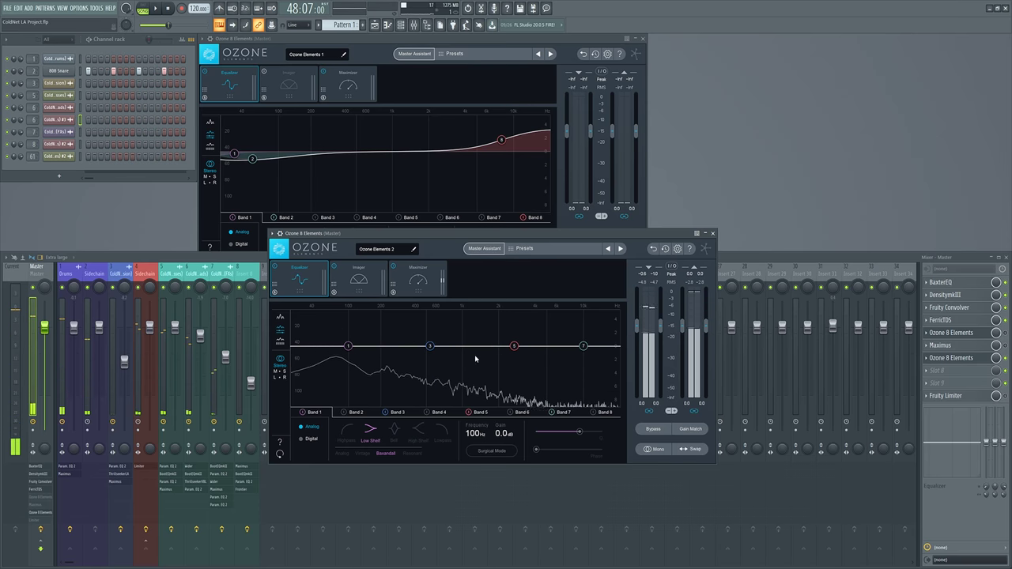
# Step: Examine the playing mix in an enlarged Fruity parametric EQ 2 in the Master's slot 8, and remove that EQ
pyautogui.click(949, 419)
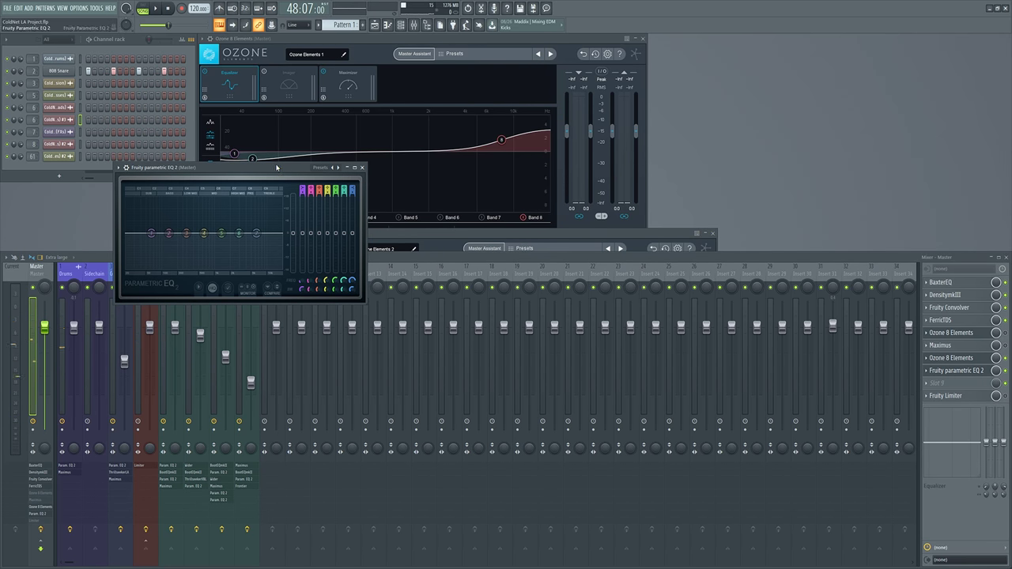
pyautogui.moveTo(277, 168); pyautogui.dragTo(379, 139)
pyautogui.moveTo(469, 276); pyautogui.dragTo(758, 346)
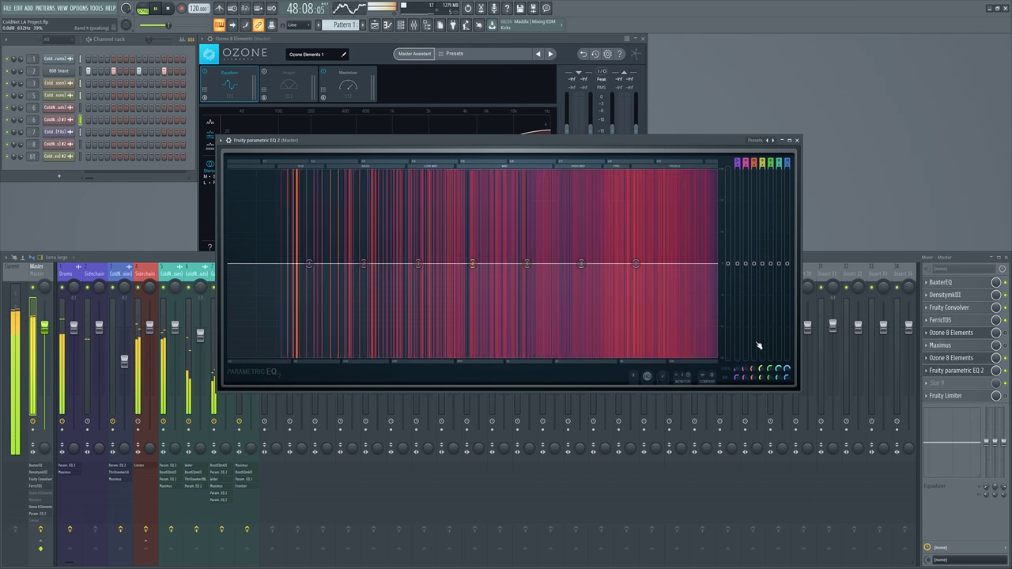
pyautogui.press('space')
pyautogui.moveTo(409, 144); pyautogui.dragTo(365, 121)
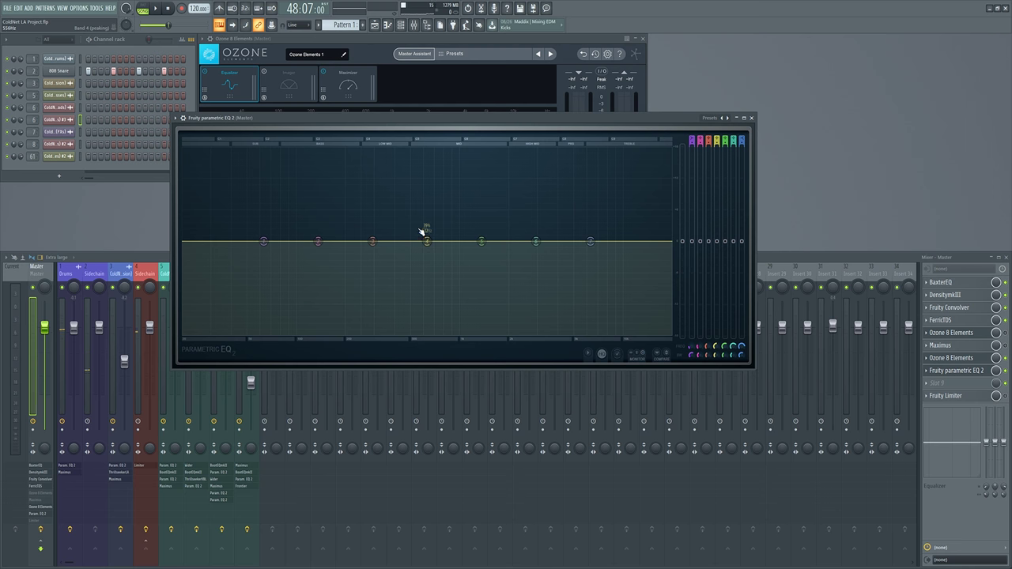
pyautogui.click(933, 382)
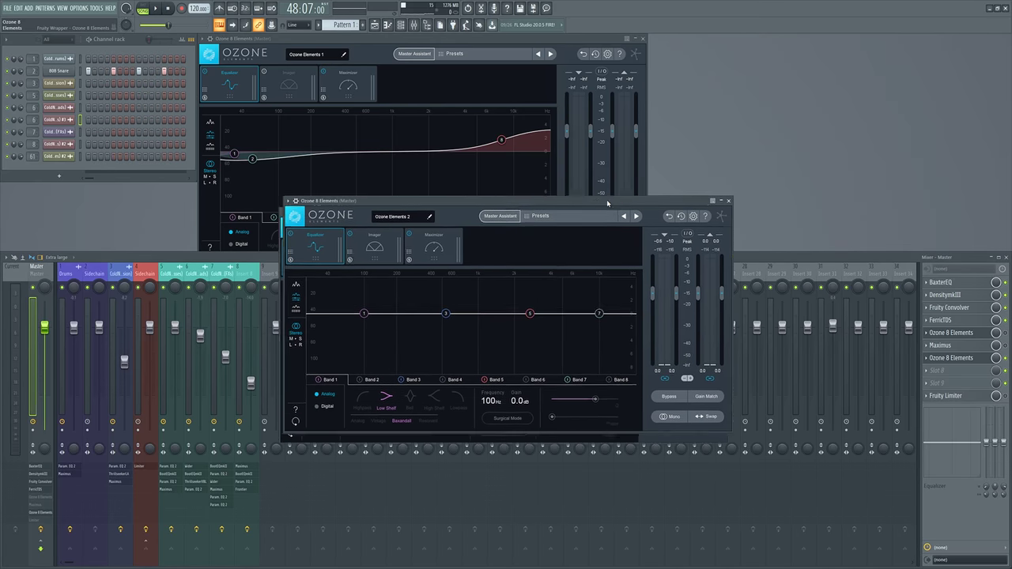
# Step: Move the second Ozone window higher and examine its Equalizer's live spectrum during playback
pyautogui.moveTo(604, 209); pyautogui.dragTo(667, 102)
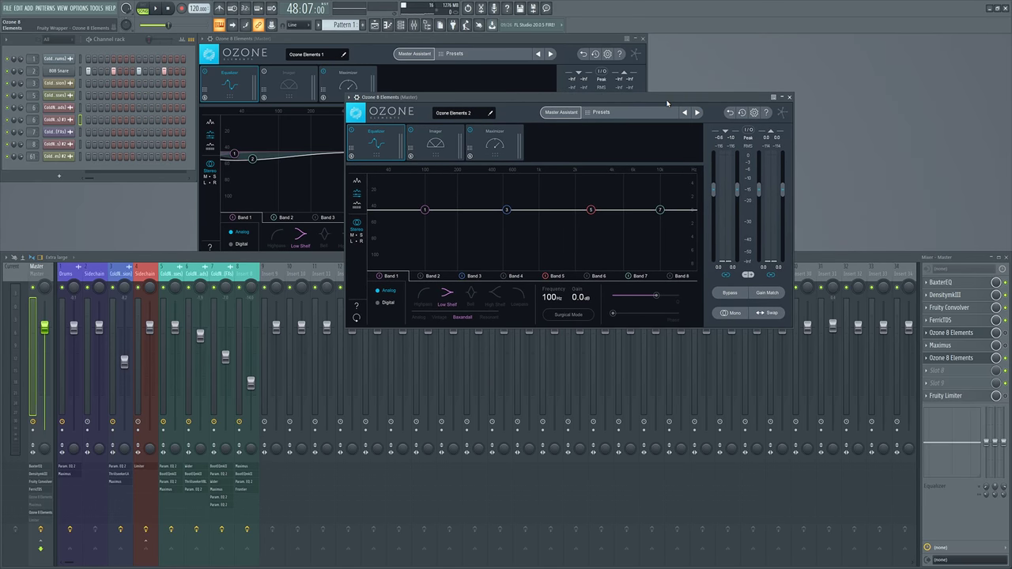
pyautogui.press('space')
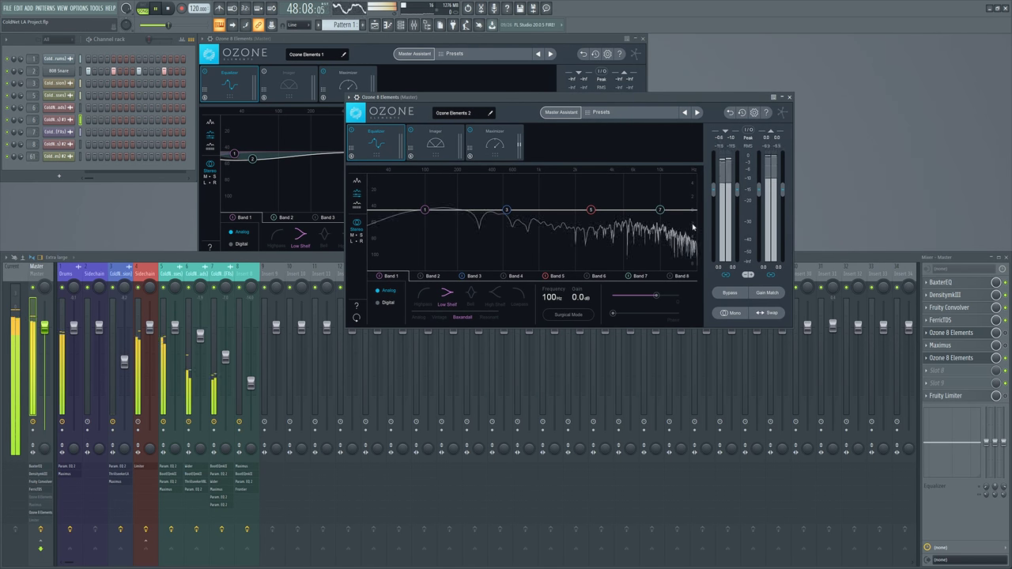
pyautogui.press('space')
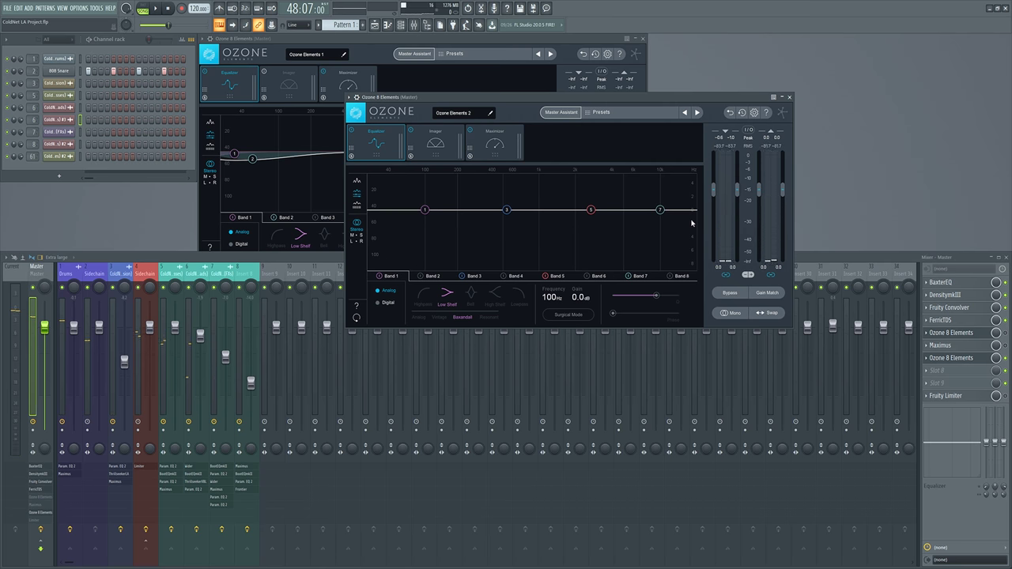
pyautogui.moveTo(526, 100); pyautogui.dragTo(521, 84)
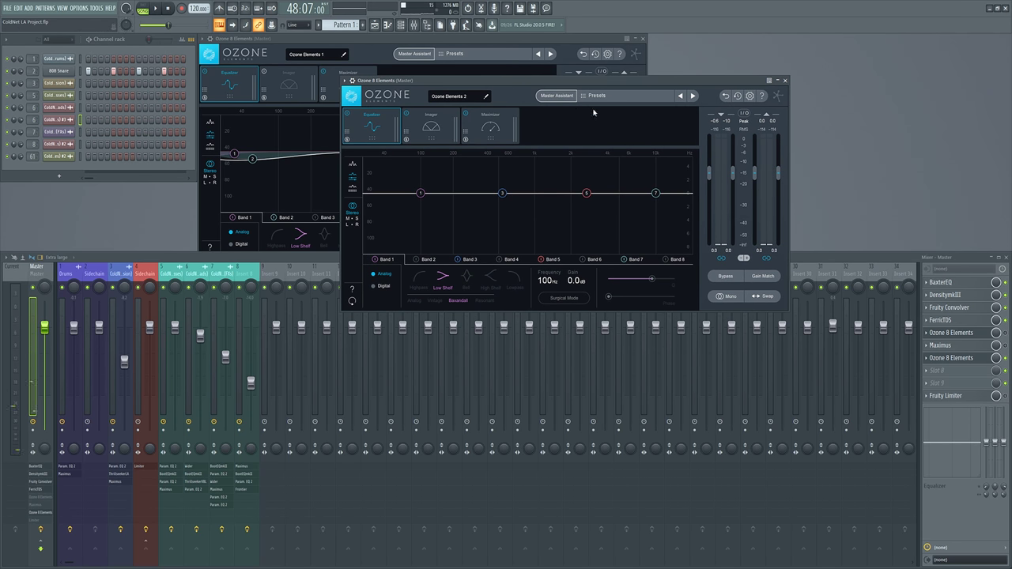
pyautogui.press('space')
pyautogui.press('space')
# Step: Examine the stereo spread of the mix in the second Ozone's Imager with the Polar Sample display during playback
pyautogui.click(444, 132)
pyautogui.press('space')
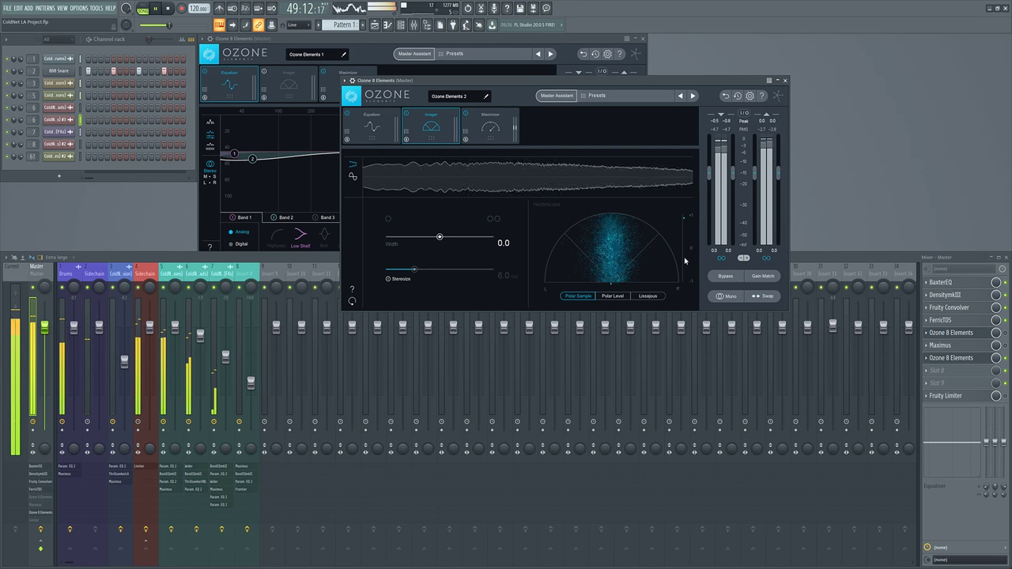
pyautogui.press('space')
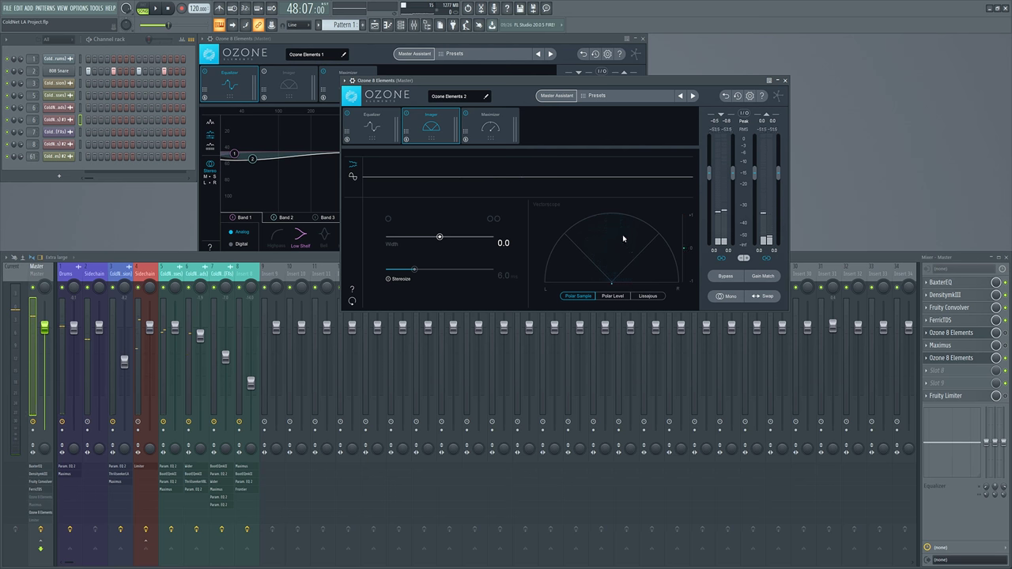
pyautogui.press('space')
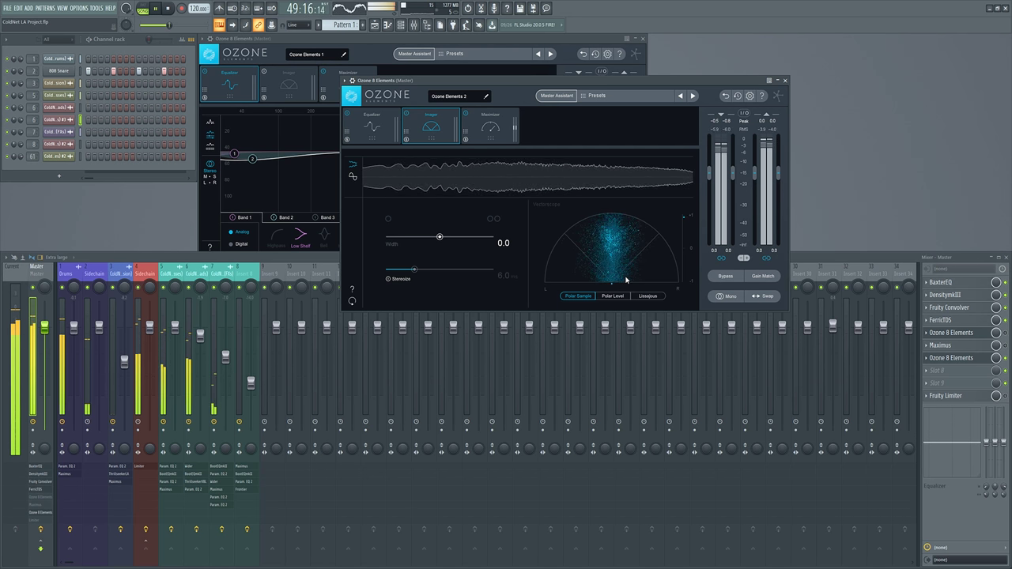
pyautogui.press('space')
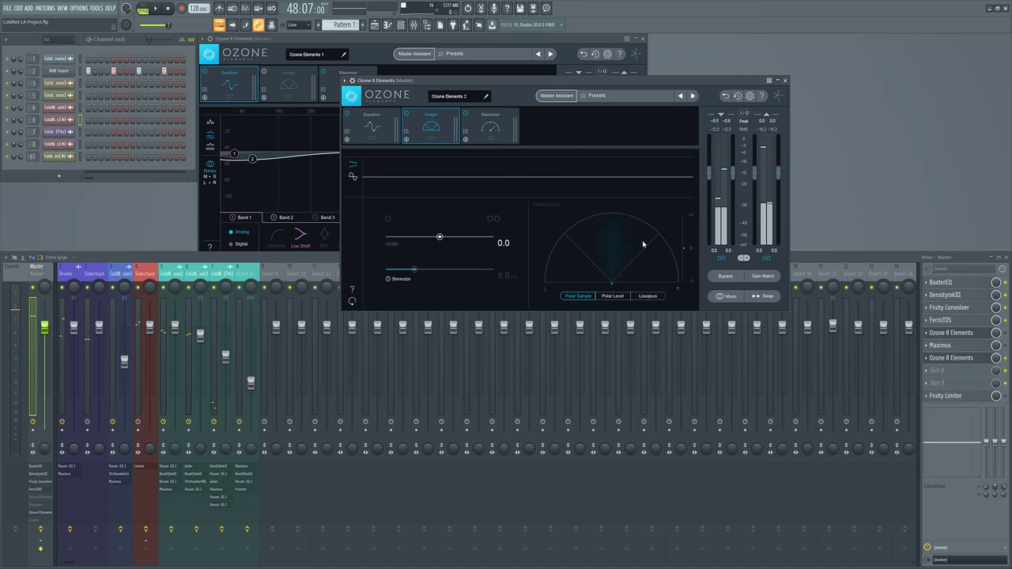
# Step: Look at the second Ozone's Maximizer settings, and remove that instance from the Master's slot 7
pyautogui.click(490, 127)
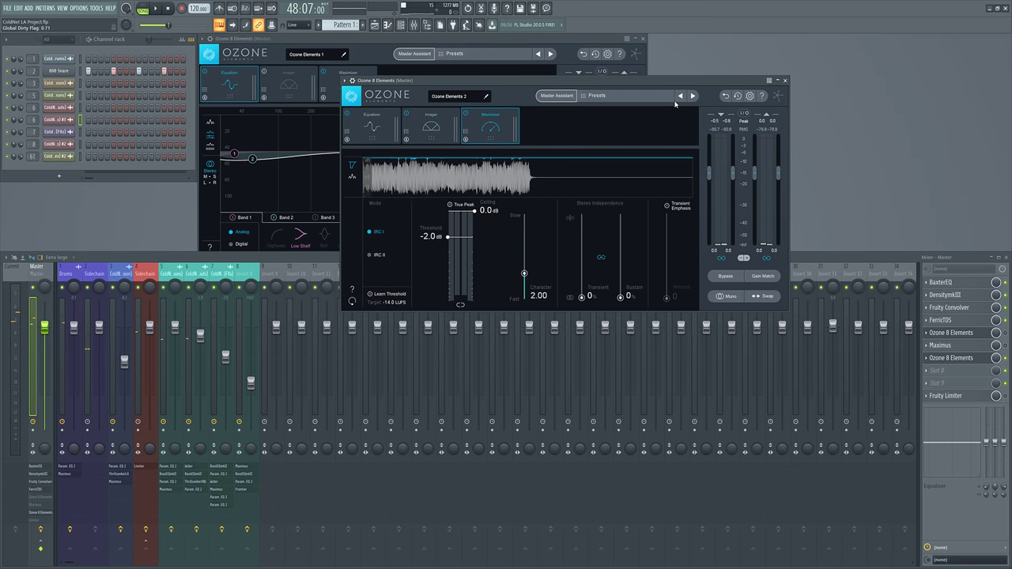
pyautogui.click(930, 365)
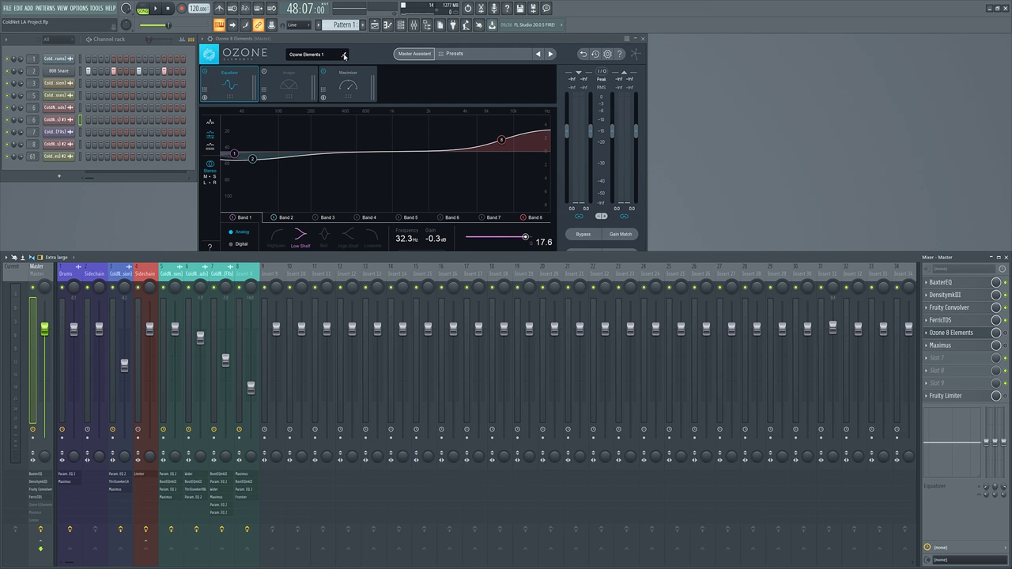
# Step: Move the remaining Ozone window toward the center, and open its Master Assistant and cancel it at the target choice
pyautogui.moveTo(380, 39); pyautogui.dragTo(492, 59)
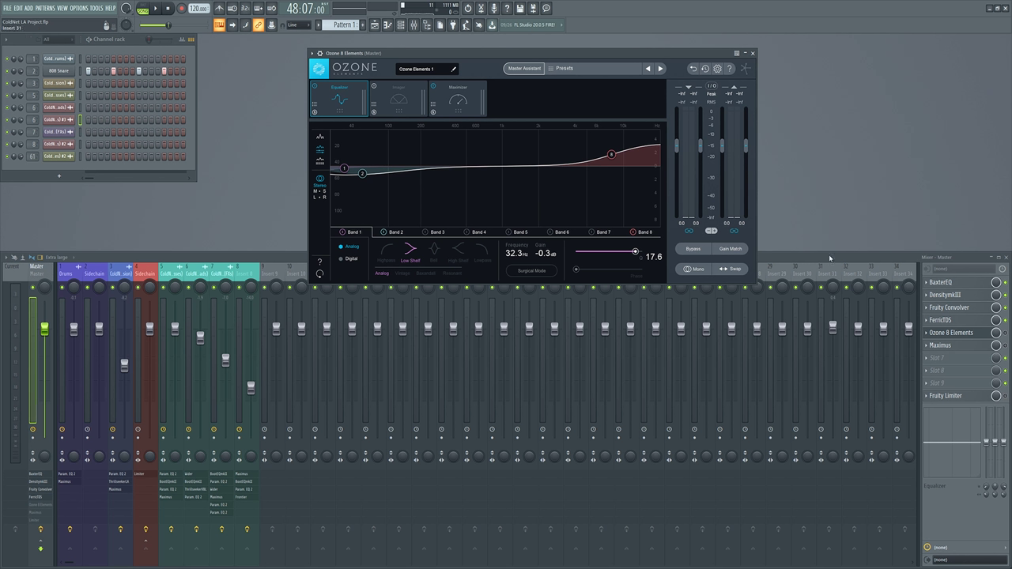
pyautogui.click(525, 69)
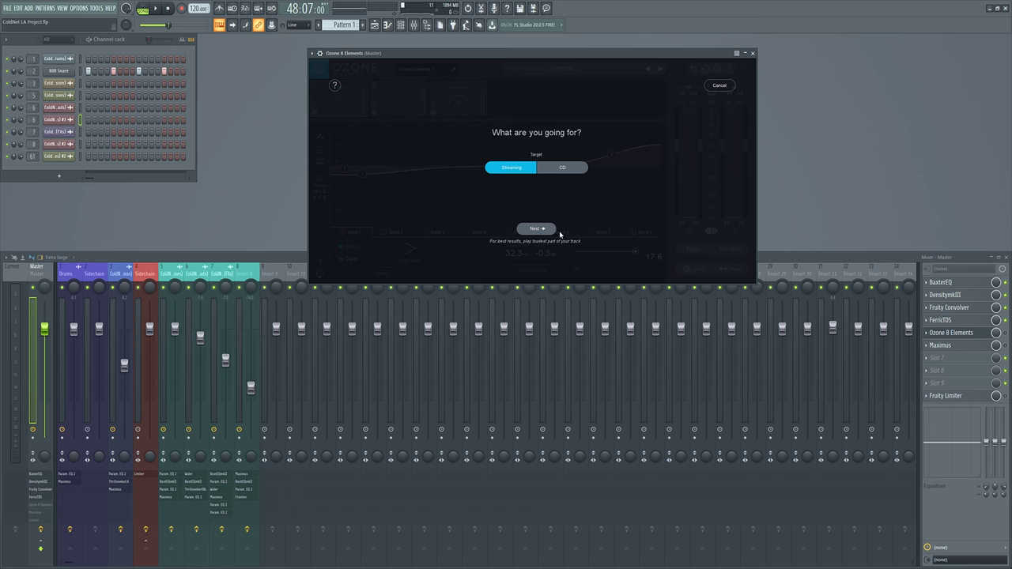
pyautogui.click(716, 85)
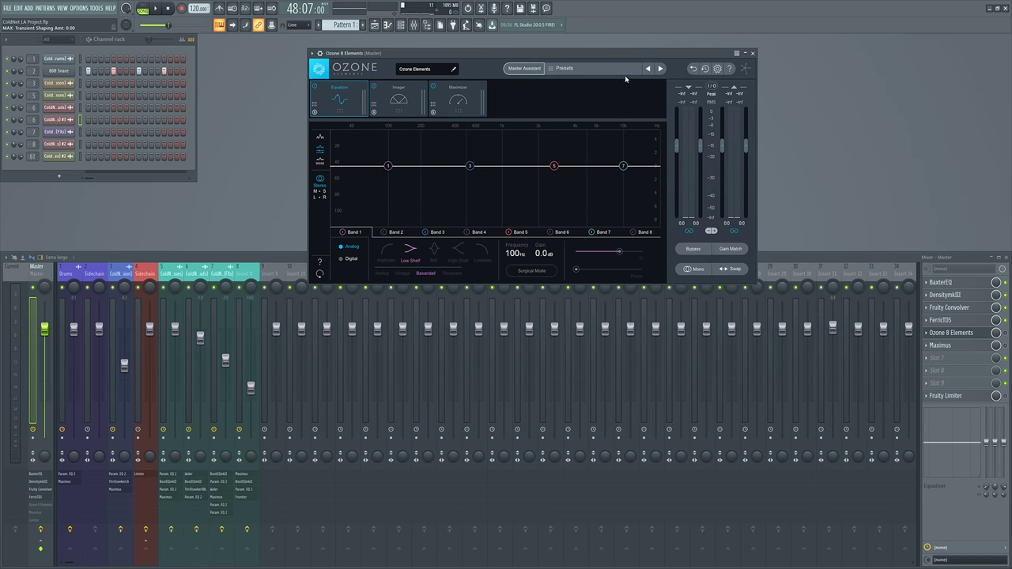
# Step: Move the Ozone window back beside the channel rack and review its default Maximizer, Imager and Equalizer modules
pyautogui.moveTo(459, 55); pyautogui.dragTo(349, 37)
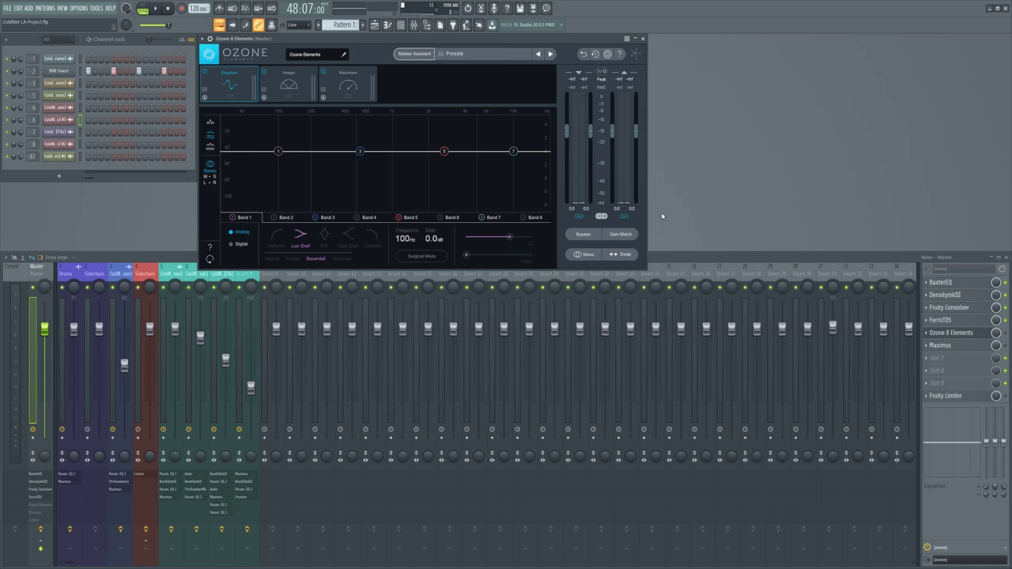
pyautogui.click(347, 85)
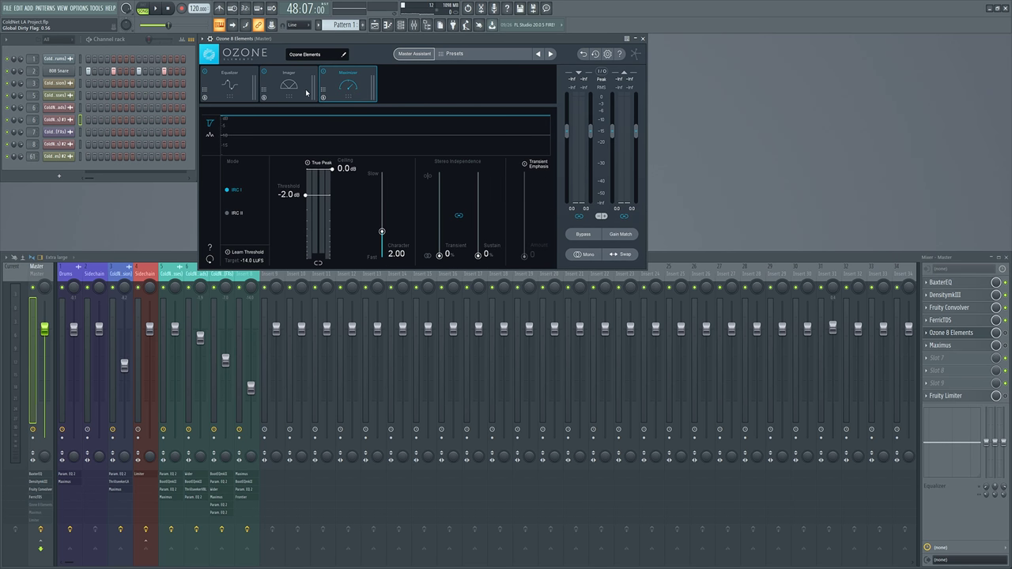
pyautogui.click(953, 333)
pyautogui.click(953, 332)
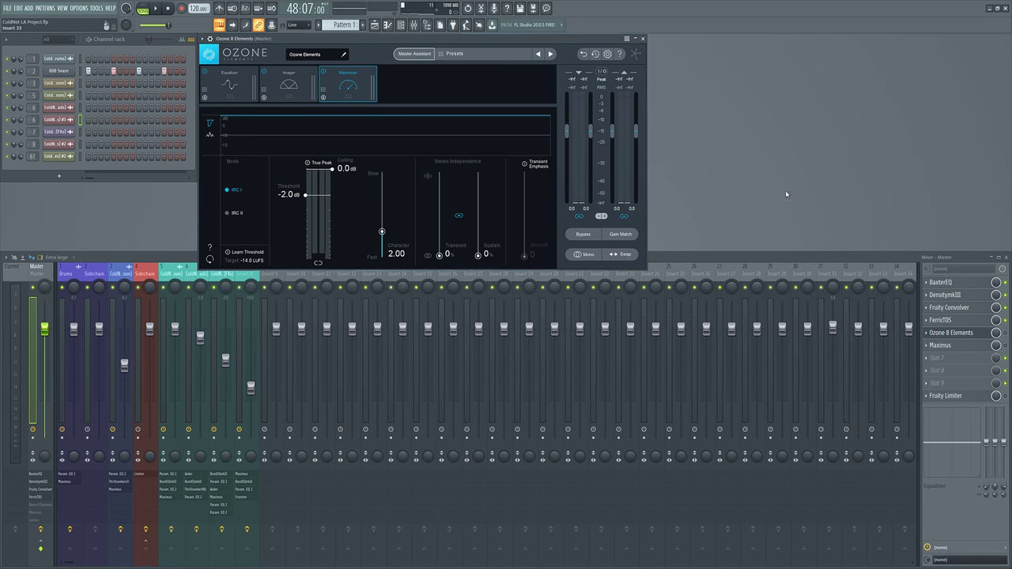
pyautogui.click(229, 82)
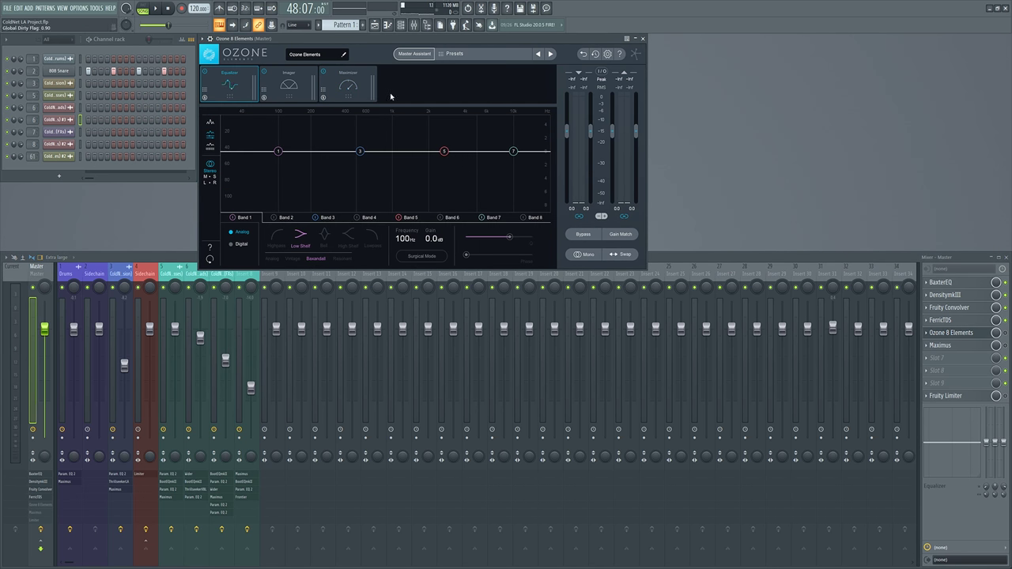
pyautogui.click(289, 83)
pyautogui.click(246, 75)
pyautogui.click(668, 282)
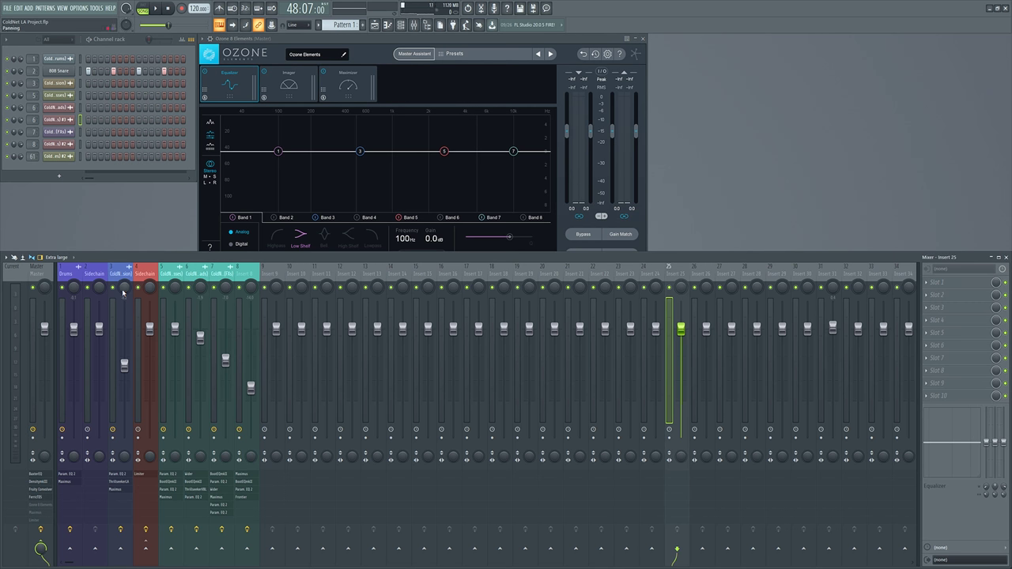
pyautogui.click(146, 274)
pyautogui.click(67, 274)
pyautogui.click(45, 271)
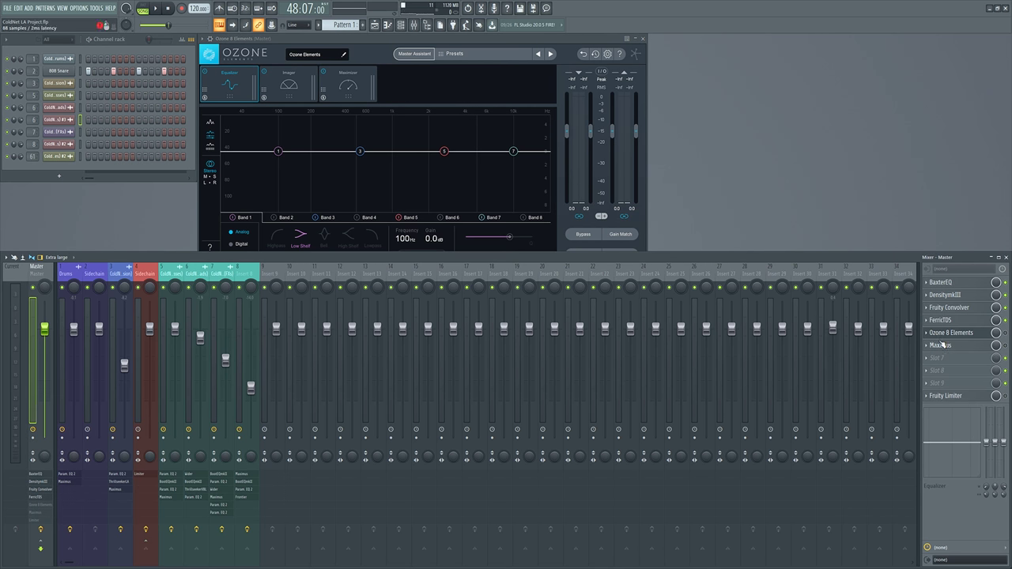
# Step: Bring the Master's Ozone 8 Elements back to the front on its Equalizer module and enable the effect
pyautogui.click(976, 334)
pyautogui.click(976, 333)
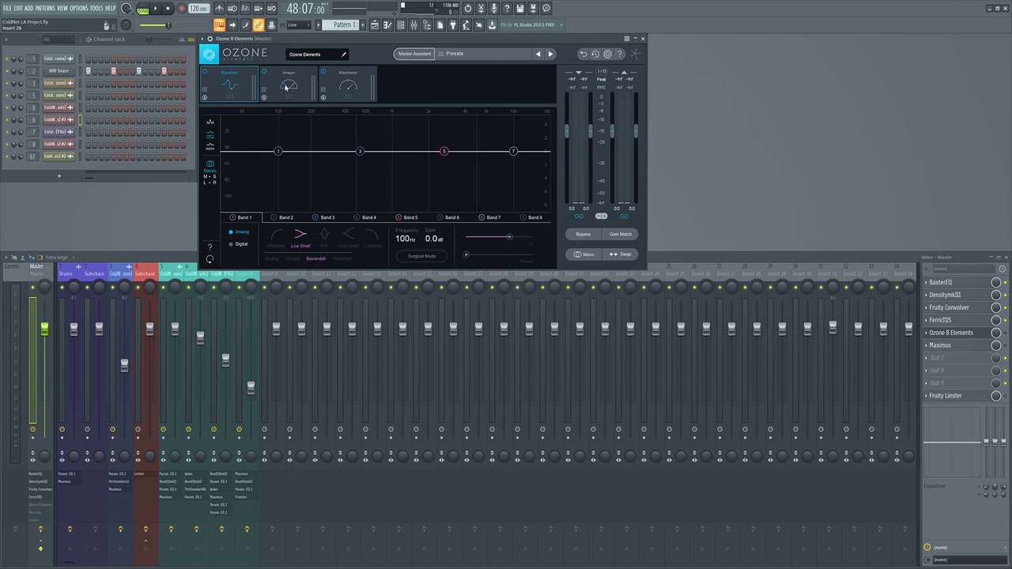
pyautogui.click(348, 93)
pyautogui.click(244, 92)
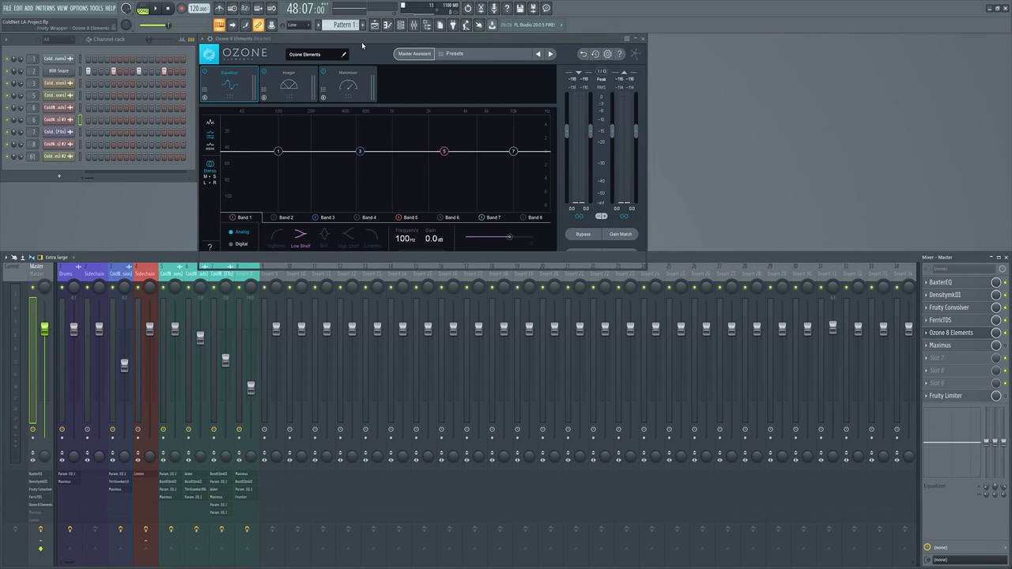
# Step: Run Ozone's Master Assistant with the Streaming target during playback, and accept its suggestion and open the Equalizer module
pyautogui.moveTo(361, 42); pyautogui.dragTo(414, 57)
pyautogui.press('space')
pyautogui.click(467, 68)
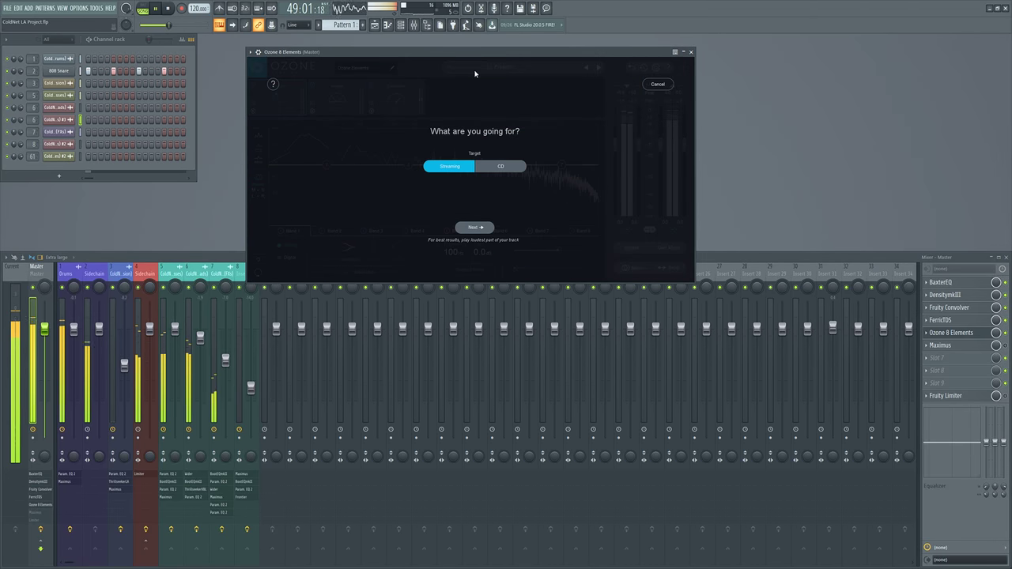
pyautogui.click(473, 228)
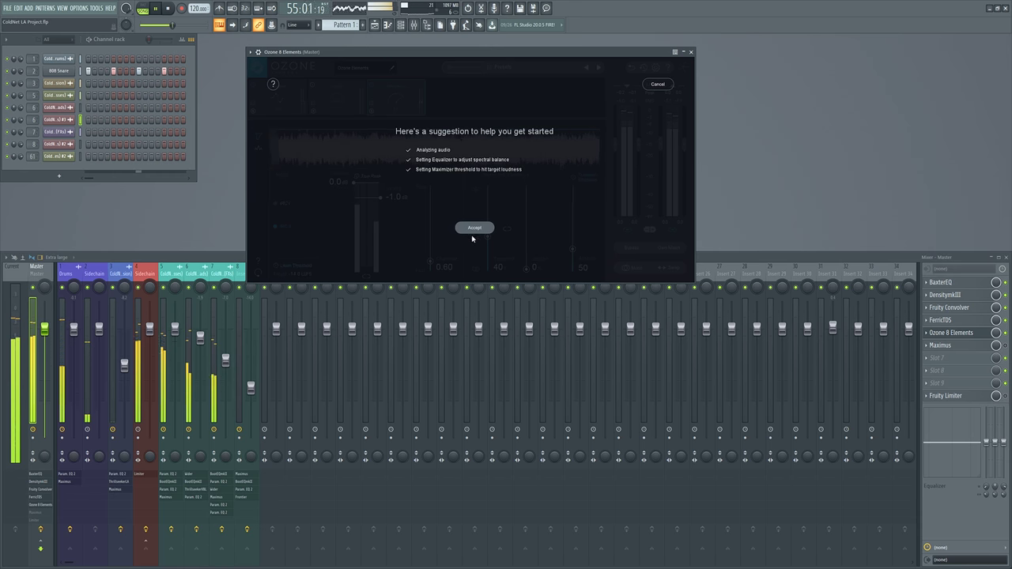
pyautogui.click(474, 230)
pyautogui.moveTo(399, 50); pyautogui.dragTo(405, 42)
pyautogui.click(283, 89)
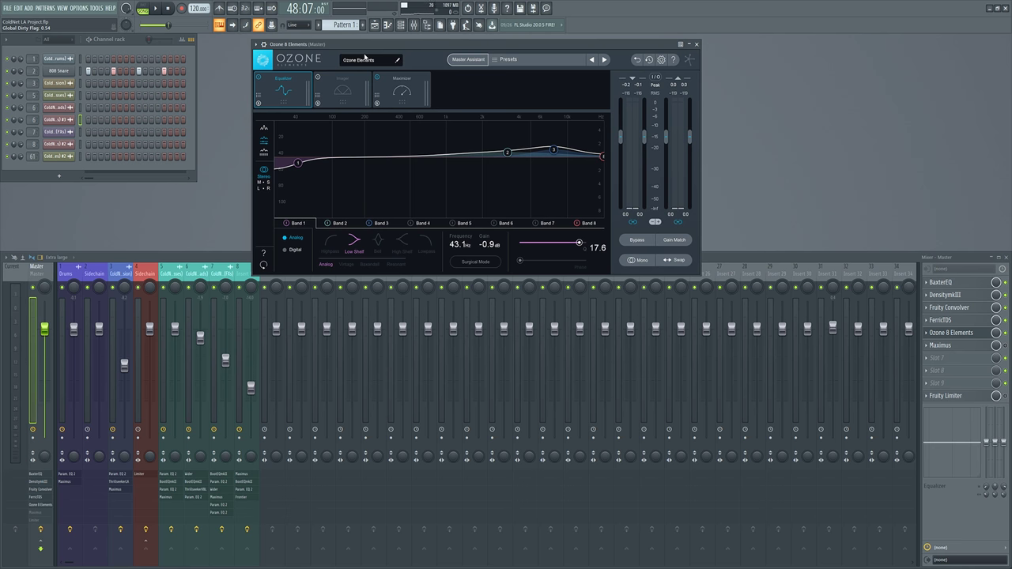
# Step: Review Ozone's Maximizer module, and open the Master's Maximus in place of the Ozone windows
pyautogui.click(396, 103)
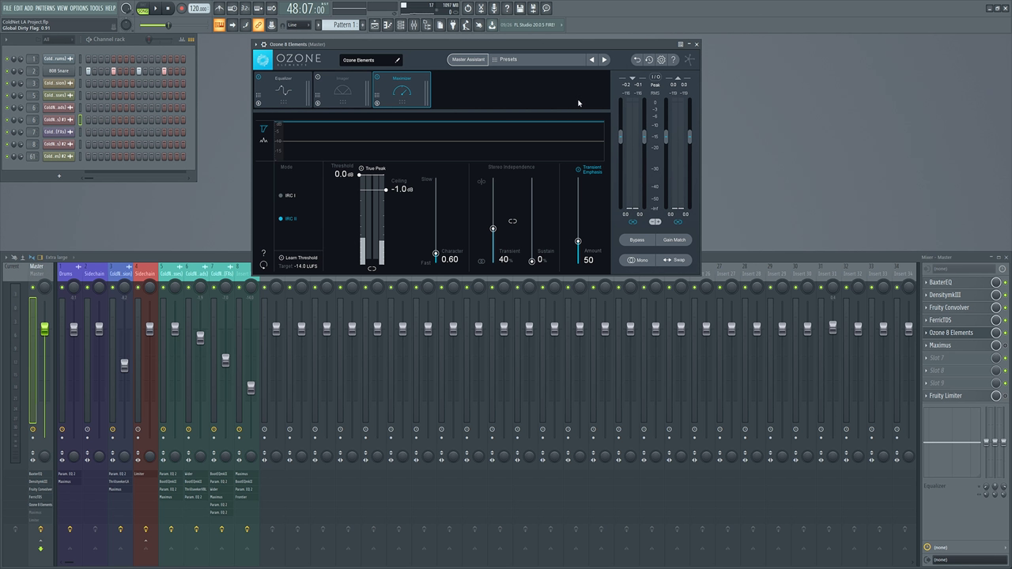
pyautogui.moveTo(467, 49); pyautogui.dragTo(483, 56)
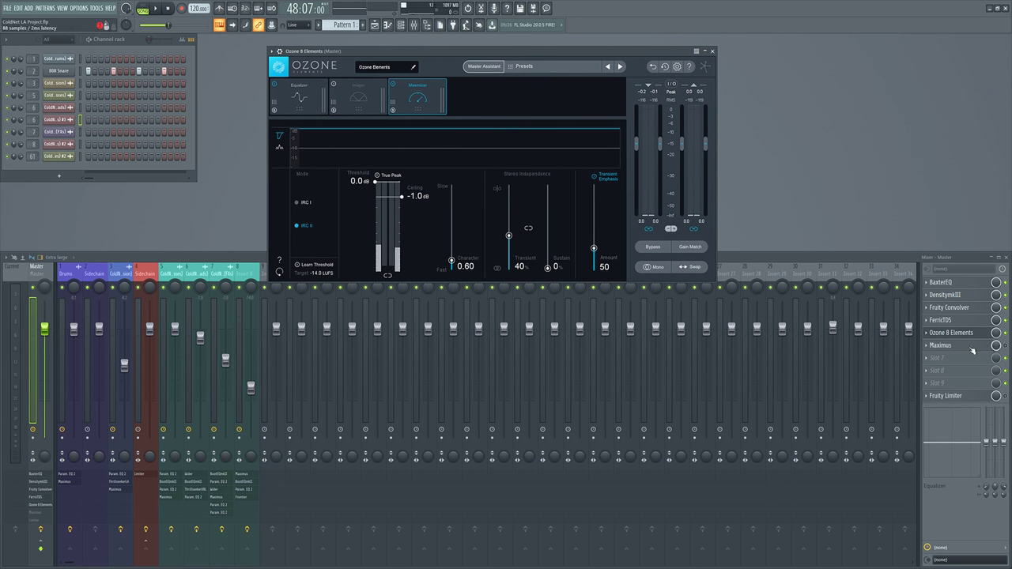
pyautogui.click(941, 344)
pyautogui.click(712, 51)
pyautogui.click(713, 51)
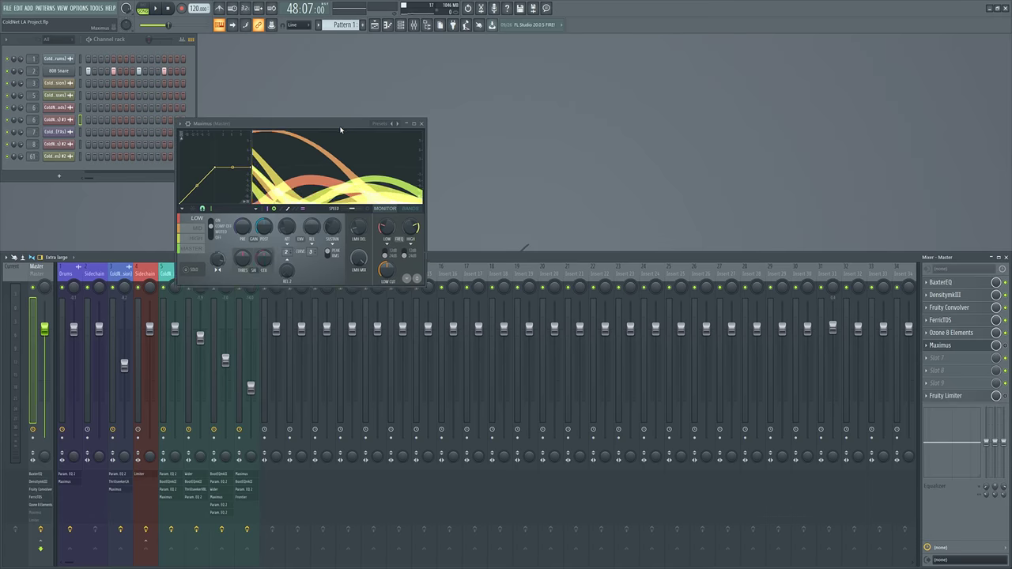
# Step: Enlarge the Maximus window and place it above the mixer beside the channel rack
pyautogui.moveTo(276, 124); pyautogui.dragTo(325, 86)
pyautogui.moveTo(474, 252); pyautogui.dragTo(730, 372)
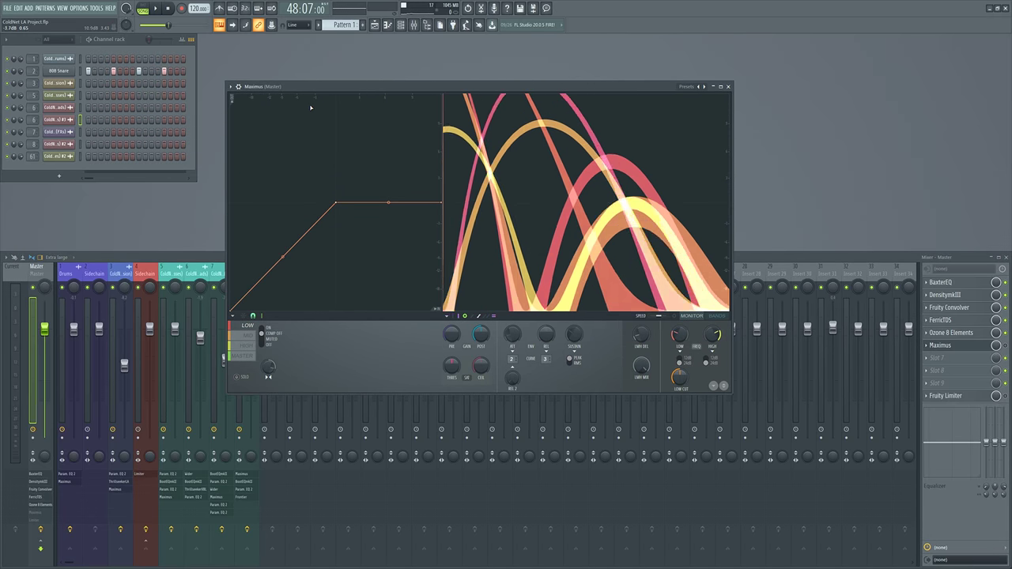
pyautogui.moveTo(287, 94); pyautogui.dragTo(259, 43)
# Step: Enable Maximus on the Master during playback and check its Master band curve against the mix
pyautogui.press('space')
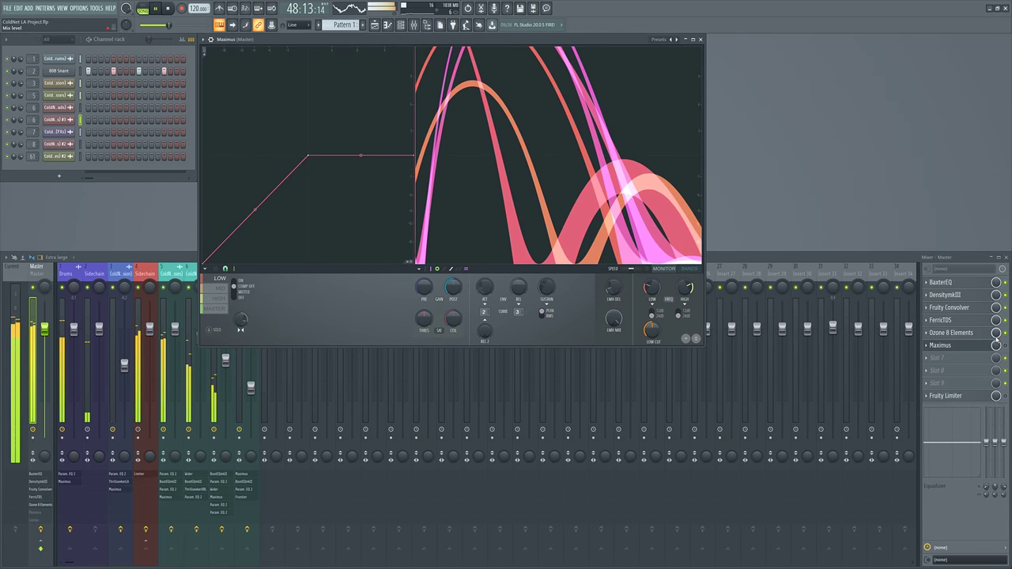
pyautogui.click(316, 39)
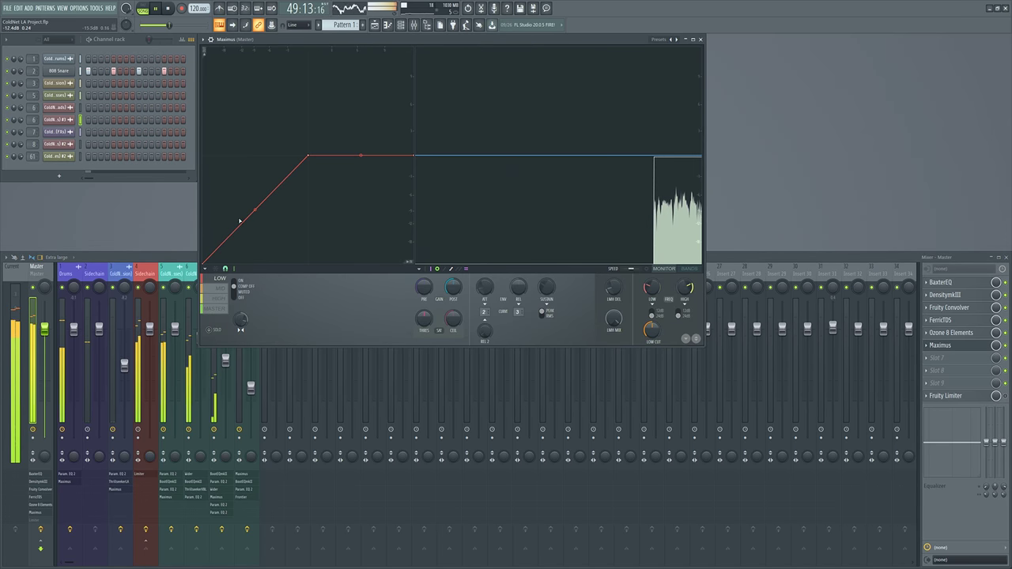
pyautogui.press('space')
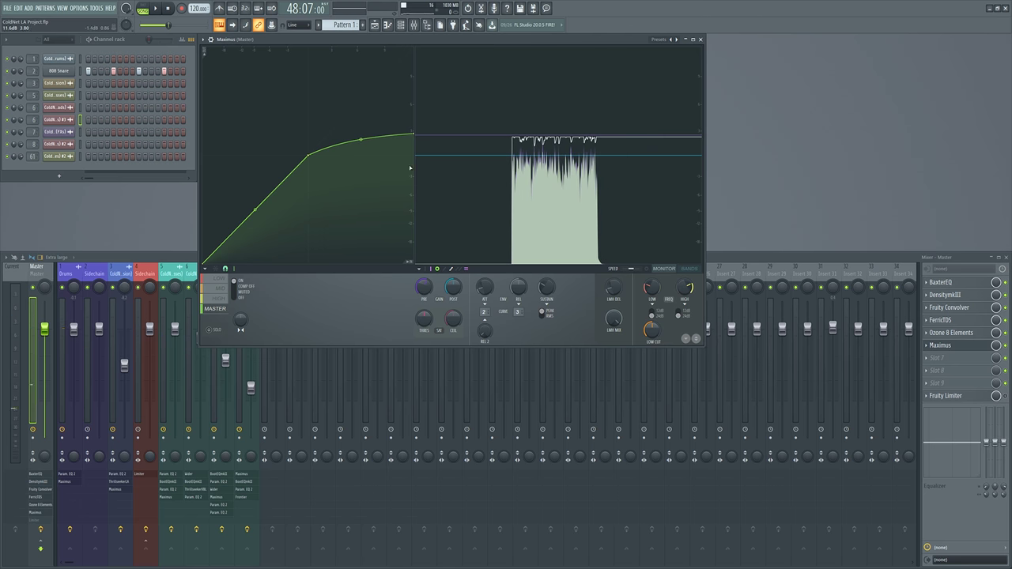
pyautogui.press('space')
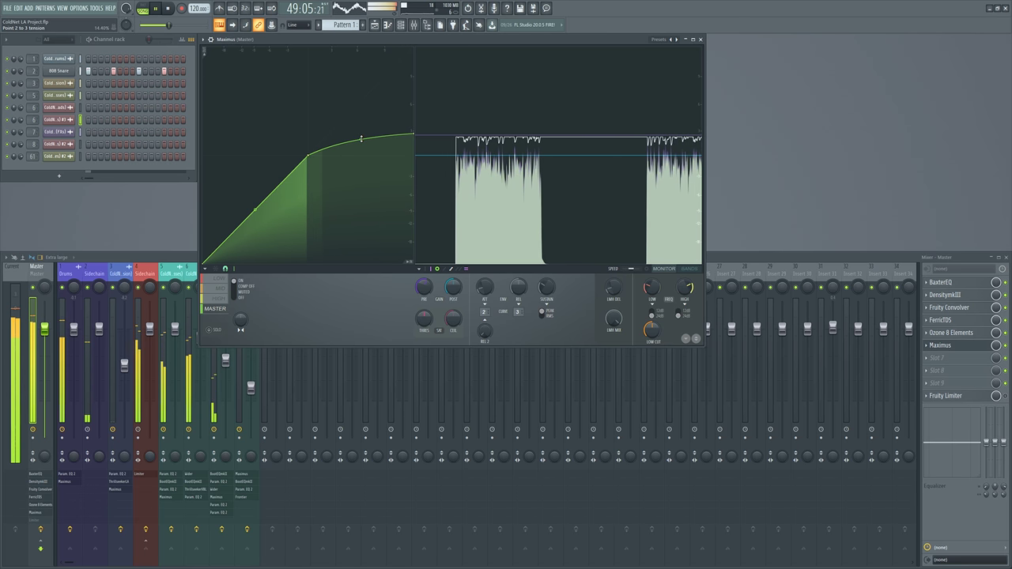
pyautogui.press('space')
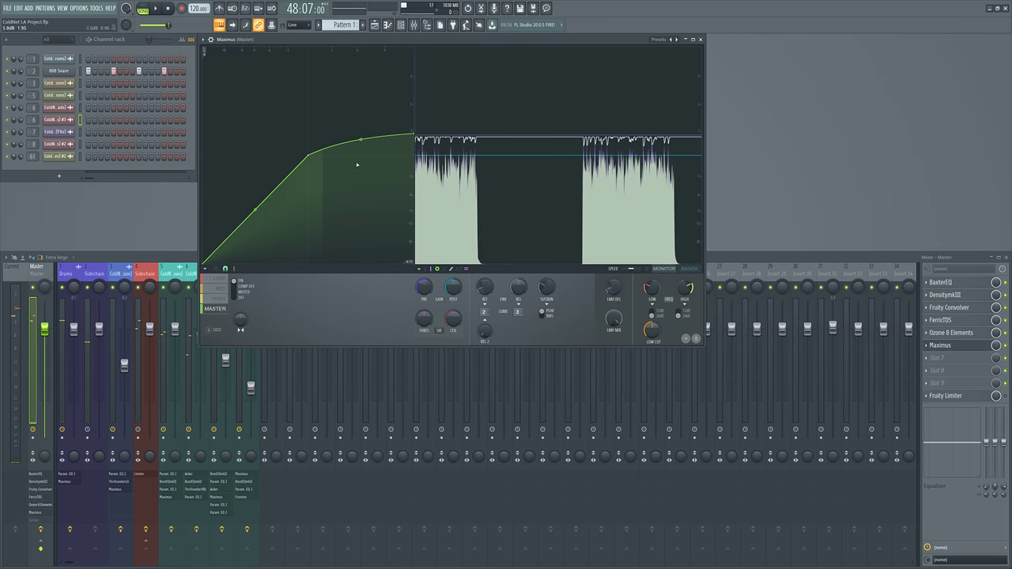
# Step: Open and enable the Master's Fruity Limiter, and play the mix through it in an enlarged window
pyautogui.click(950, 396)
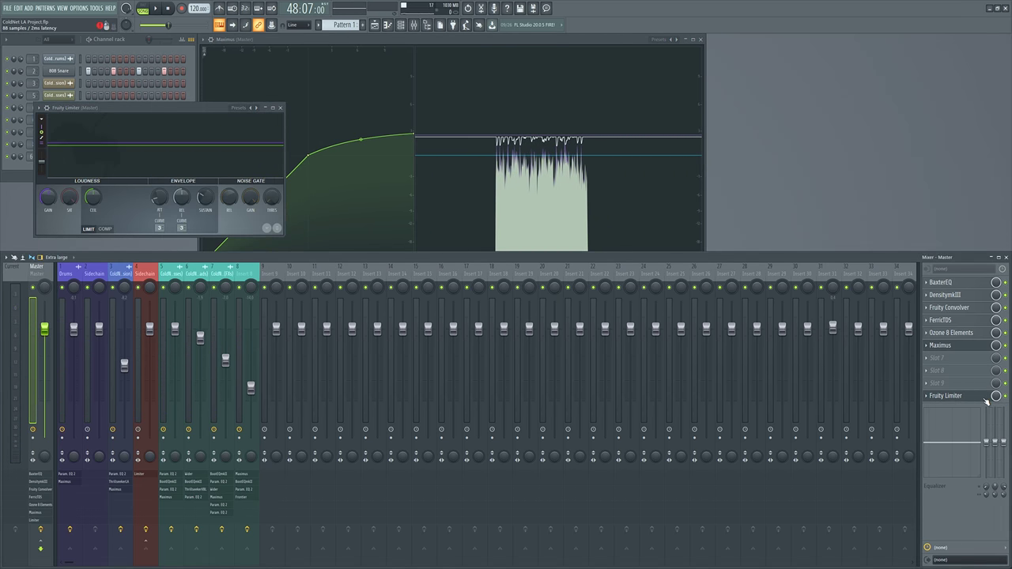
pyautogui.press('space')
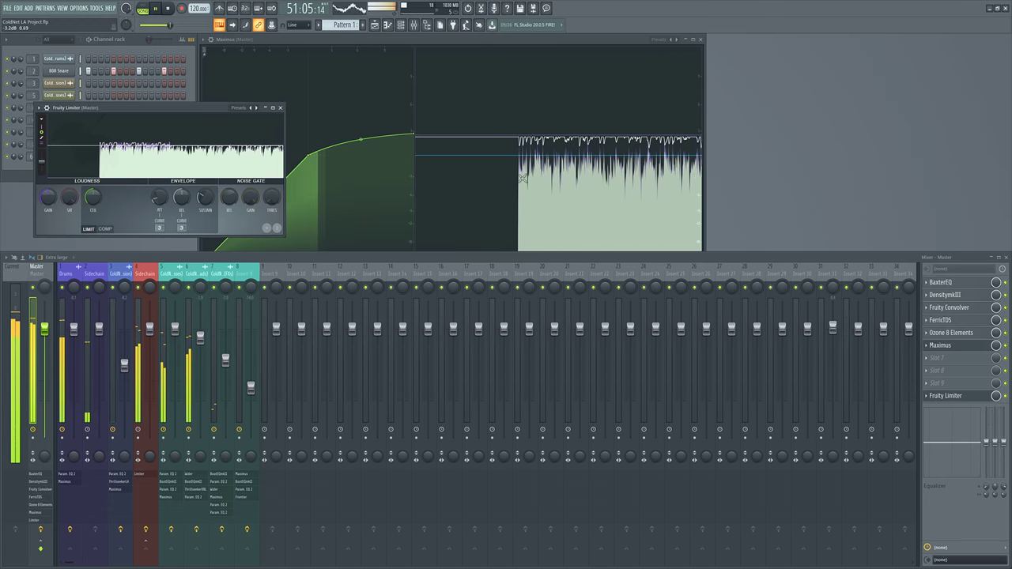
pyautogui.moveTo(284, 235); pyautogui.dragTo(440, 269)
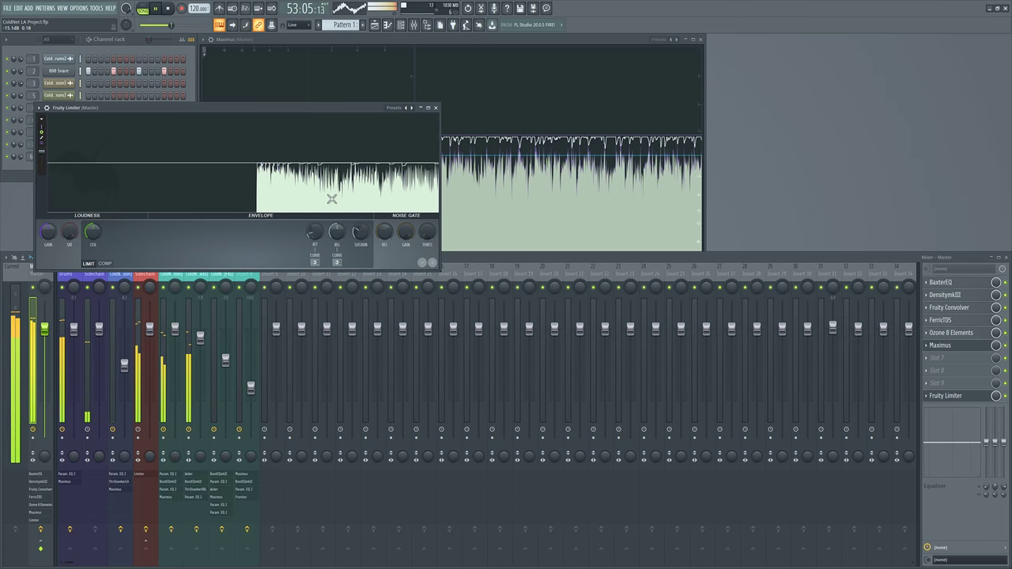
pyautogui.press('space')
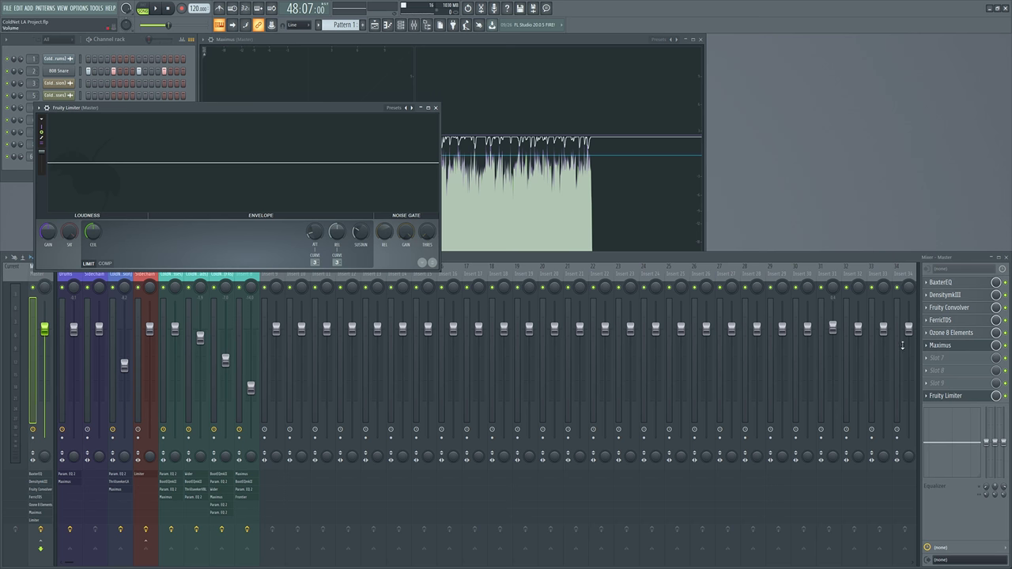
# Step: Extend the Fruity Limiter window upward for a taller graph, and close both the limiter and Maximus
pyautogui.moveTo(311, 107); pyautogui.dragTo(301, 45)
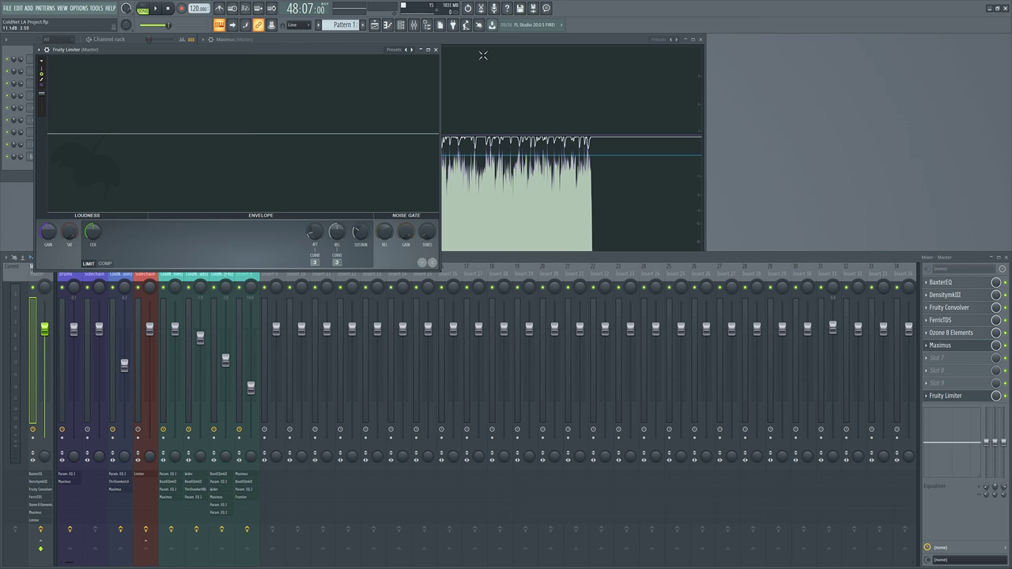
pyautogui.click(435, 49)
pyautogui.click(700, 39)
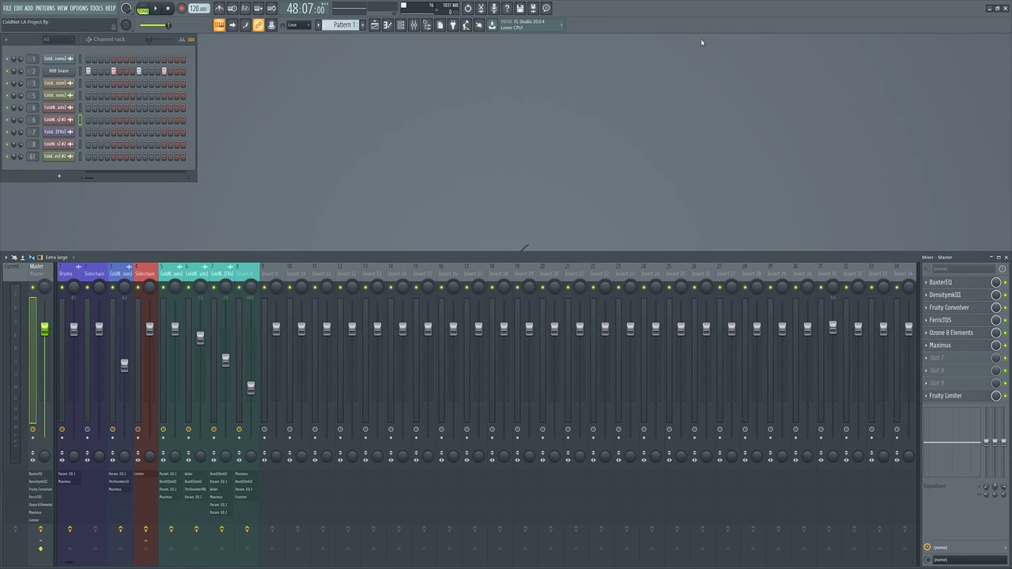
# Step: Look over the effect chains of the High Leads, Sidechain and Basses mixer tracks, ending on Basses
pyautogui.click(189, 267)
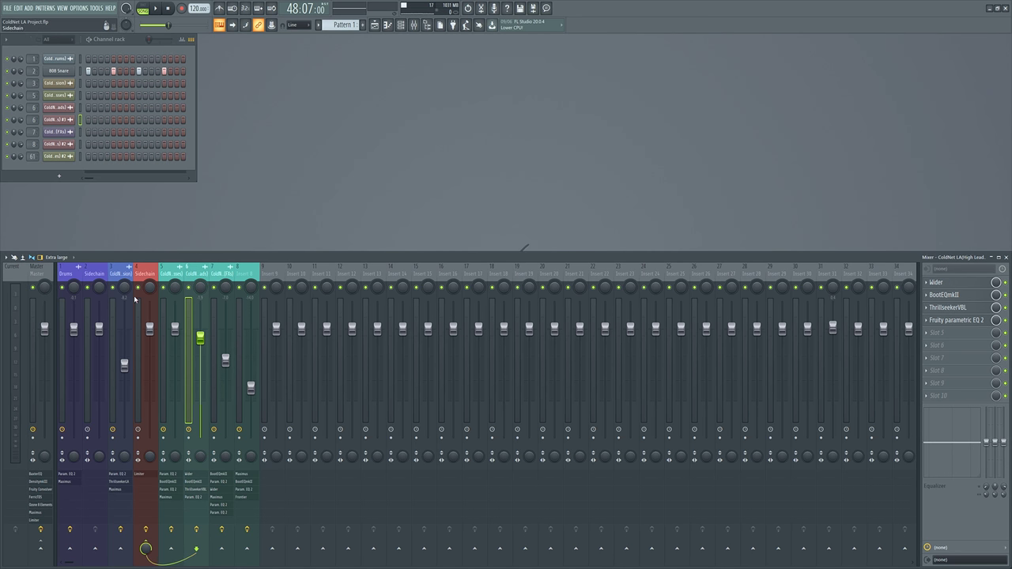
pyautogui.click(89, 269)
pyautogui.click(117, 269)
pyautogui.click(194, 269)
pyautogui.click(177, 268)
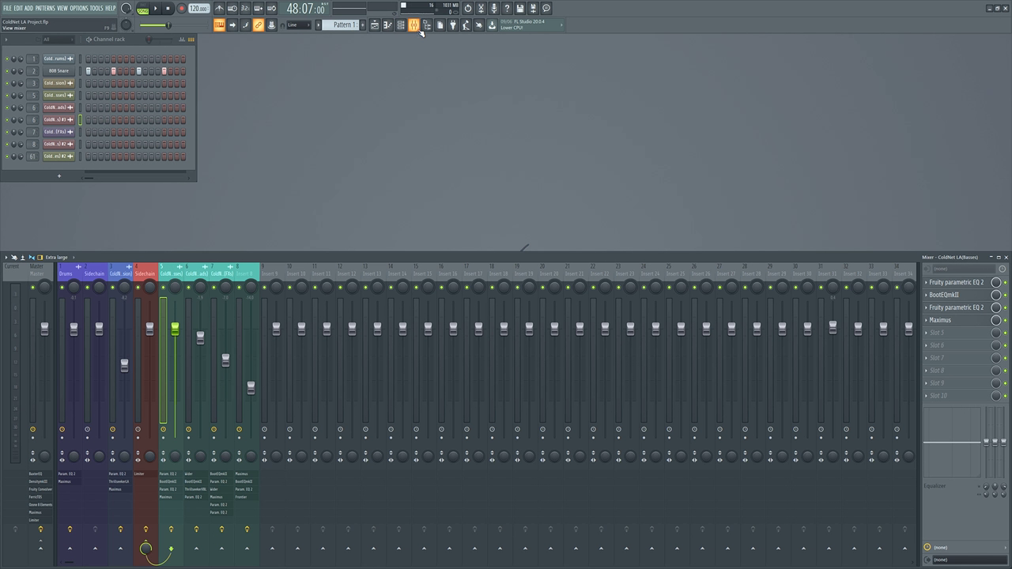
# Step: Replace the mixer with the Playlist and enlarge its window to show the arrangement's tracks
pyautogui.click(414, 26)
pyautogui.click(375, 25)
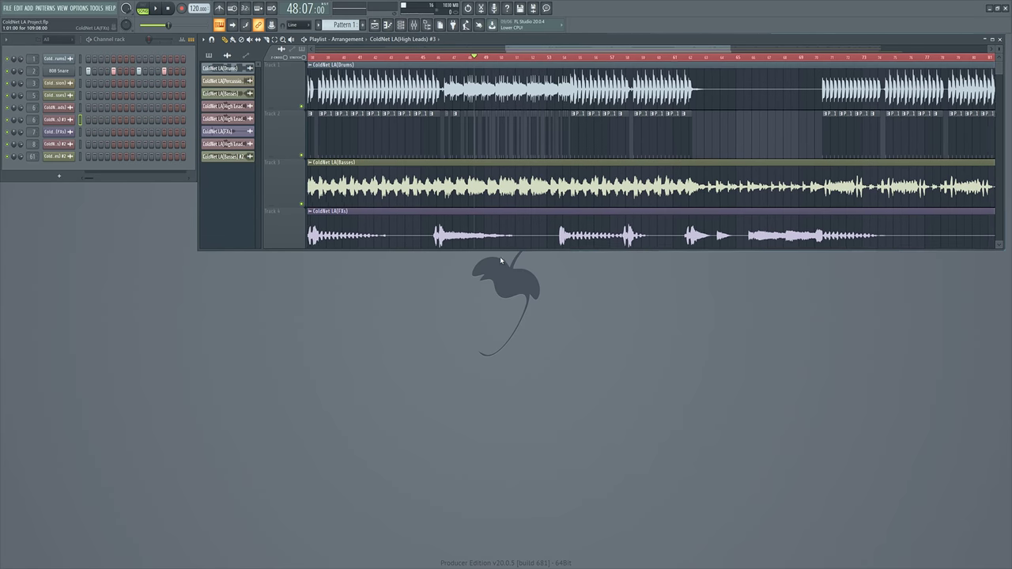
pyautogui.moveTo(198, 250); pyautogui.dragTo(108, 509)
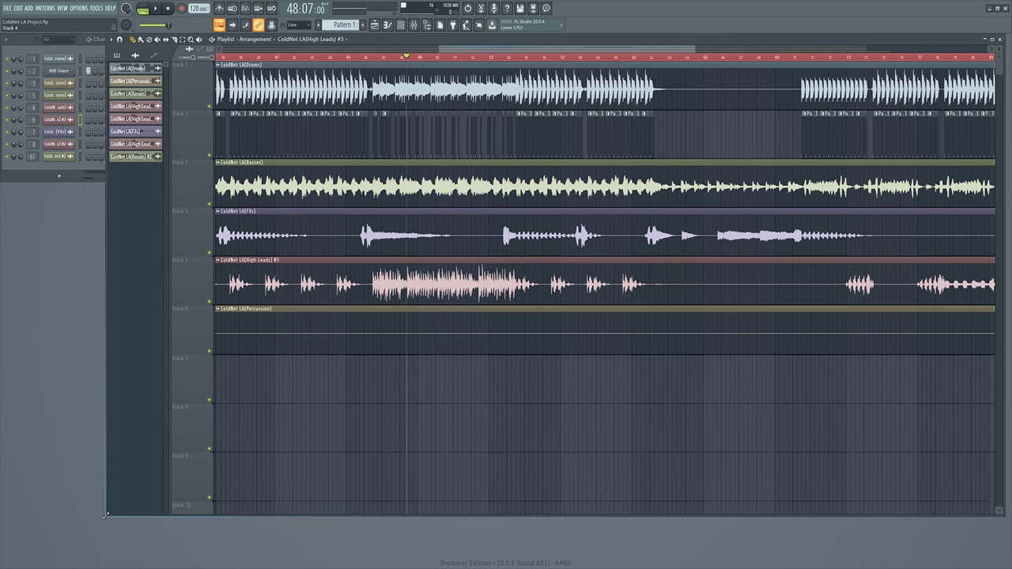
# Step: Examine the arrangement across the Drums, Basses, FXs, High Leads and Percussion tracks in the Playlist
pyautogui.scroll(8, 444, 435)
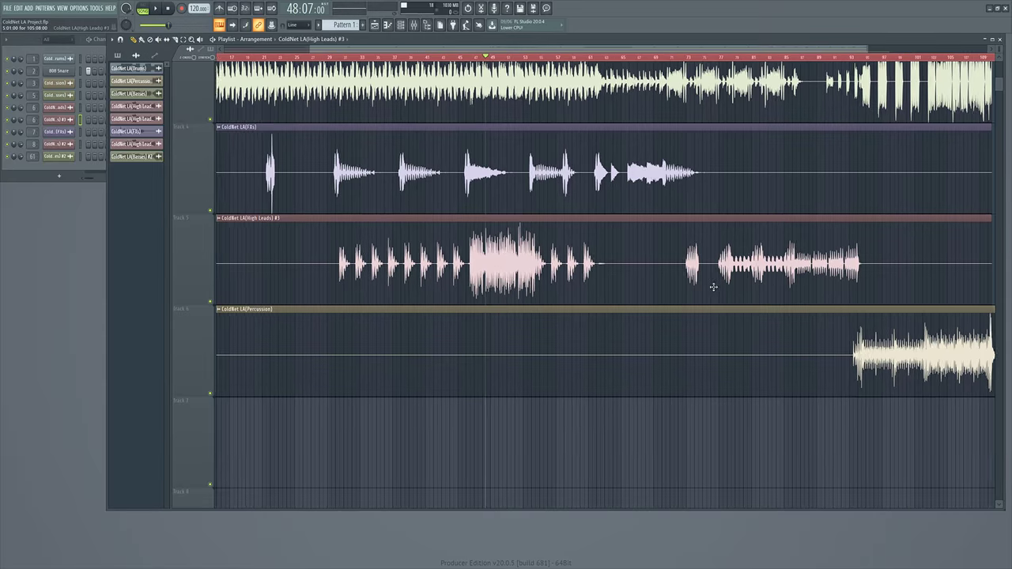
pyautogui.scroll(2, 628, 362)
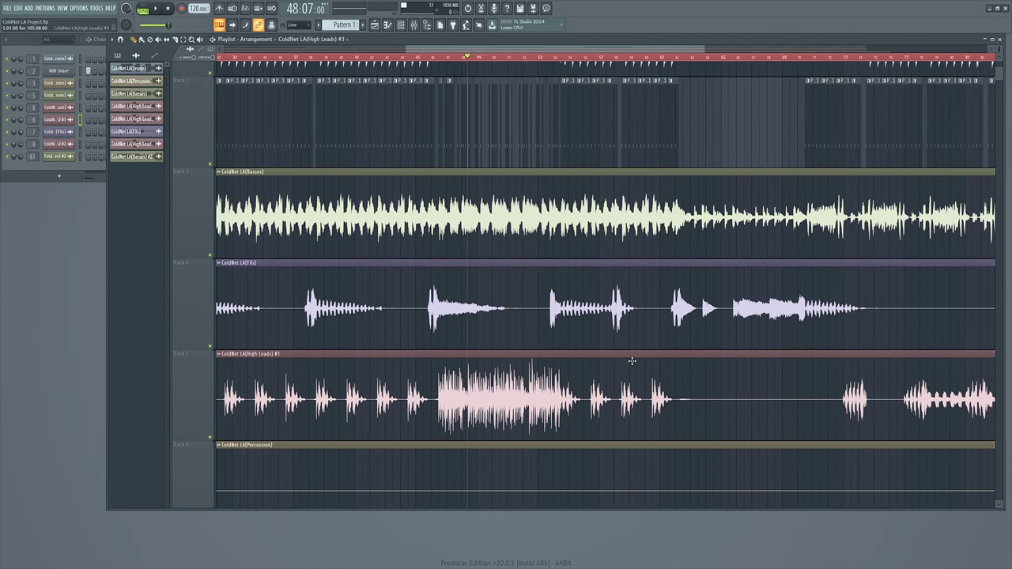
pyautogui.scroll(4, 630, 360)
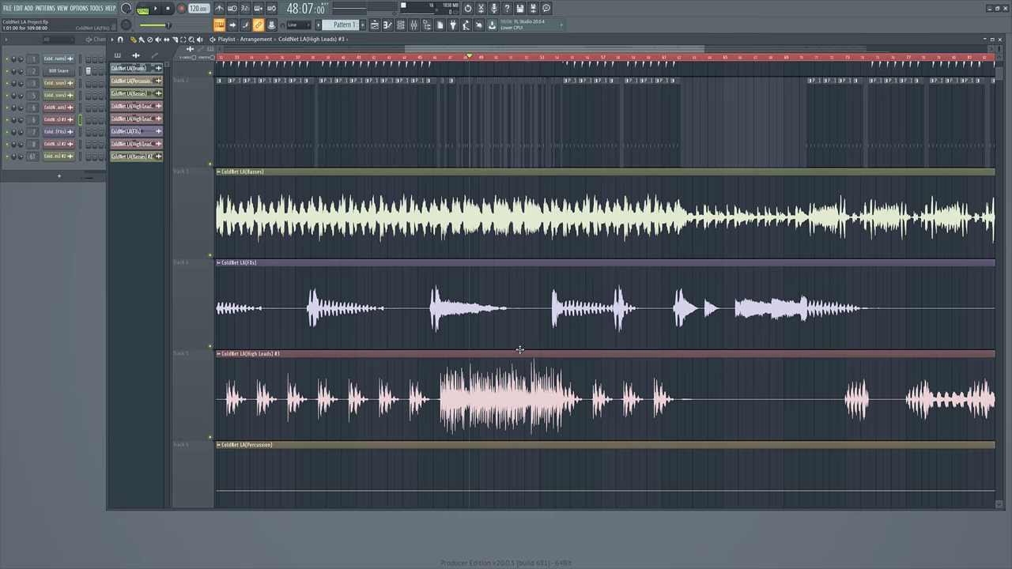
pyautogui.moveTo(533, 339); pyautogui.dragTo(610, 393)
pyautogui.scroll(-5, 609, 393)
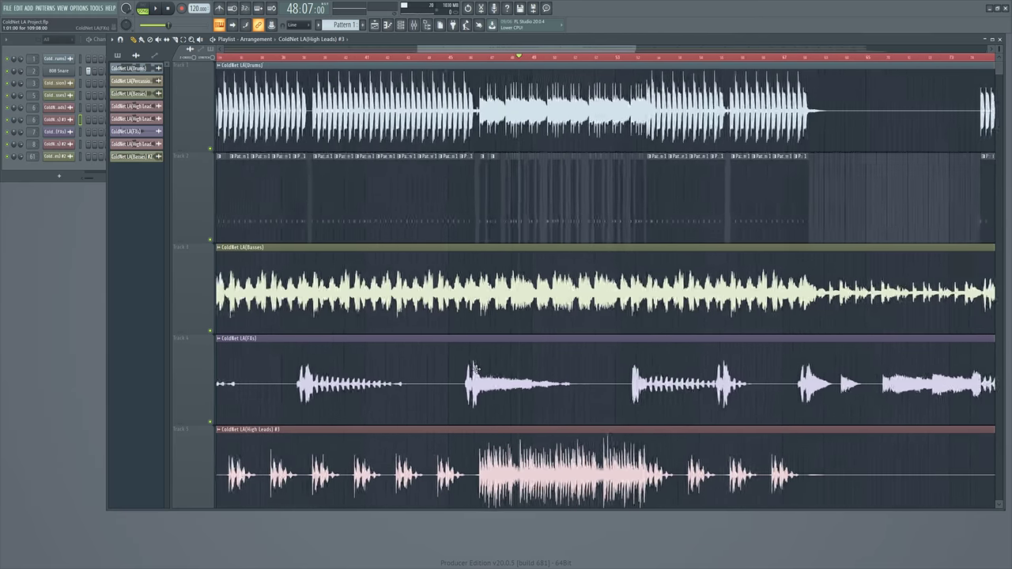
pyautogui.scroll(4, 475, 375)
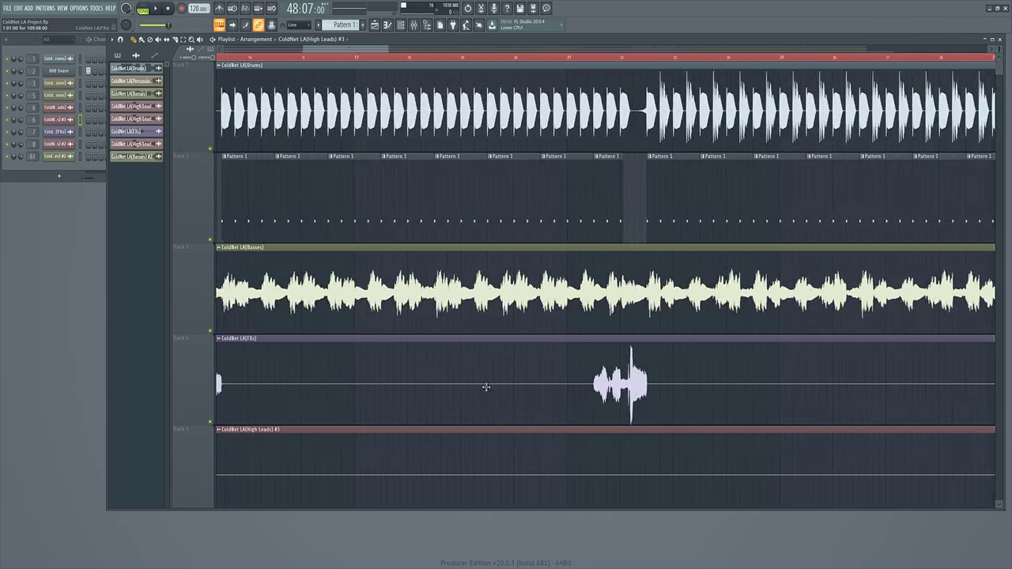
pyautogui.scroll(-3, 537, 382)
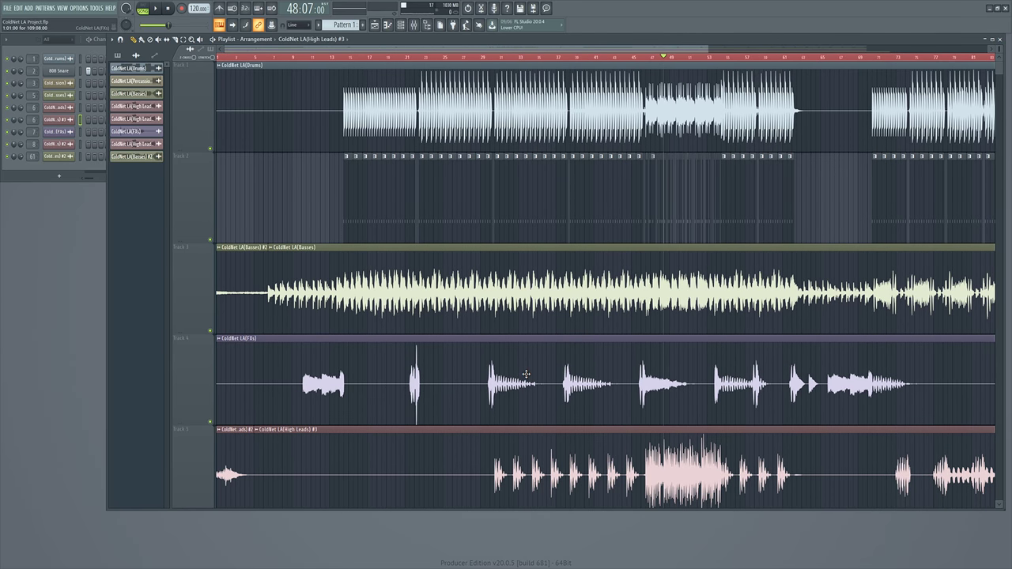